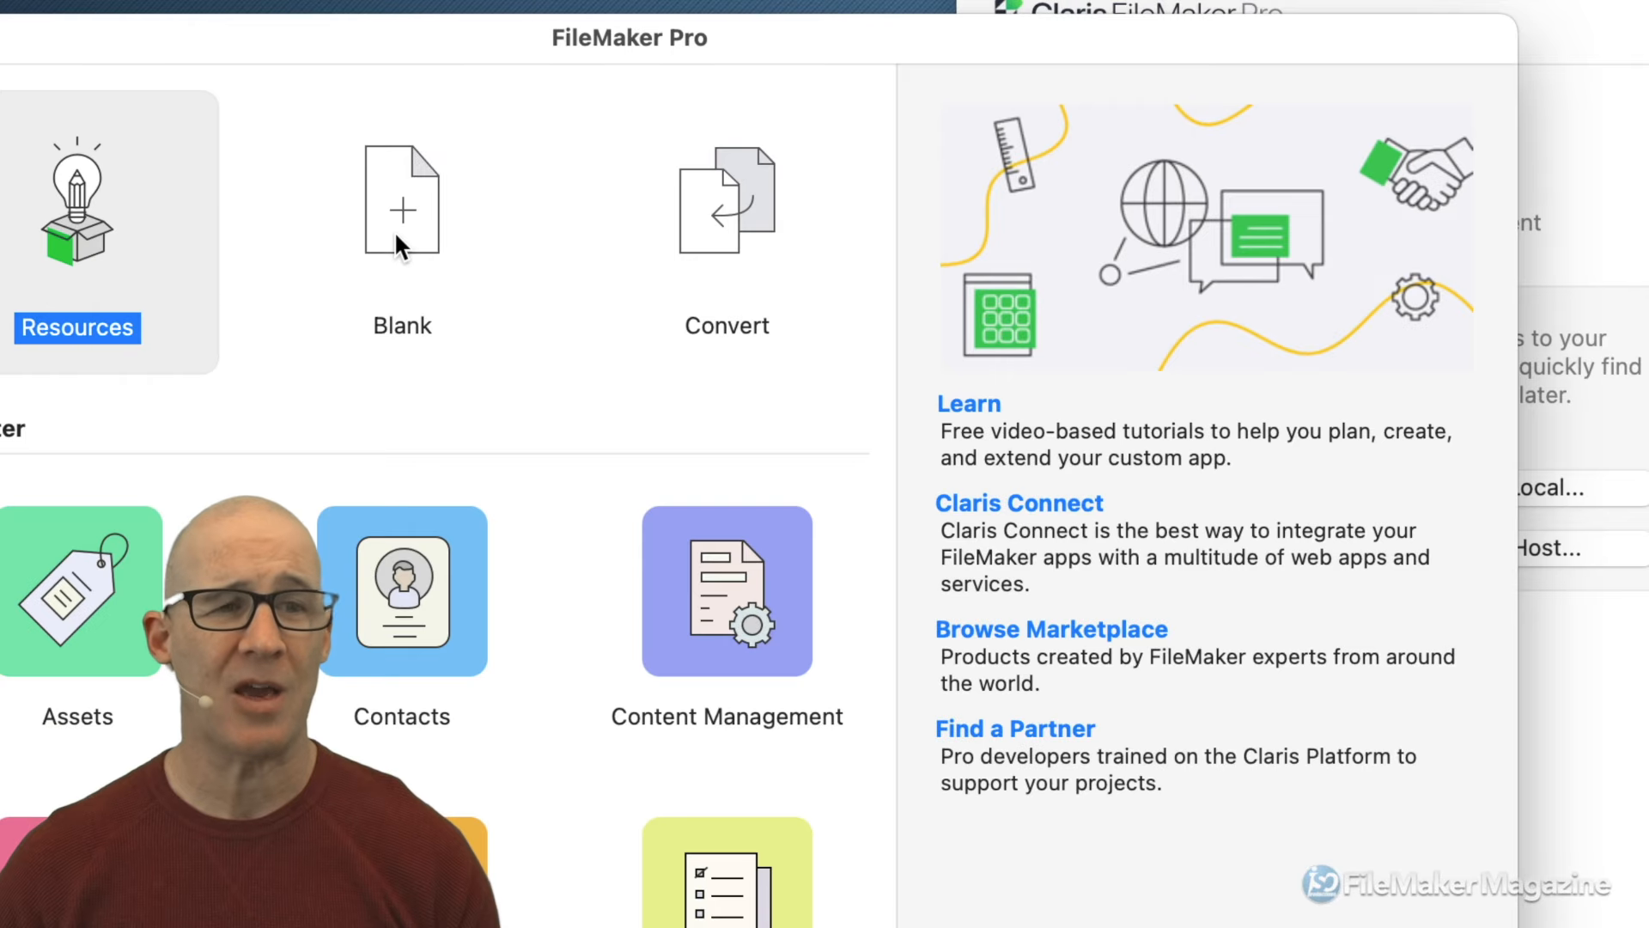
Create a blank database and save it as Functions.fmp12 in the Custom Functions folder.
{"action": "left_click", "coordinate": [394, 230]}
{"action": "left_click", "coordinate": [783, 627]}
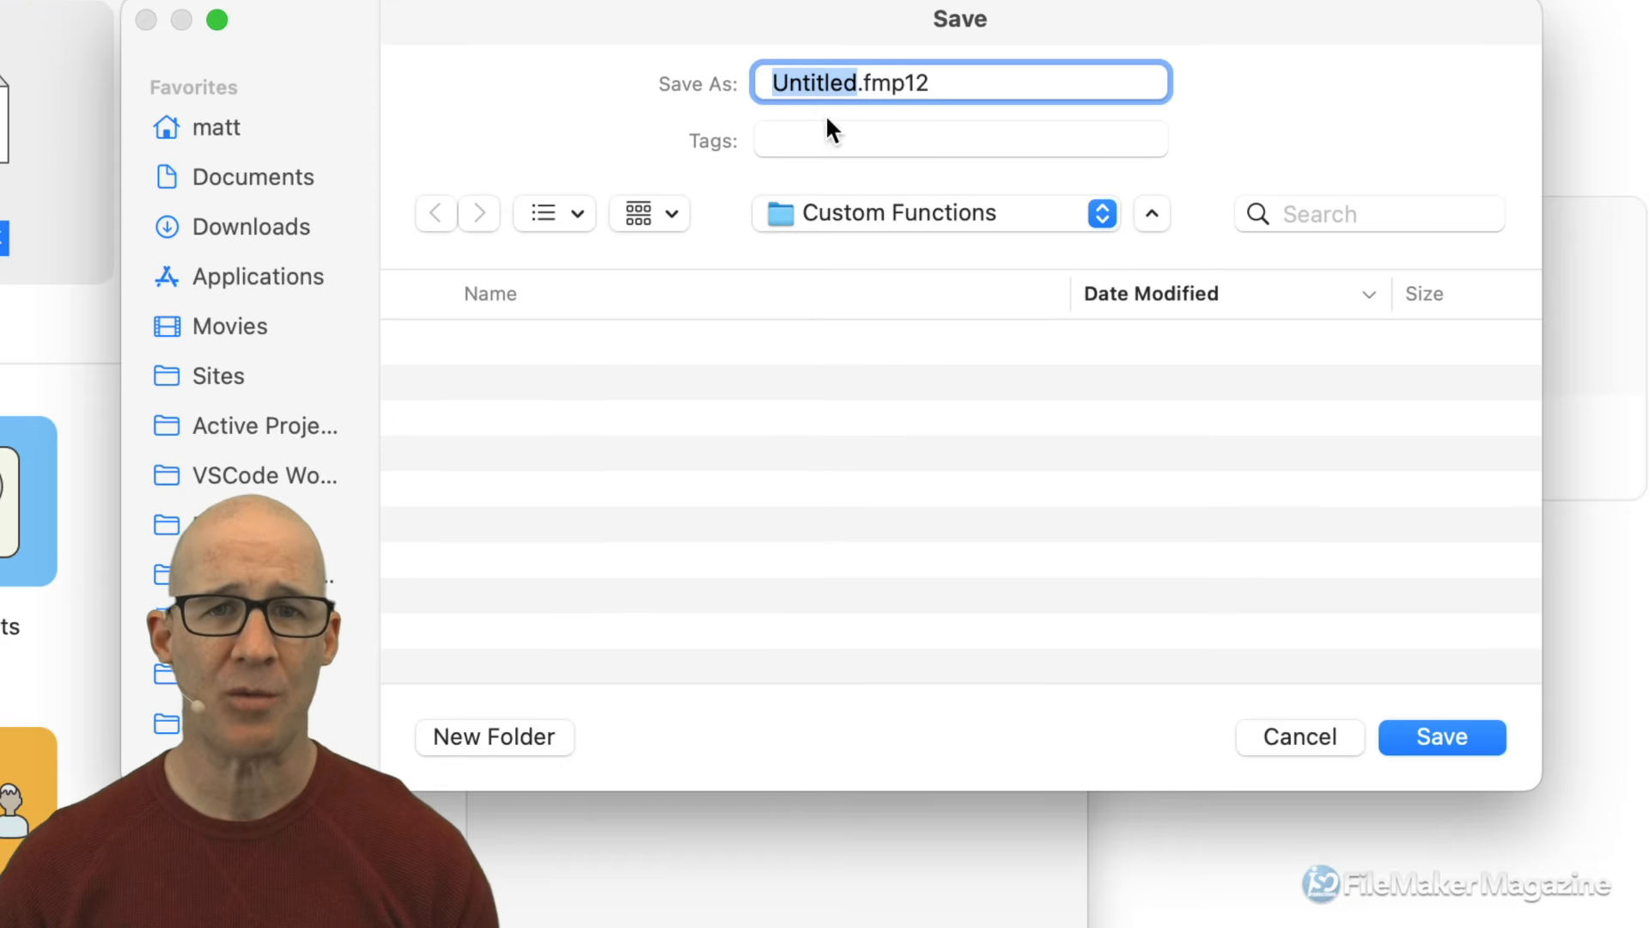
{"action": "type", "text": "Fun"}
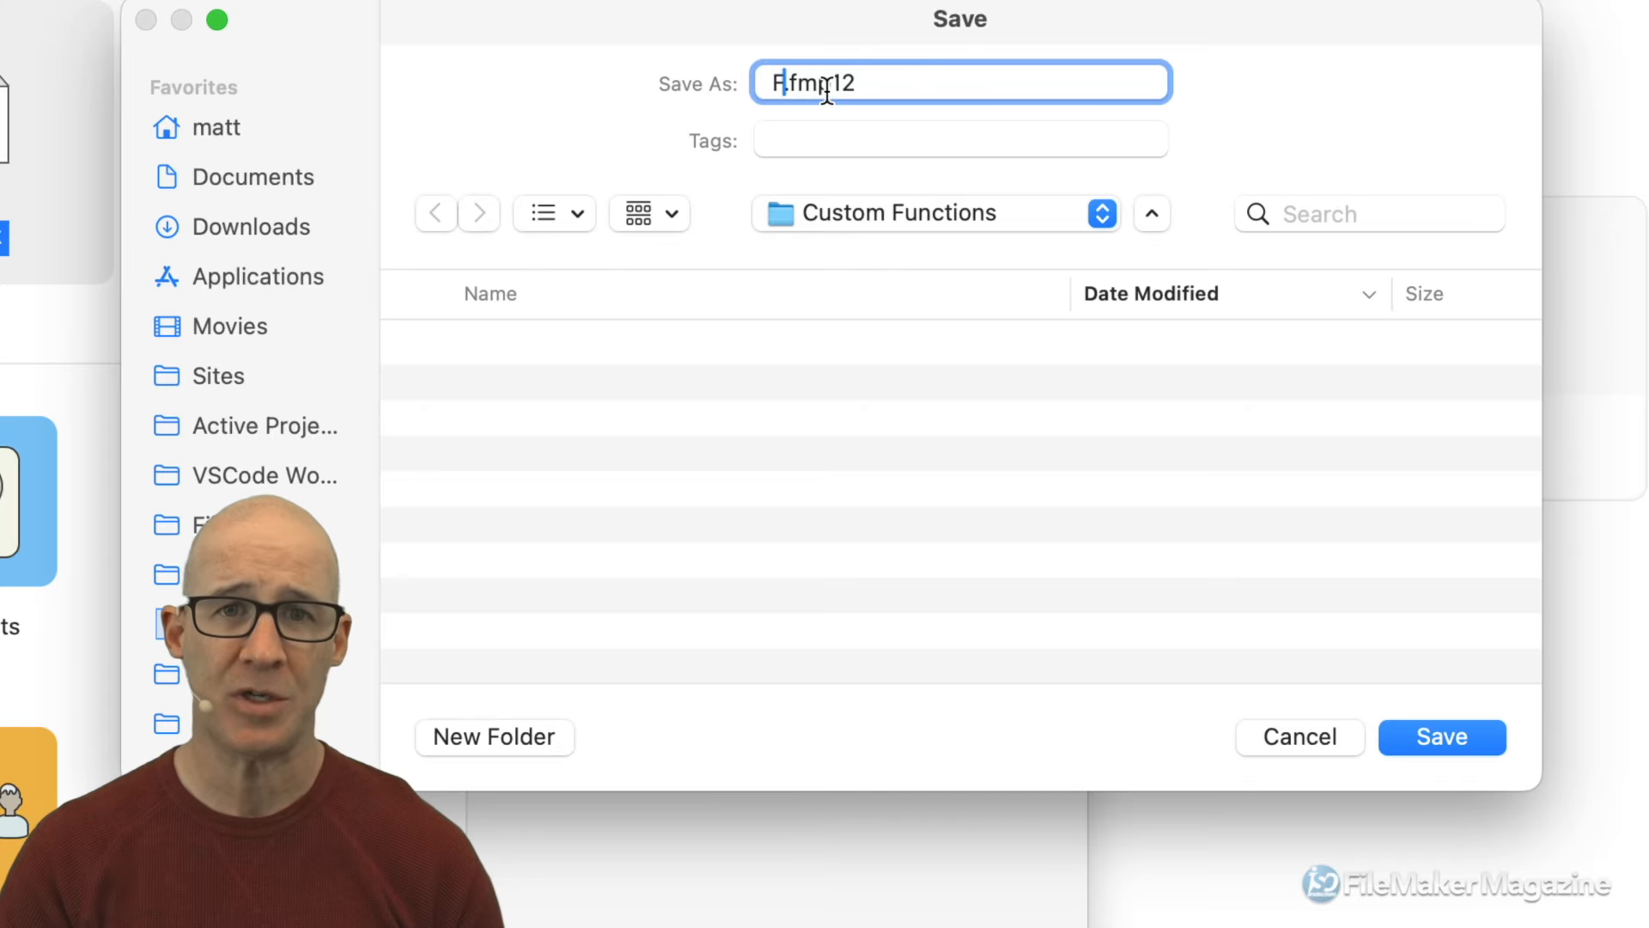
{"action": "type", "text": "ctions"}
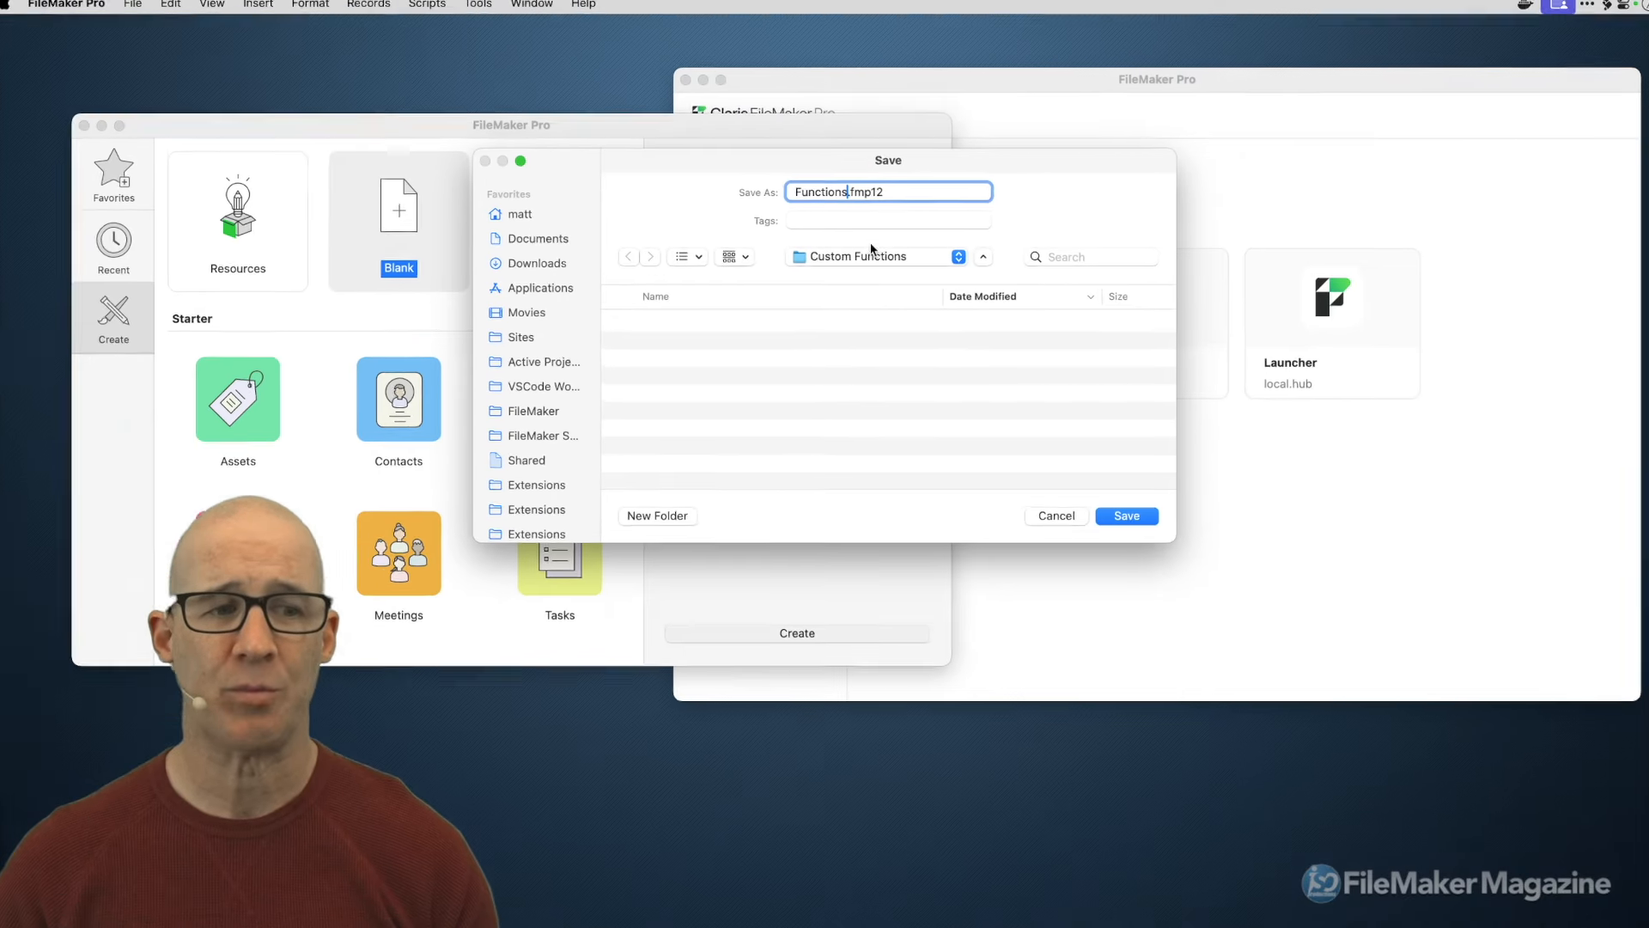
{"action": "left_click", "coordinate": [1121, 515]}
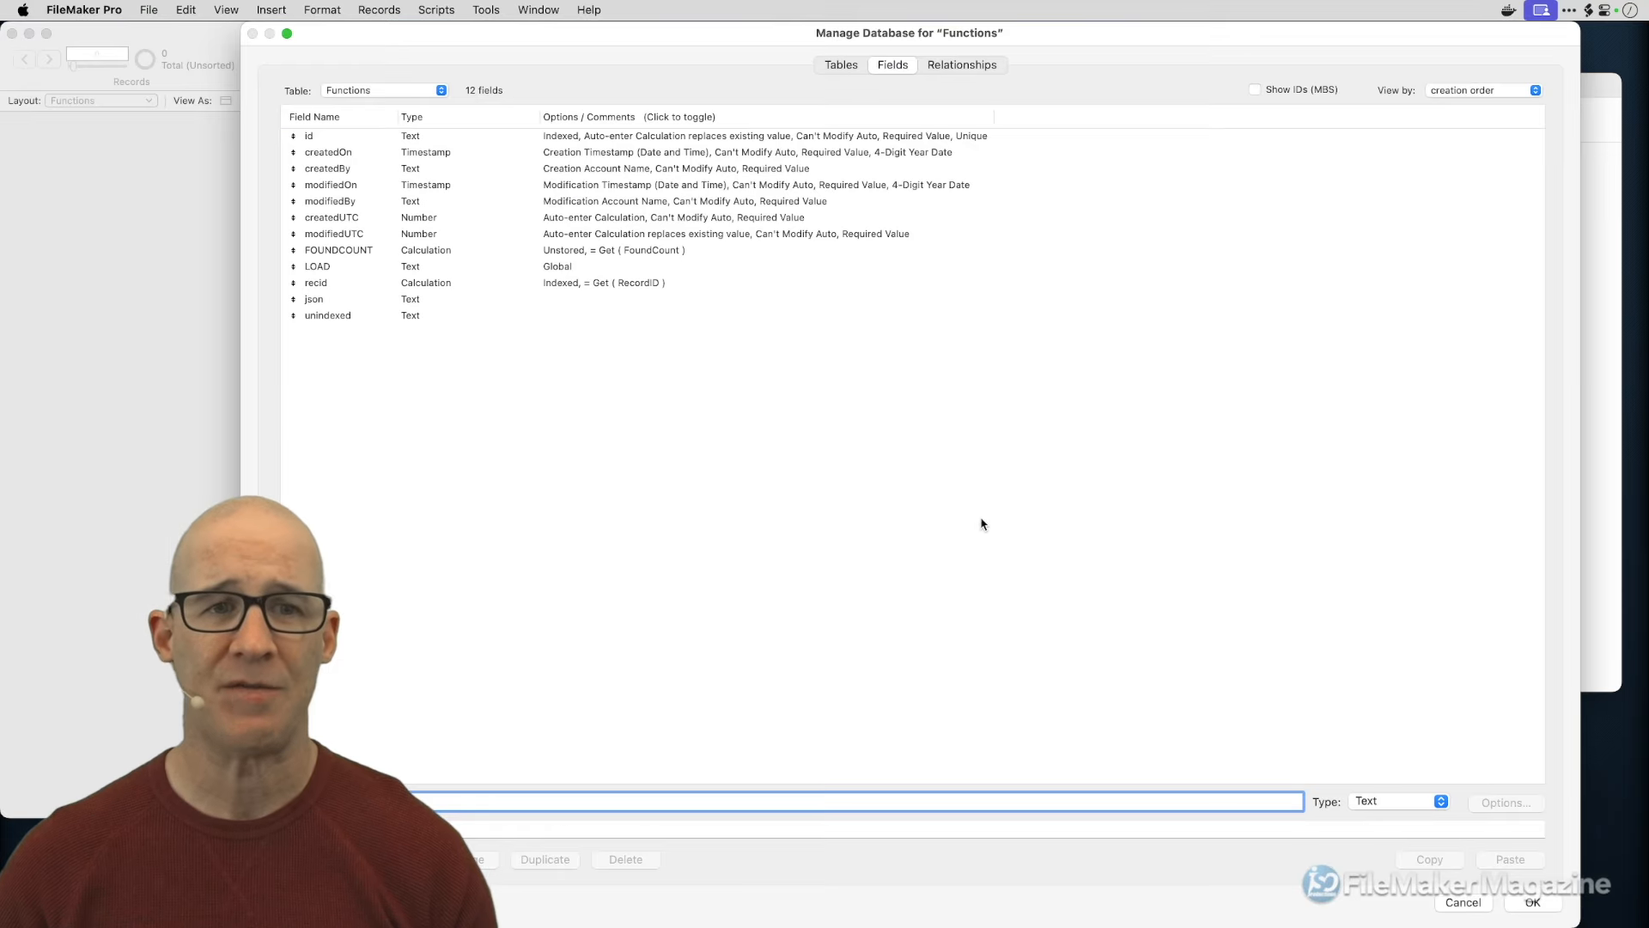
Shrink and reposition the Manage Database dialog, and accept the default field definitions of the Functions table.
{"action": "left_click_drag", "start_coordinate": [1572, 920], "coordinate": [1327, 614]}
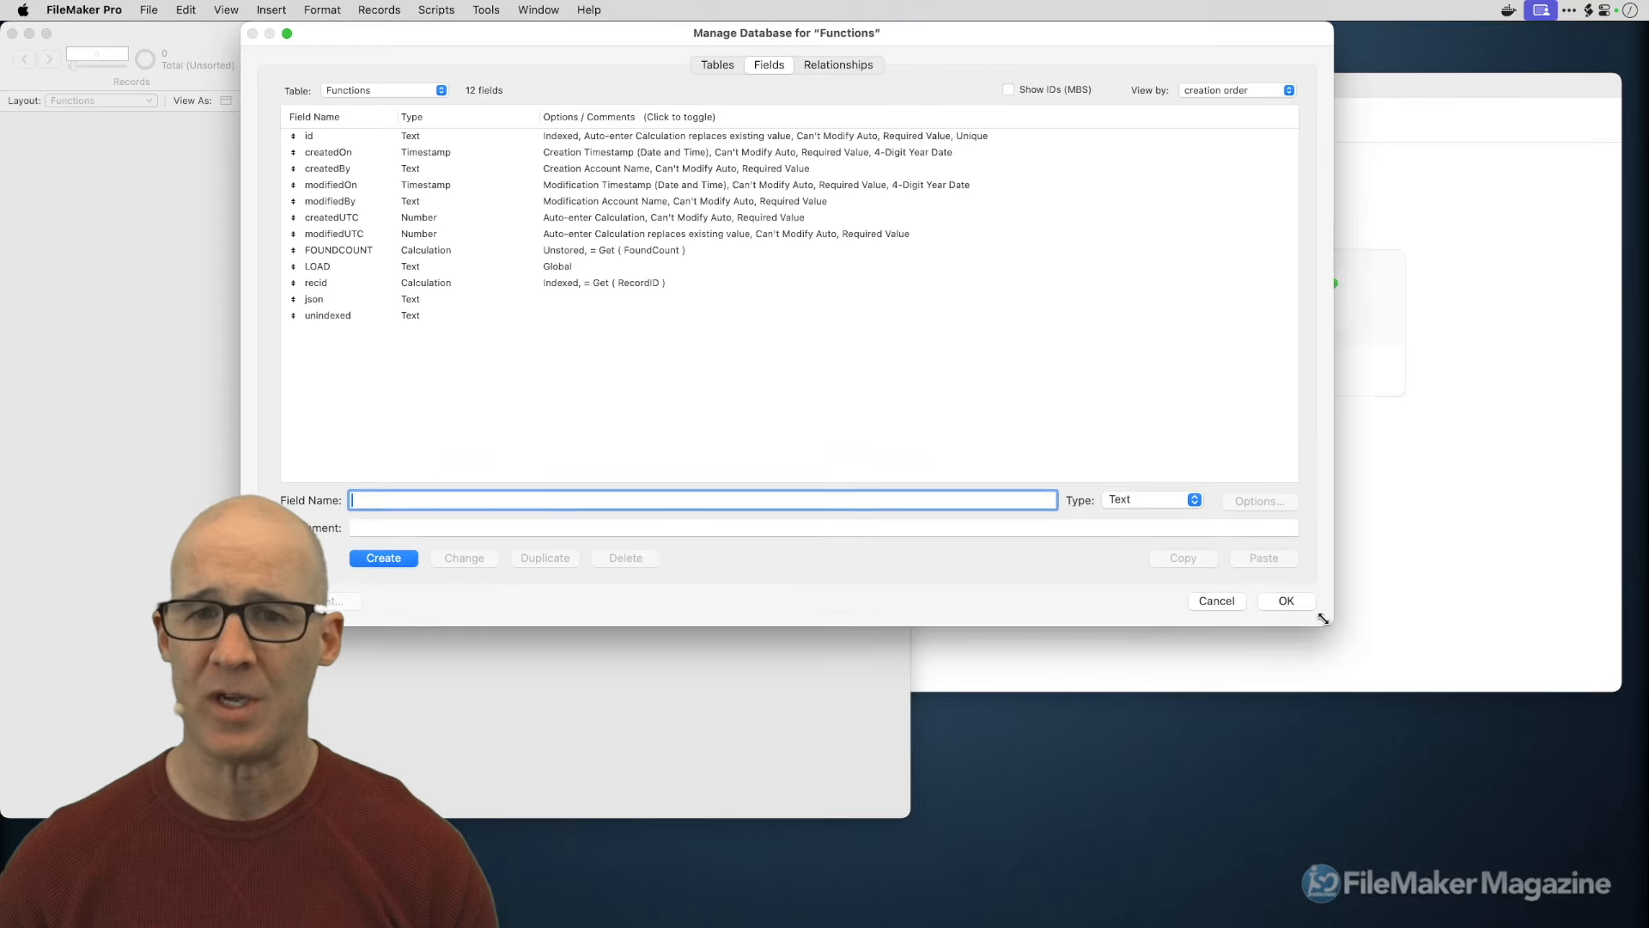
{"action": "left_click_drag", "start_coordinate": [934, 33], "coordinate": [1027, 53]}
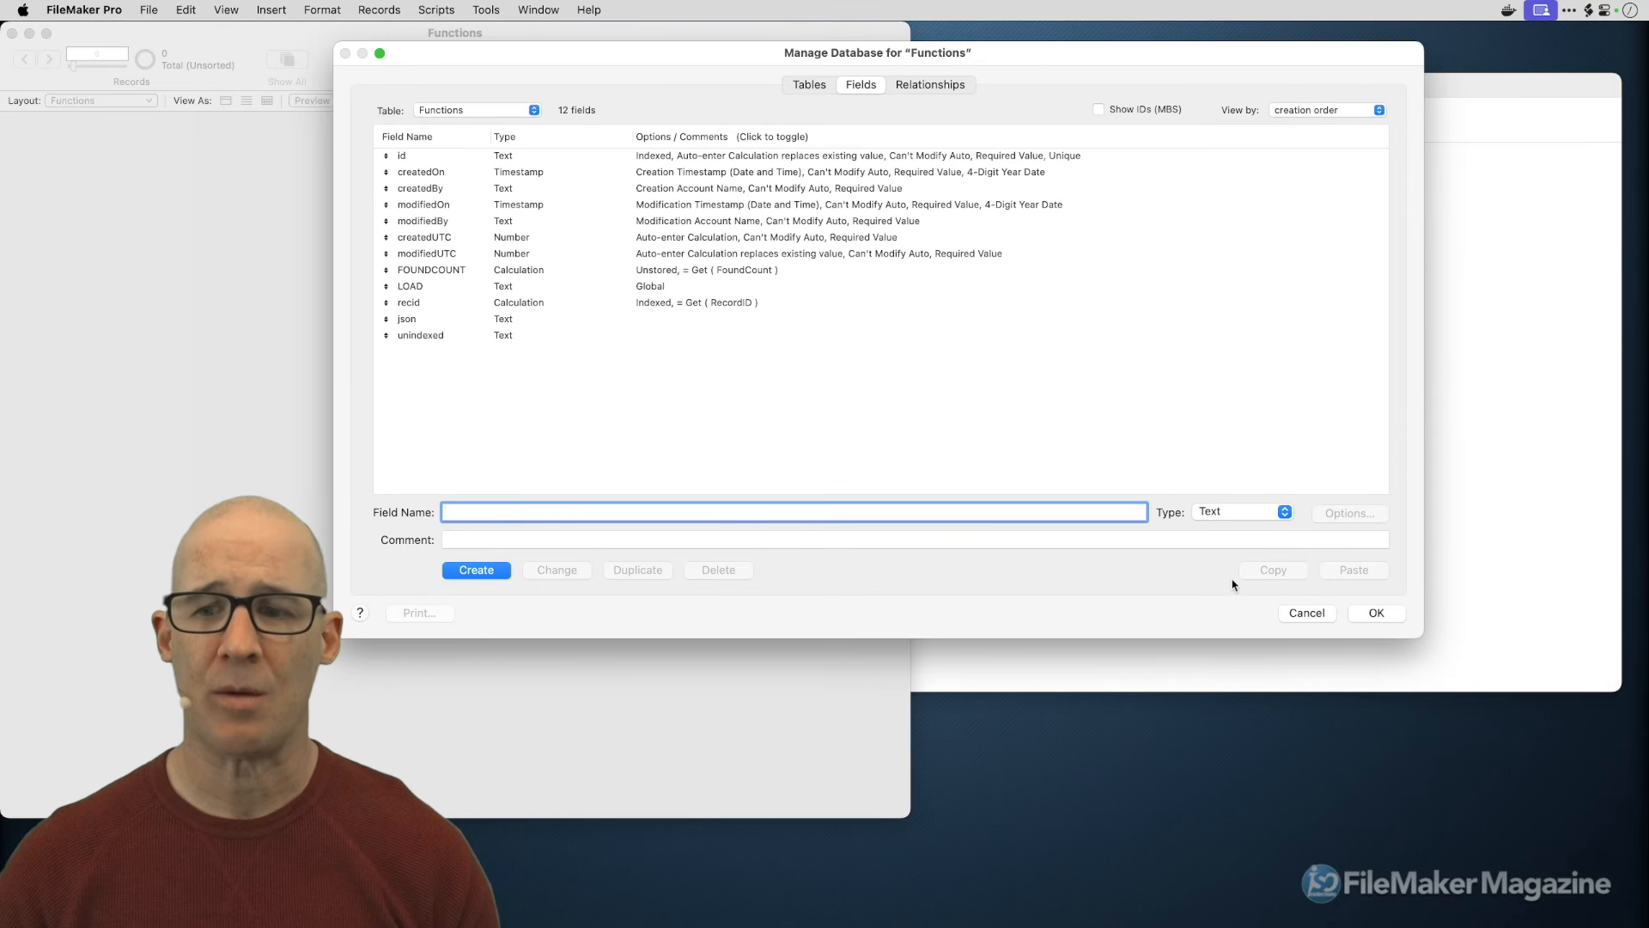
{"action": "left_click", "coordinate": [1376, 613]}
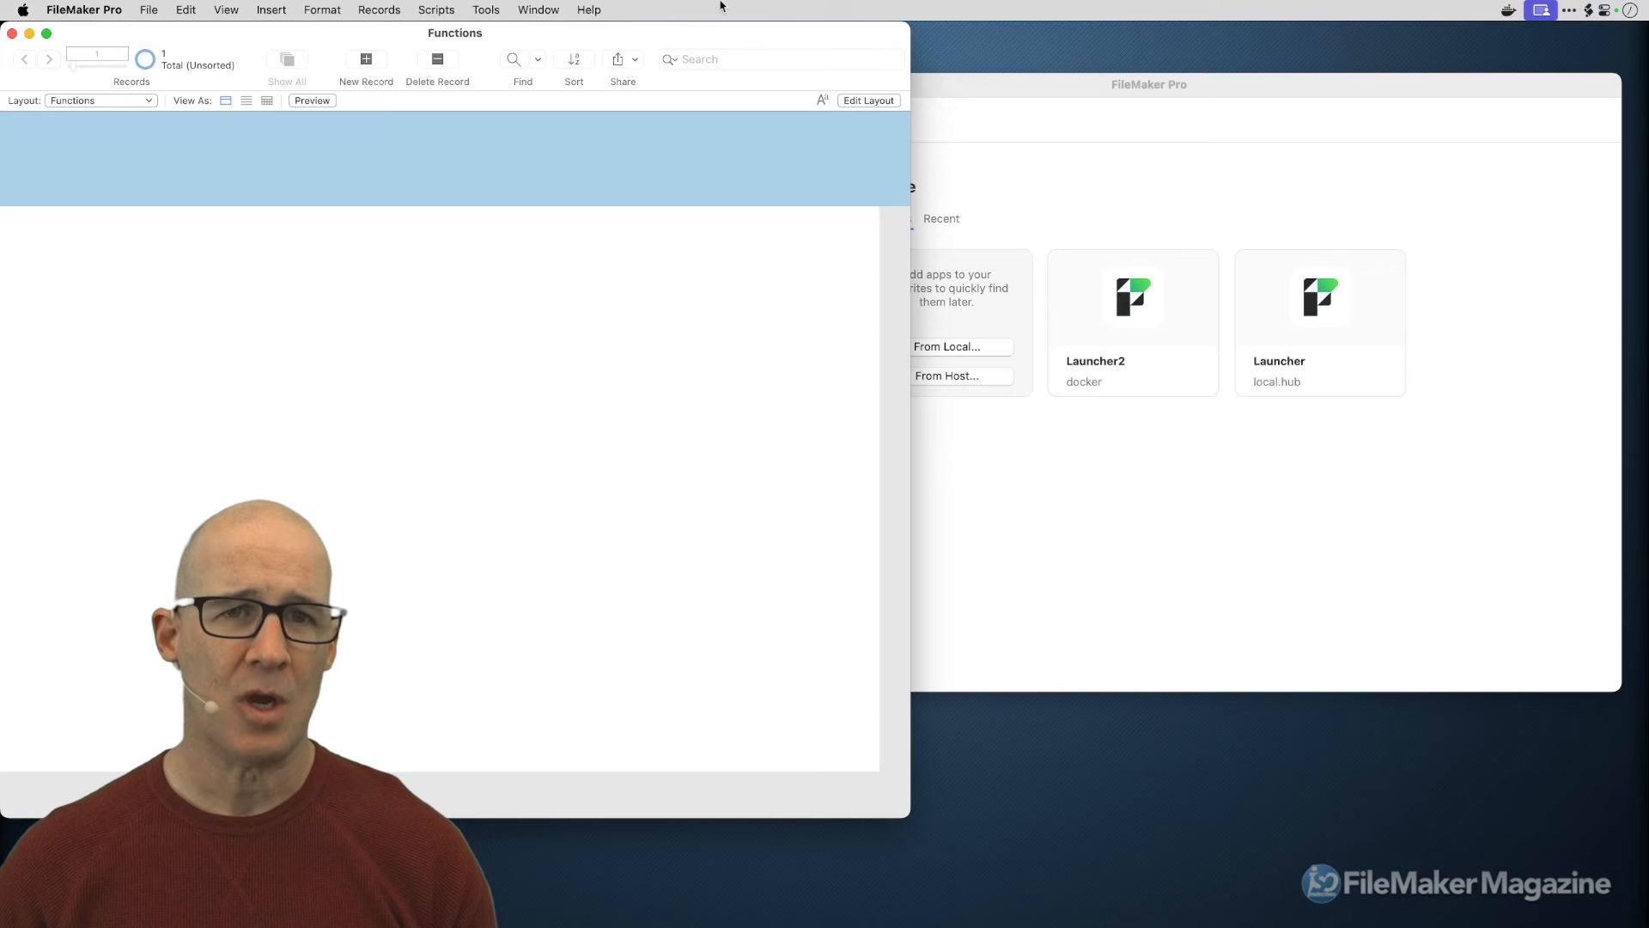
Reposition the Functions database window and open the Script Workspace for that file.
{"action": "left_click_drag", "start_coordinate": [720, 35], "coordinate": [1013, 73]}
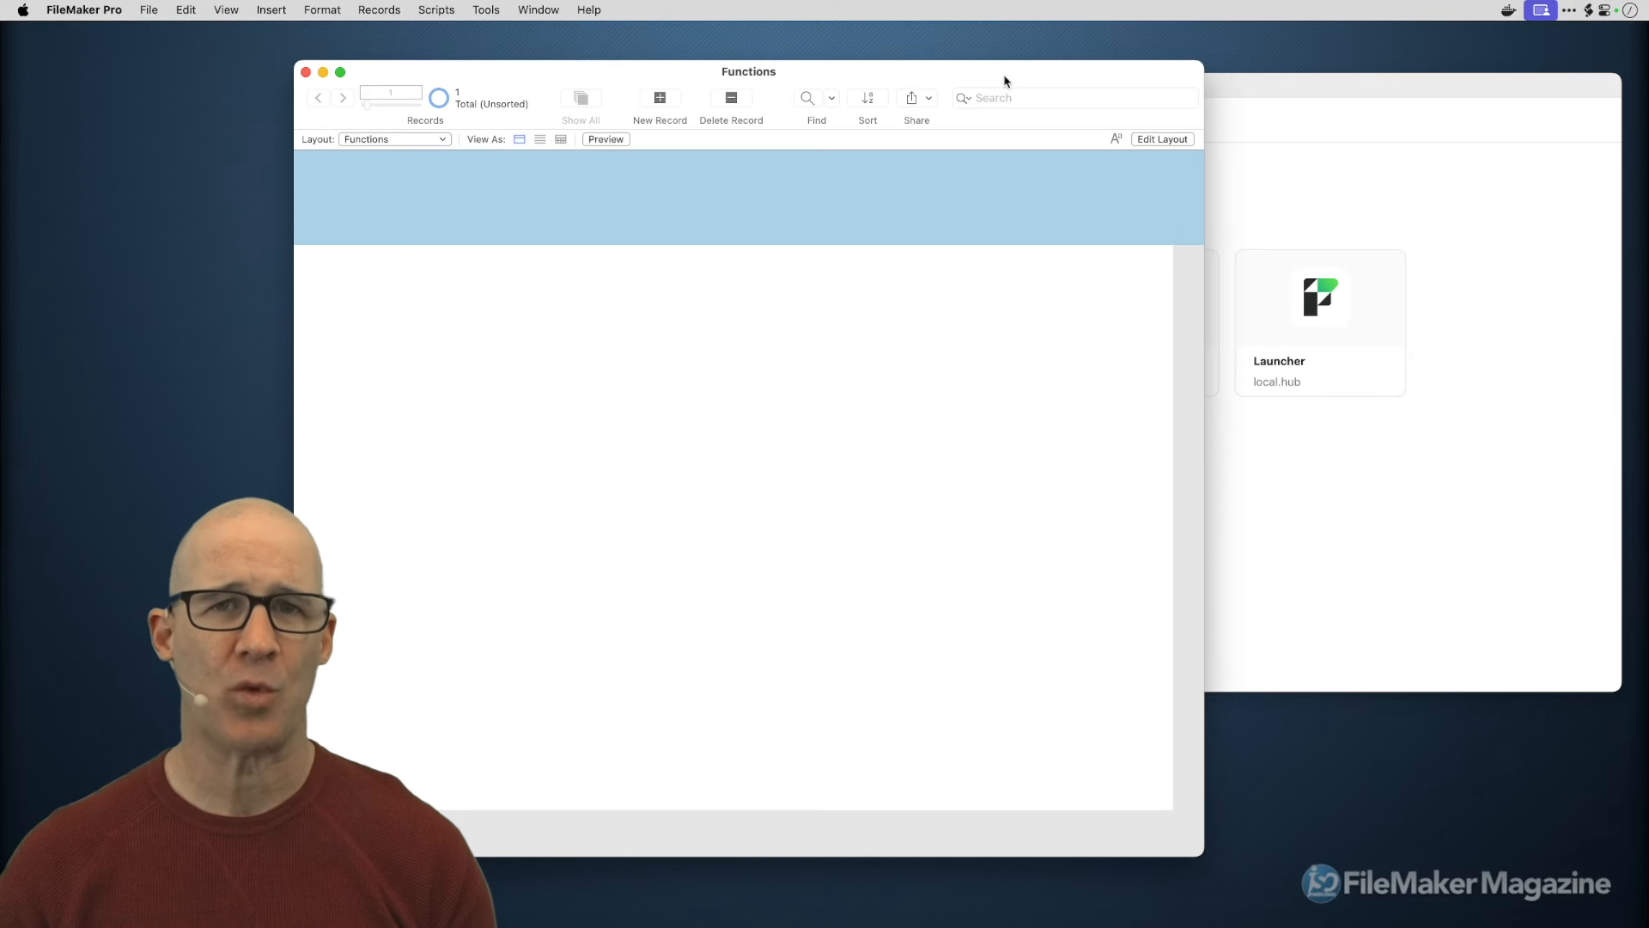
{"action": "left_click", "coordinate": [1289, 123]}
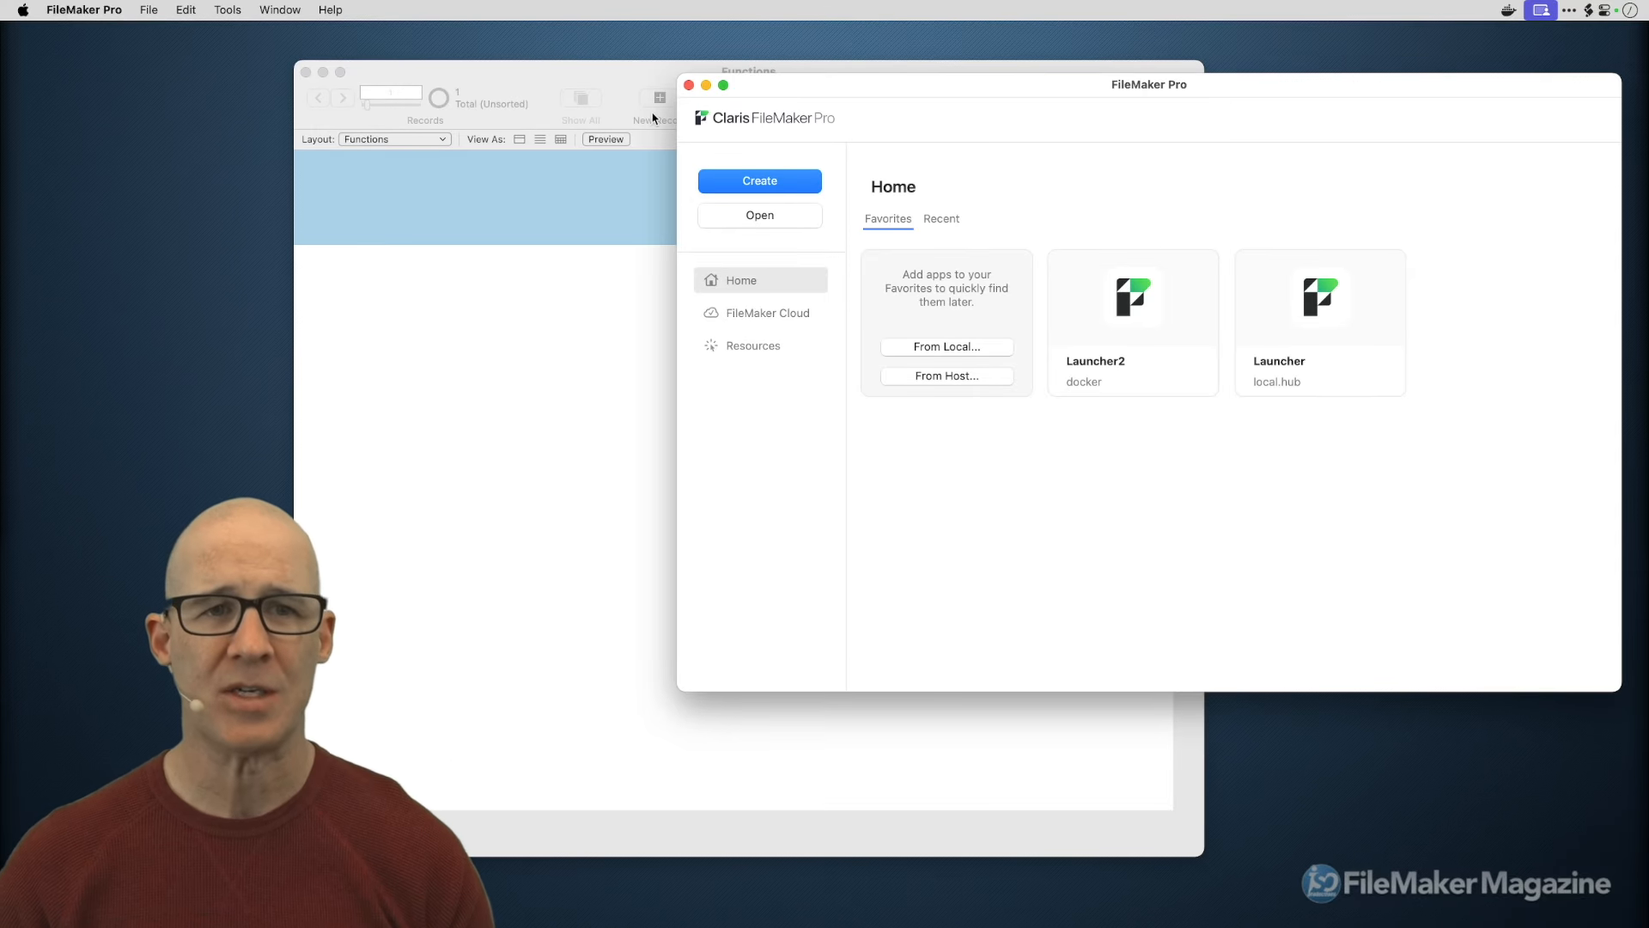
{"action": "left_click", "coordinate": [637, 69]}
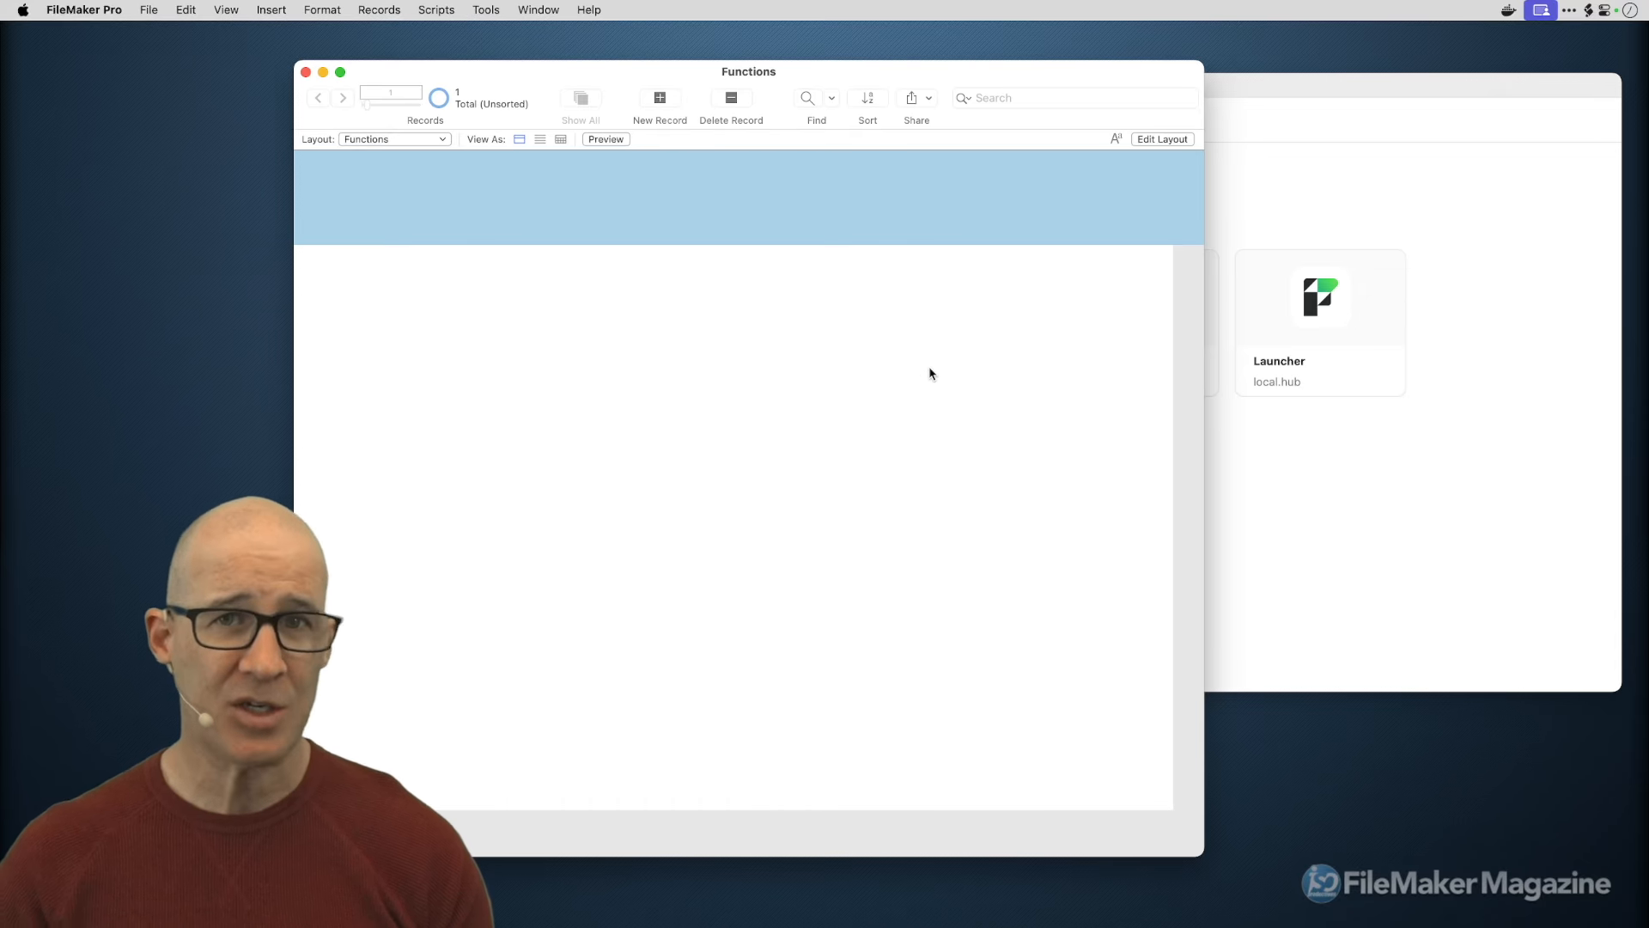
{"action": "key", "text": "super+shift+s"}
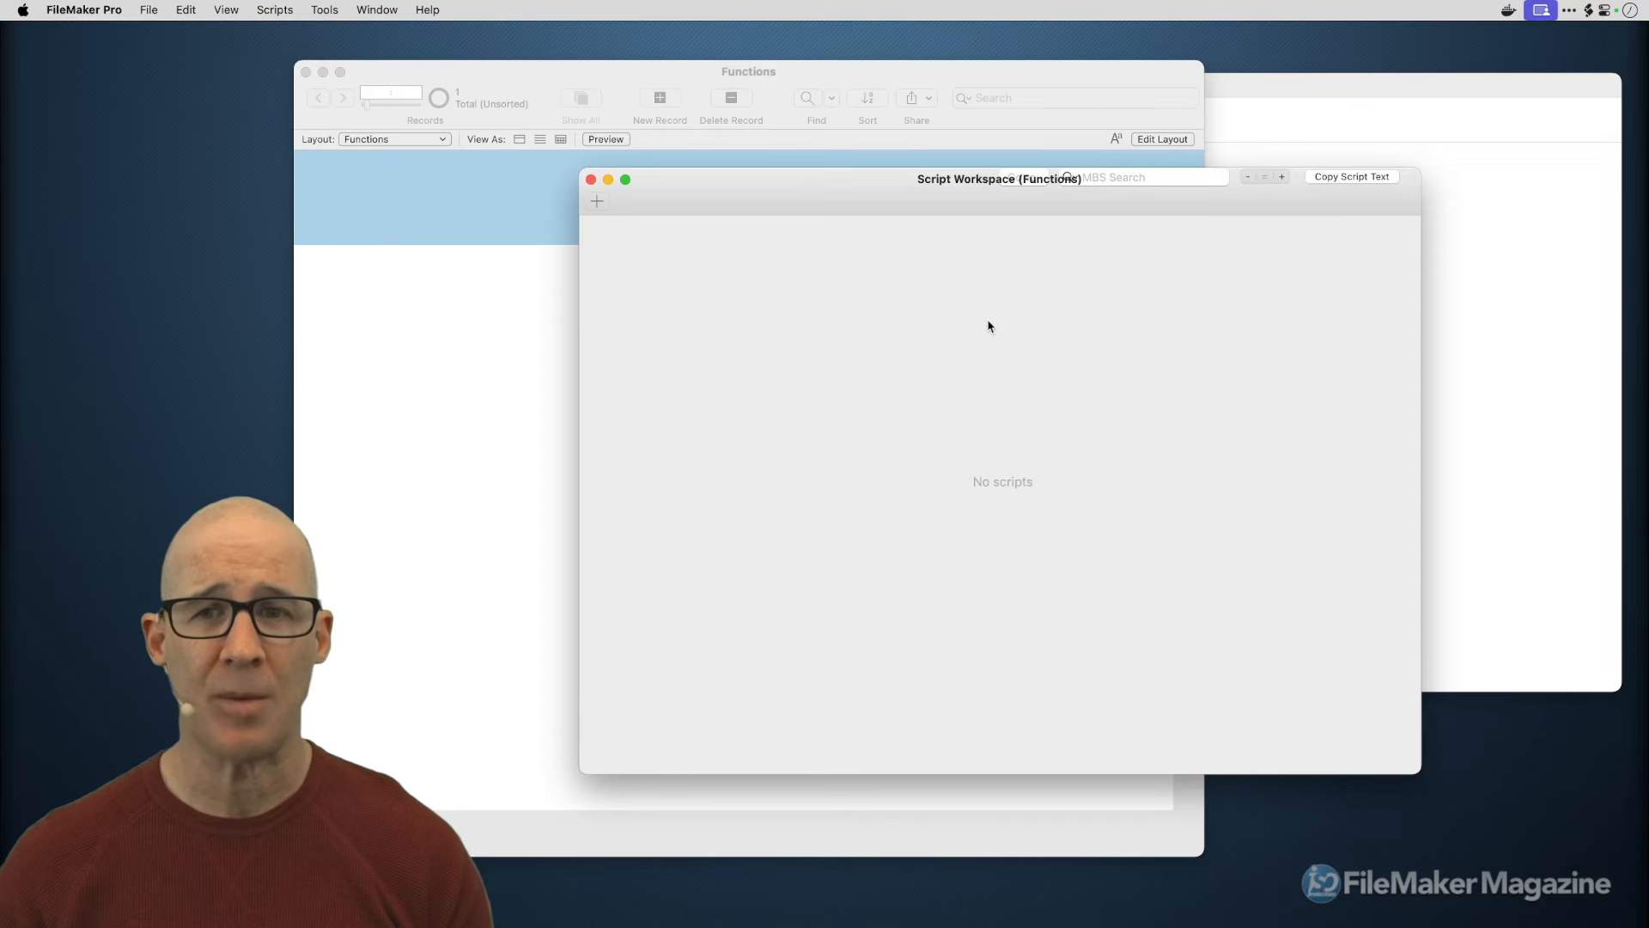
{"action": "left_click_drag", "start_coordinate": [920, 180], "coordinate": [917, 158]}
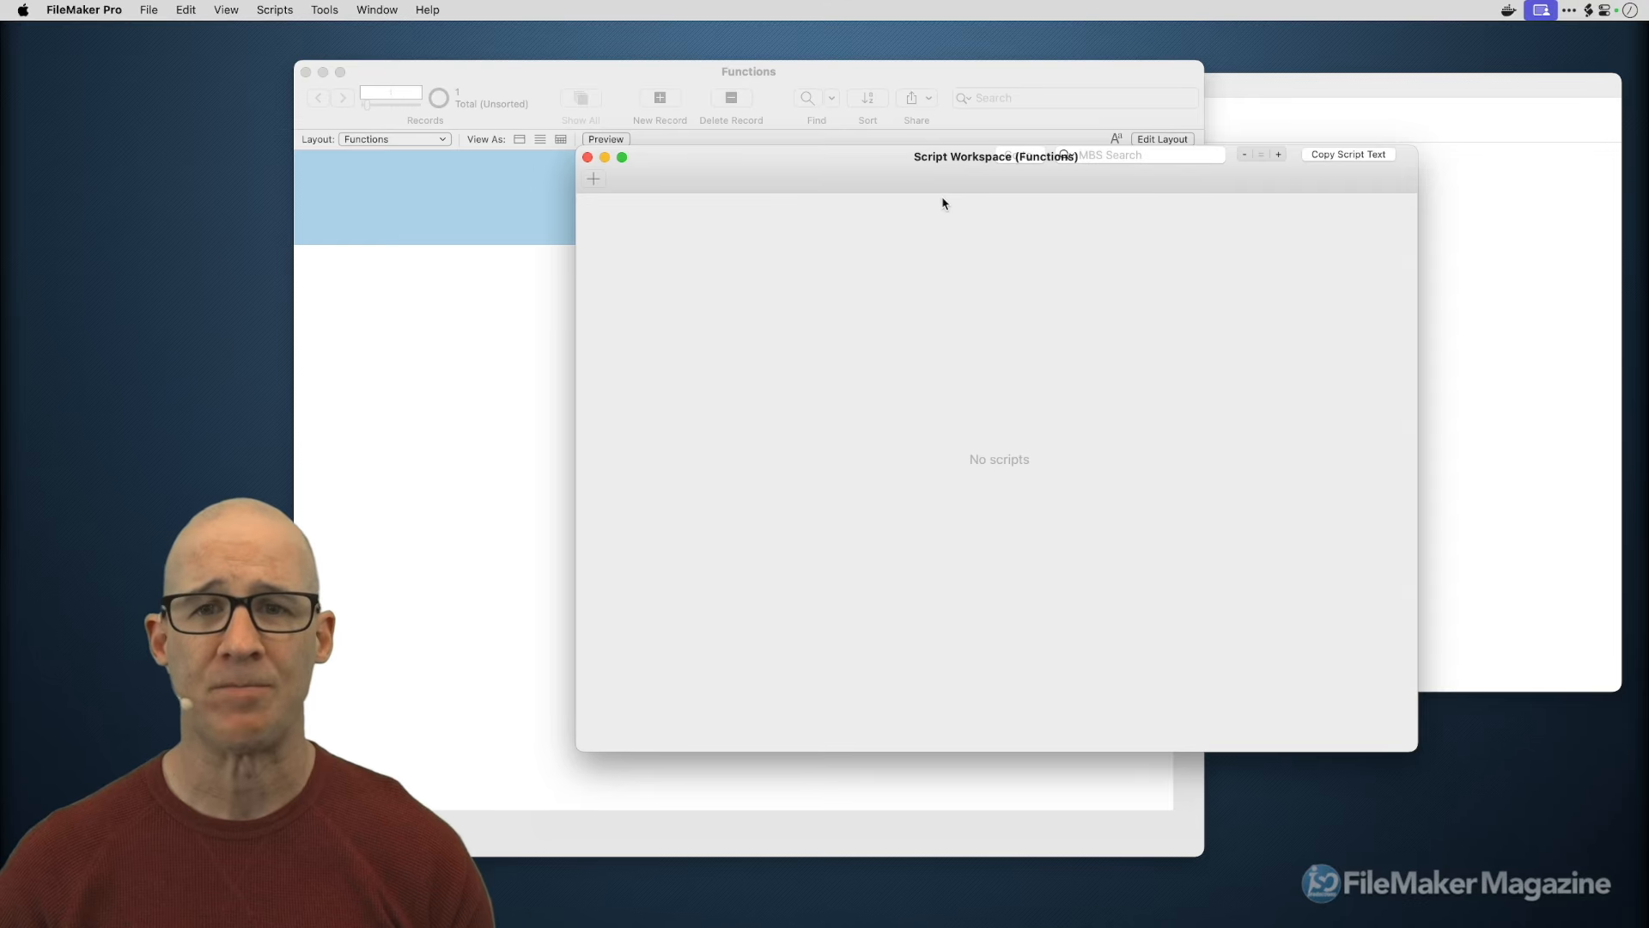
Review the MBS Plug-In preference for showing script IDs in the Script Workspace, leaving the preferences without applying changes.
{"action": "left_click", "coordinate": [84, 9]}
{"action": "left_click", "coordinate": [99, 69]}
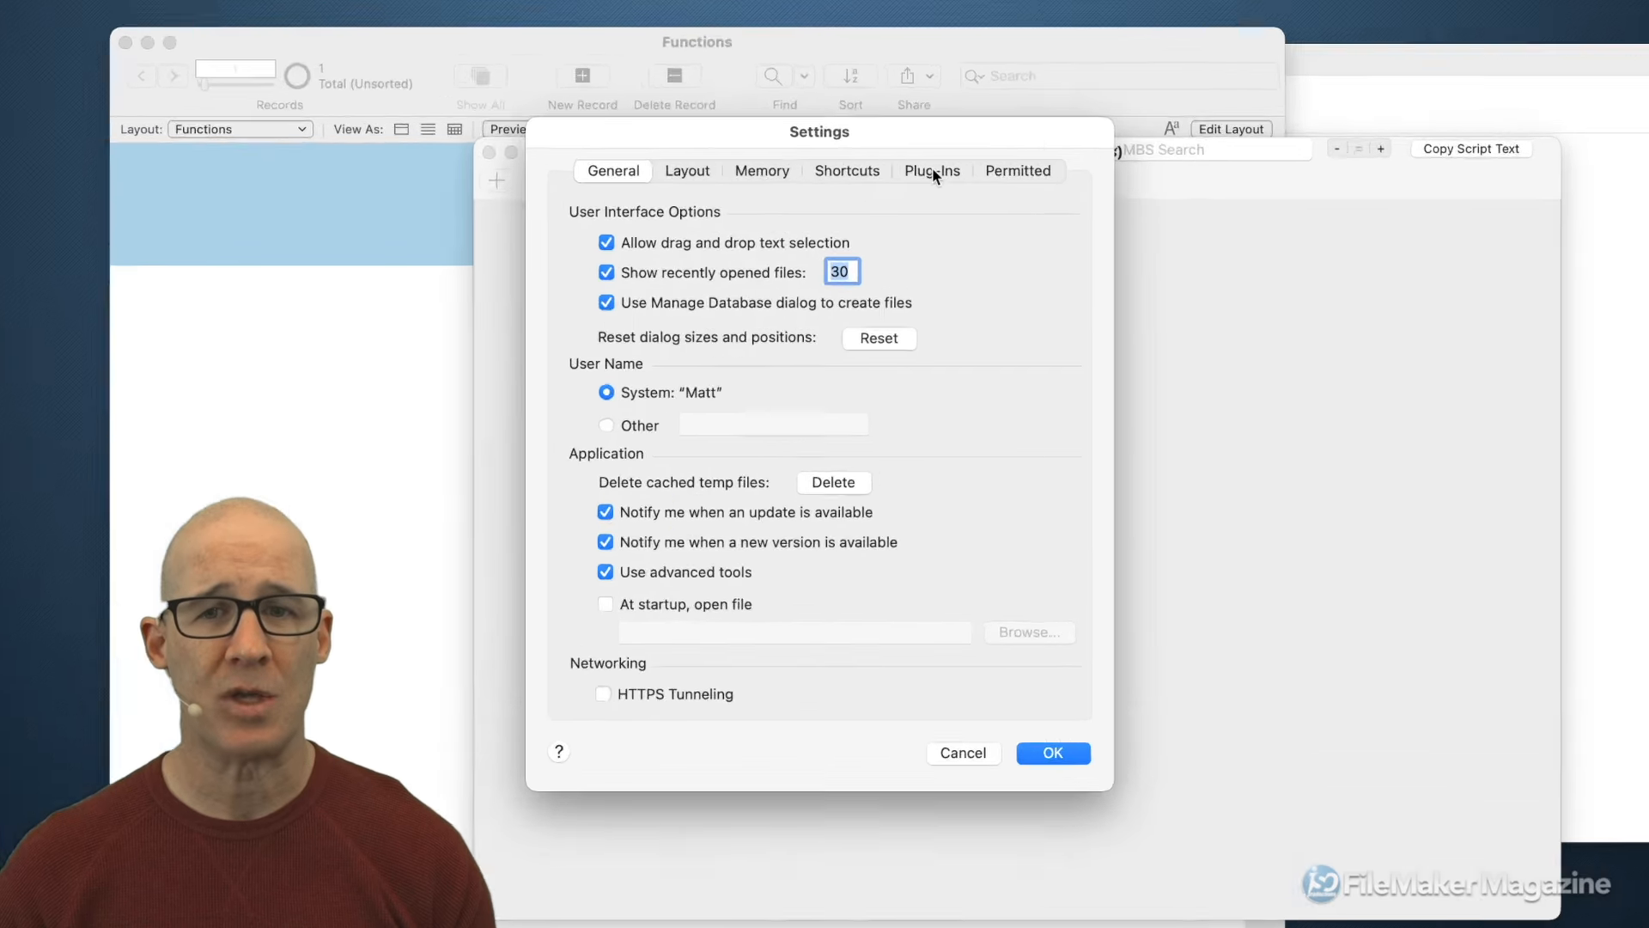
{"action": "left_click", "coordinate": [932, 172]}
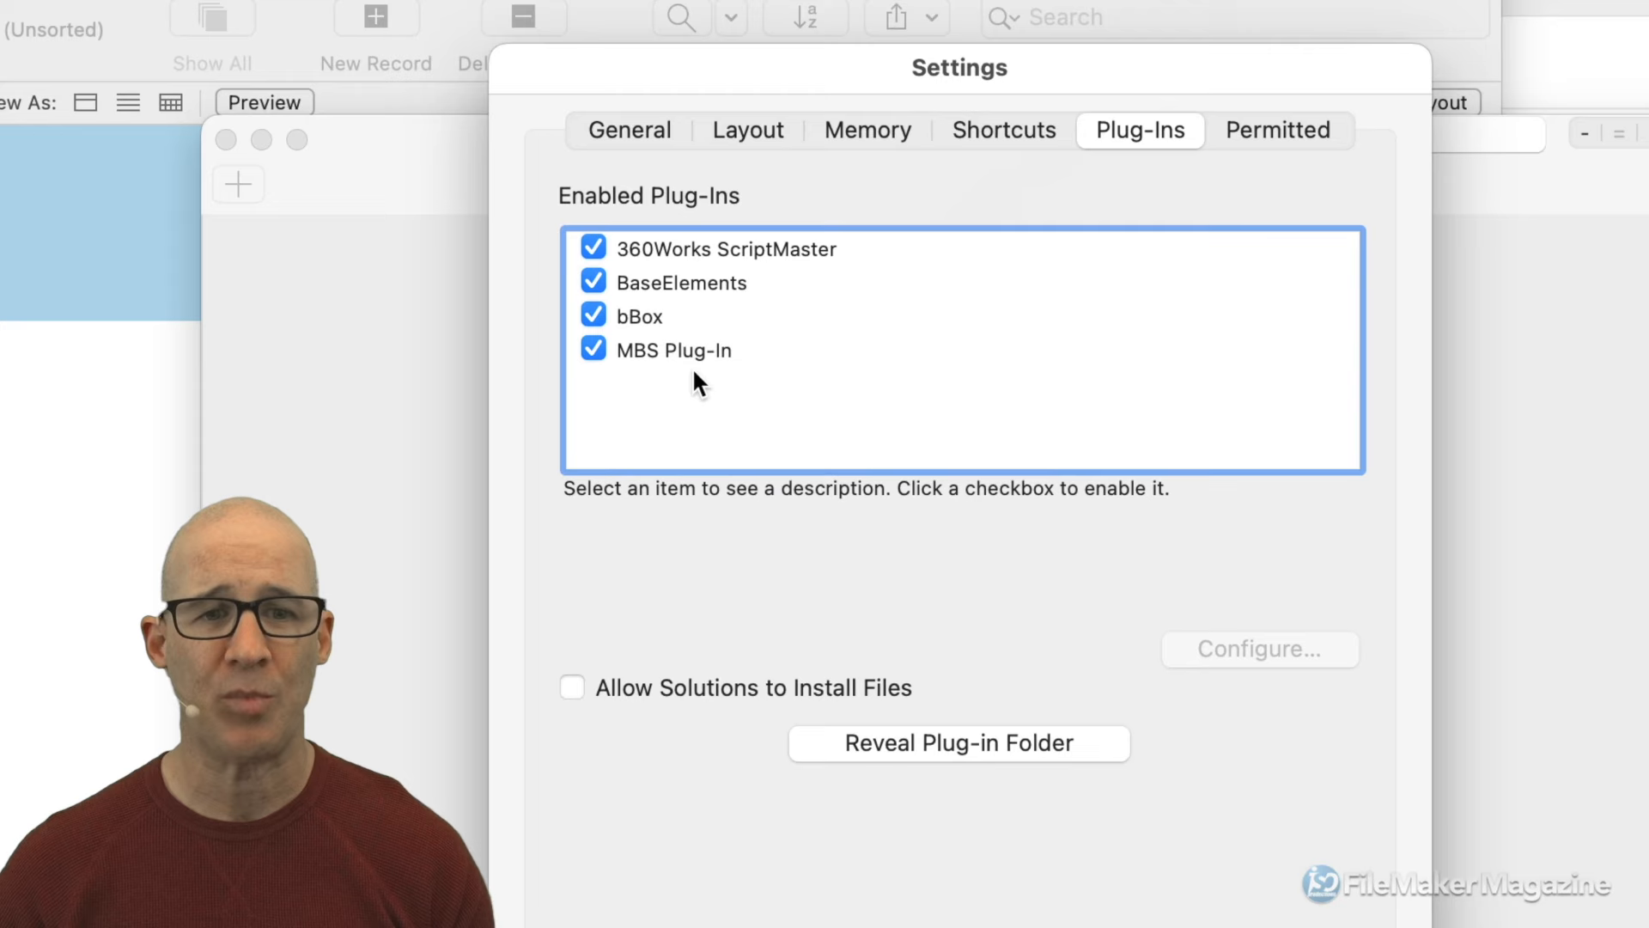
{"action": "left_click", "coordinate": [694, 357]}
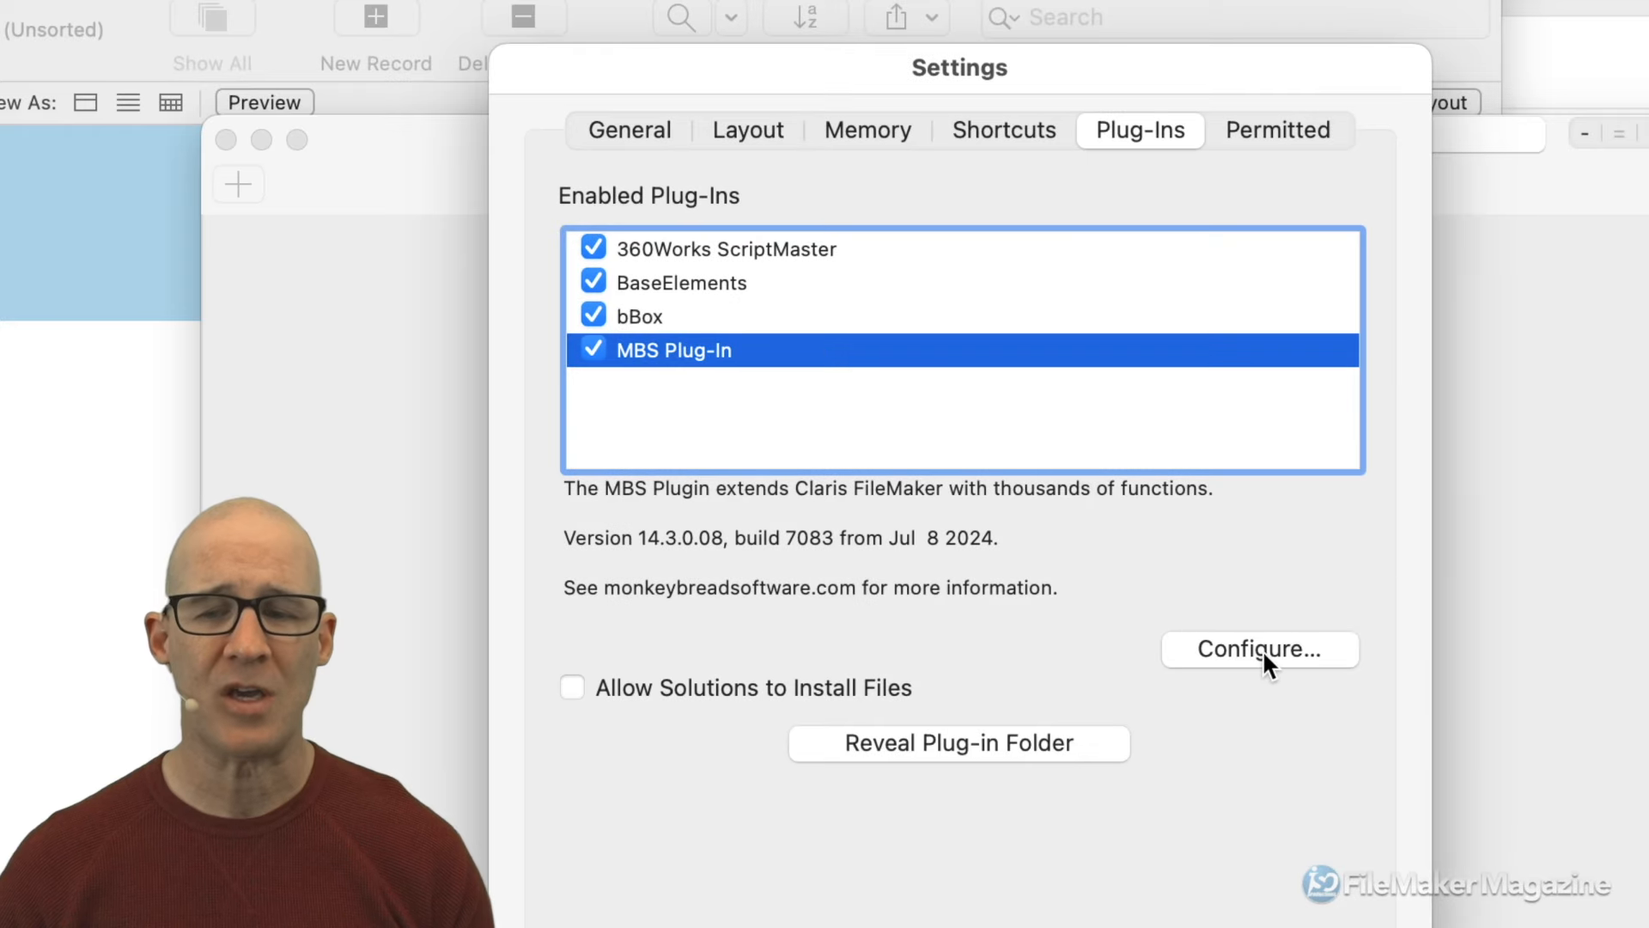
{"action": "left_click", "coordinate": [1263, 653]}
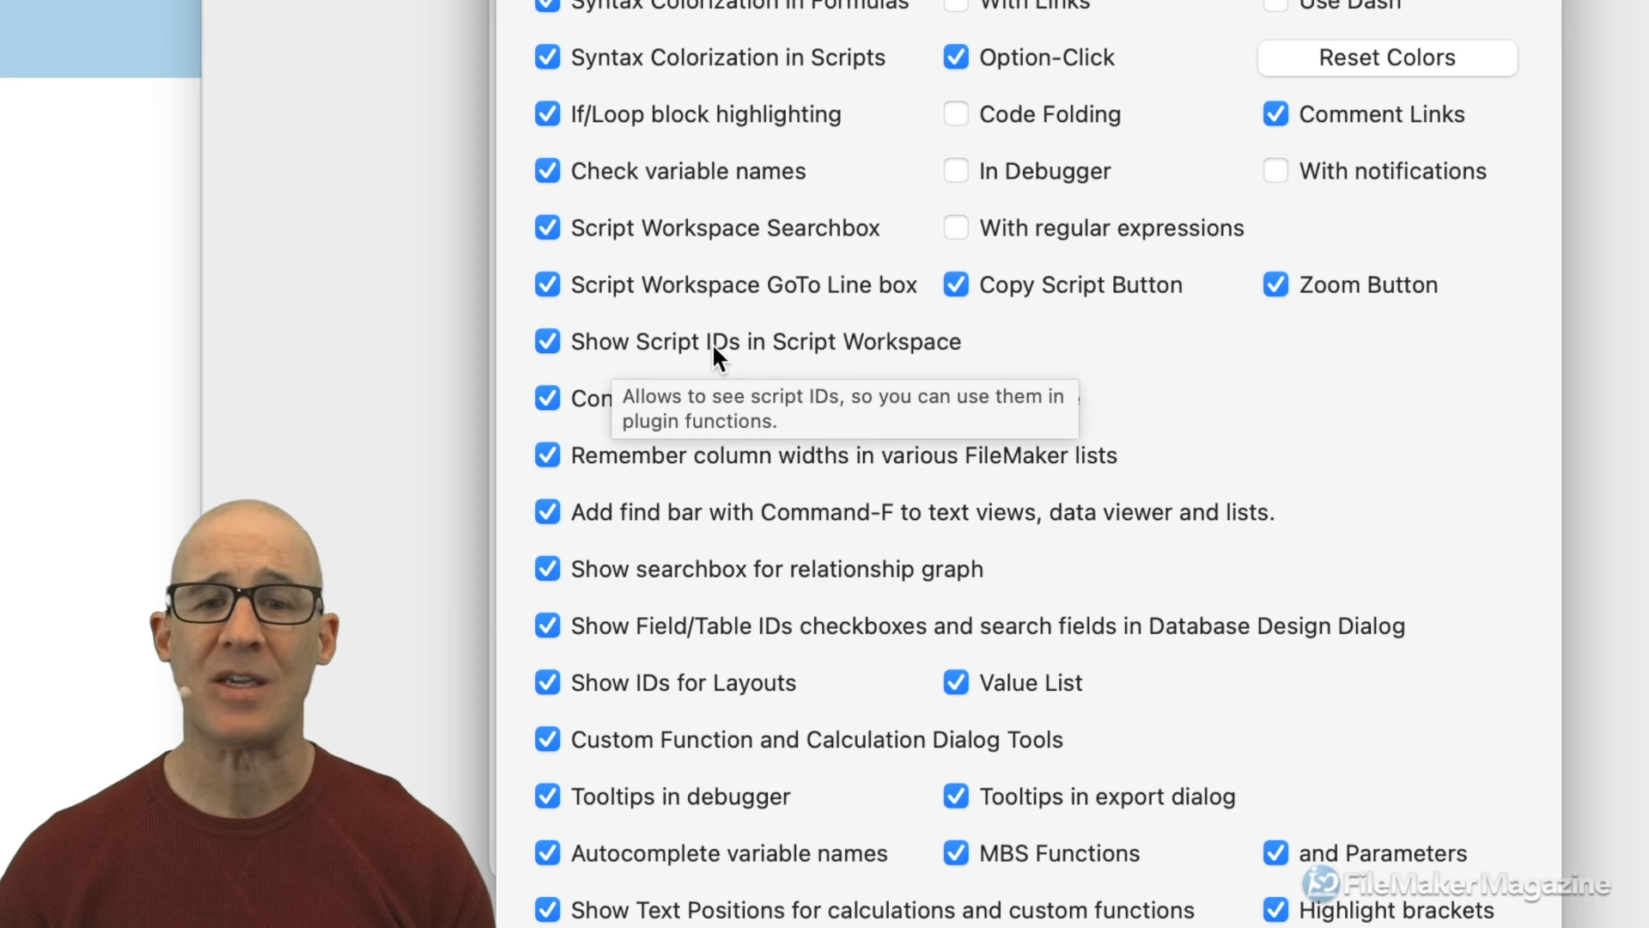
{"action": "left_click", "coordinate": [548, 341]}
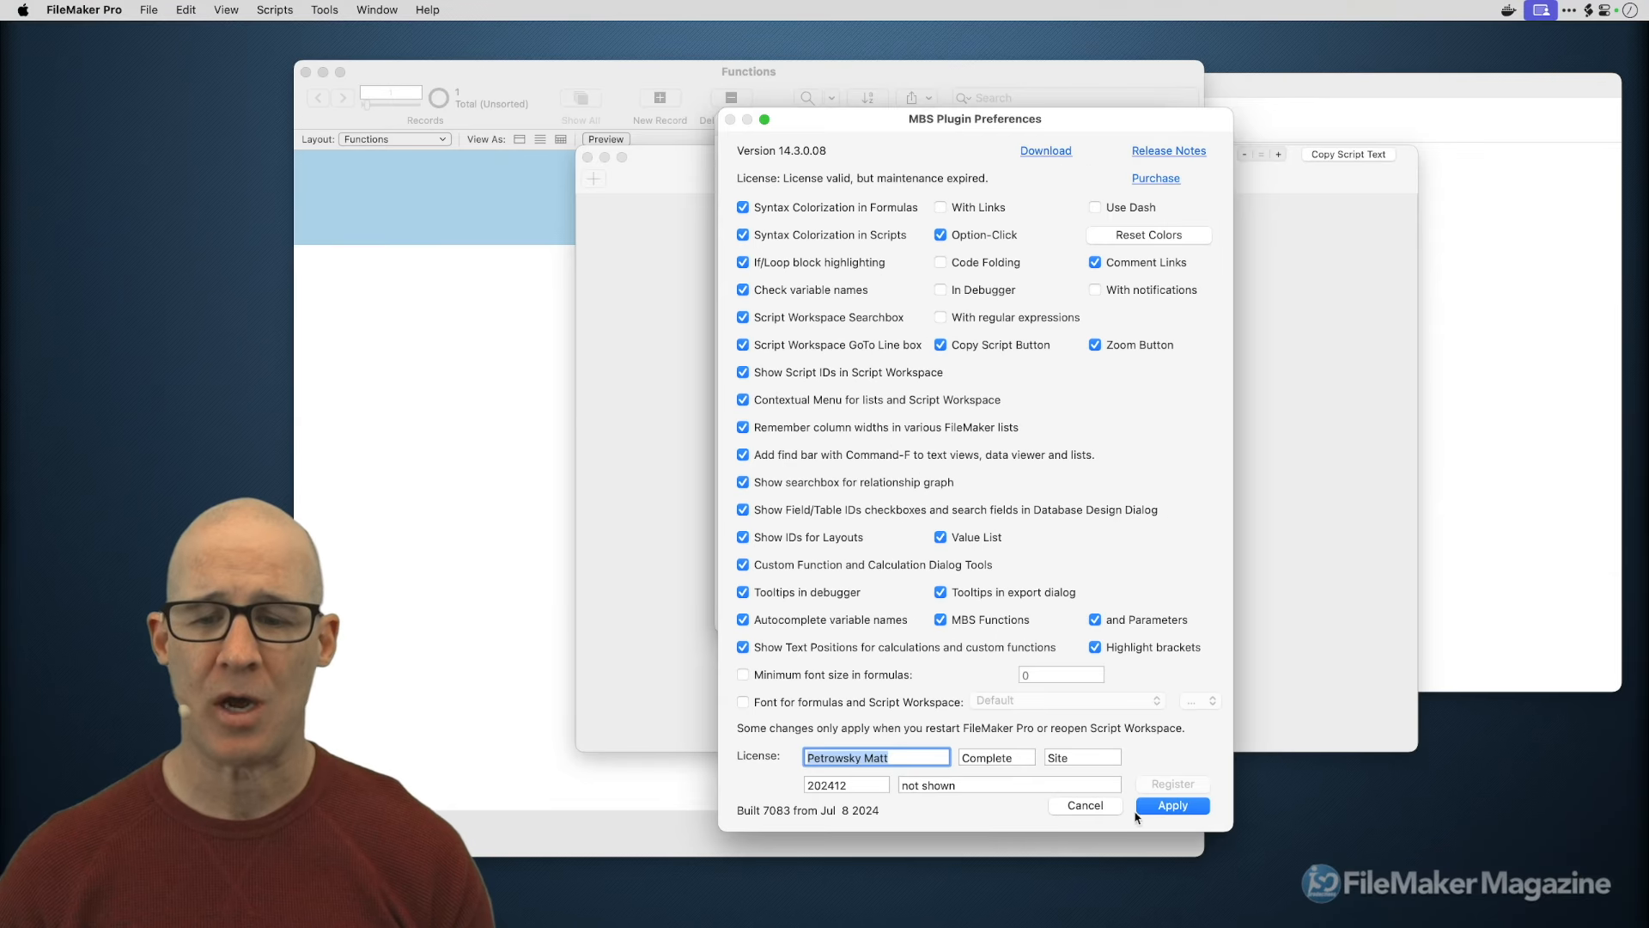
{"action": "left_click", "coordinate": [1104, 809]}
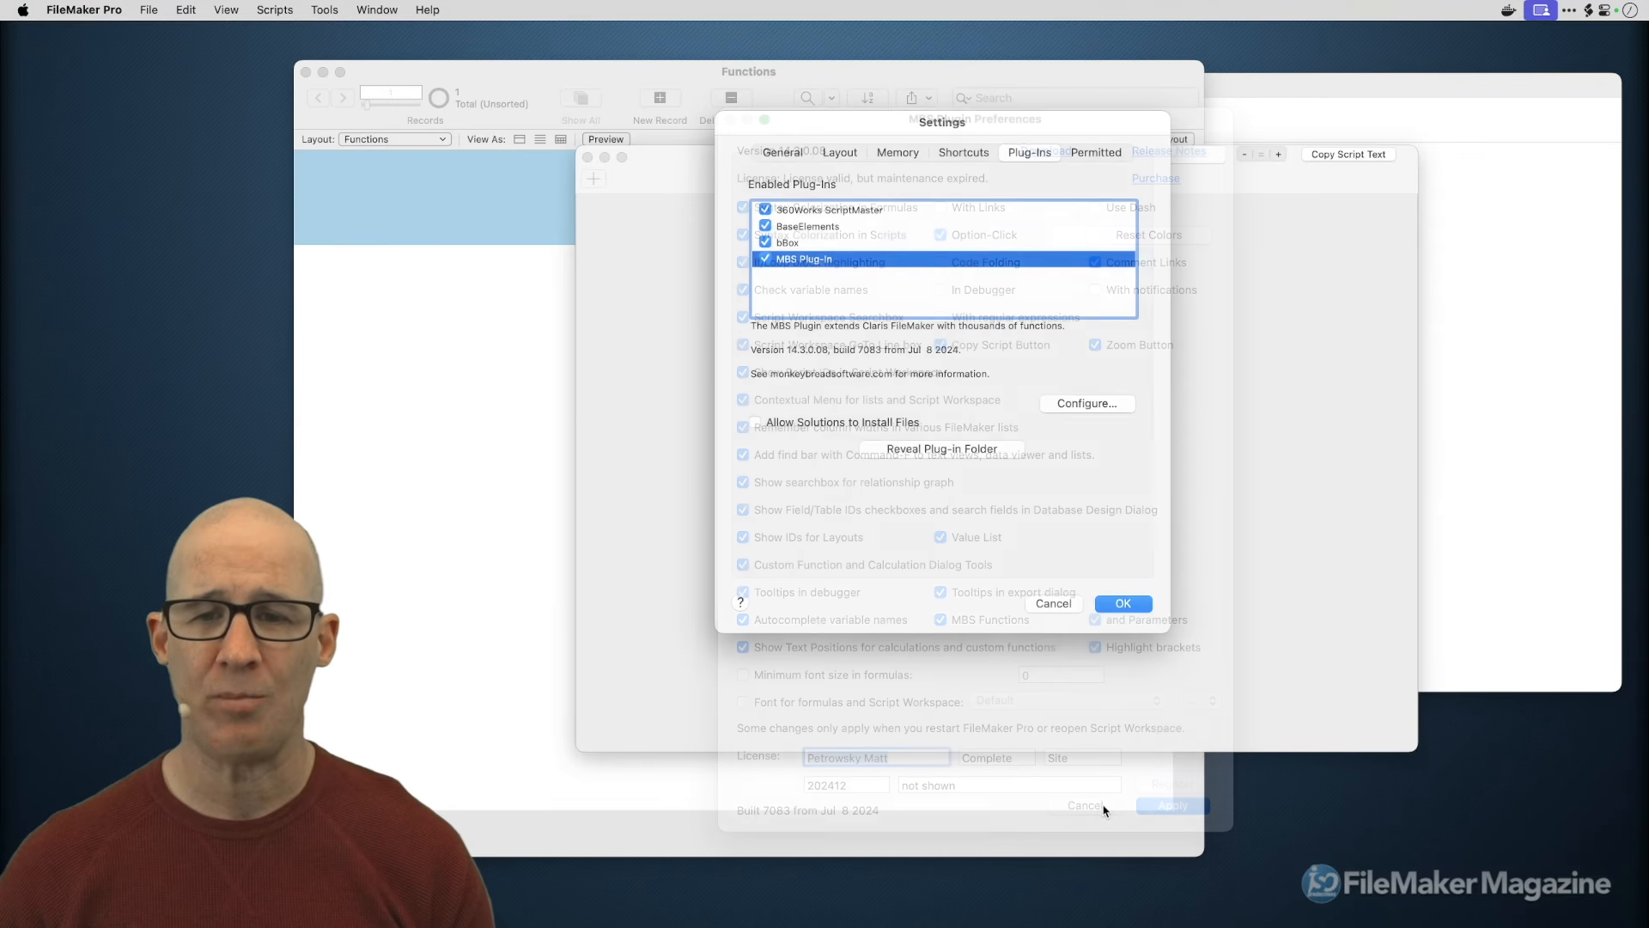
{"action": "left_click", "coordinate": [1074, 603]}
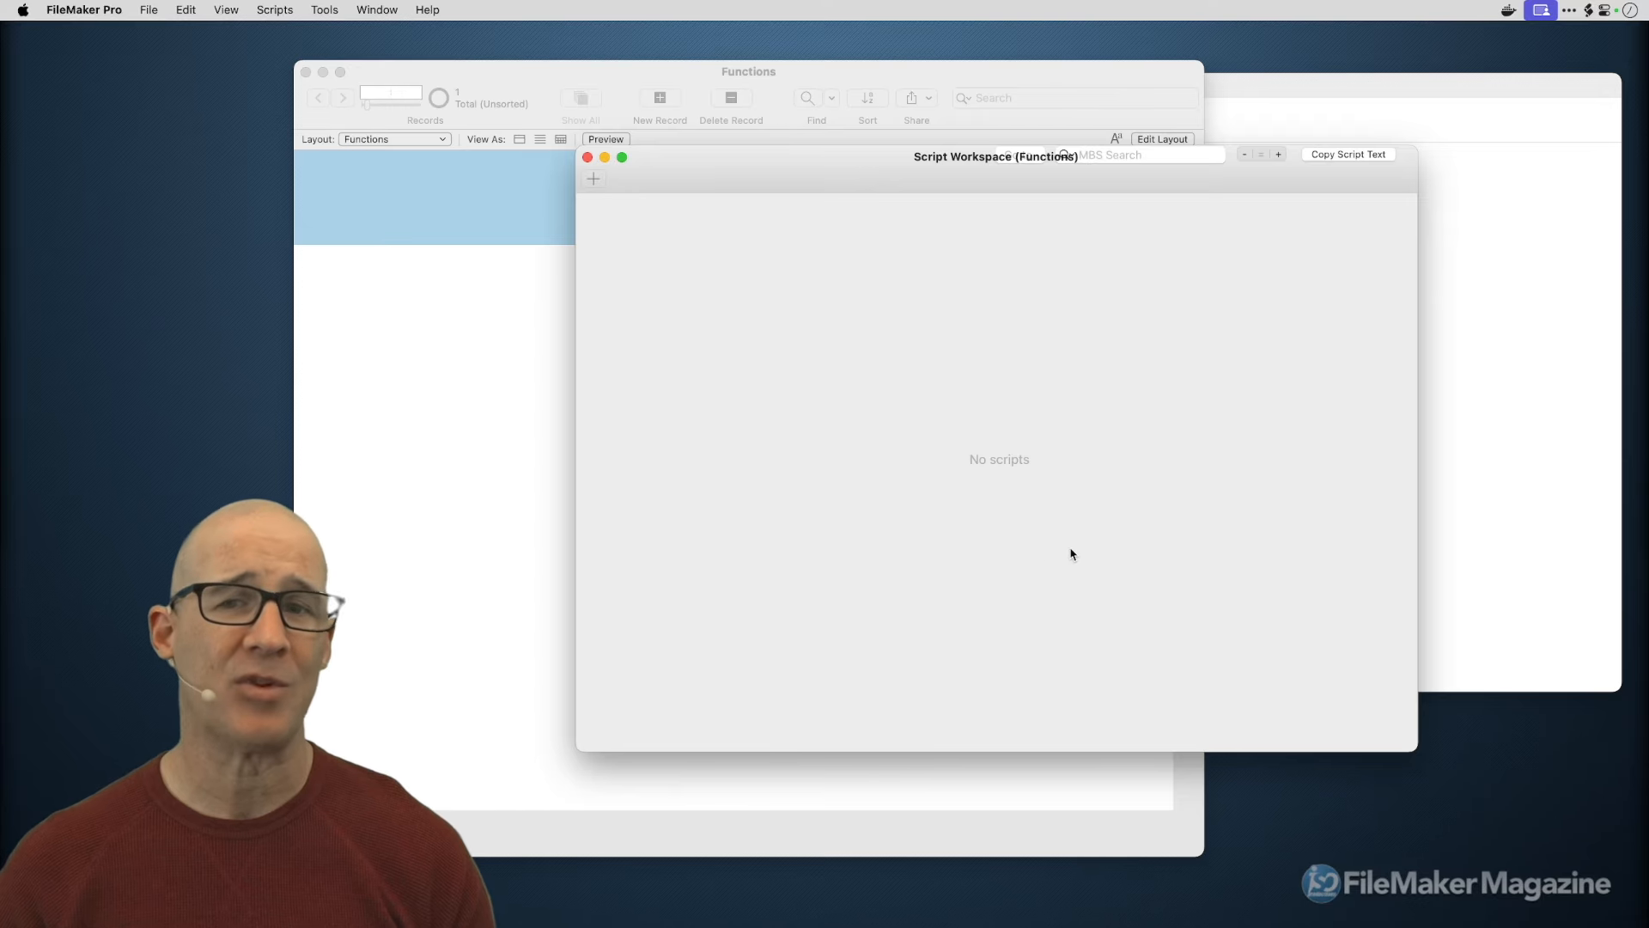
Reposition the Script Workspace and add two new empty scripts to the Functions file.
{"action": "left_click_drag", "start_coordinate": [956, 180], "coordinate": [973, 169]}
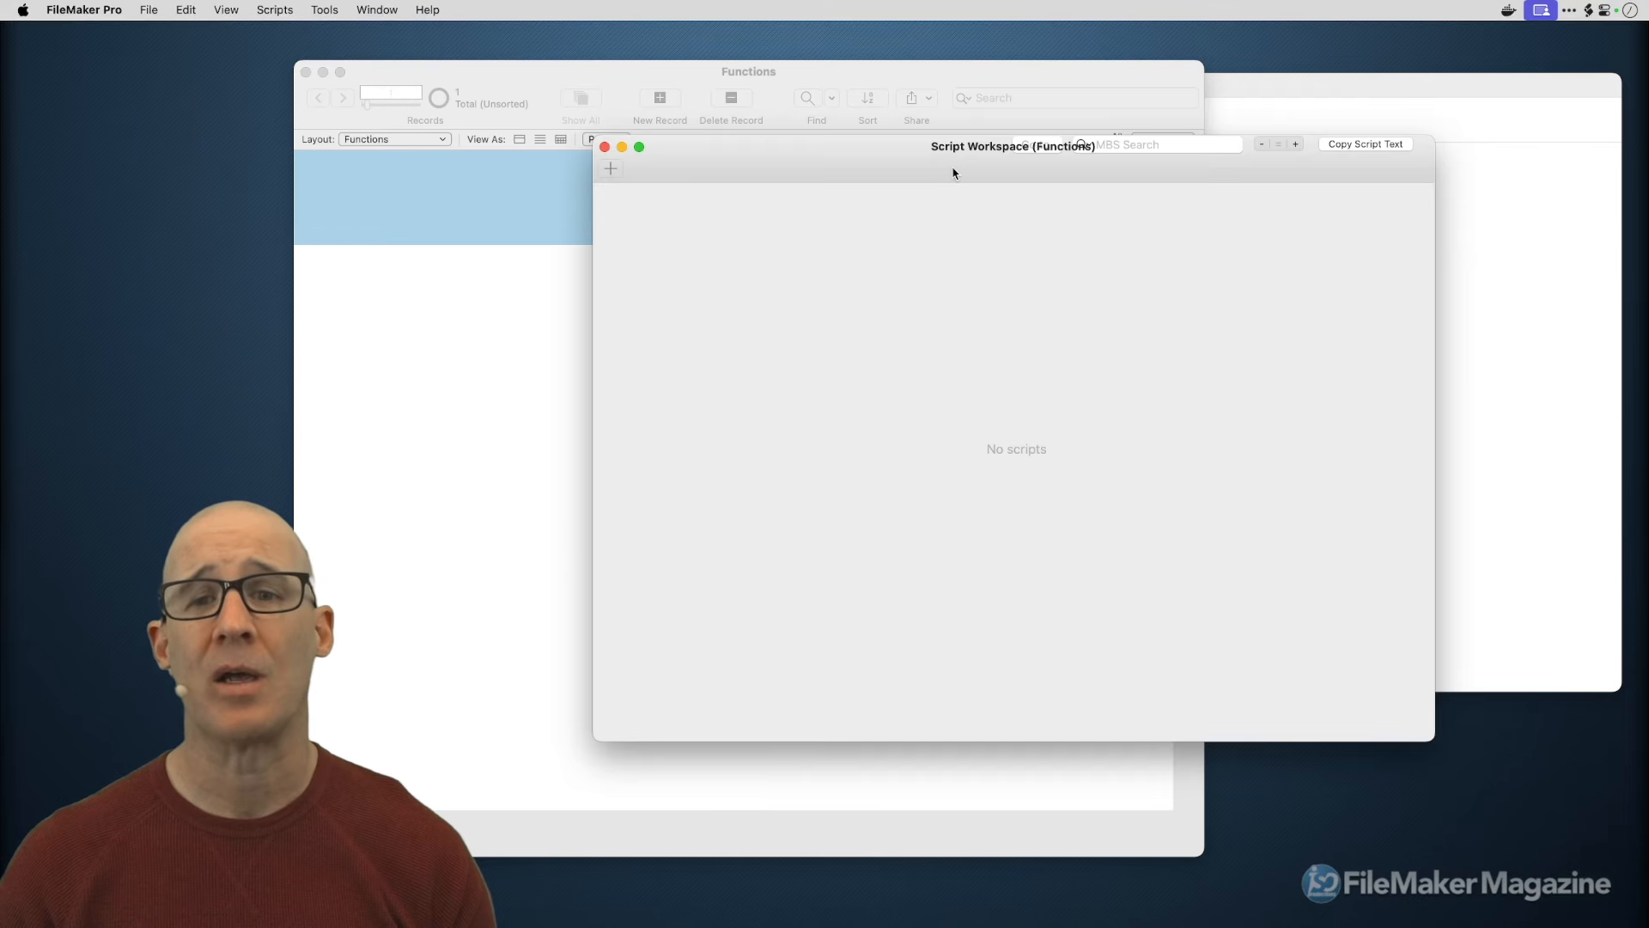
{"action": "left_click_drag", "start_coordinate": [953, 174], "coordinate": [956, 175]}
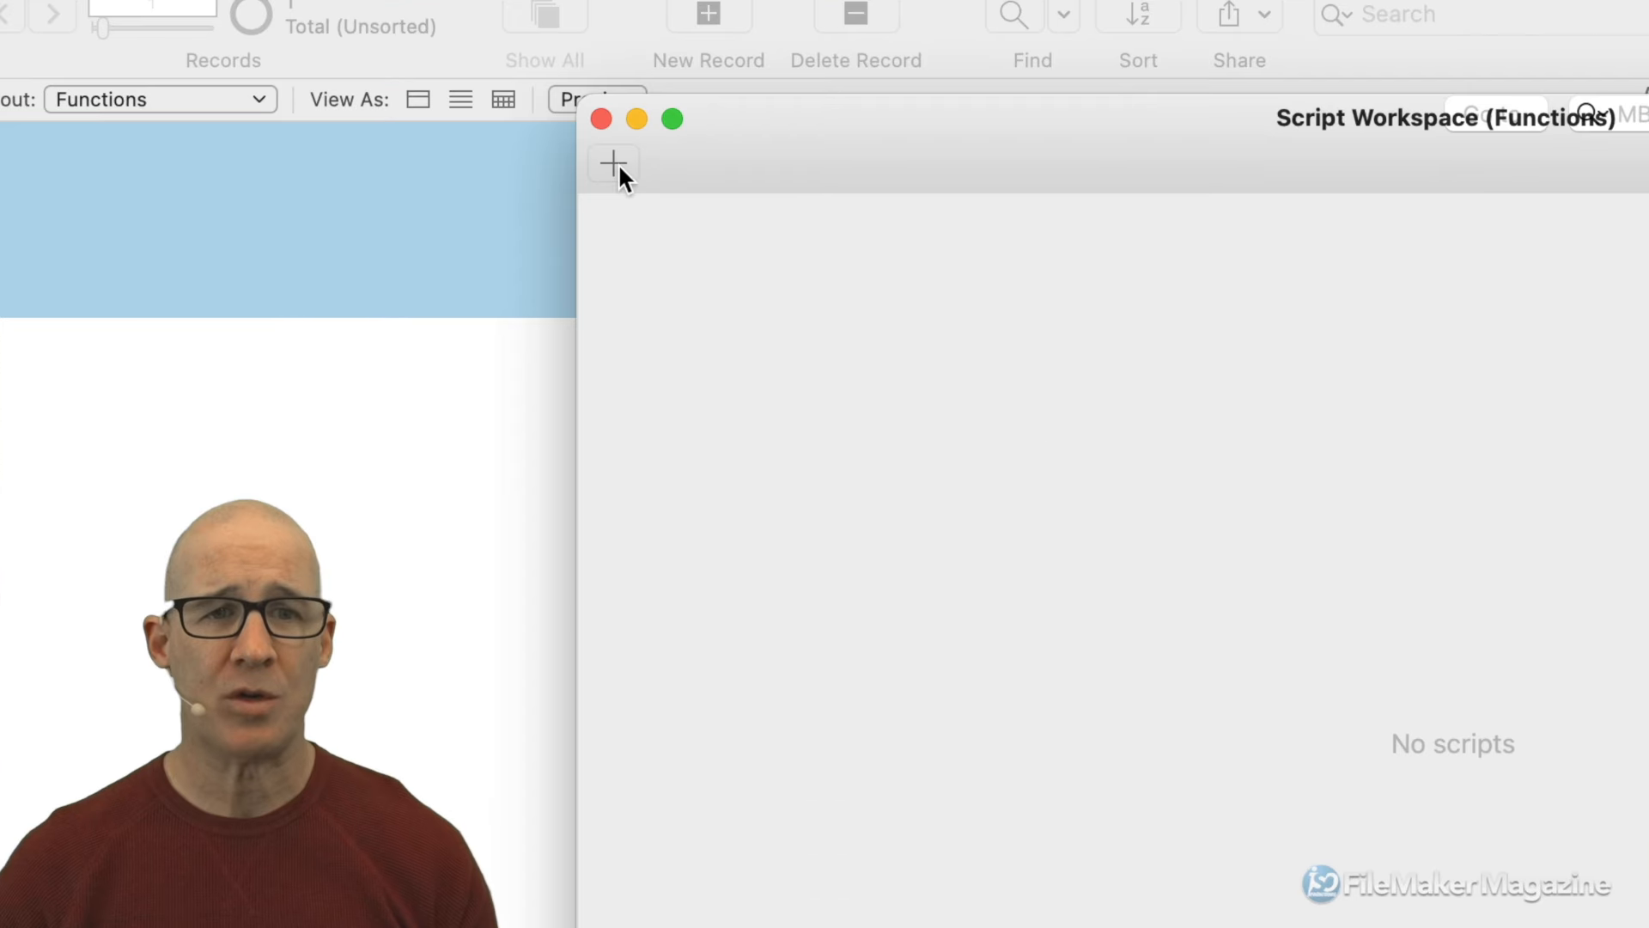
{"action": "left_click", "coordinate": [616, 165]}
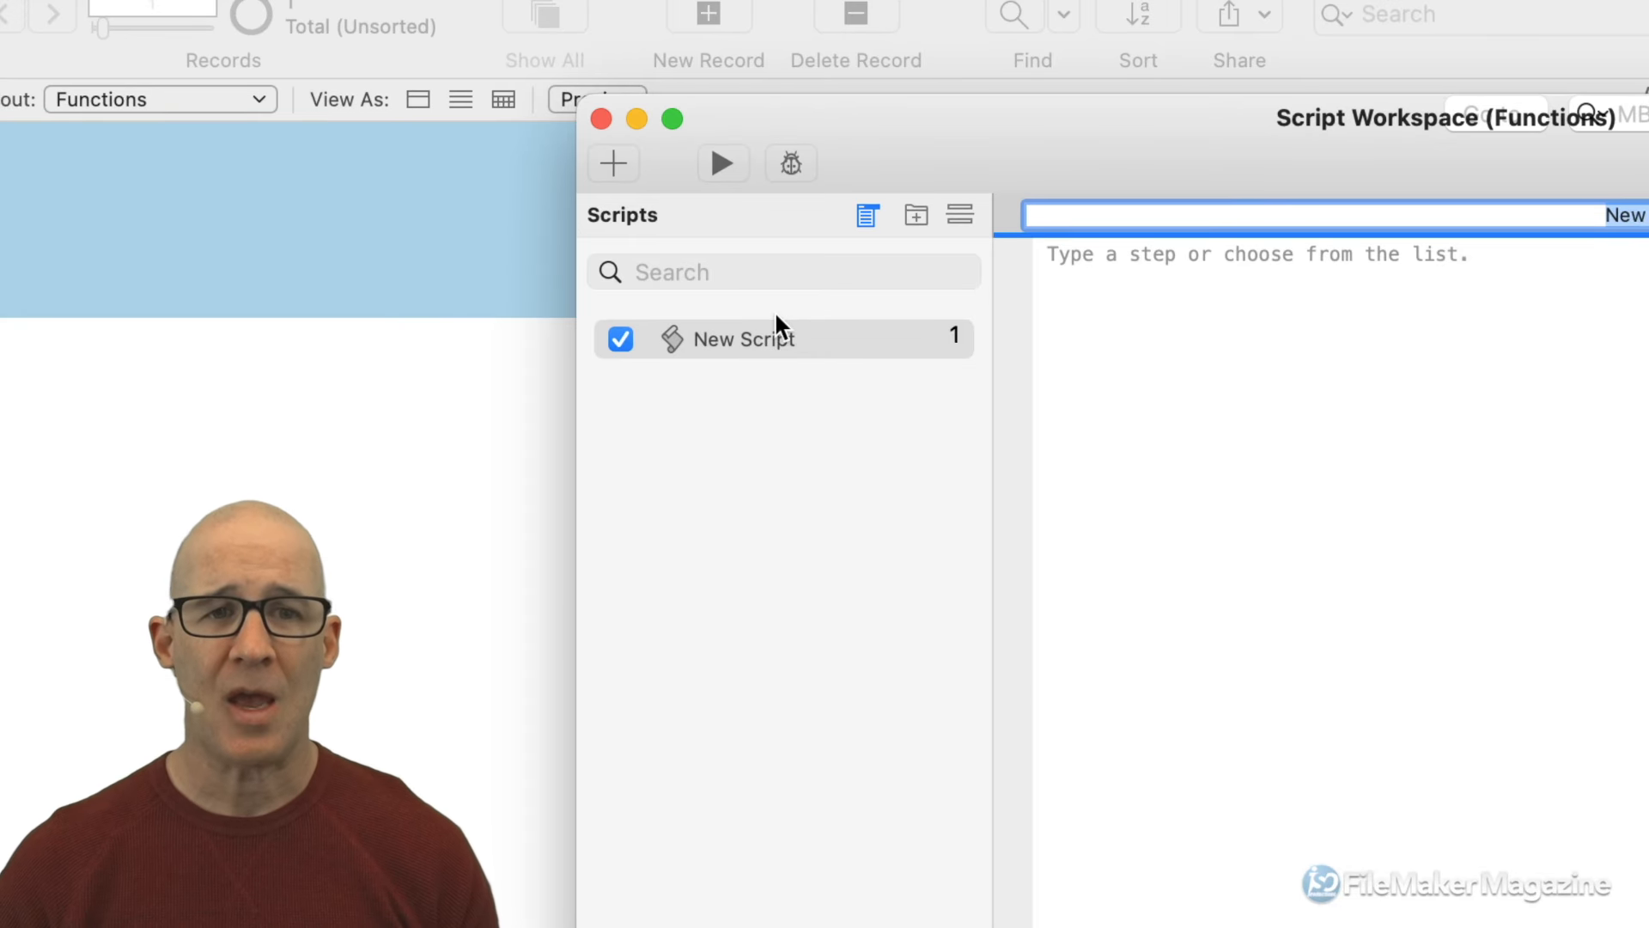
{"action": "left_click", "coordinate": [617, 163]}
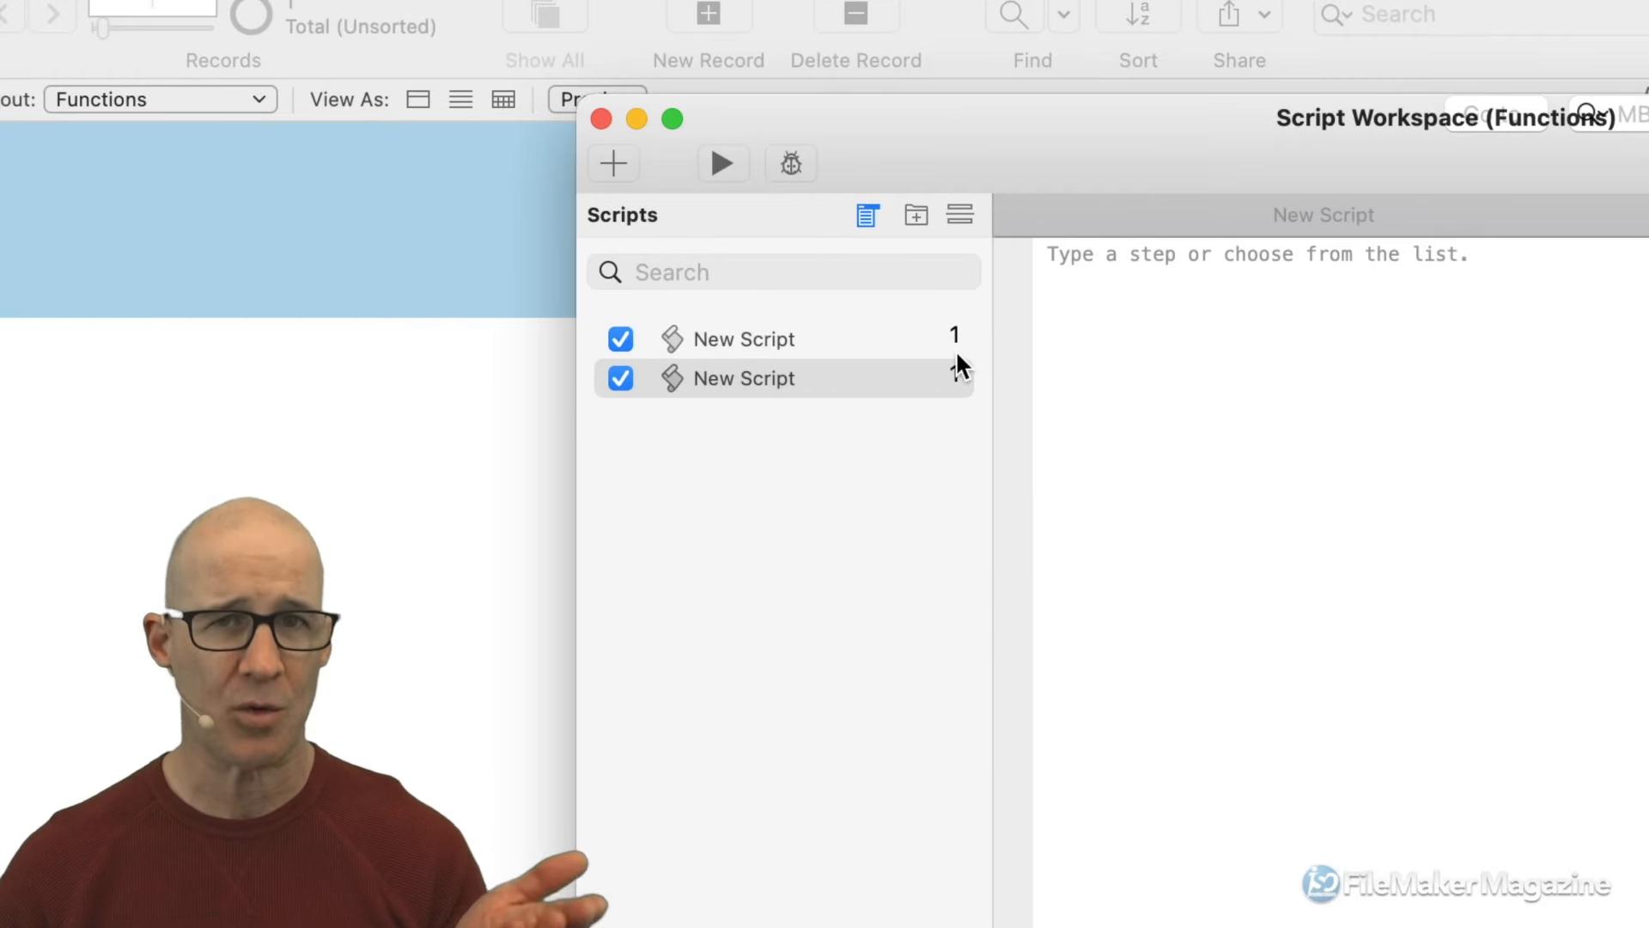
Rename the second script in the scripts list to New Script 2.
{"action": "mouse_move", "coordinate": [955, 356]}
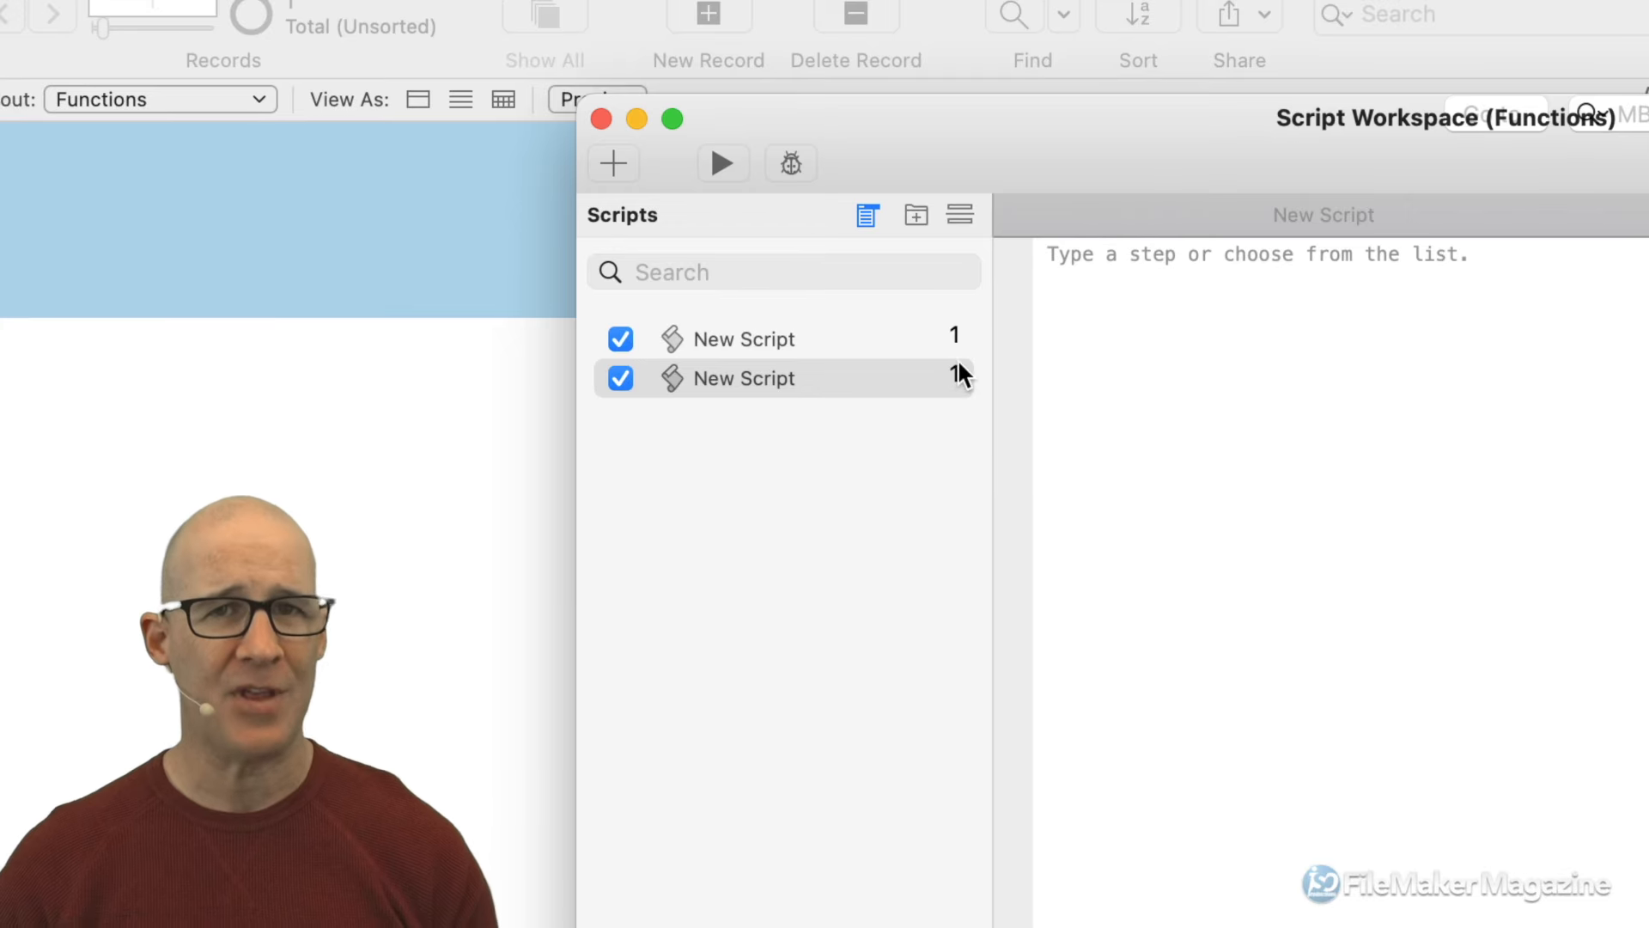
{"action": "left_click", "coordinate": [765, 385]}
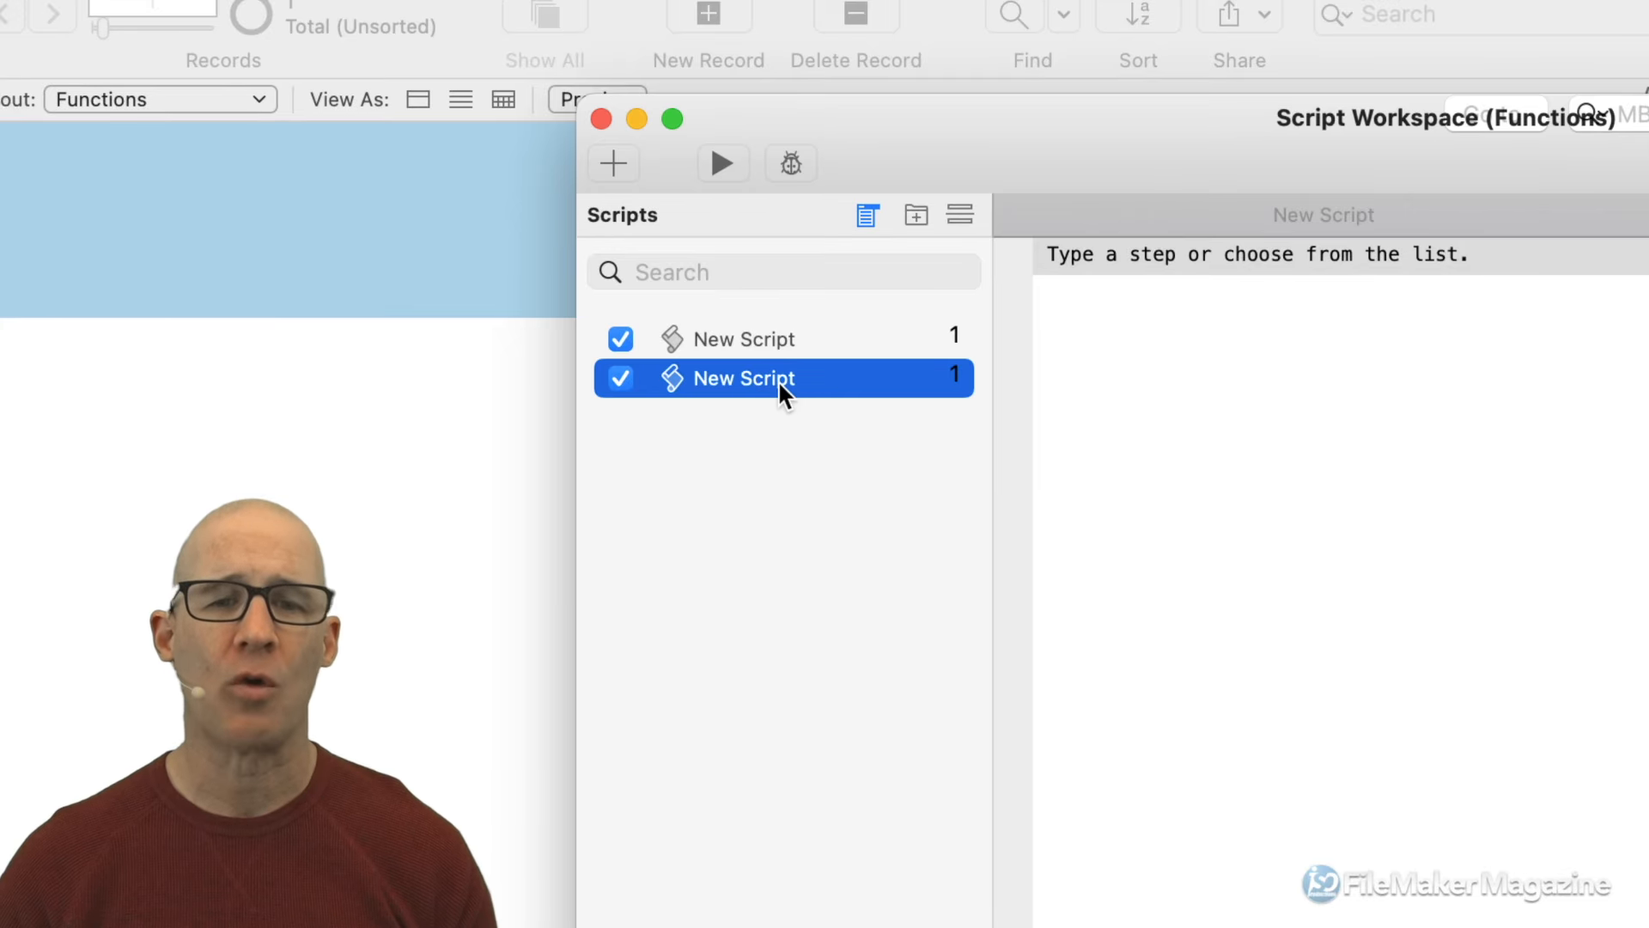
{"action": "left_click", "coordinate": [777, 379]}
{"action": "key", "text": "Right"}
{"action": "type", "text": "2"}
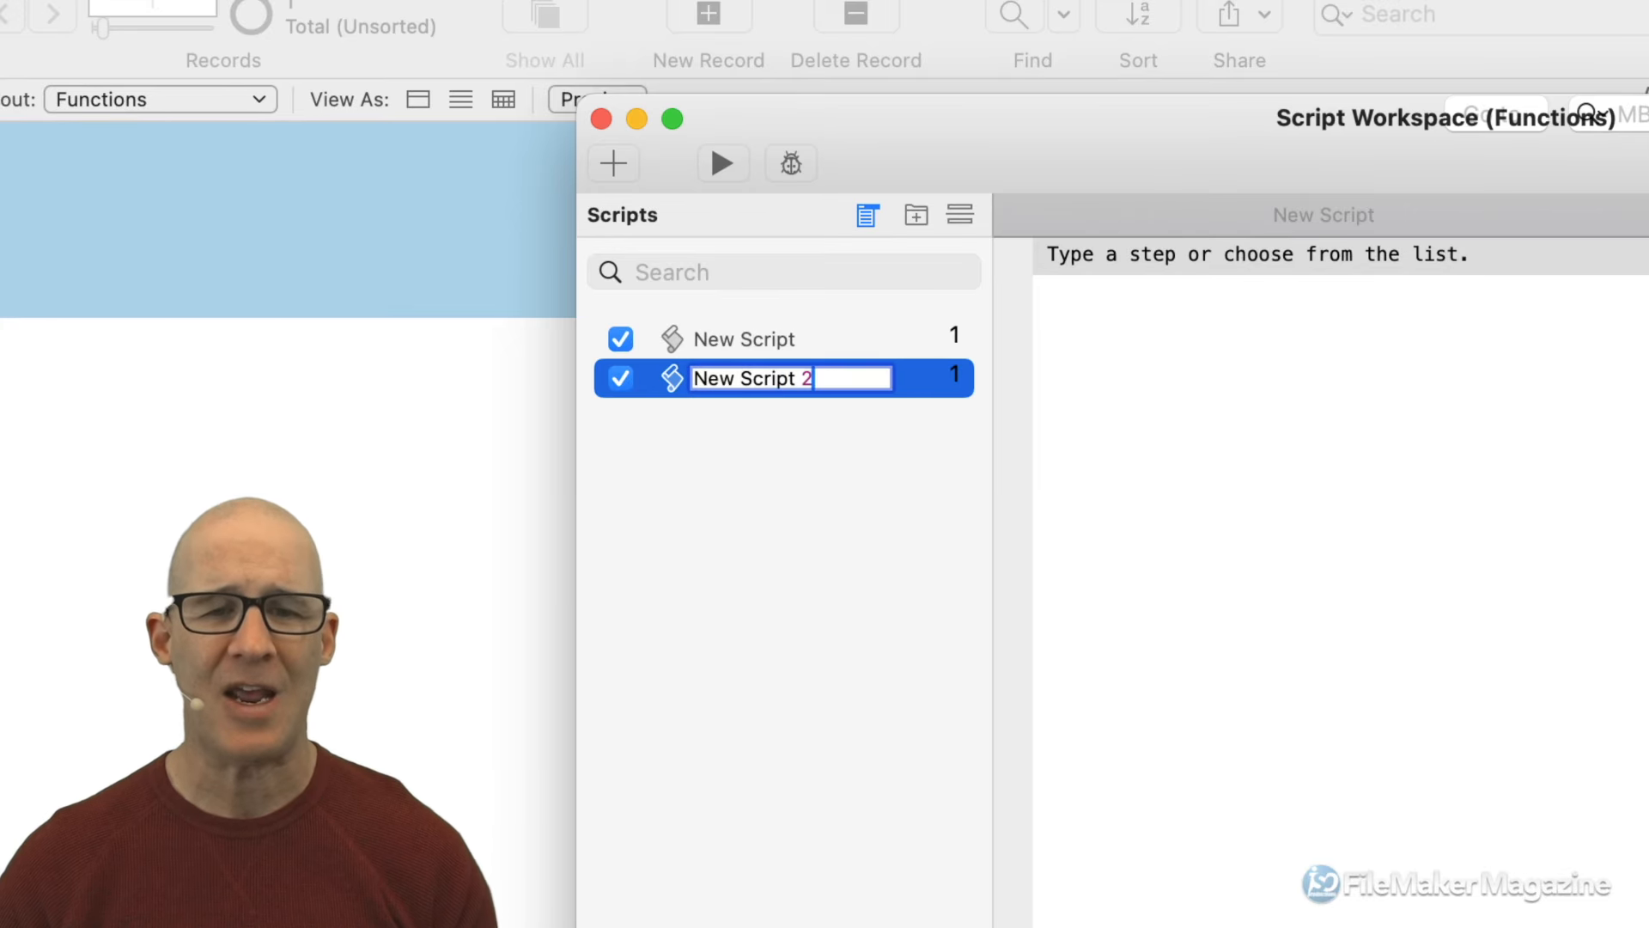
{"action": "left_click", "coordinate": [855, 438]}
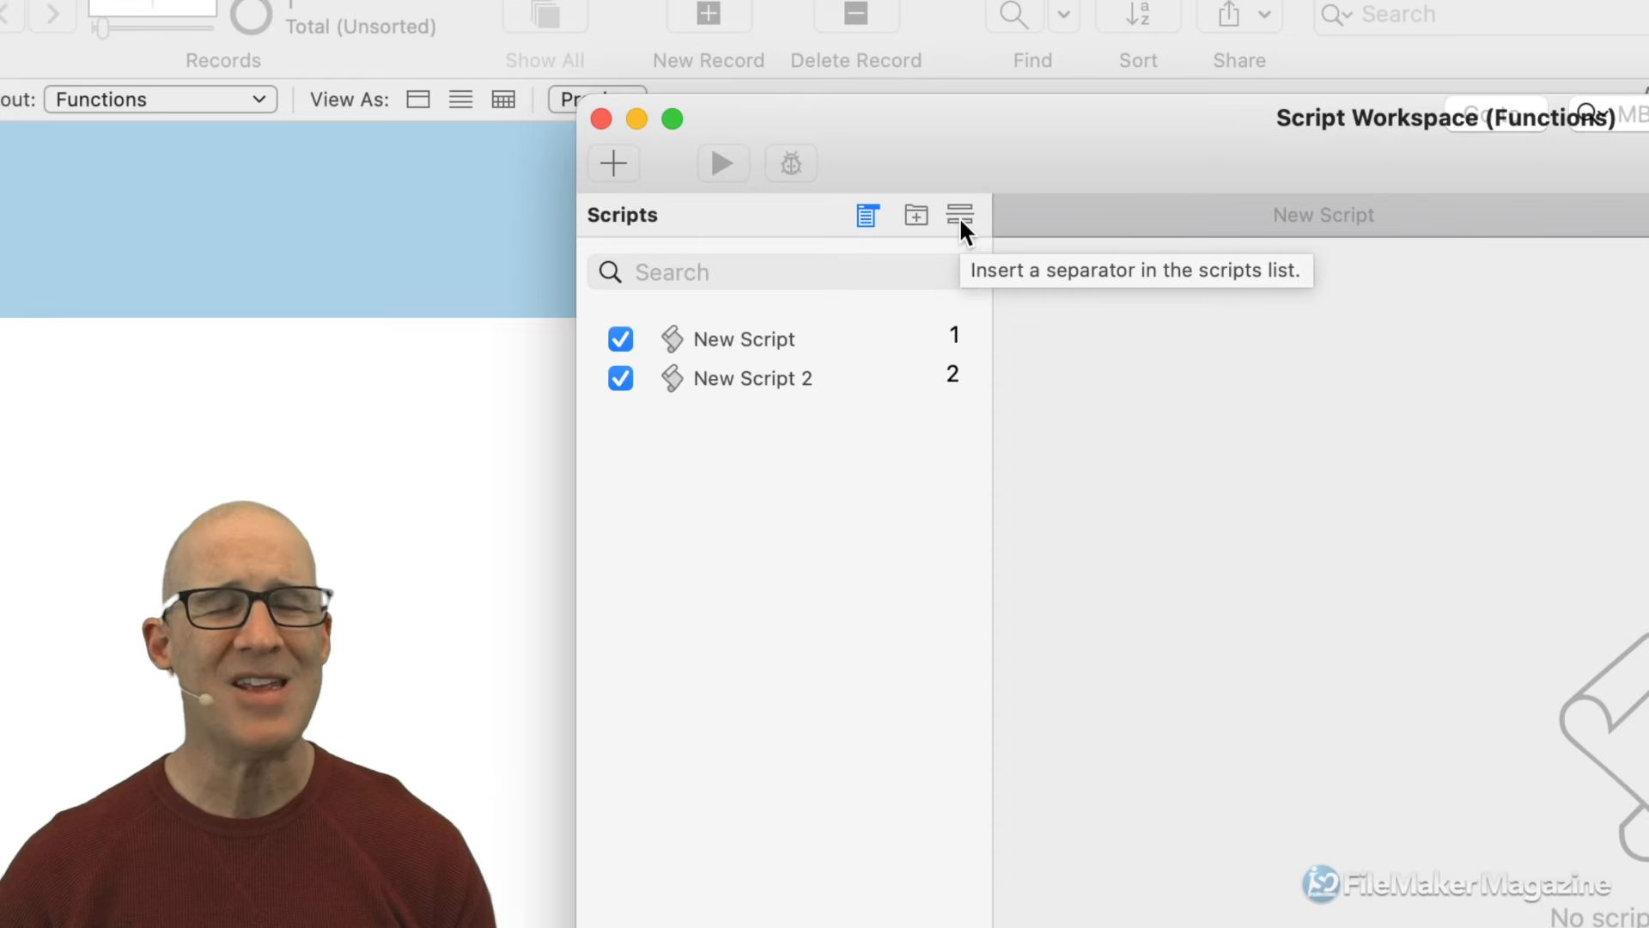
Insert a separator below New Script 2 in the scripts list and check which actions are available for it.
{"action": "left_click", "coordinate": [960, 216]}
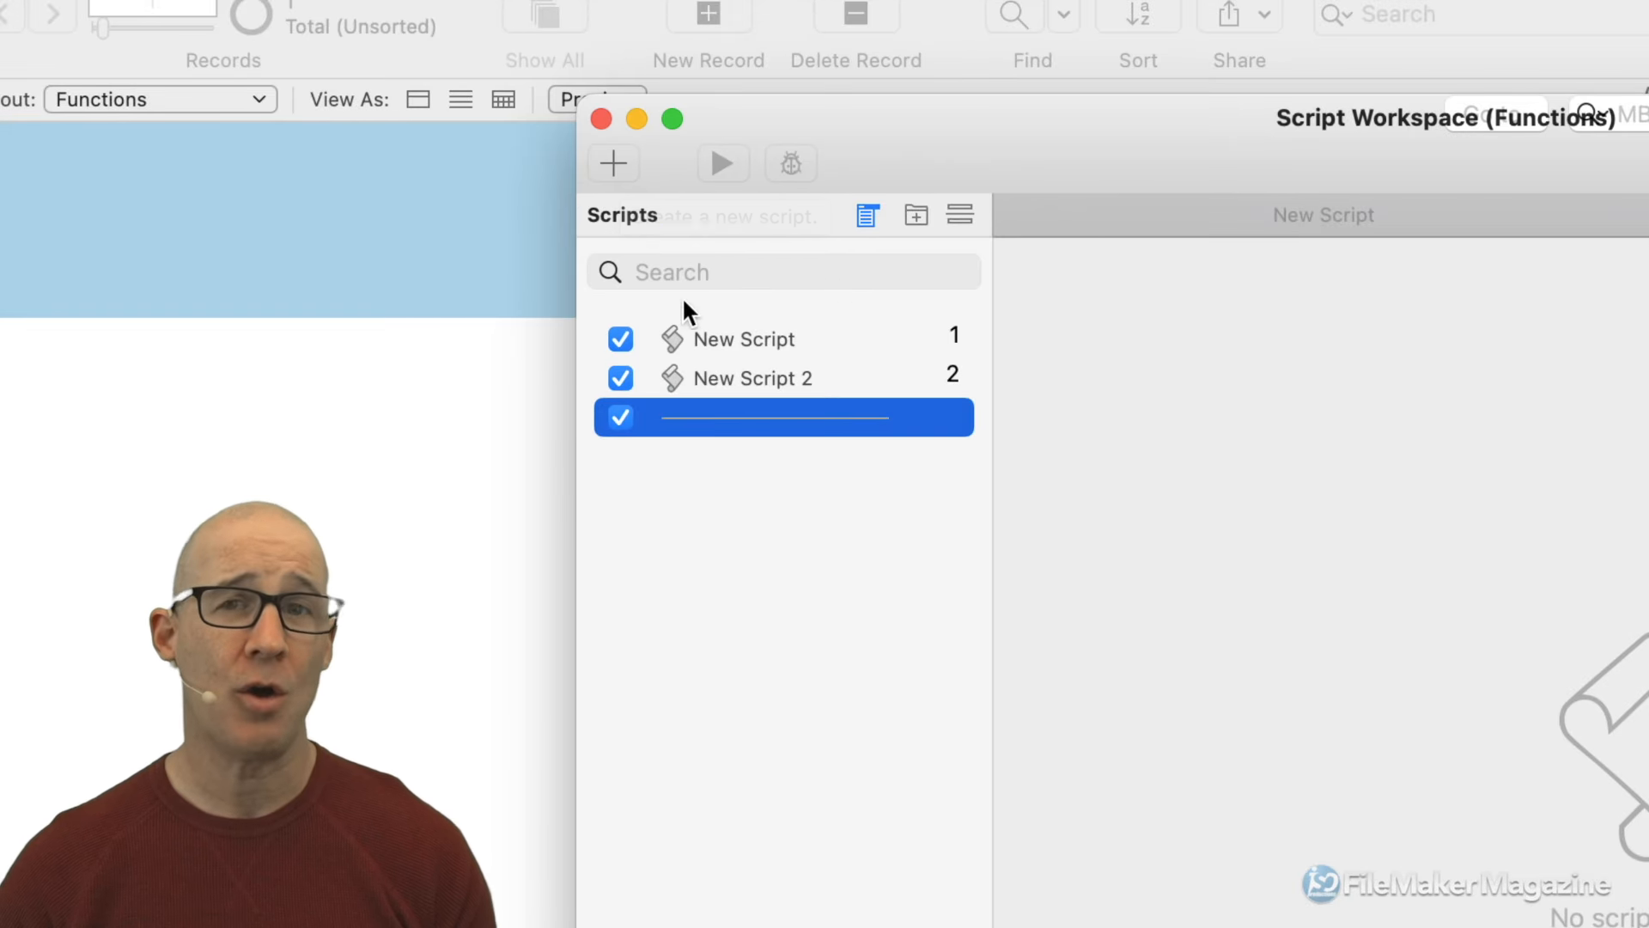
{"action": "left_click", "coordinate": [740, 447]}
{"action": "left_click", "coordinate": [769, 419]}
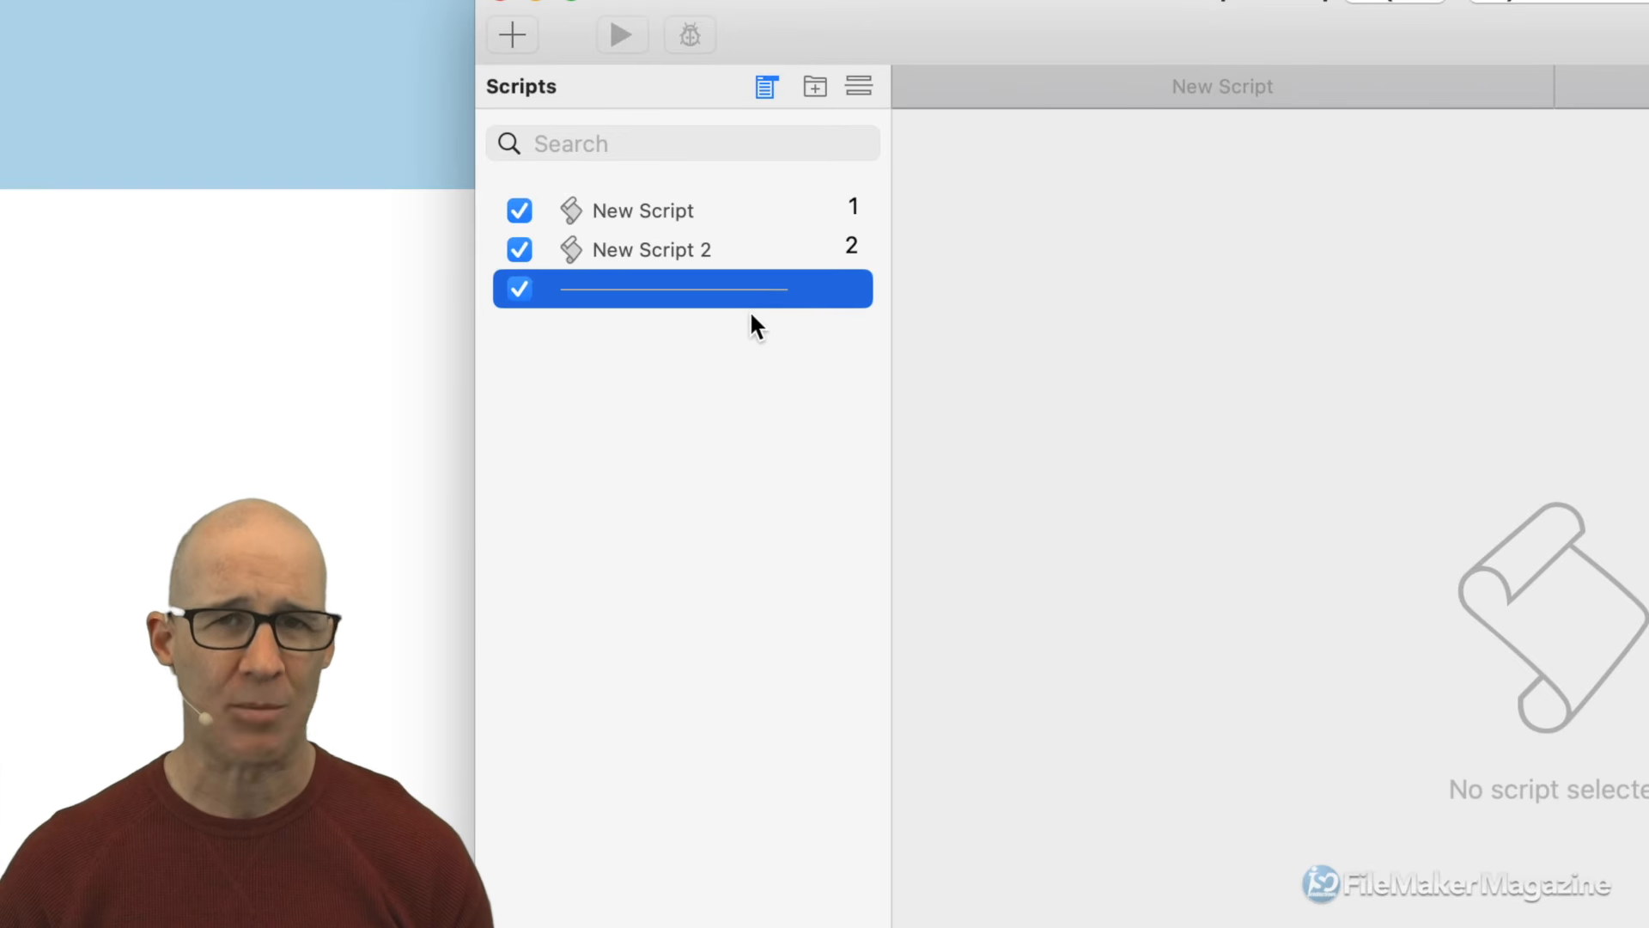
{"action": "right_click", "coordinate": [727, 290]}
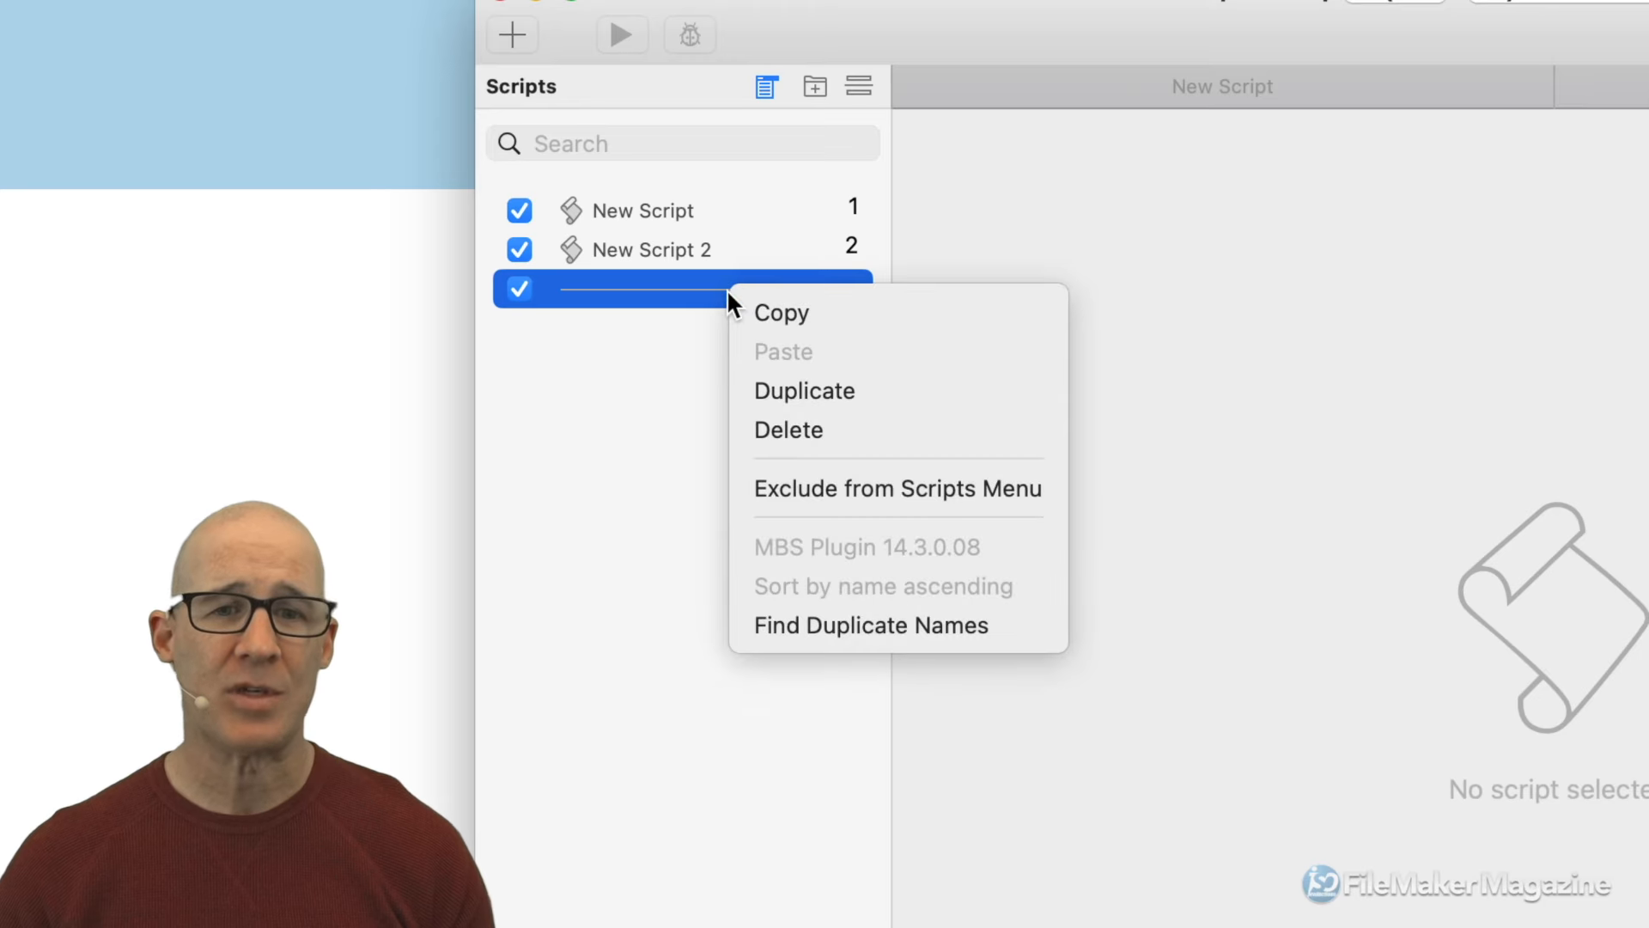
{"action": "left_click", "coordinate": [687, 347]}
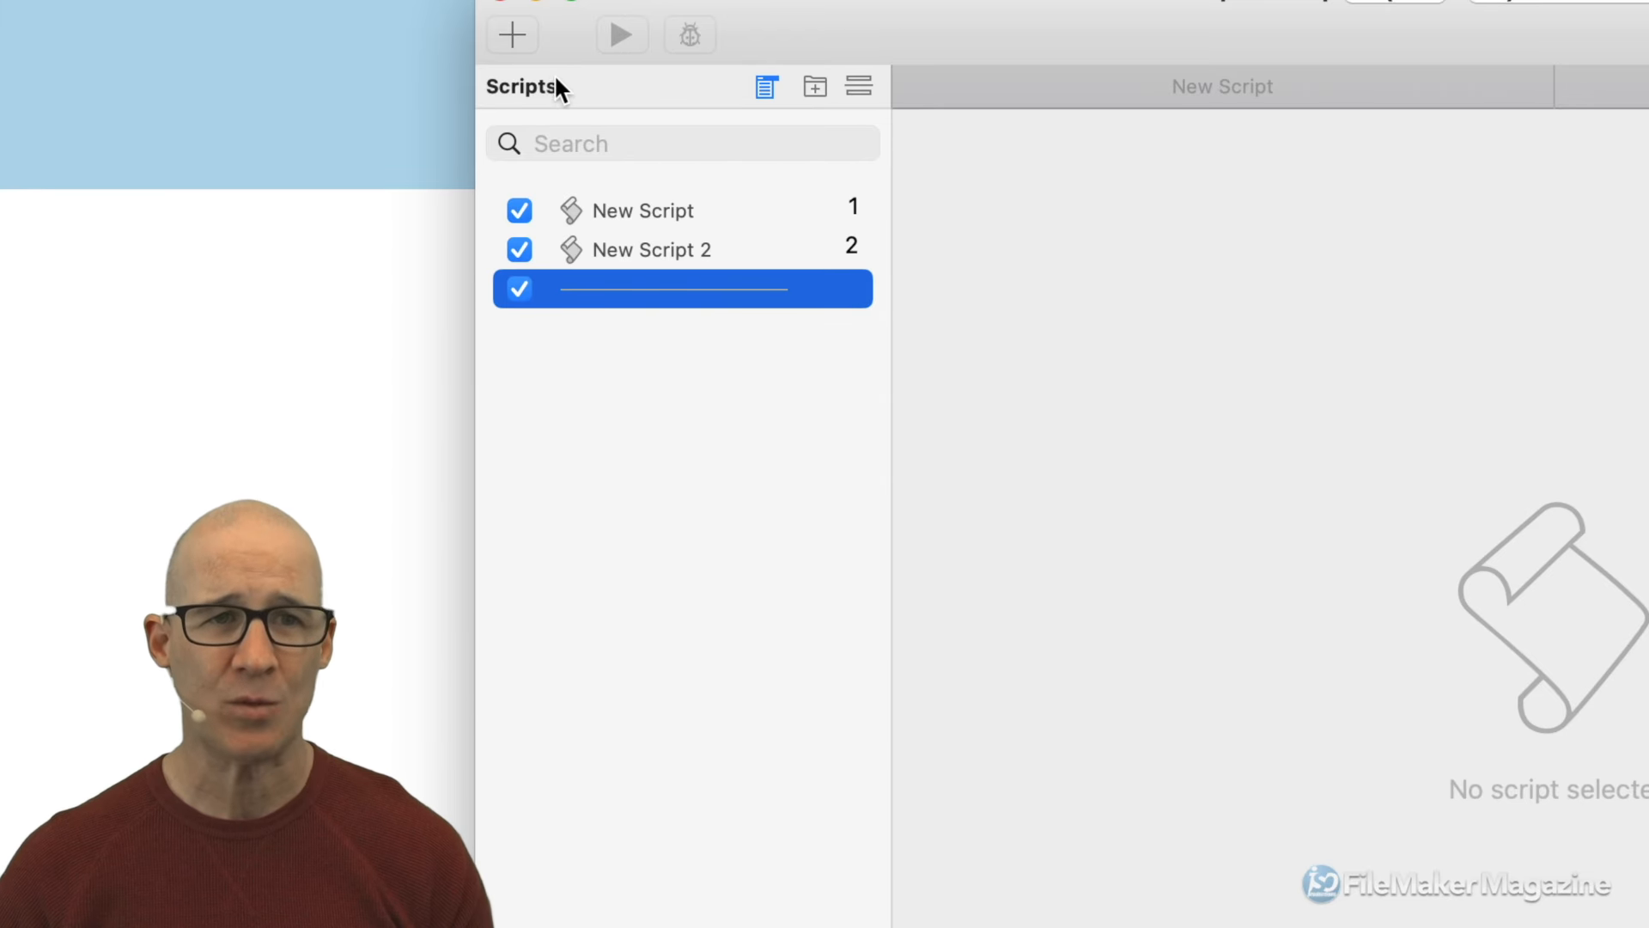
Add a new script below the separator and rename it Thrid script.
{"action": "left_click", "coordinate": [513, 36]}
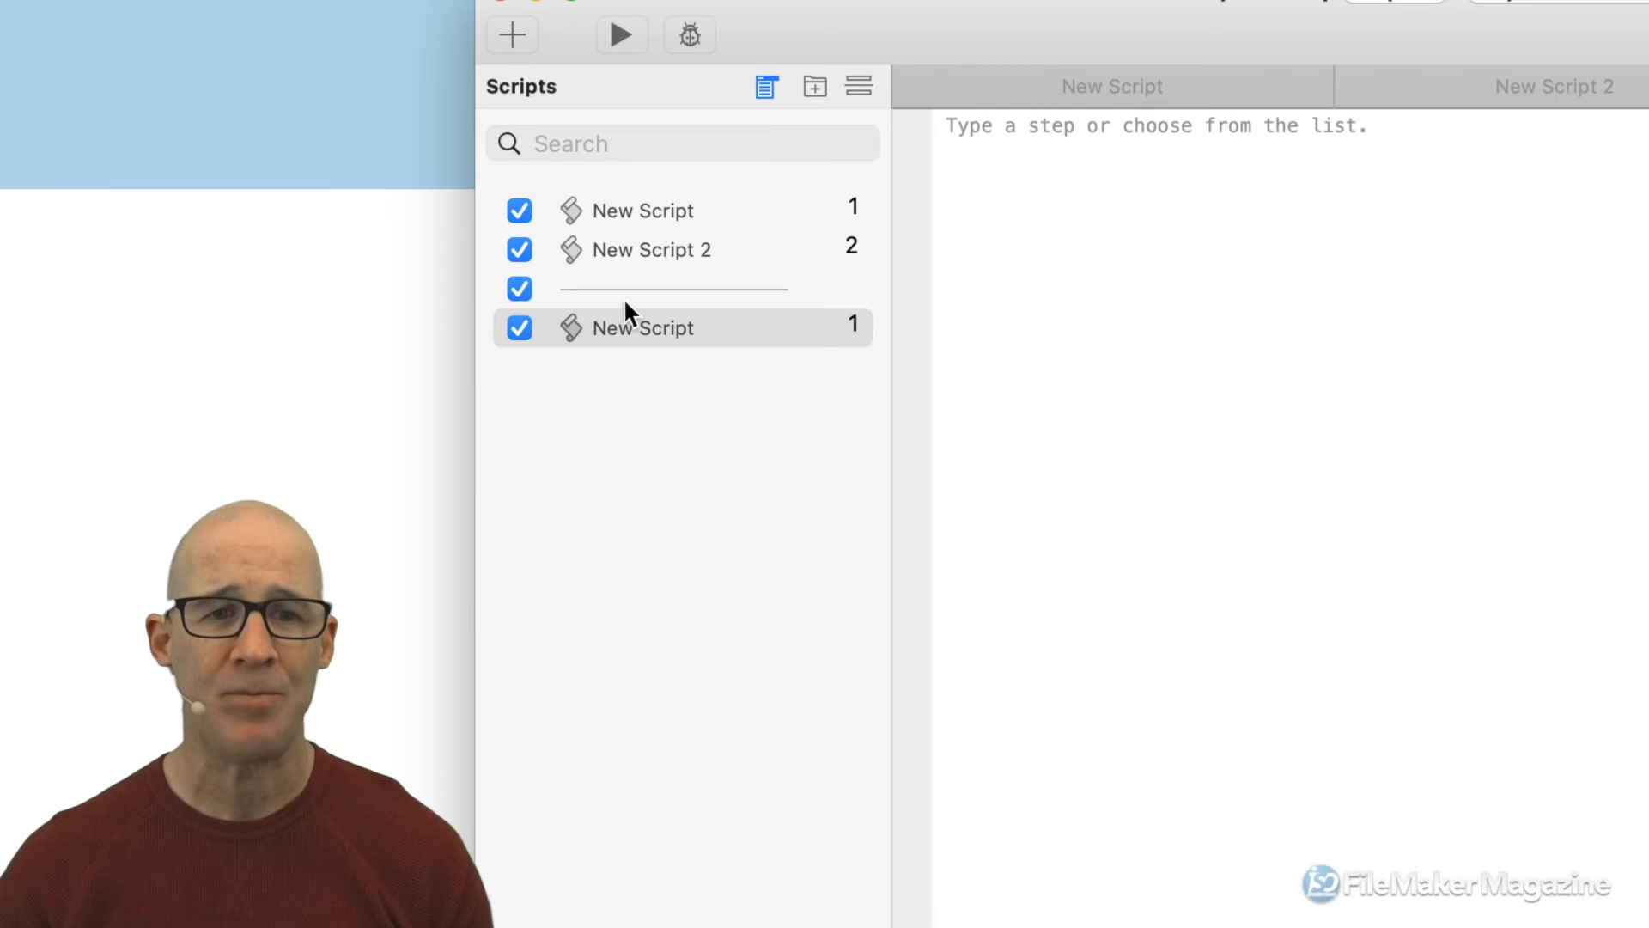
{"action": "left_click", "coordinate": [700, 328]}
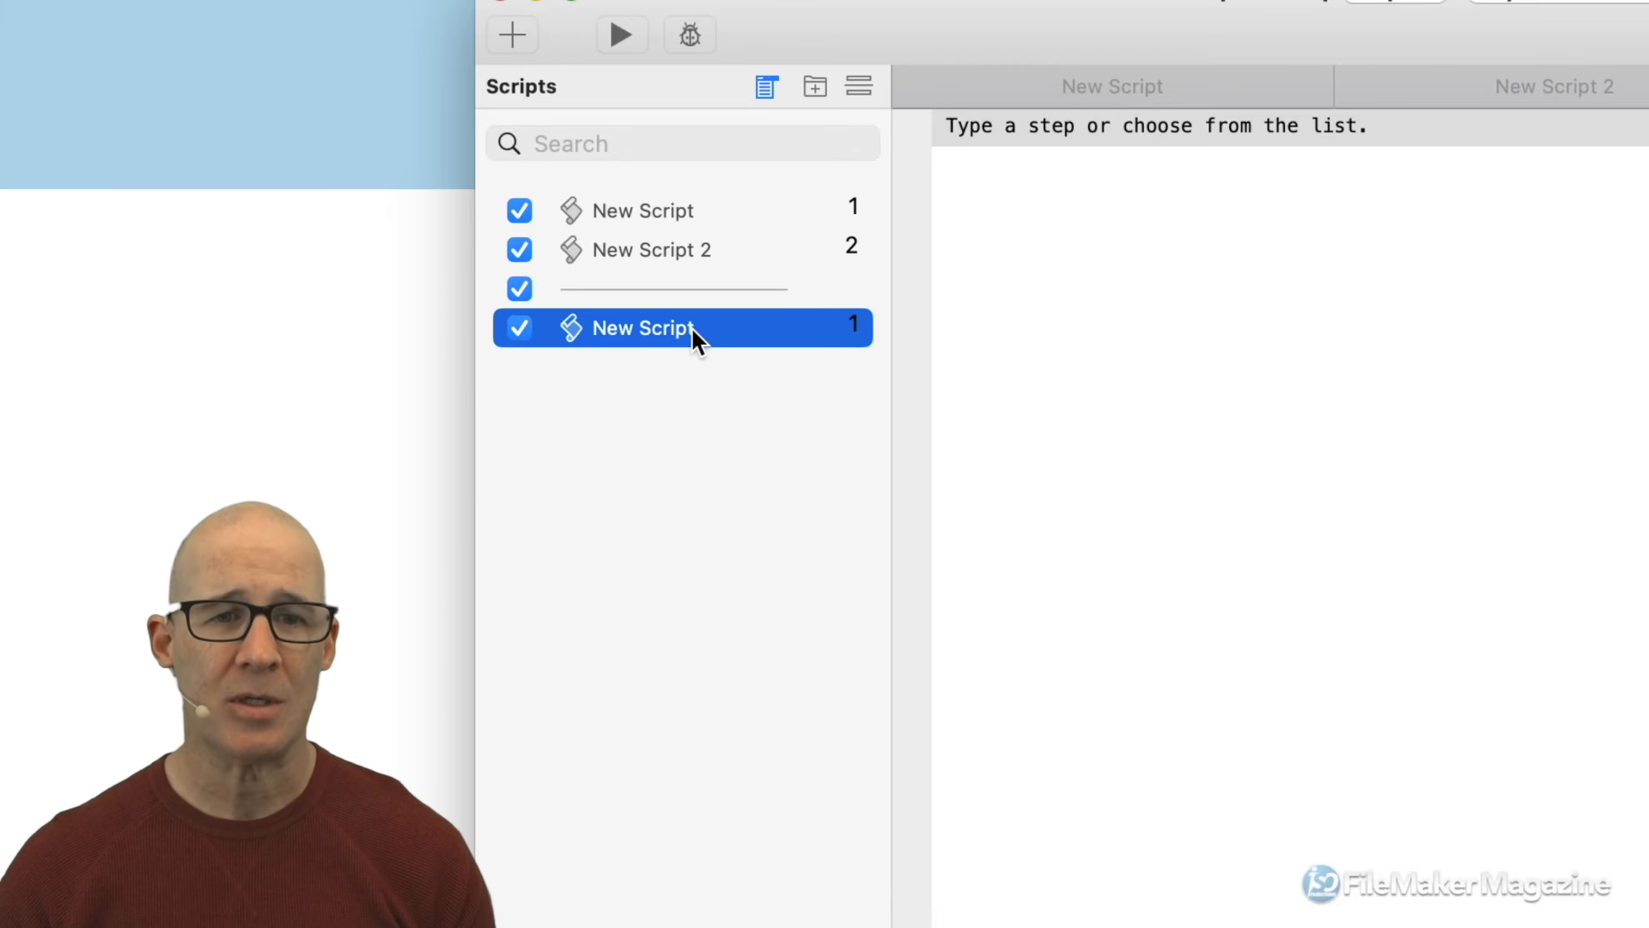
{"action": "left_click", "coordinate": [693, 327]}
{"action": "type", "text": "Thri"}
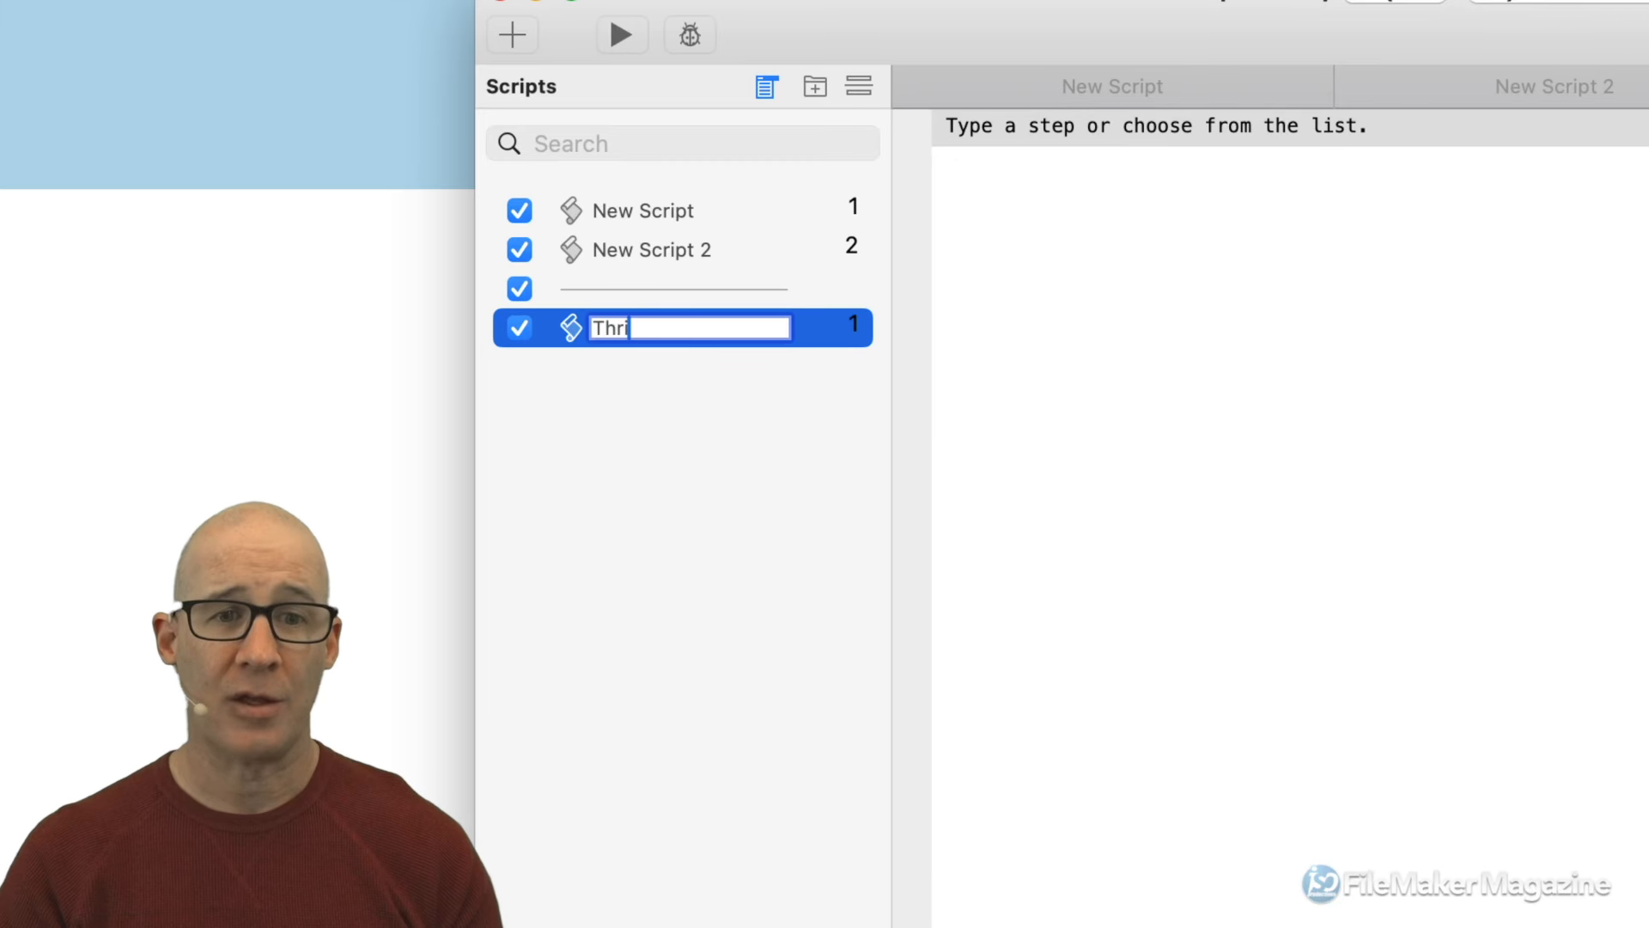
{"action": "type", "text": "d script"}
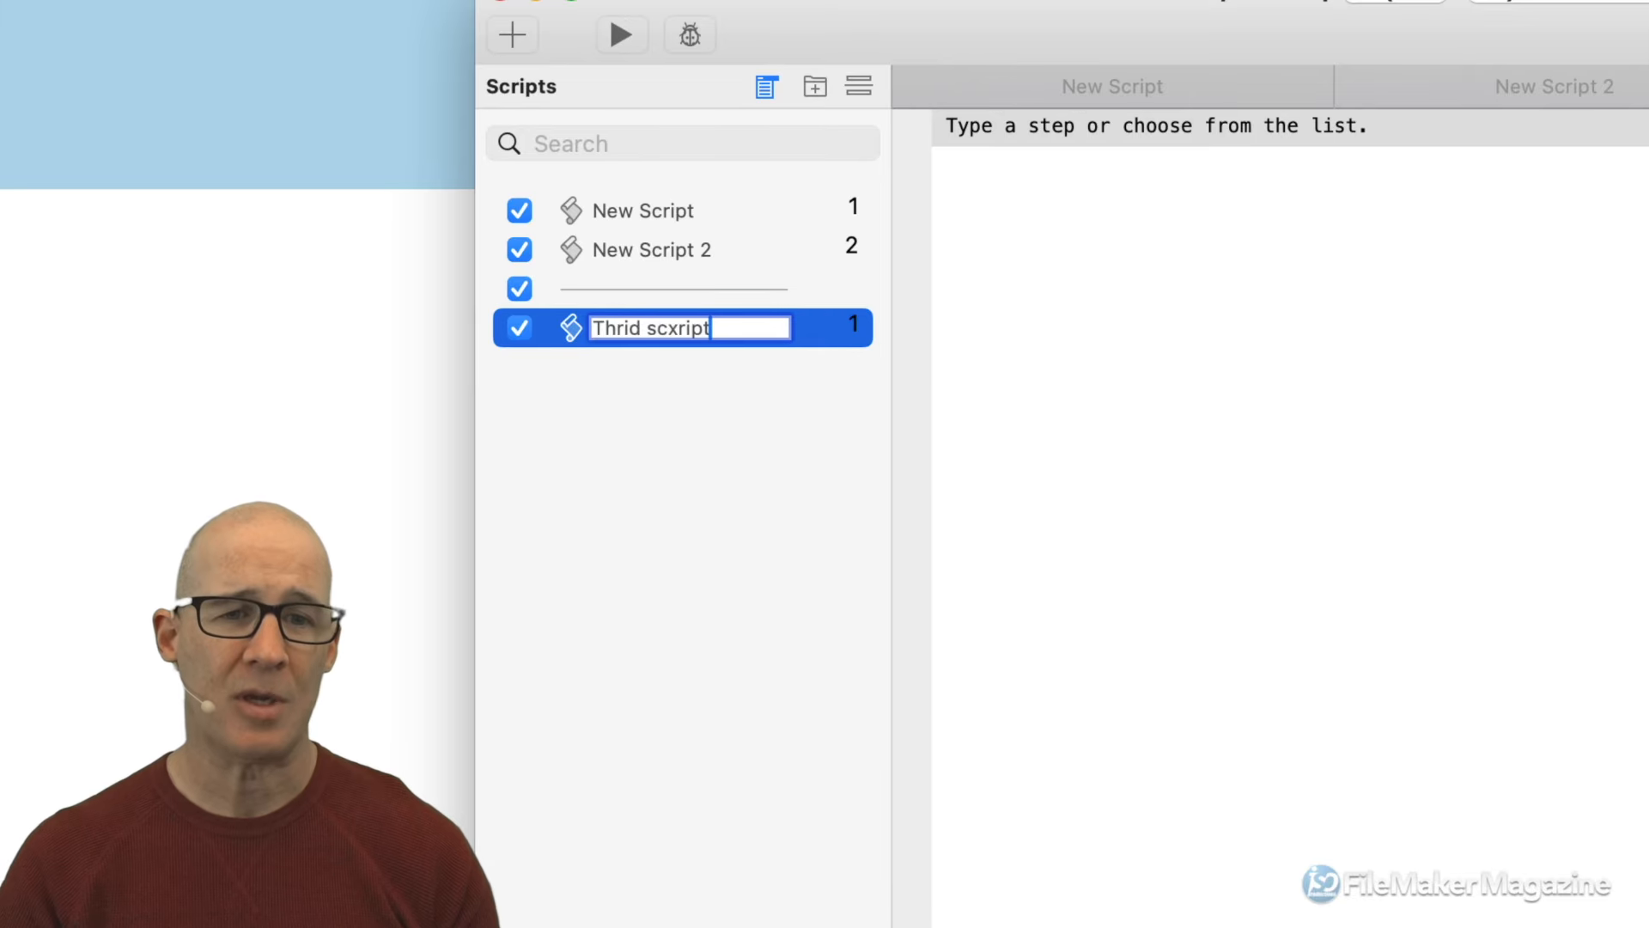
{"action": "key", "text": "BackSpace"}
{"action": "key", "text": "BackSpace"}
{"action": "key", "text": "BackSpace"}
{"action": "key", "text": "BackSpace"}
{"action": "type", "text": "ript"}
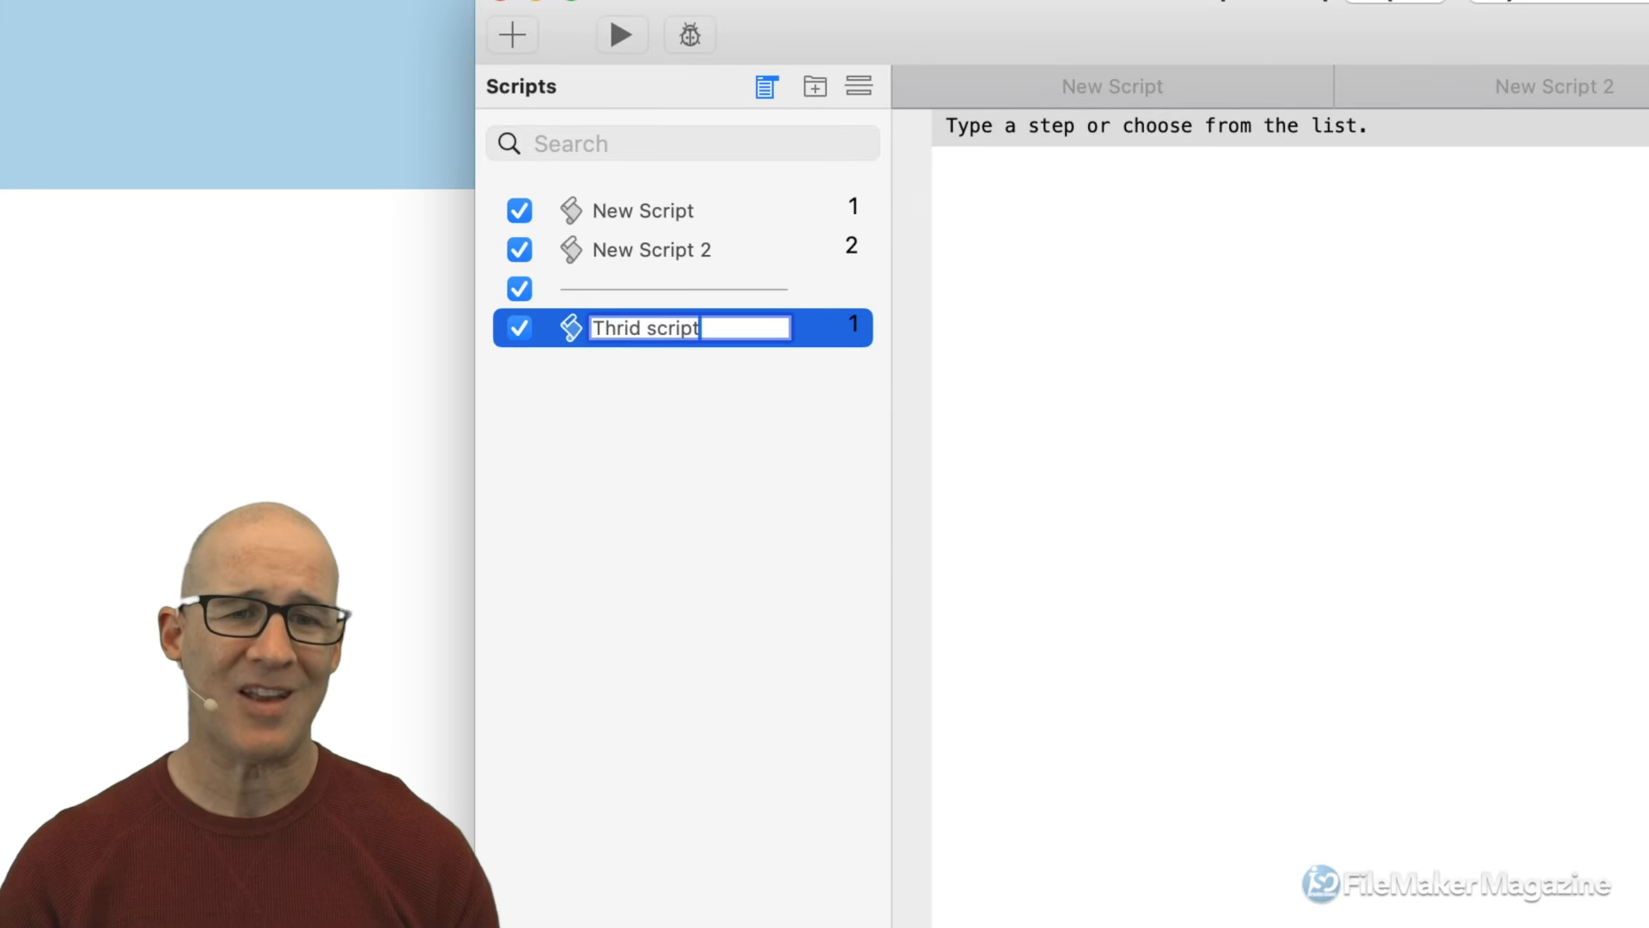
{"action": "left_click", "coordinate": [755, 390]}
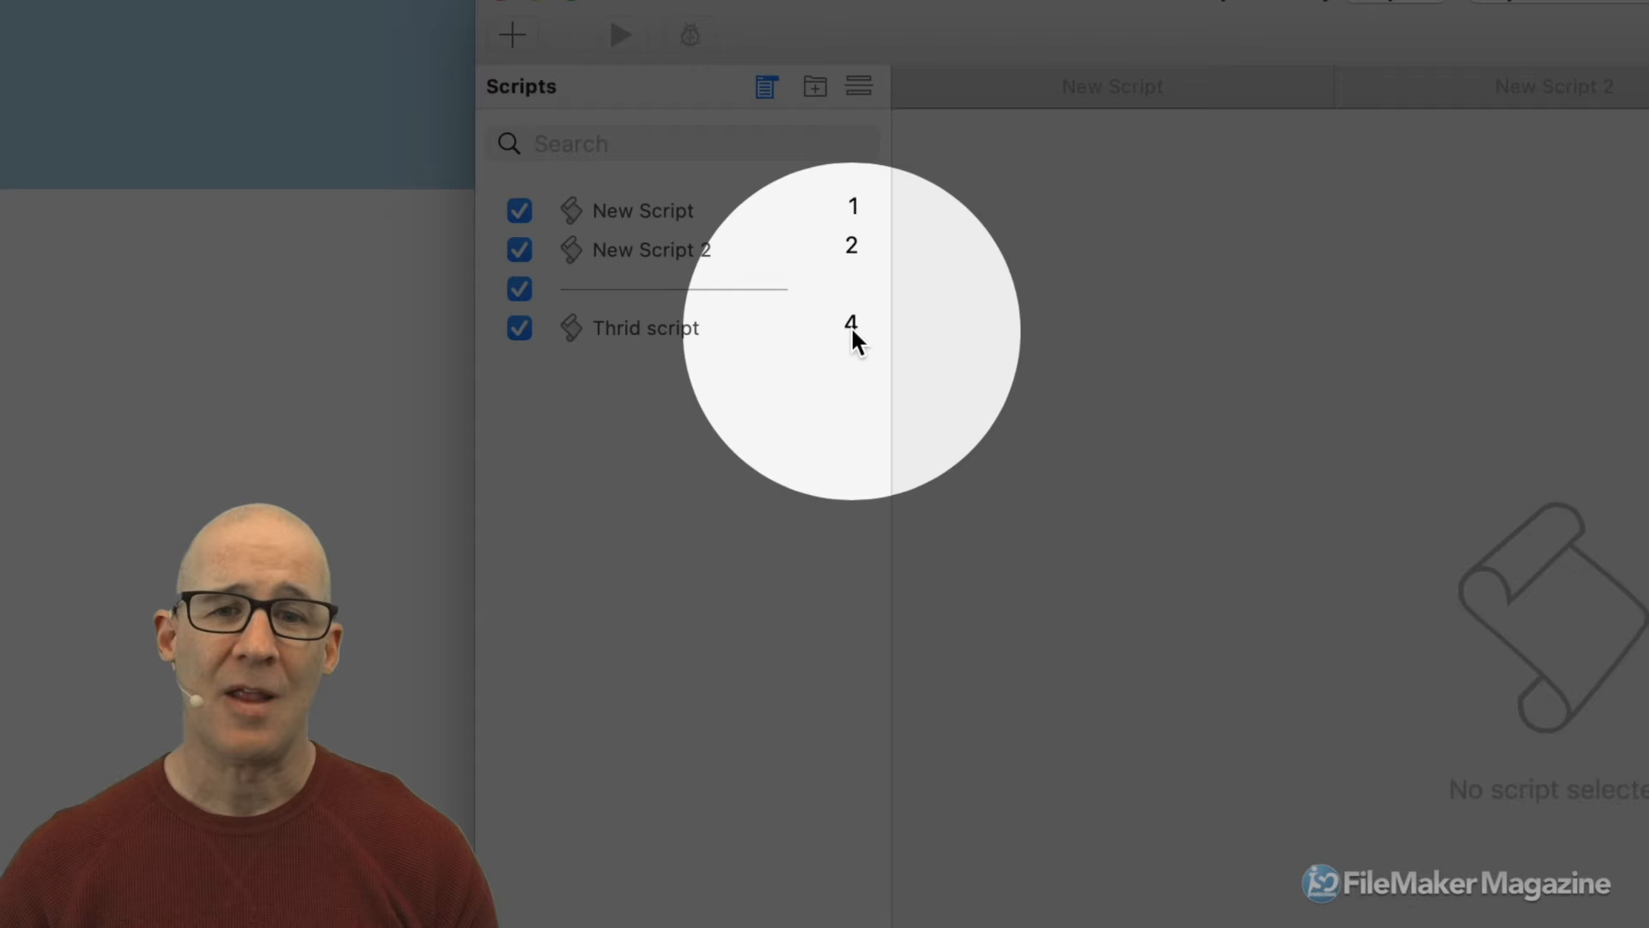
Check the internal script ID of Thrid script and compare it with the separator above it.
{"action": "mouse_move", "coordinate": [857, 344]}
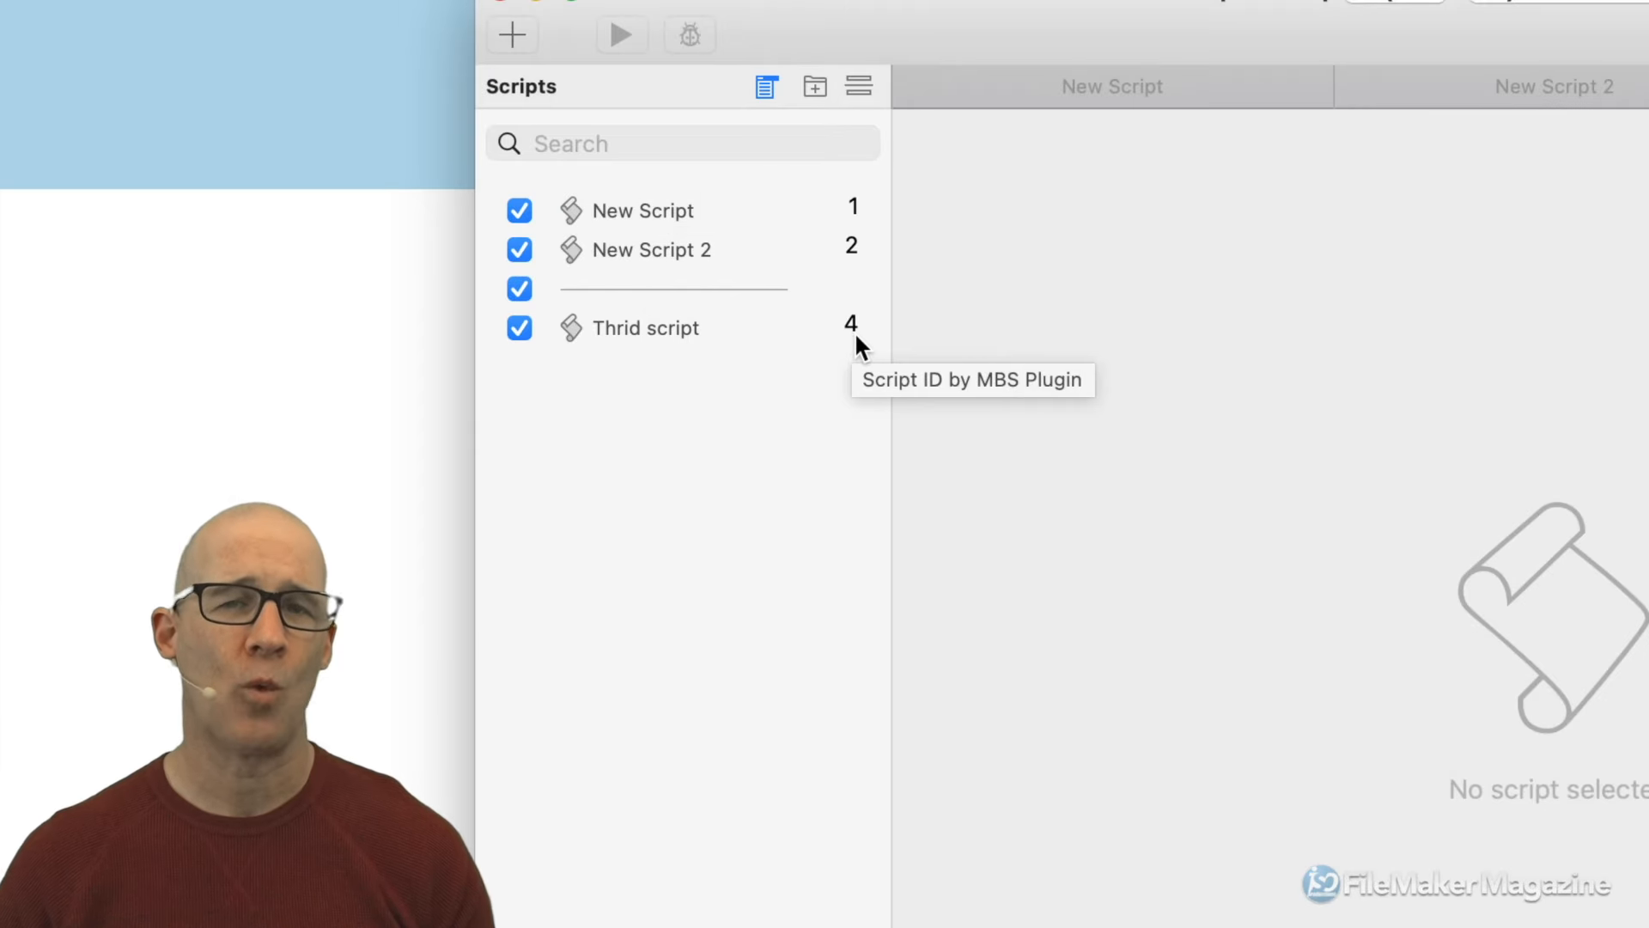
{"action": "left_click", "coordinate": [720, 322]}
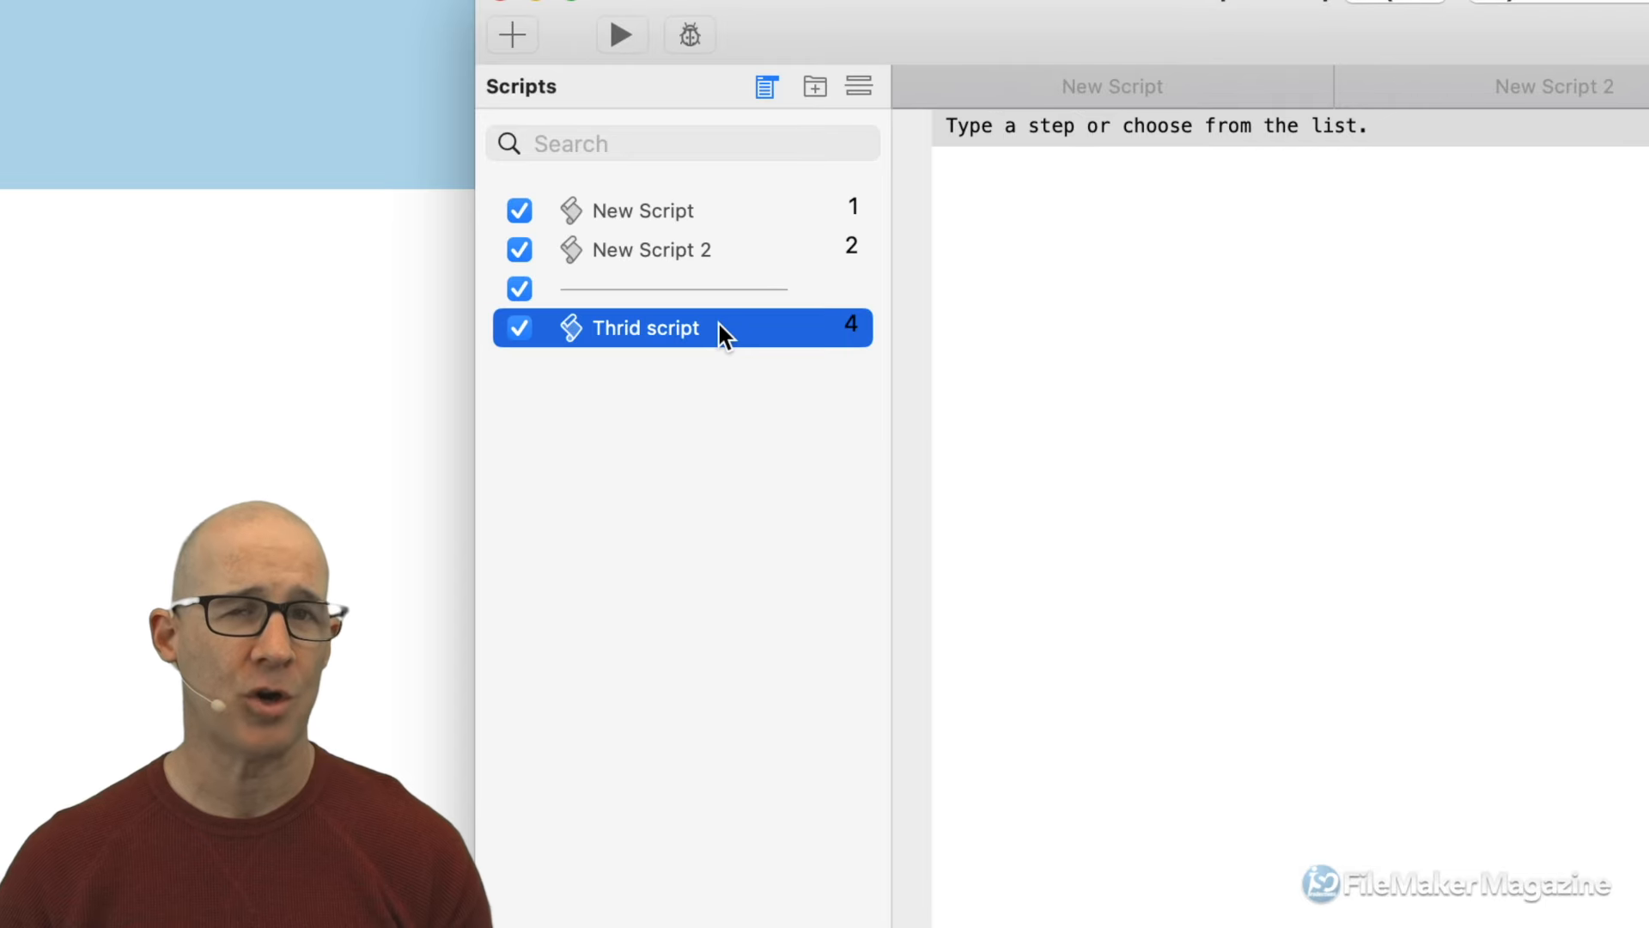
{"action": "left_click", "coordinate": [725, 290]}
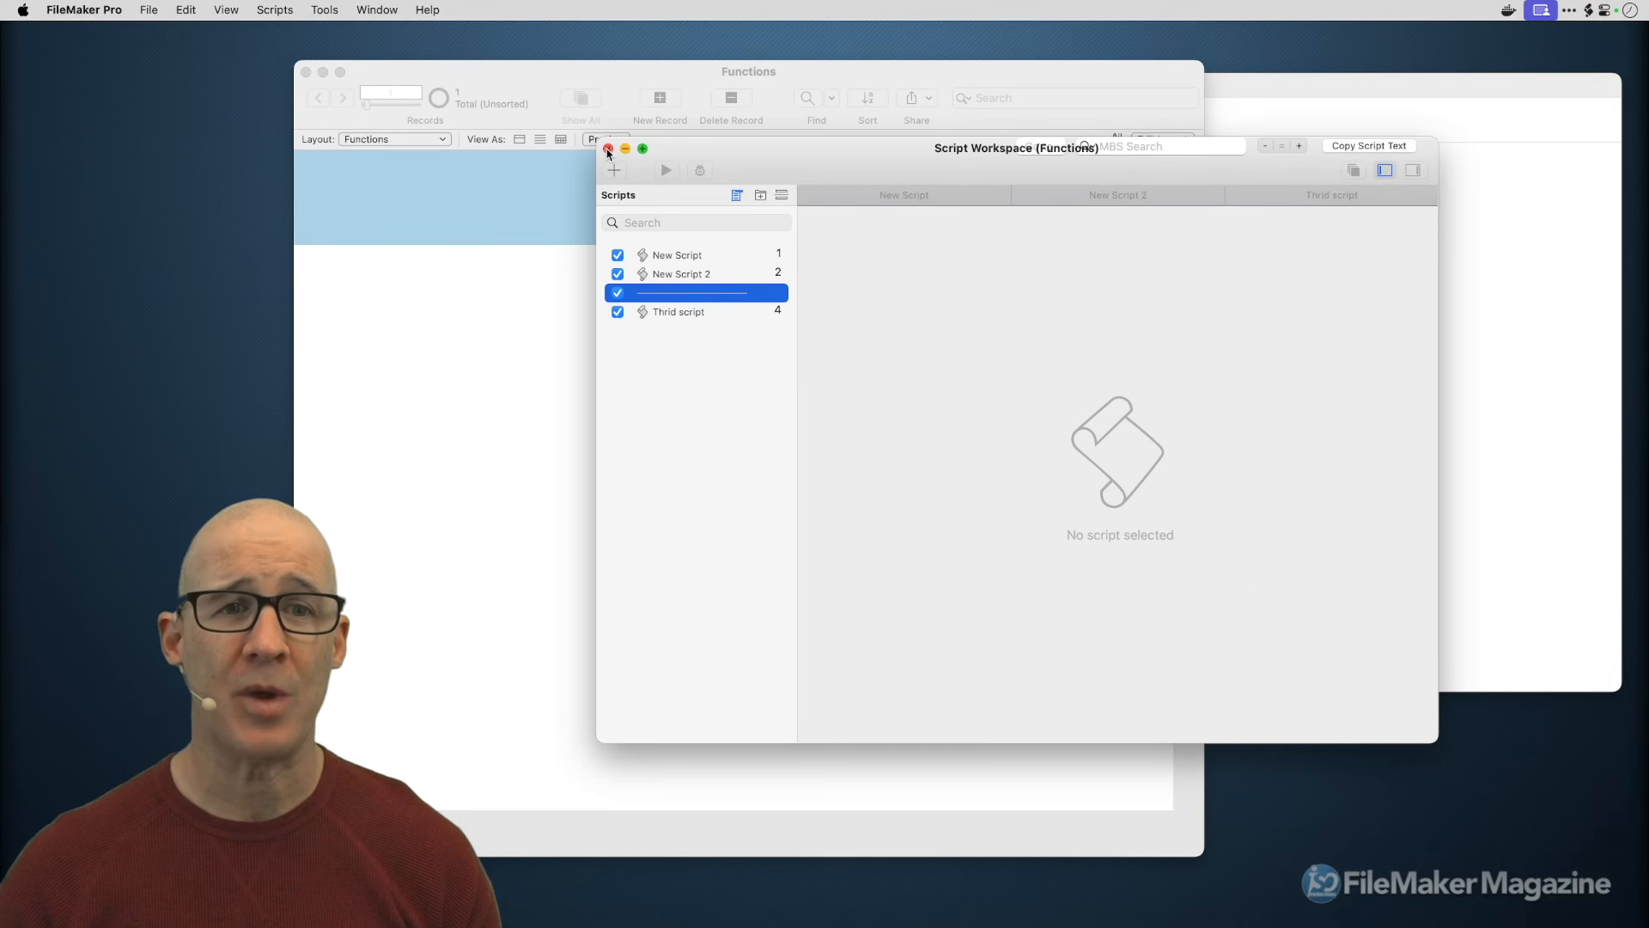
Close the Script Workspace and open an enlarged Manage Custom Functions dialog for the Functions file.
{"action": "left_click", "coordinate": [498, 2]}
{"action": "left_click_drag", "start_coordinate": [794, 78], "coordinate": [846, 78]}
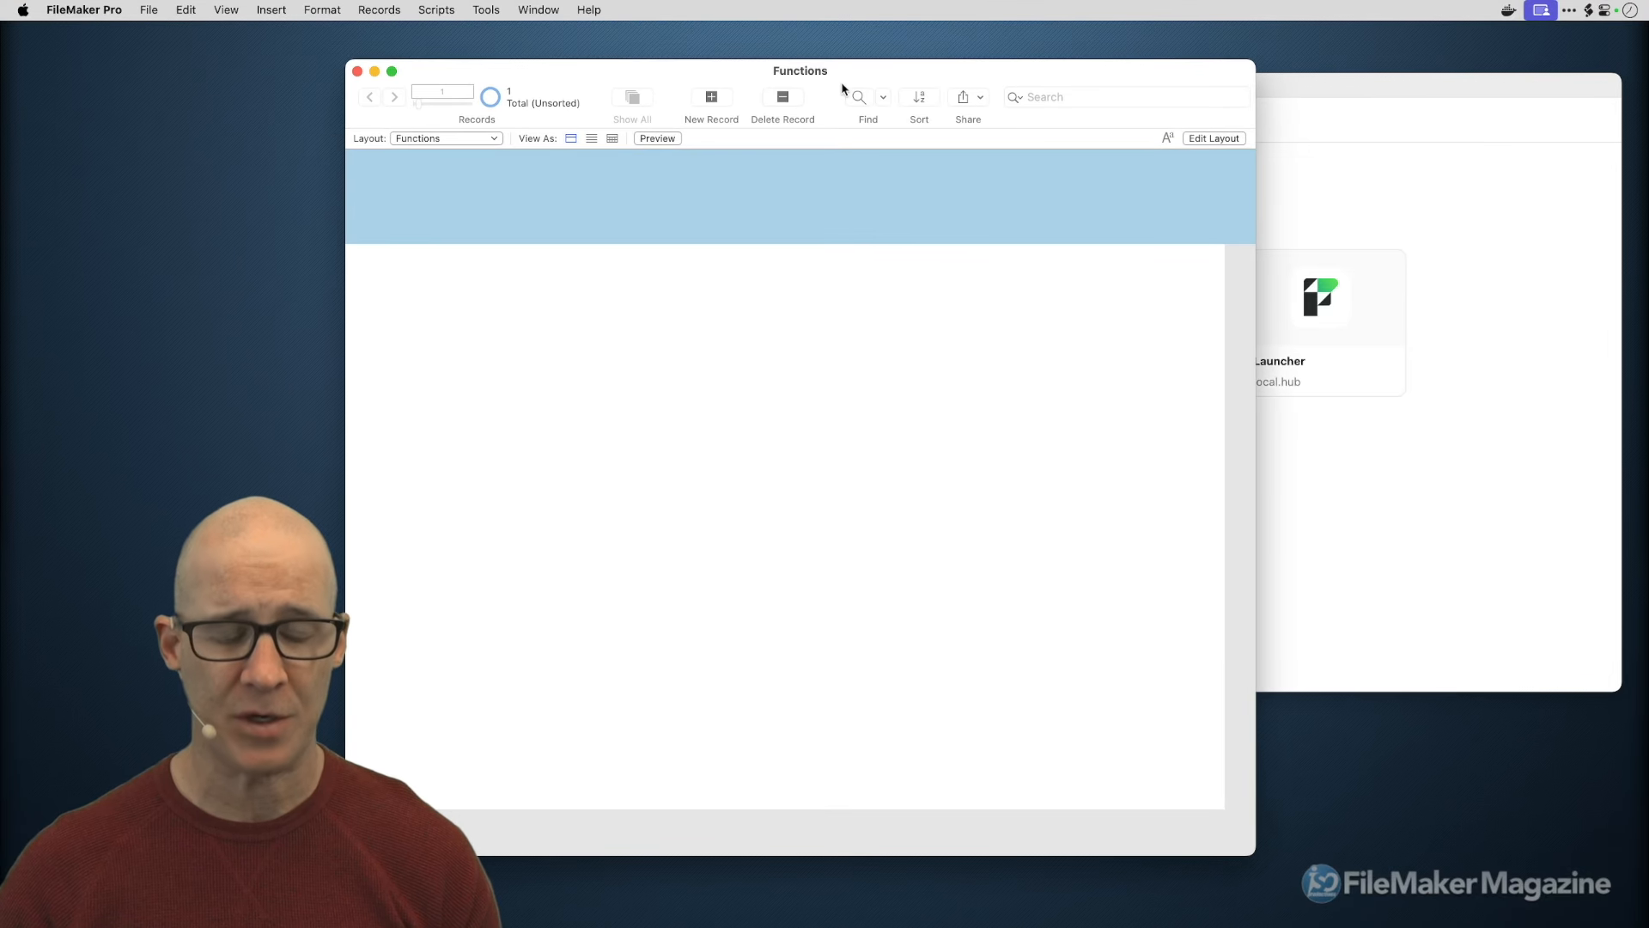
{"action": "key", "text": "super+shift+f"}
{"action": "left_click_drag", "start_coordinate": [816, 189], "coordinate": [878, 169]}
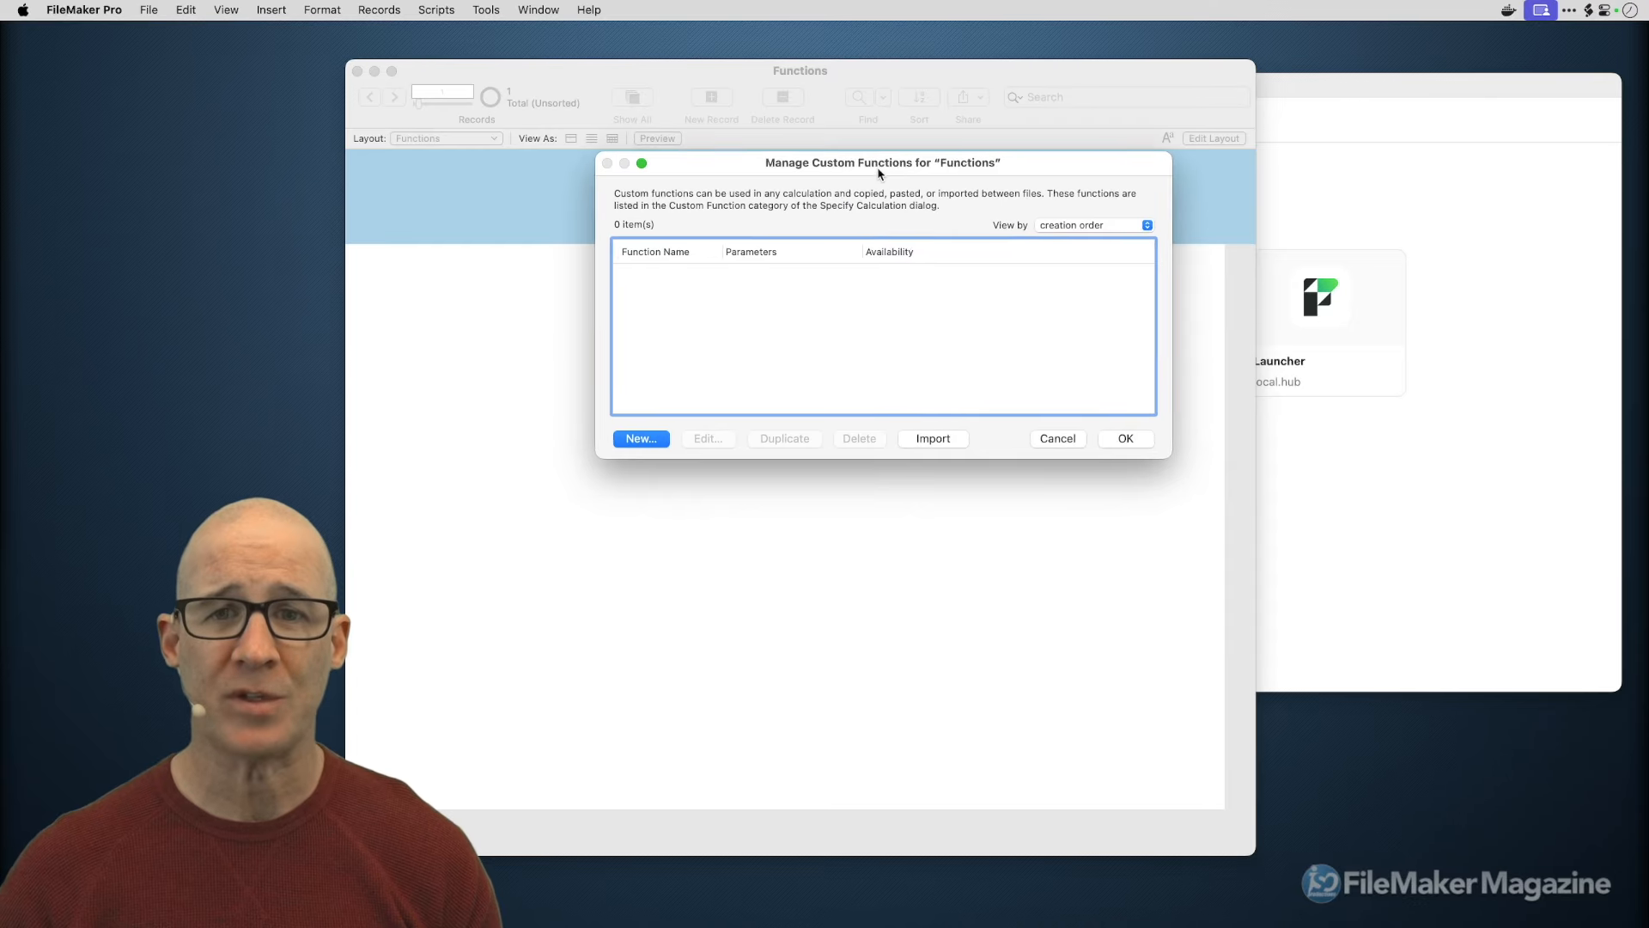
{"action": "left_click_drag", "start_coordinate": [1173, 457], "coordinate": [1187, 600]}
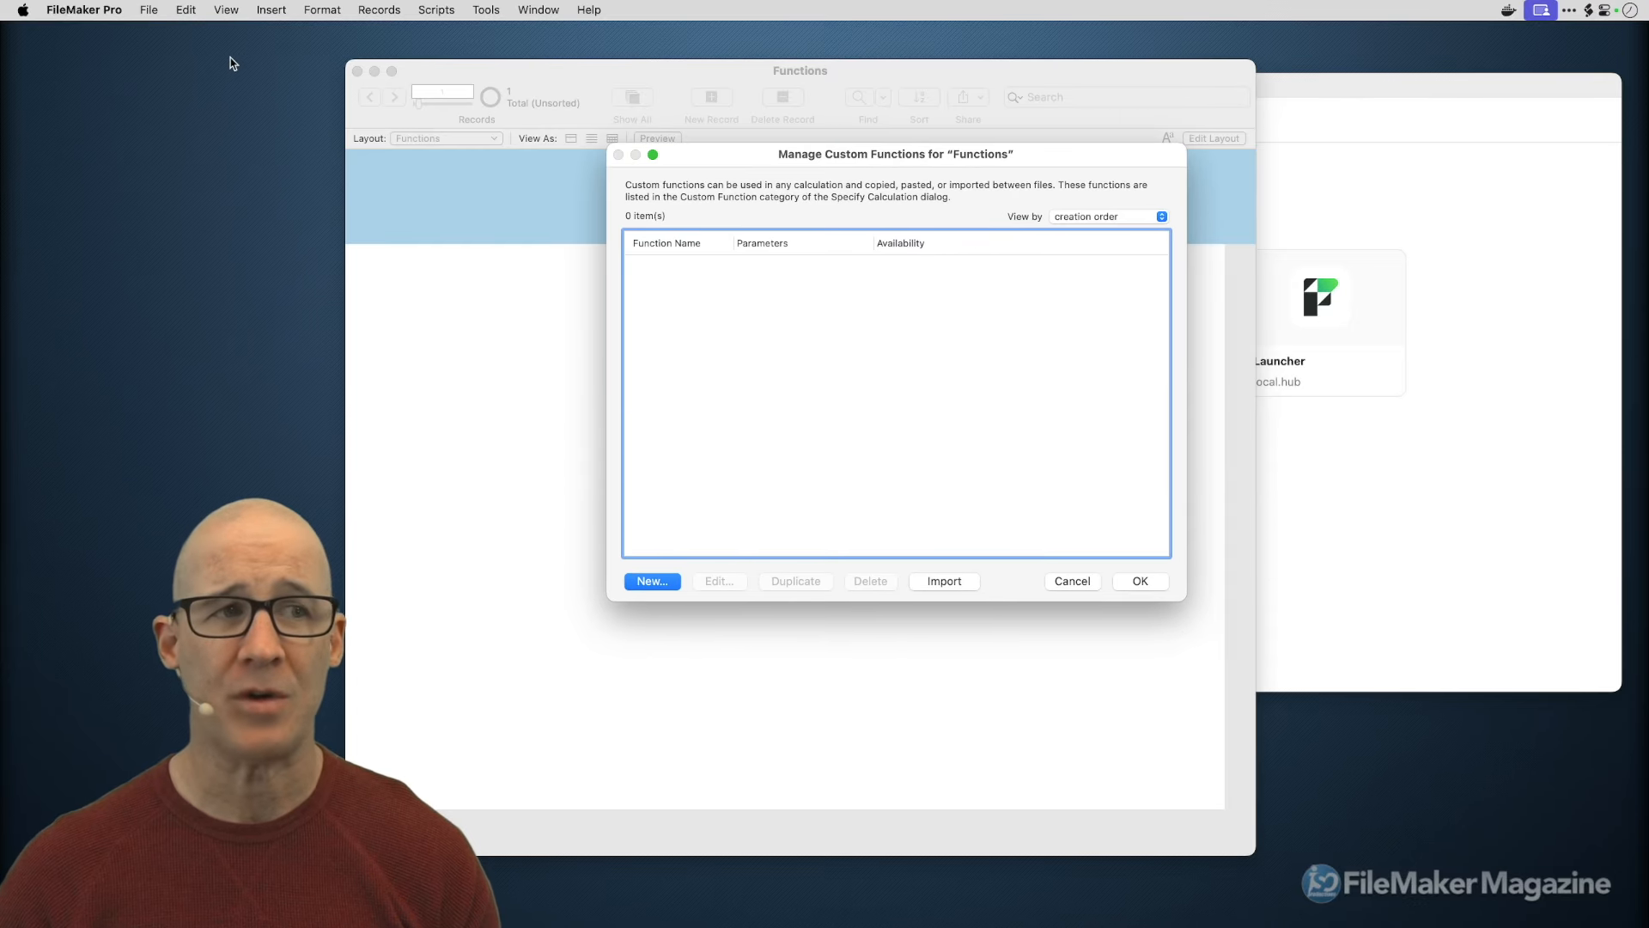
Check where Custom Functions is listed among the file's Manage commands.
{"action": "left_click", "coordinate": [143, 10]}
{"action": "mouse_move", "coordinate": [185, 205]}
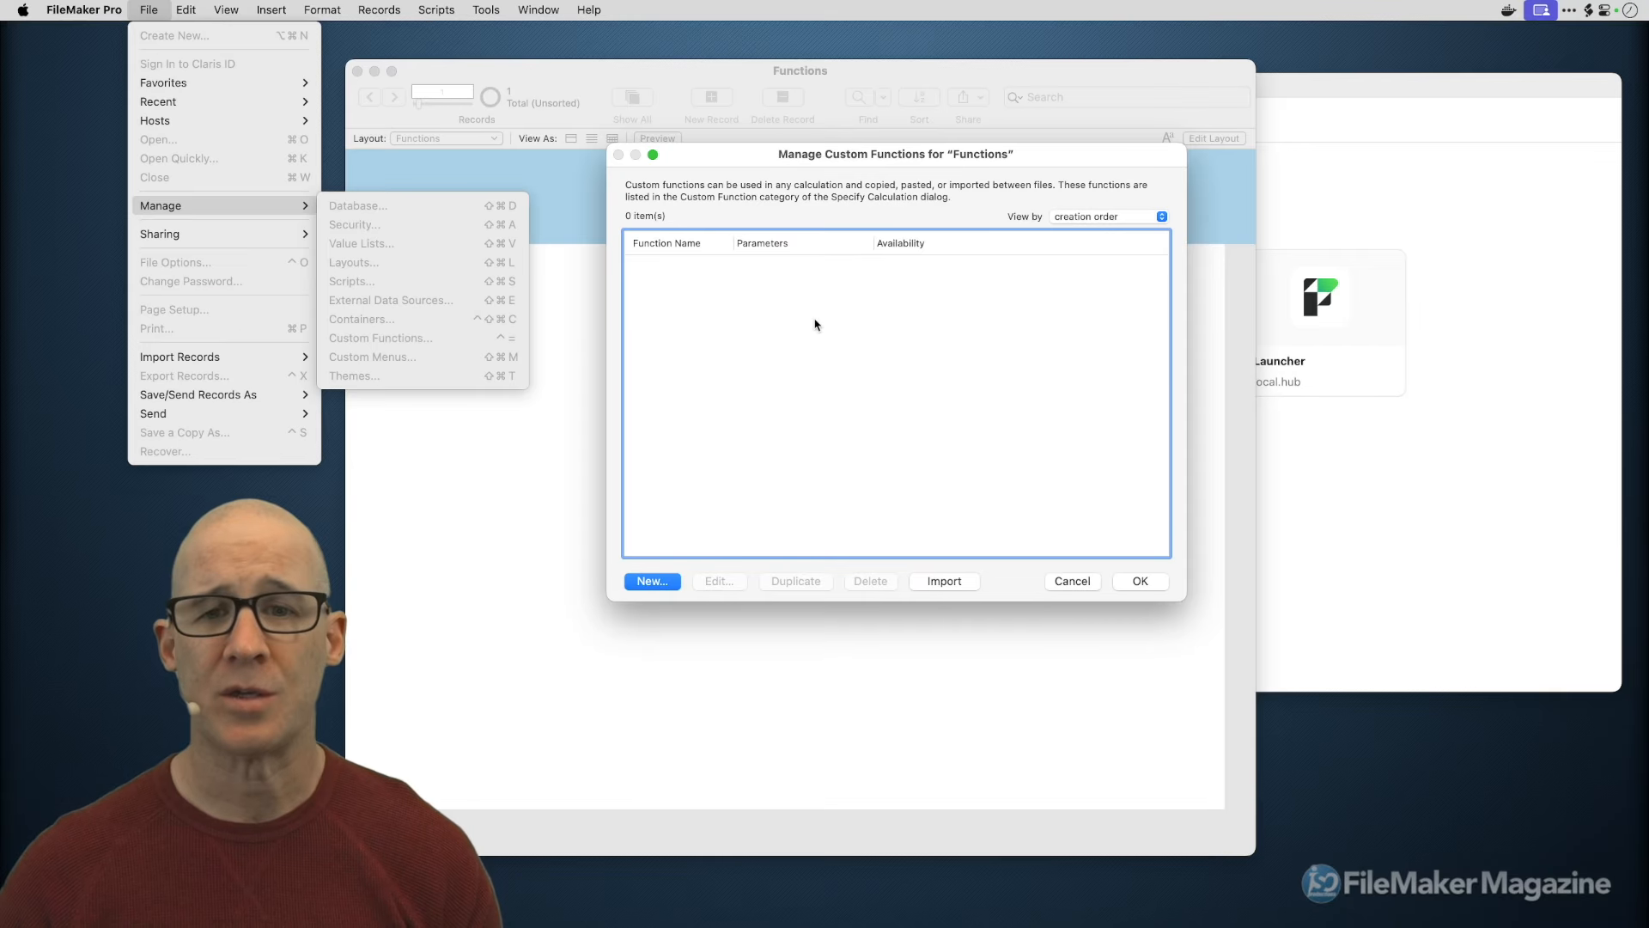
{"action": "left_click", "coordinate": [816, 325]}
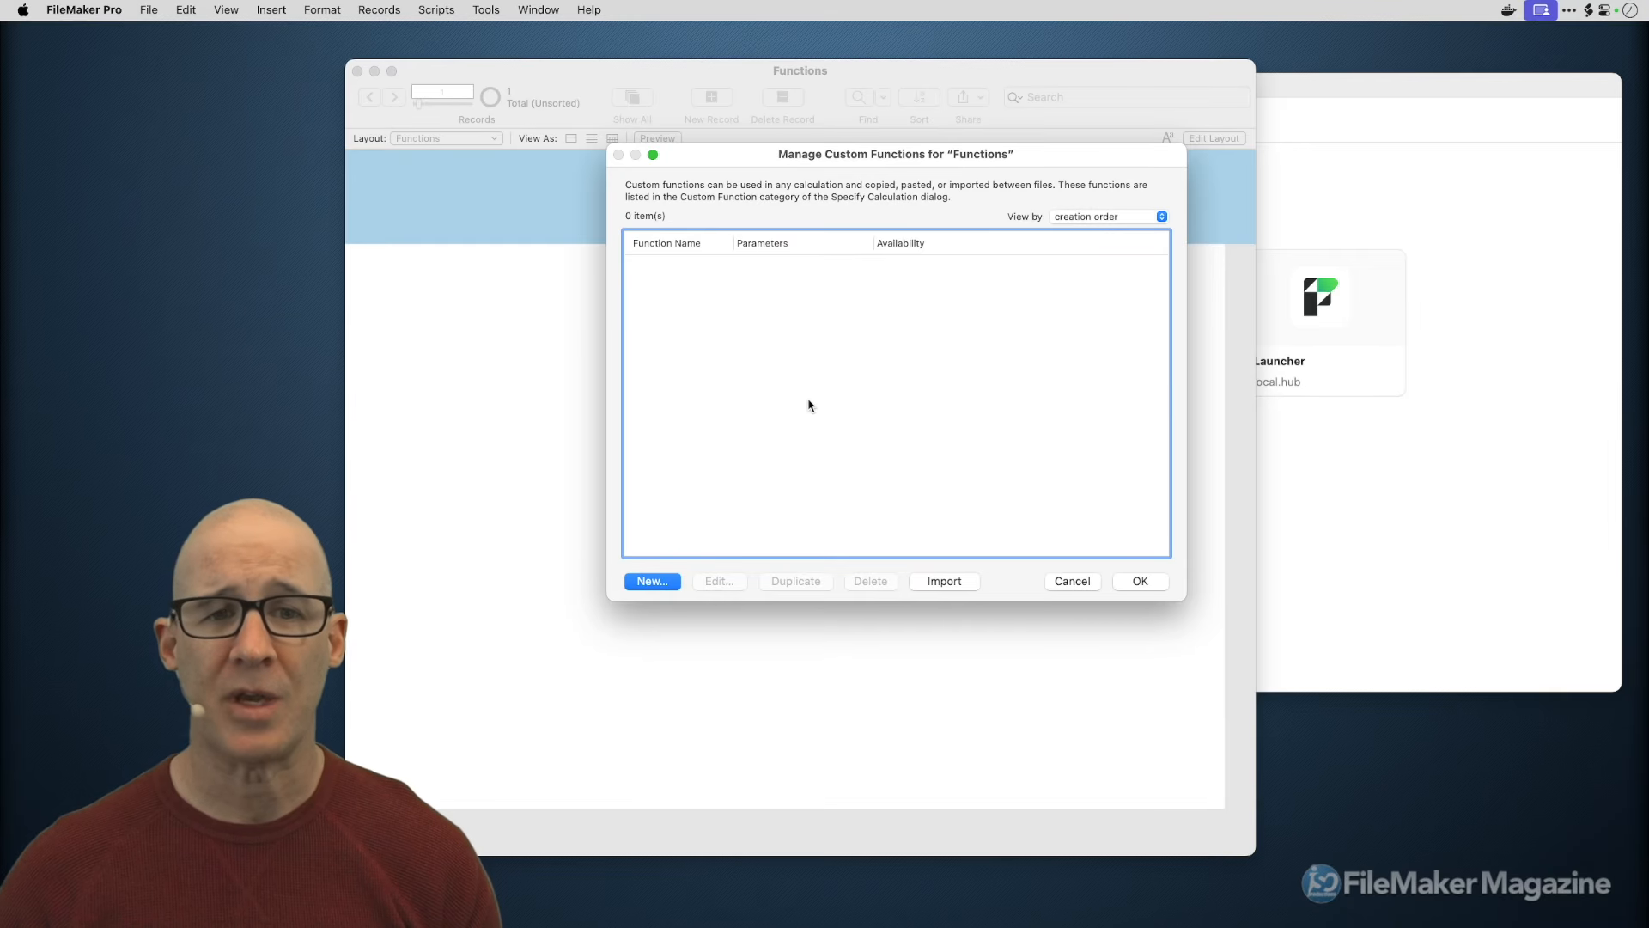
Create three custom functions without parameters or calculations, named One, Two and Three.
{"action": "left_click", "coordinate": [652, 582]}
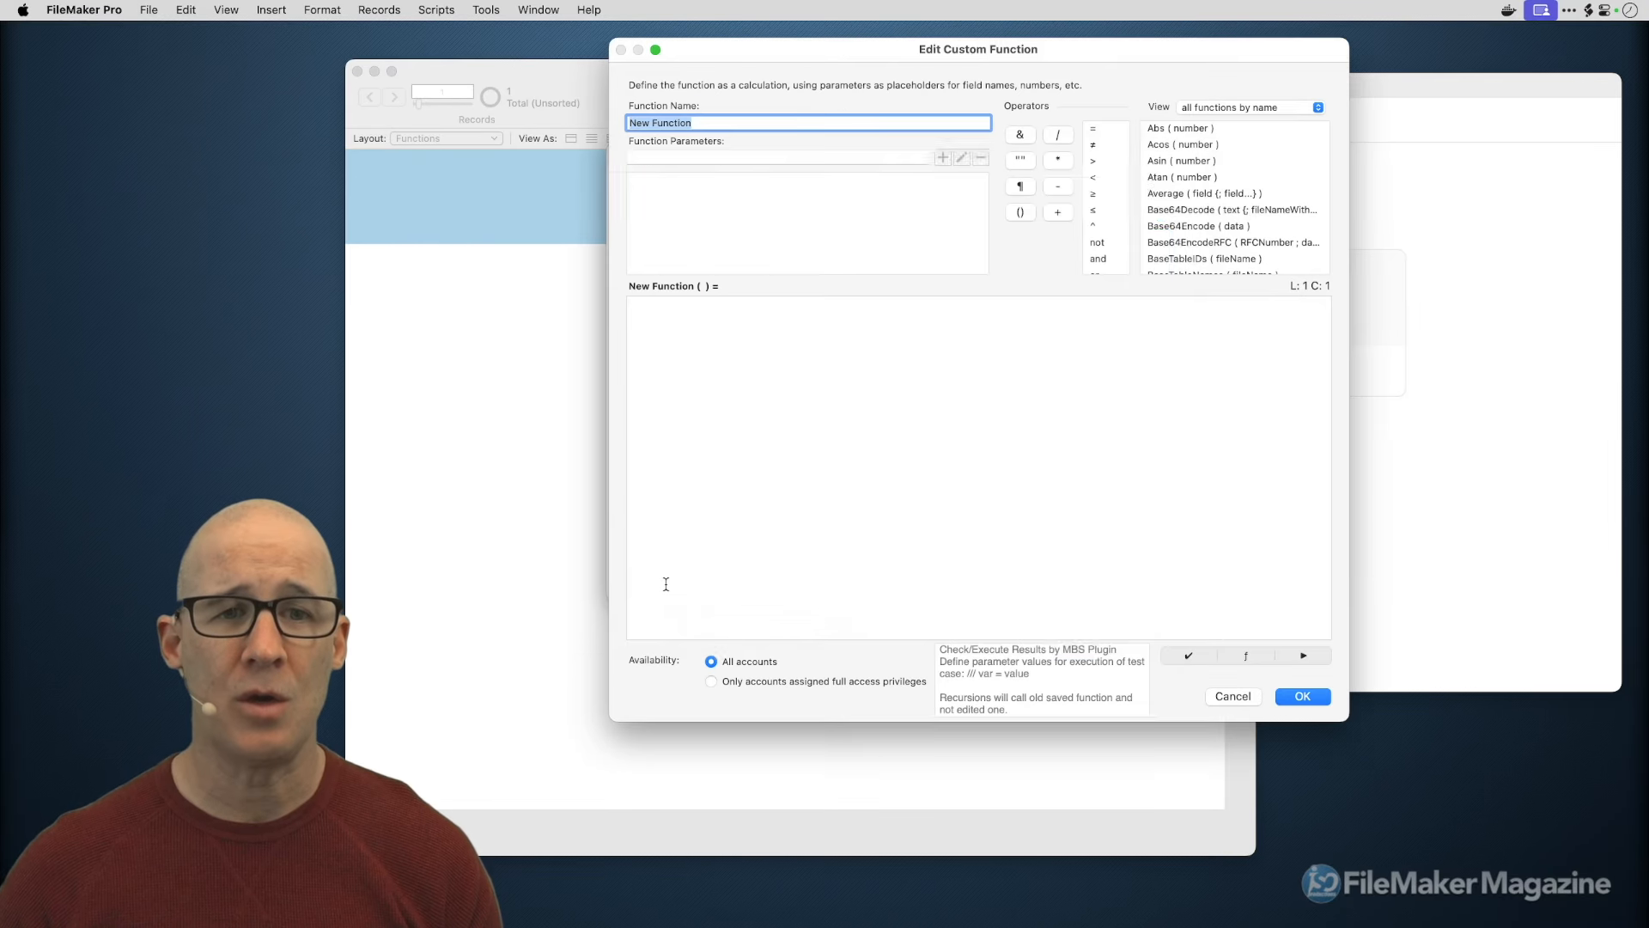
{"action": "type", "text": "One"}
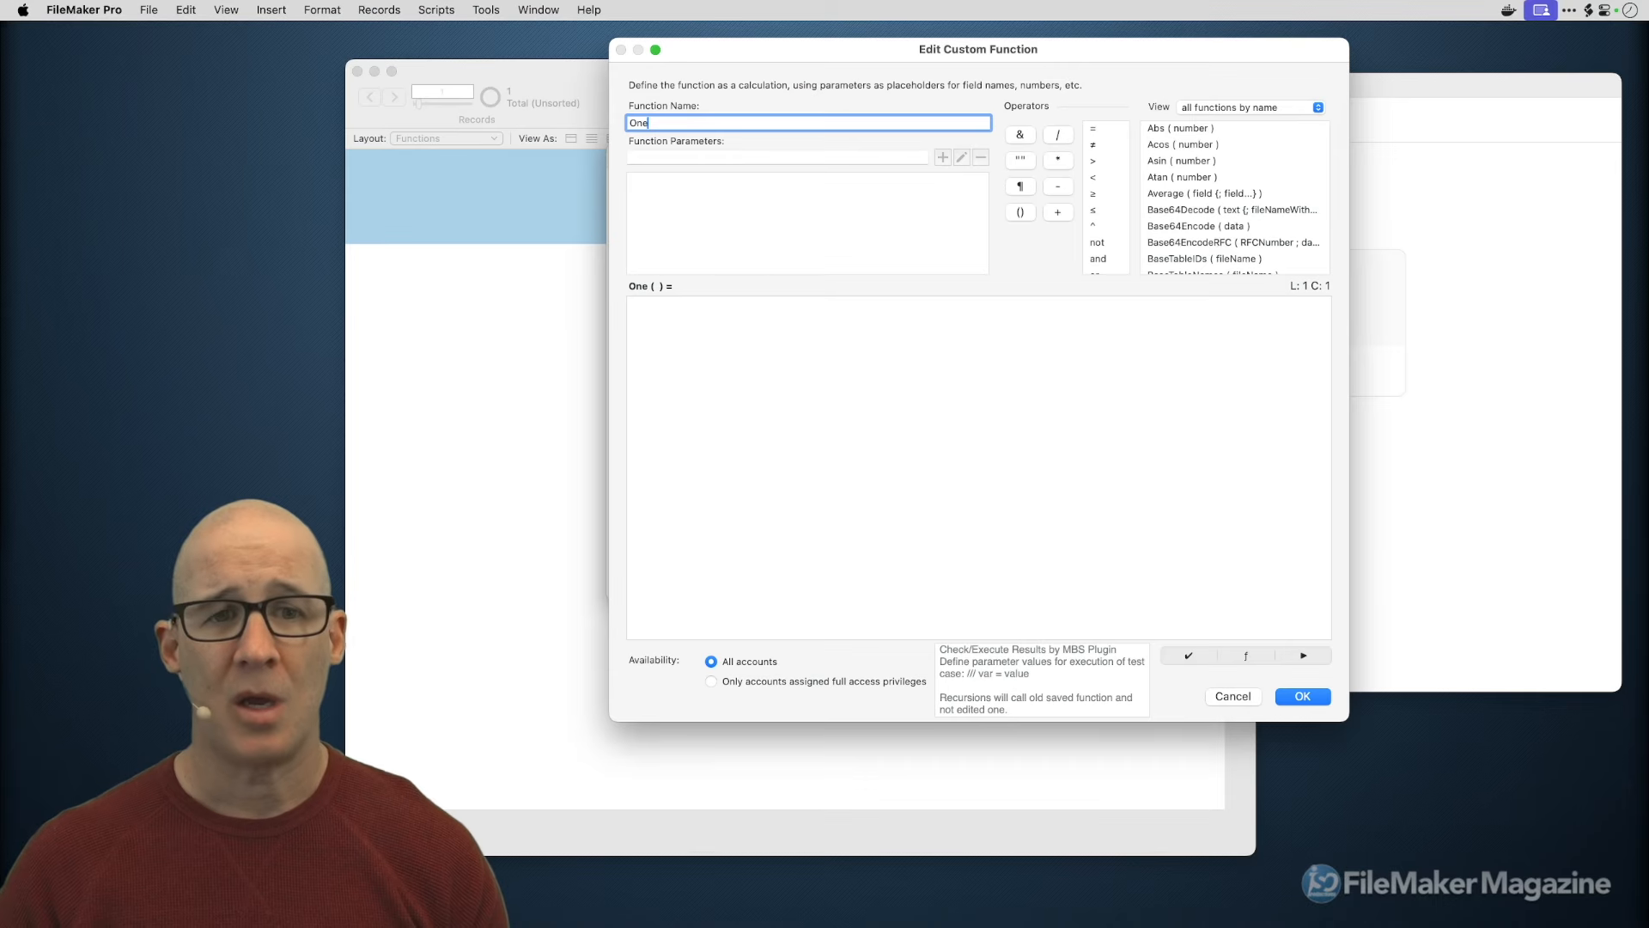
{"action": "key", "text": "Return"}
{"action": "left_click", "coordinate": [653, 582]}
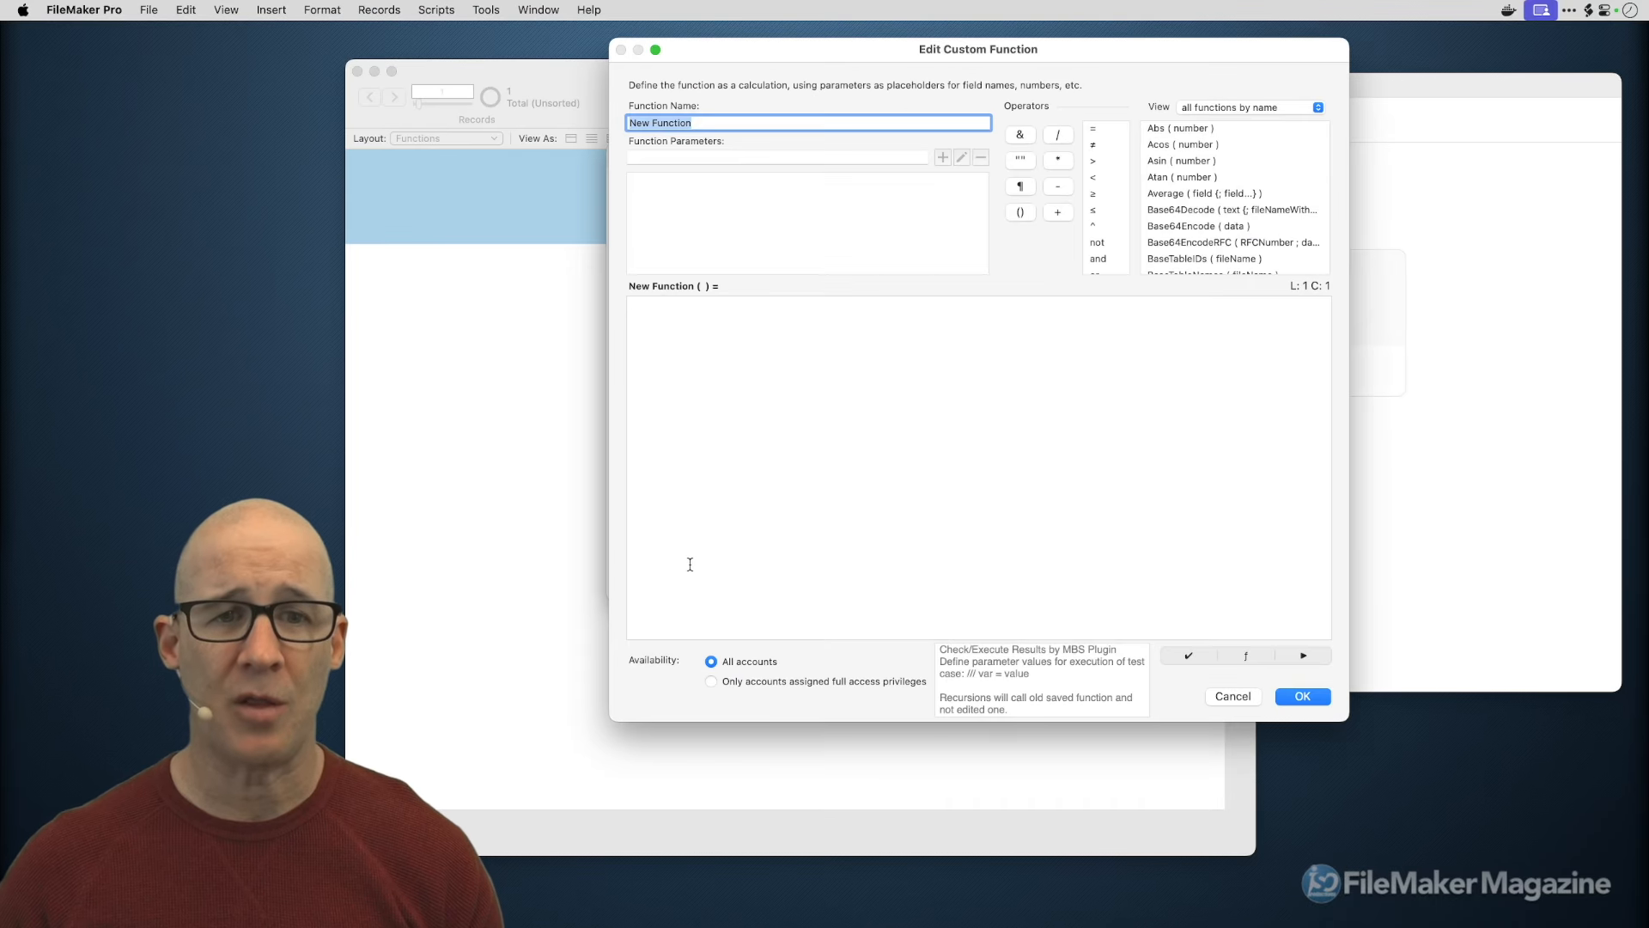
{"action": "type", "text": "t"}
{"action": "type", "text": "Two"}
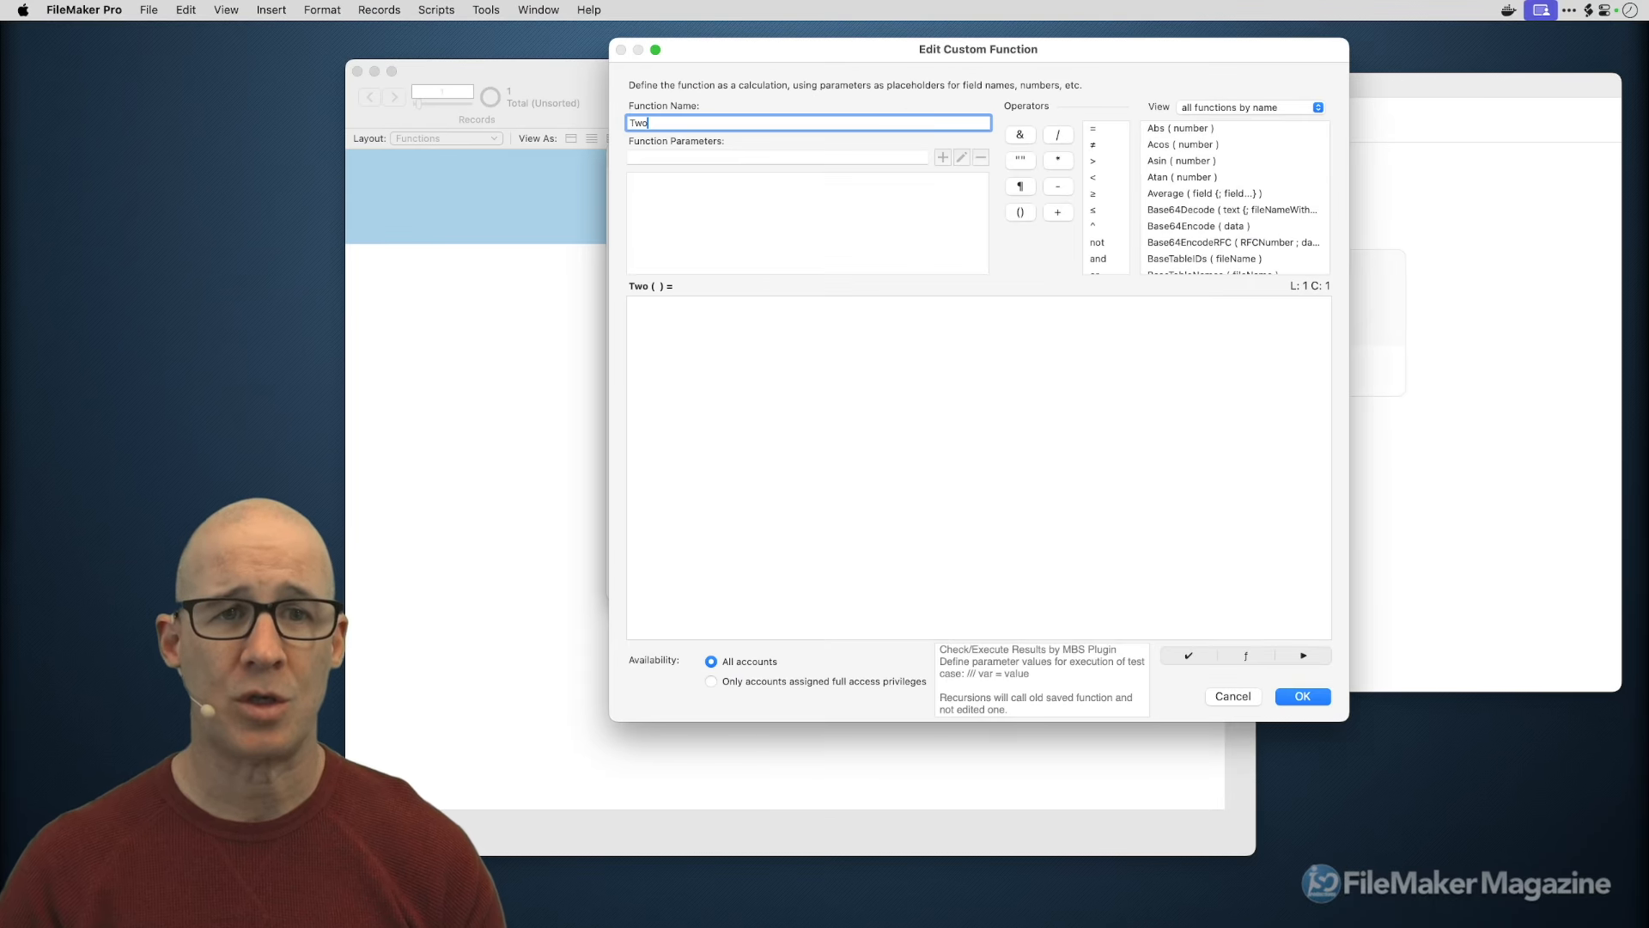
{"action": "key", "text": "Return"}
{"action": "left_click", "coordinate": [653, 582]}
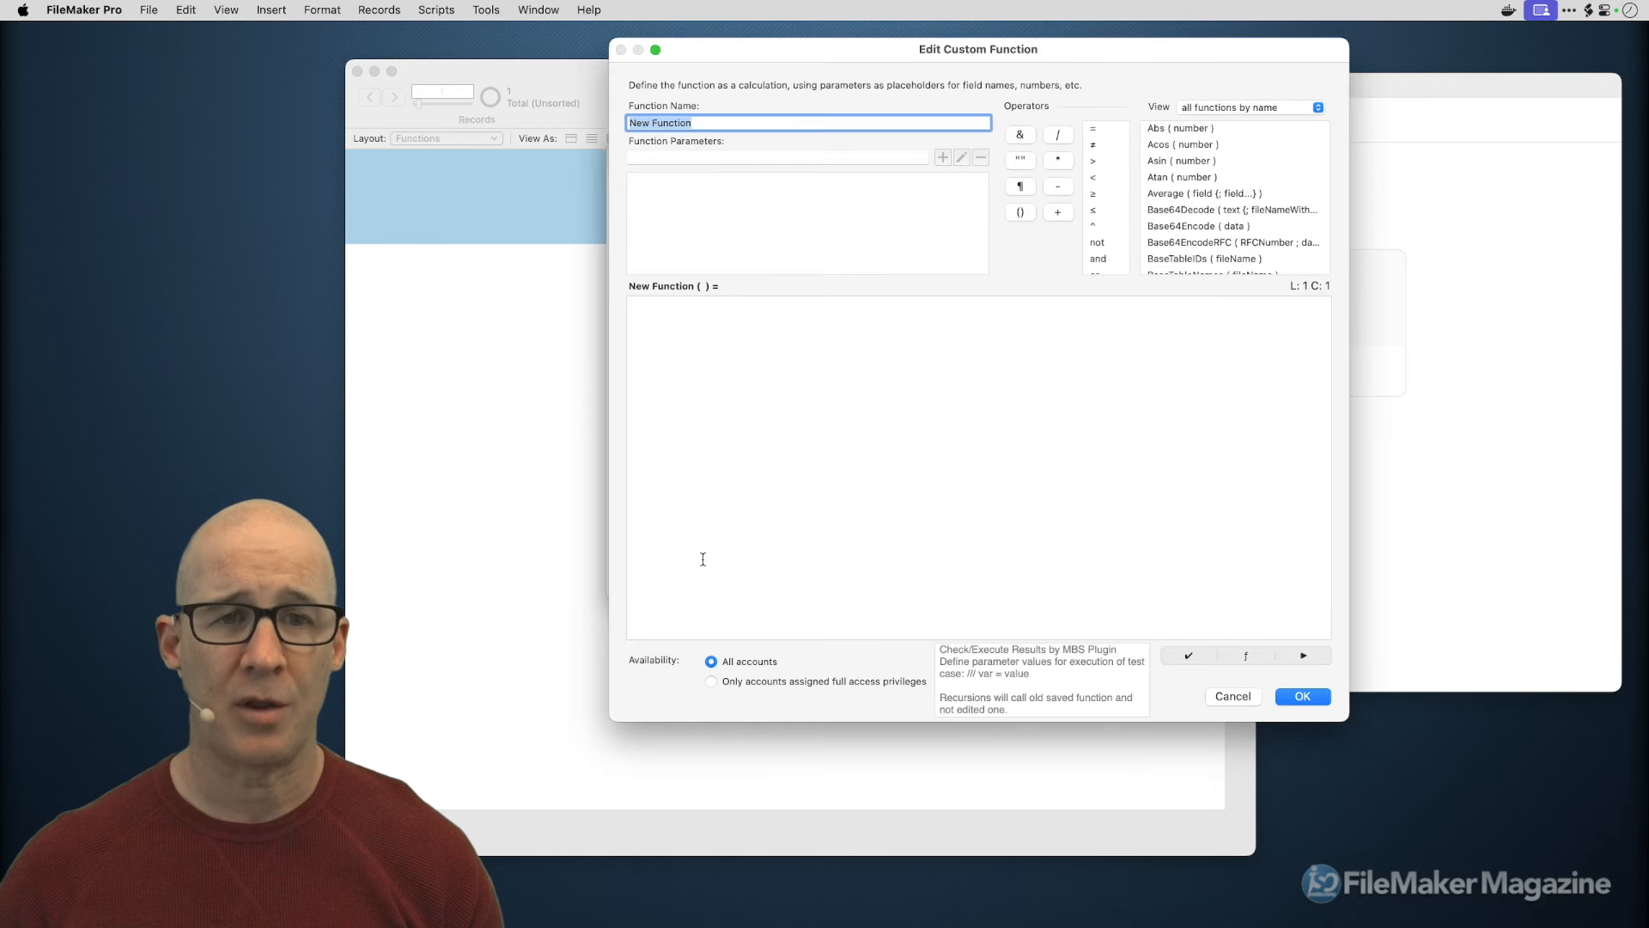
{"action": "type", "text": "Three"}
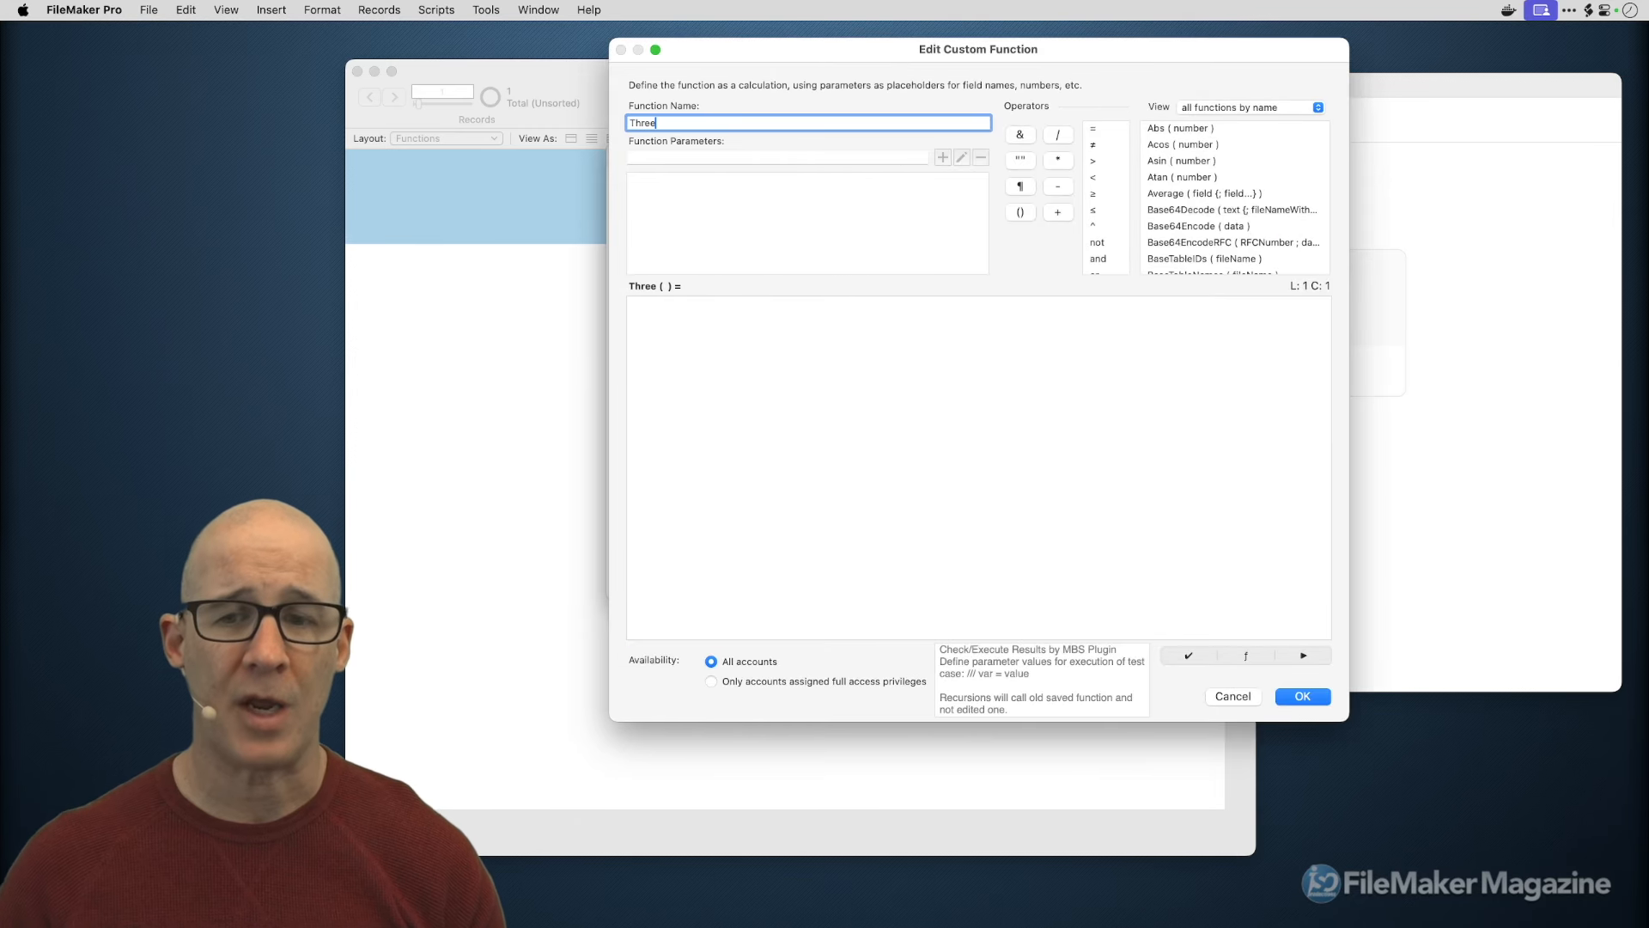
{"action": "left_click", "coordinate": [1302, 697]}
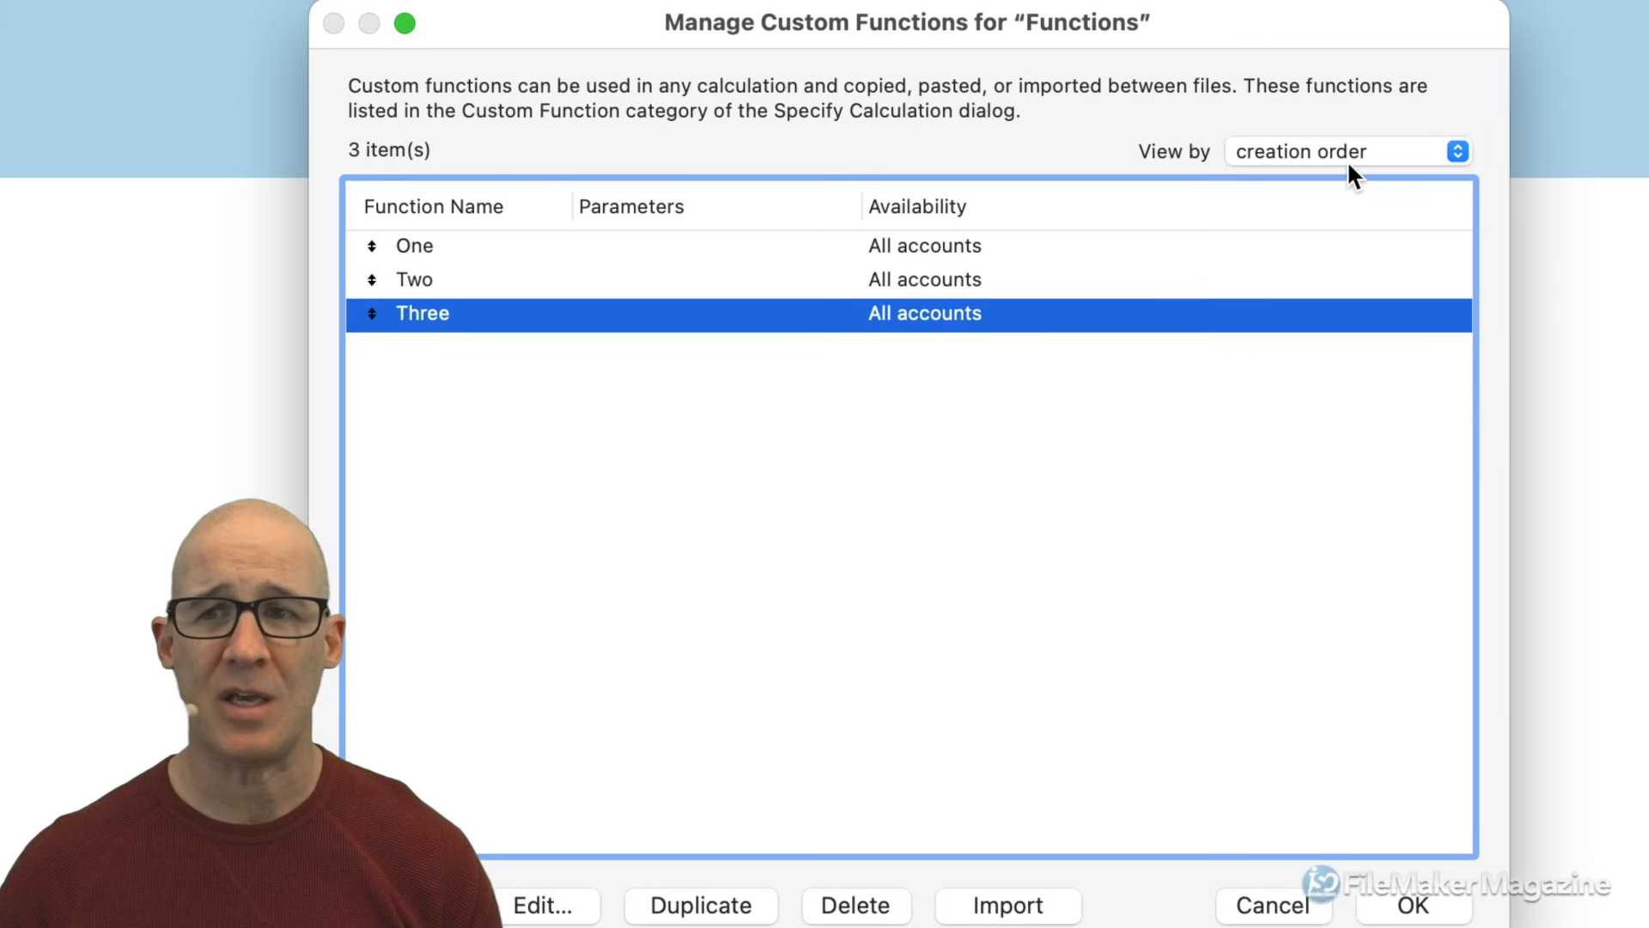
Review the available sort orders for the custom functions list.
{"action": "left_click", "coordinate": [1554, 127]}
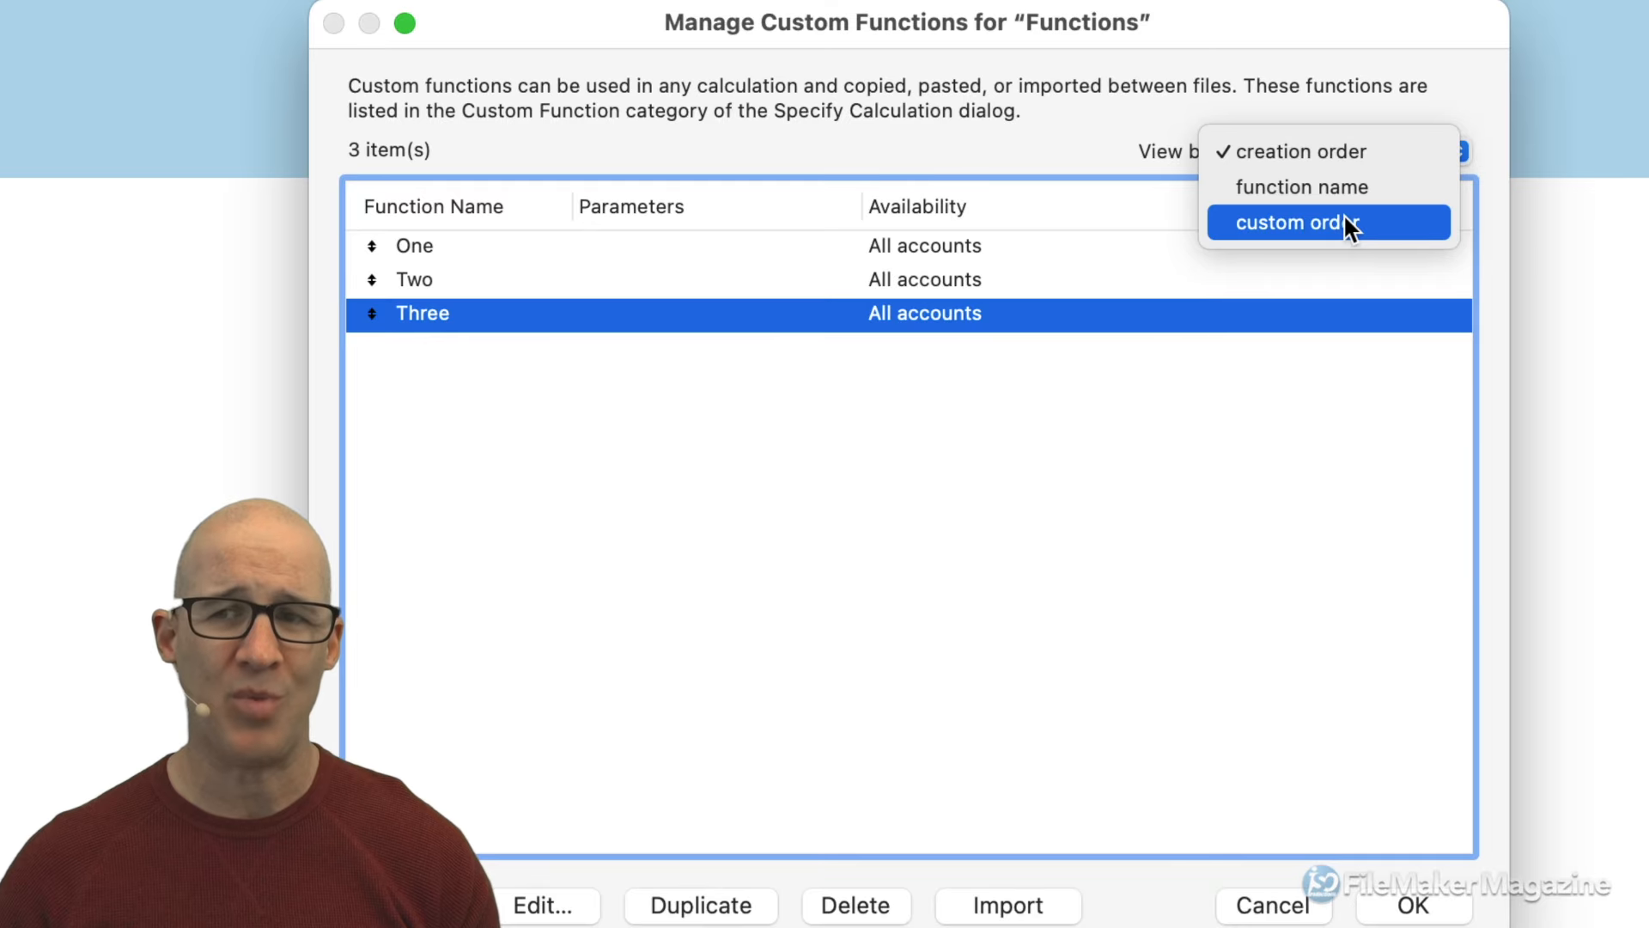
{"action": "left_click", "coordinate": [1153, 337]}
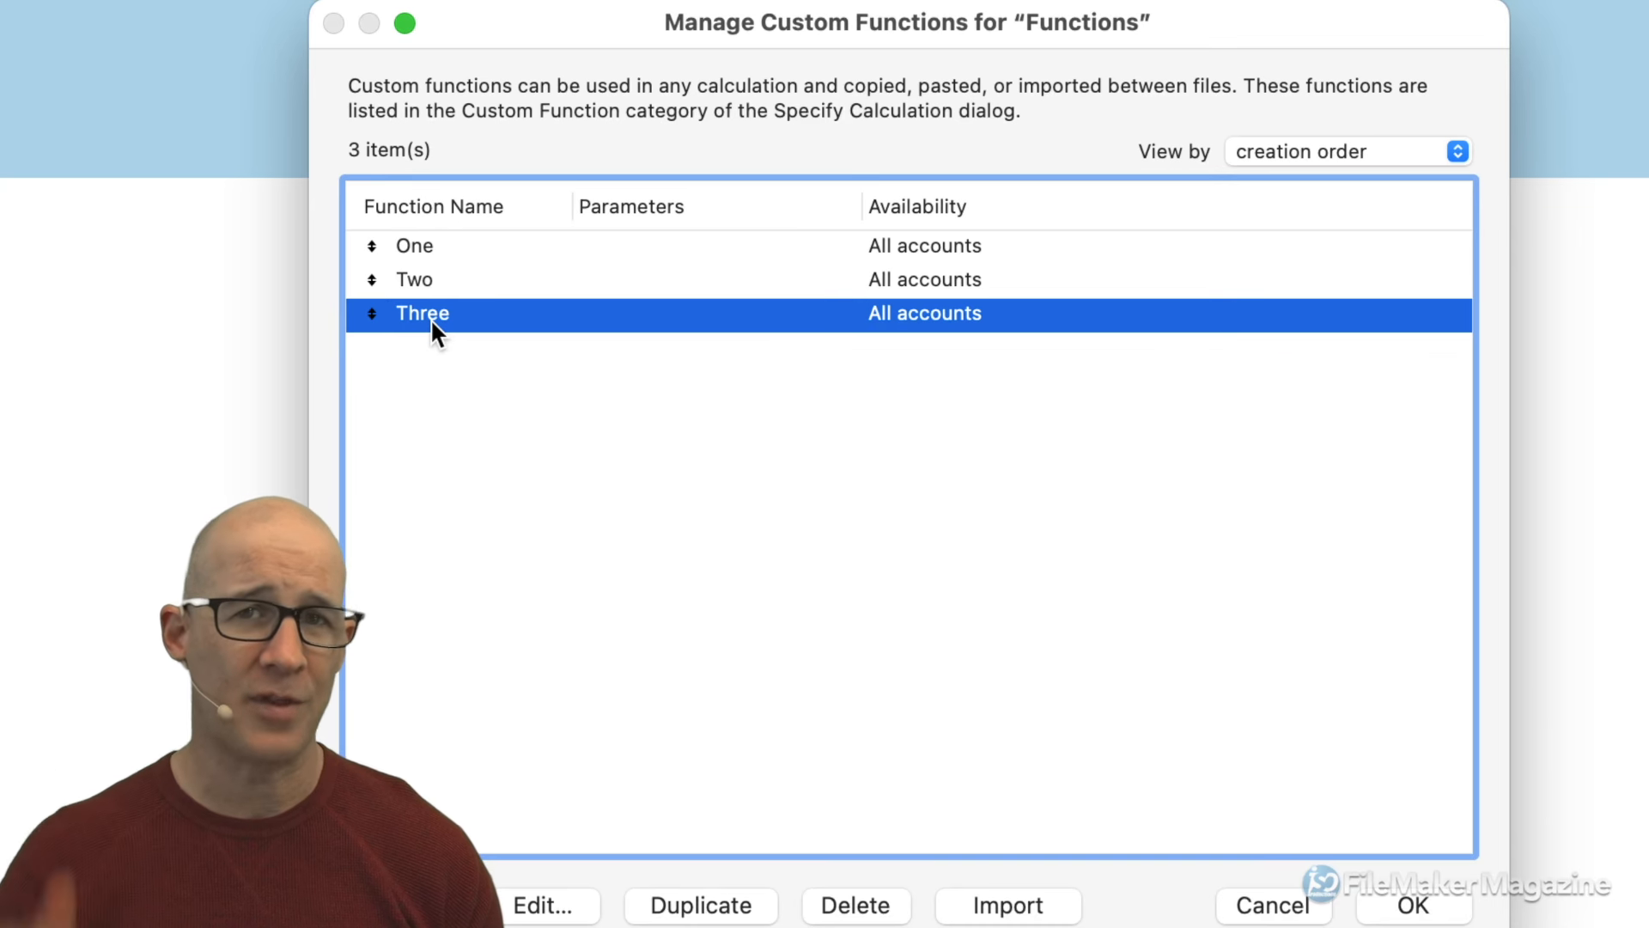
{"action": "left_click", "coordinate": [1388, 153]}
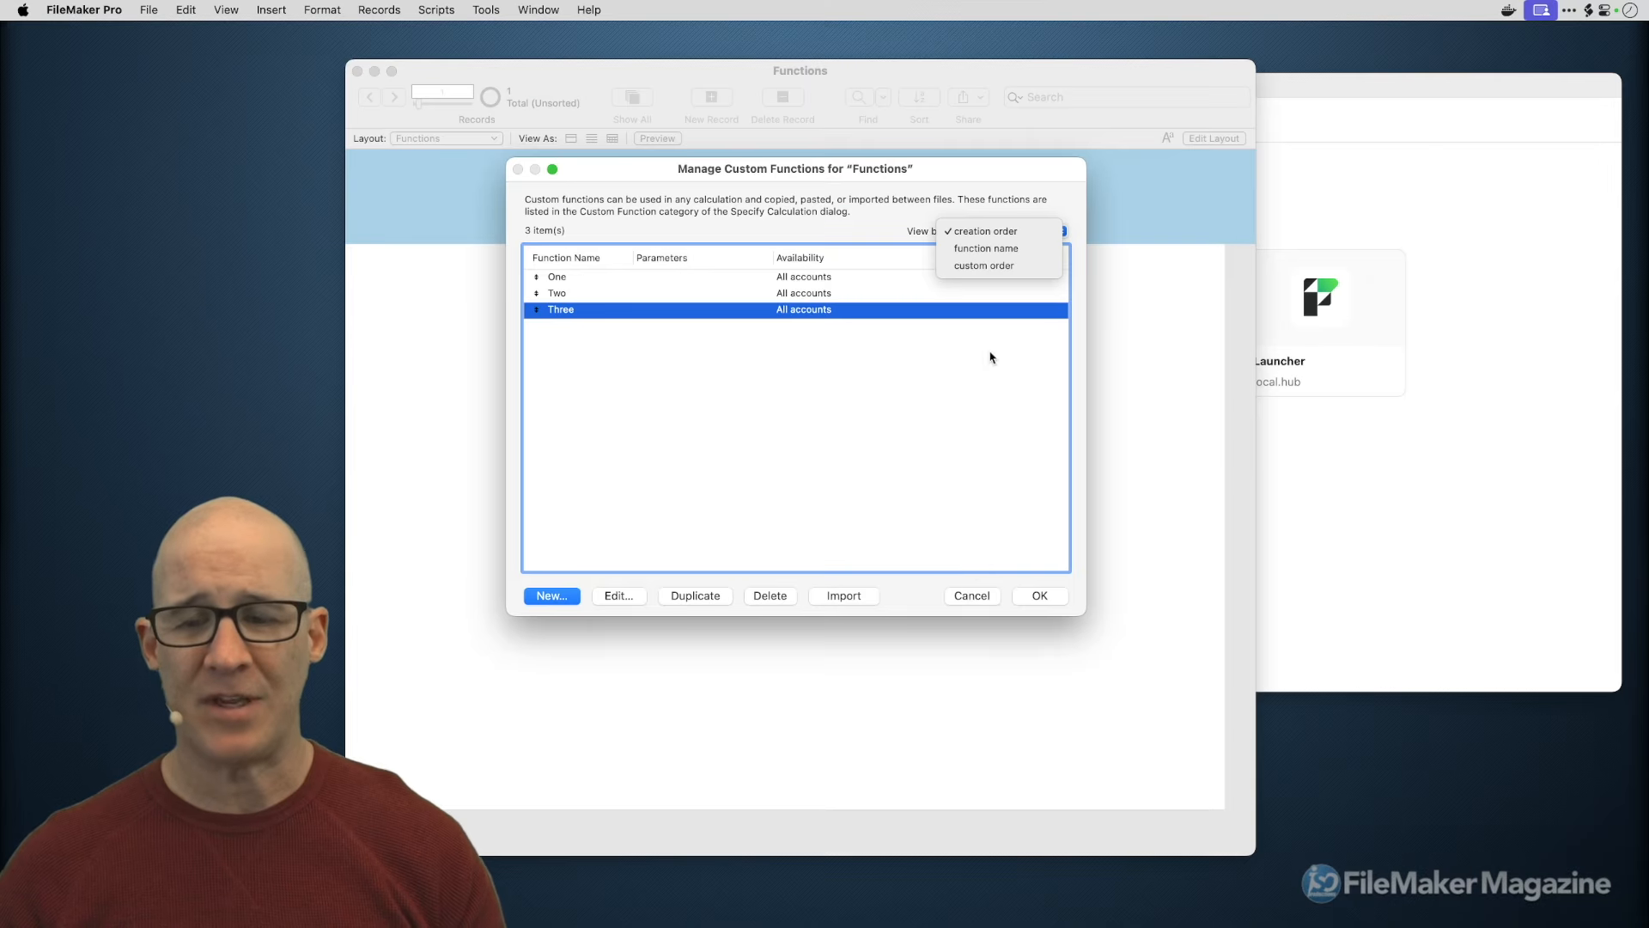
Save the custom functions and close the Functions file.
{"action": "left_click", "coordinate": [1039, 601]}
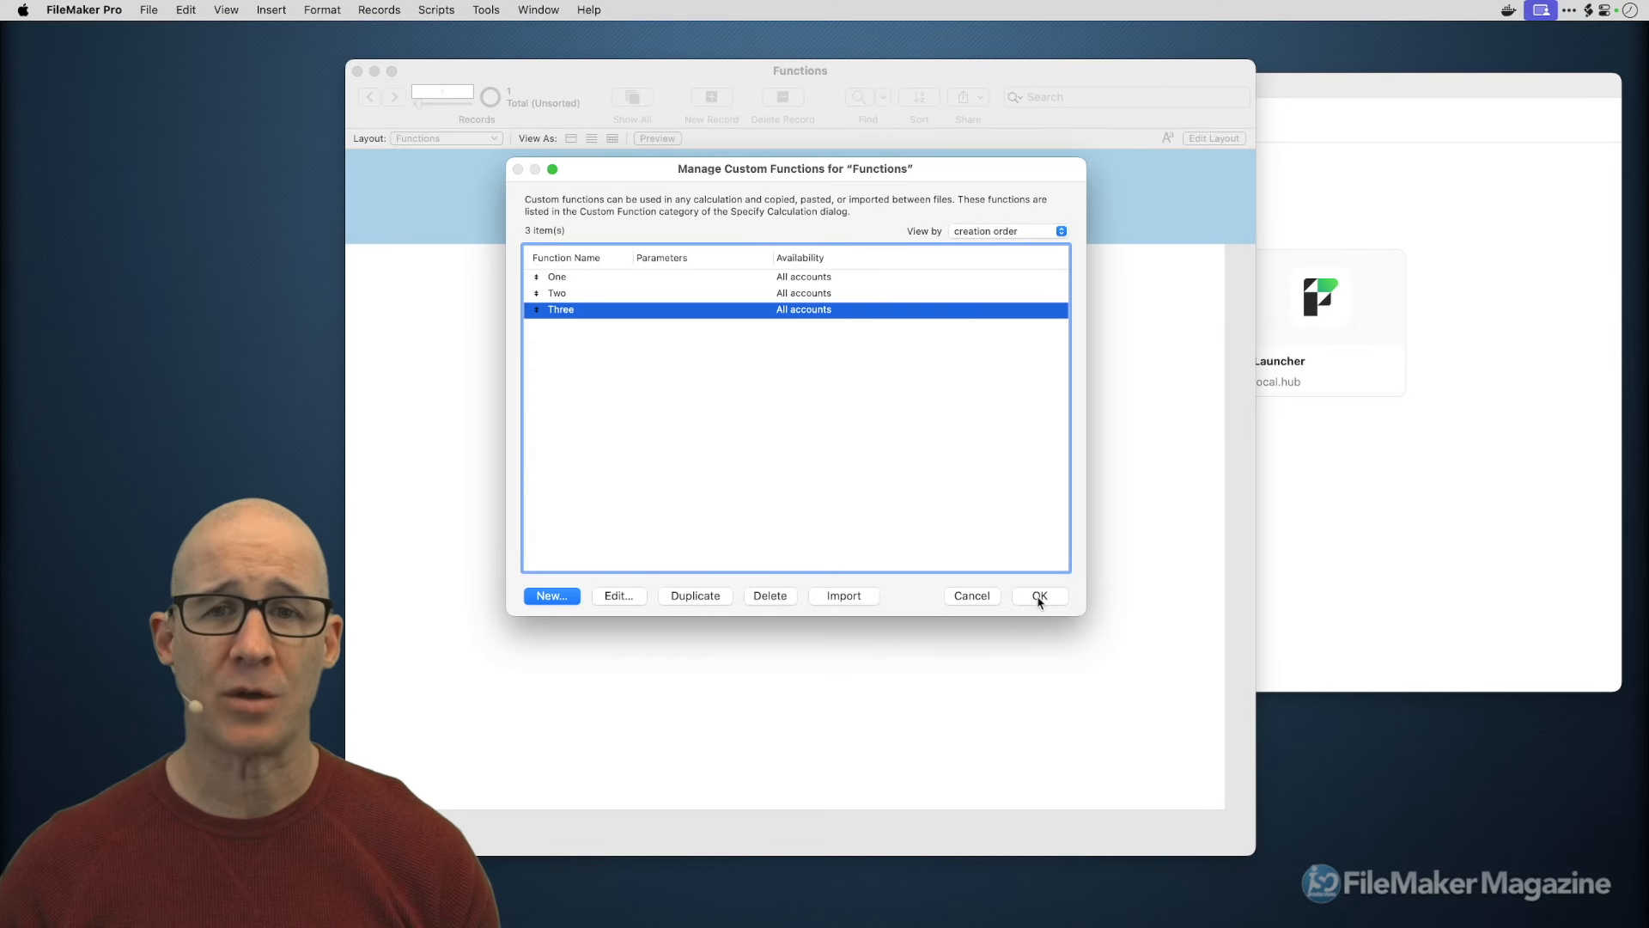
{"action": "left_click", "coordinate": [1041, 596]}
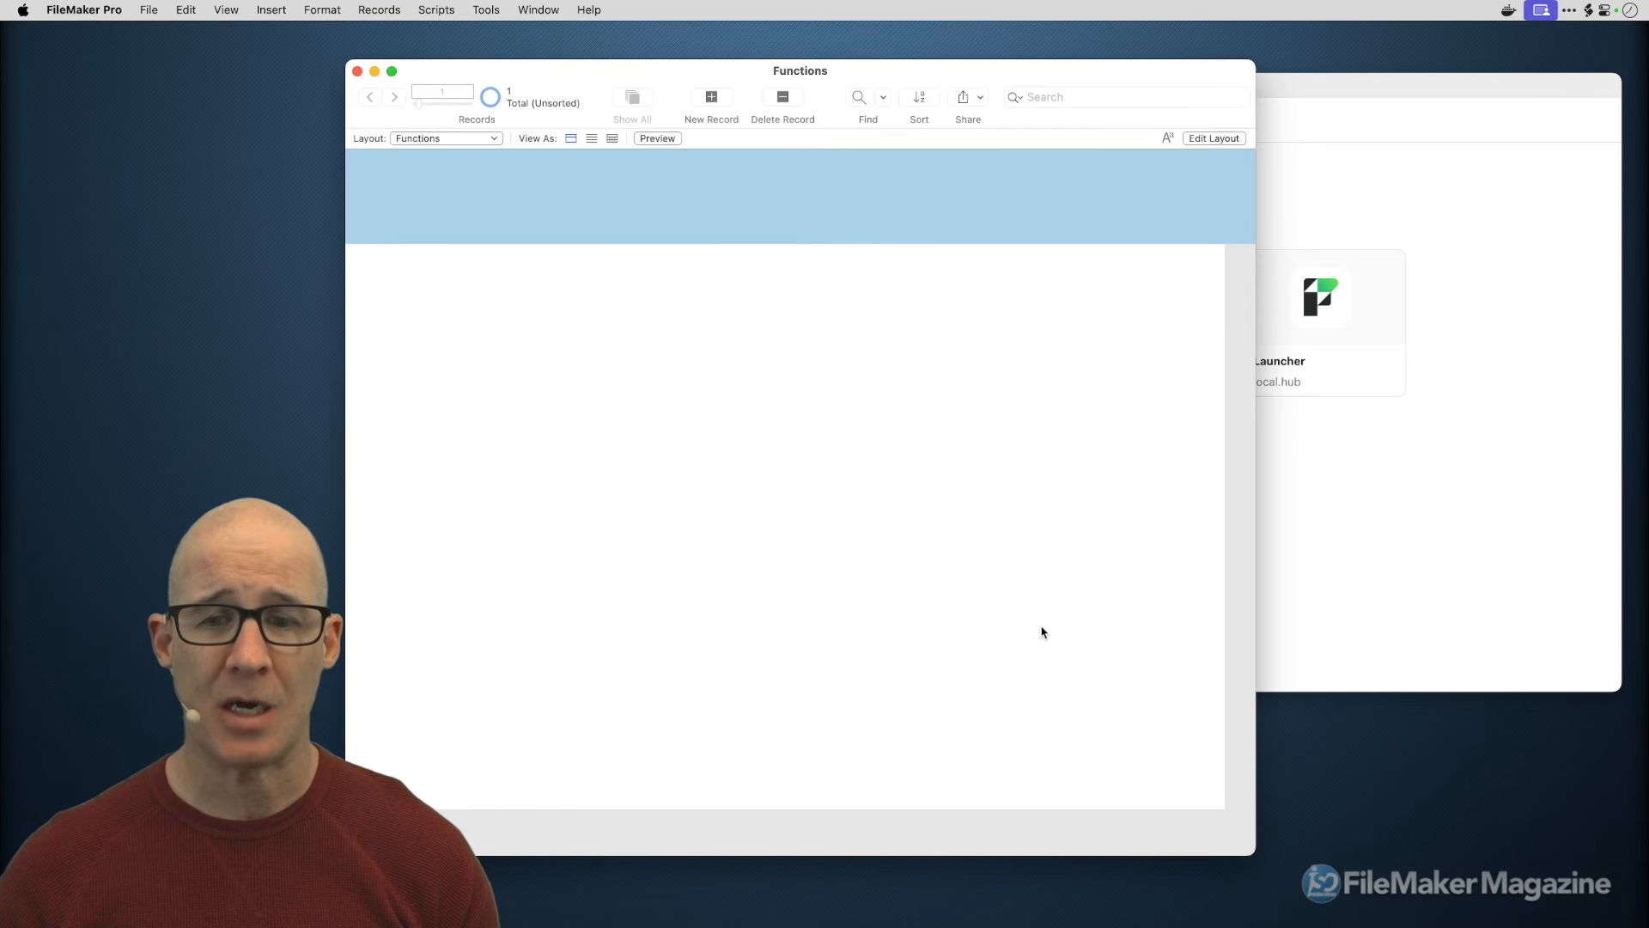
{"action": "left_click", "coordinate": [357, 71]}
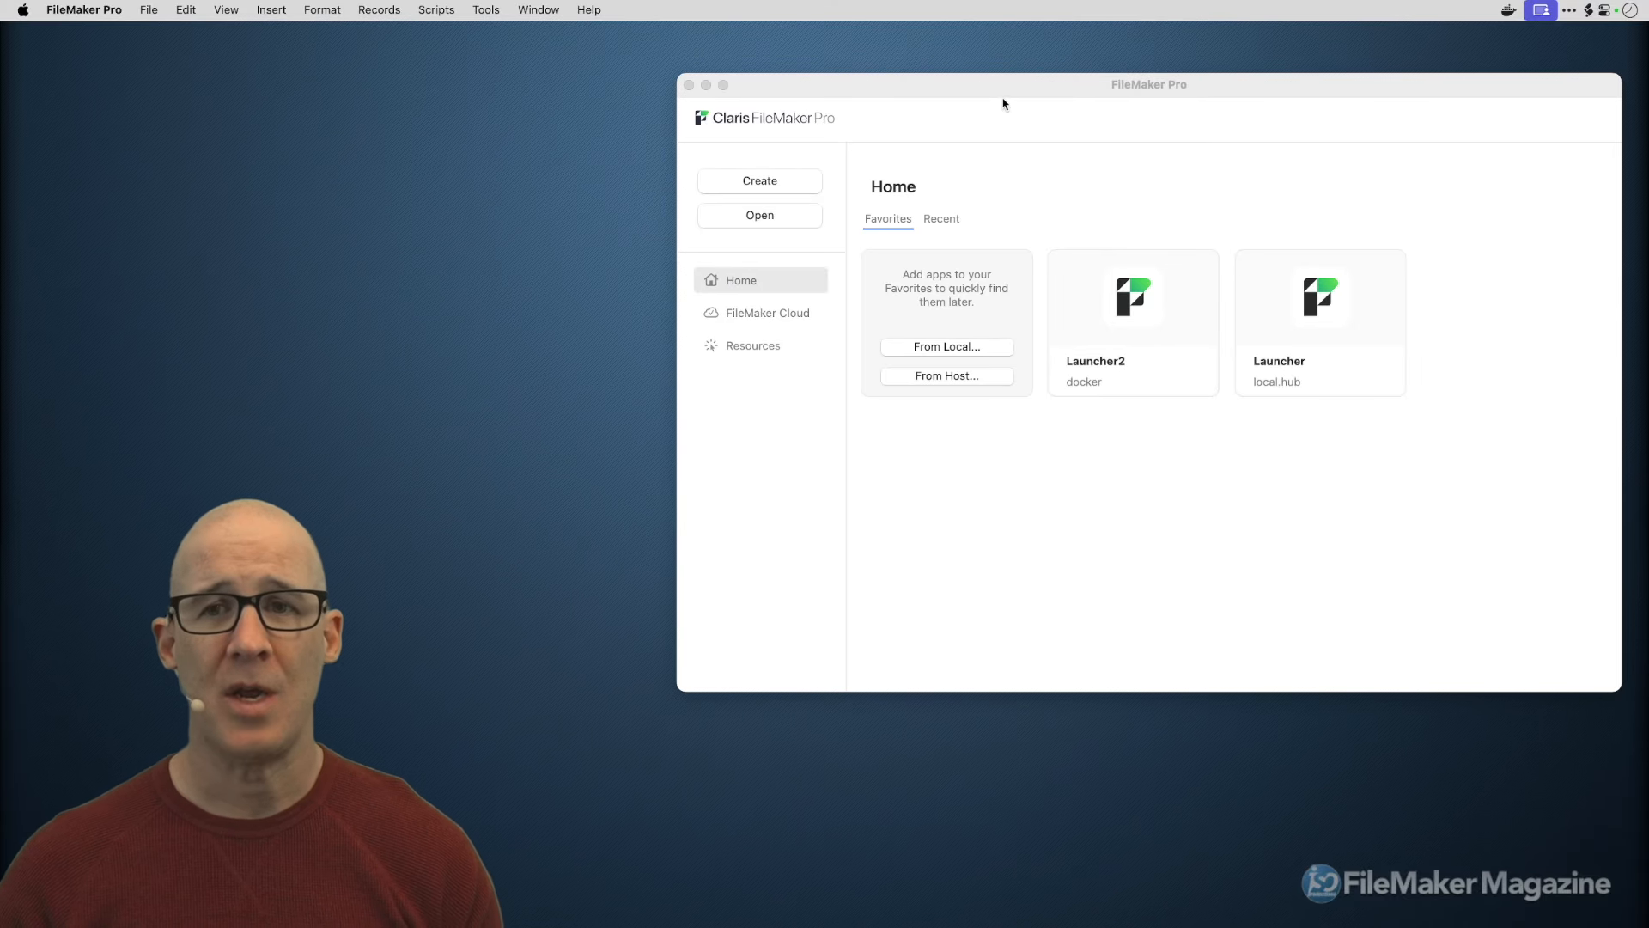
Reposition the FileMaker Pro home window and check the application's version information.
{"action": "left_click_drag", "start_coordinate": [1010, 96], "coordinate": [939, 99]}
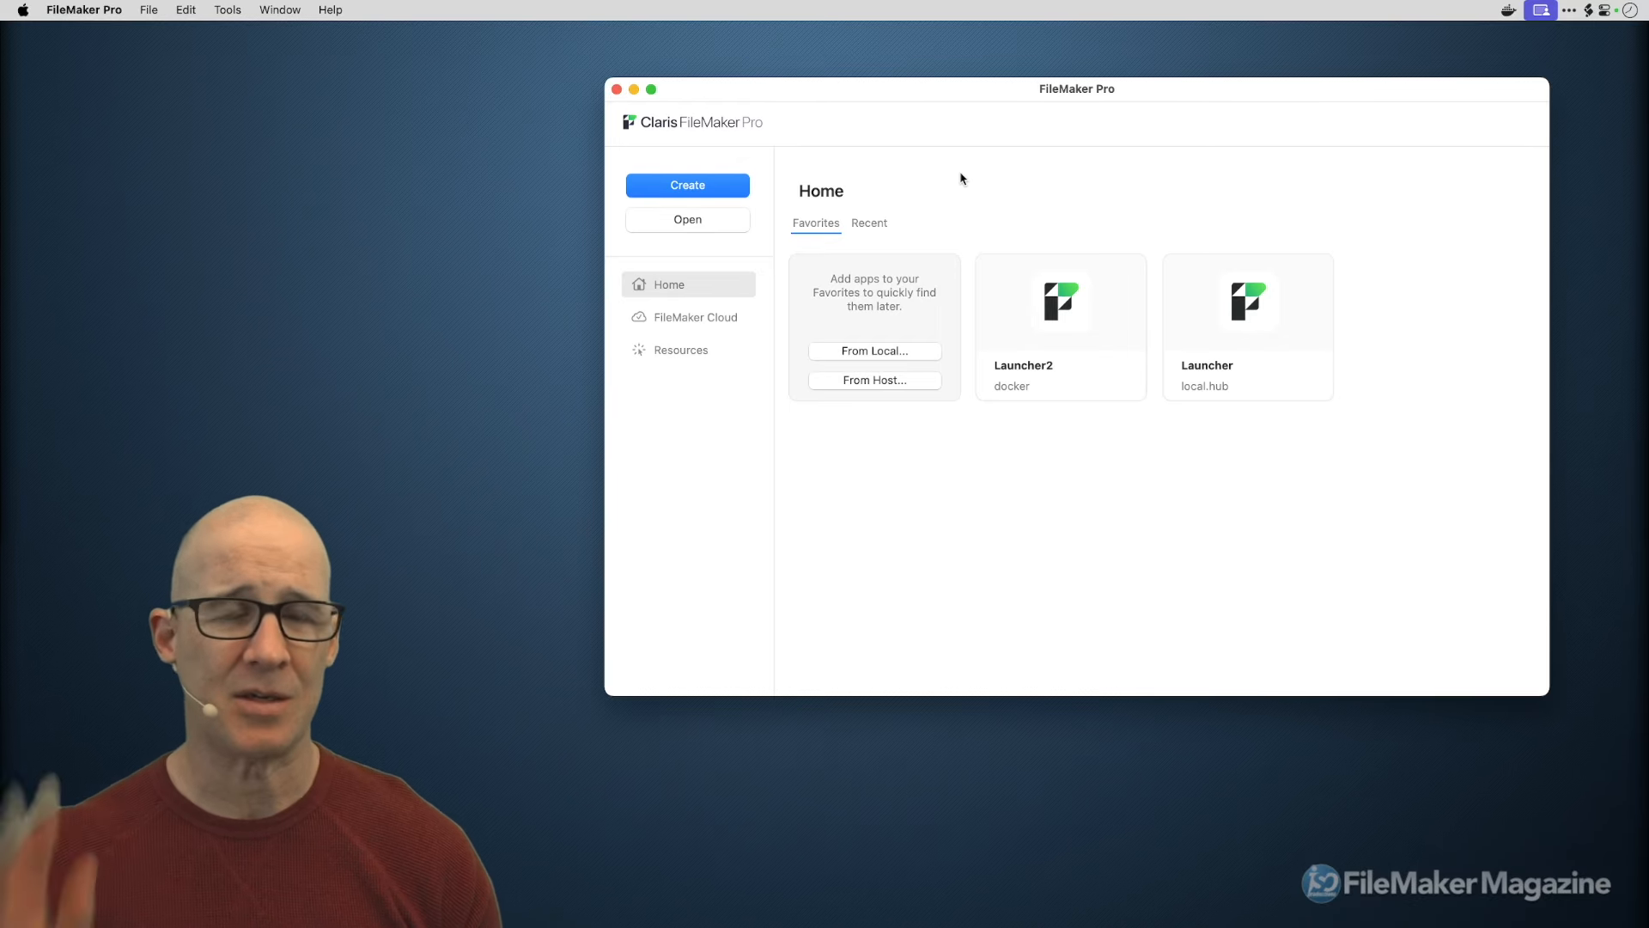
{"action": "left_click_drag", "start_coordinate": [1038, 102], "coordinate": [1016, 104]}
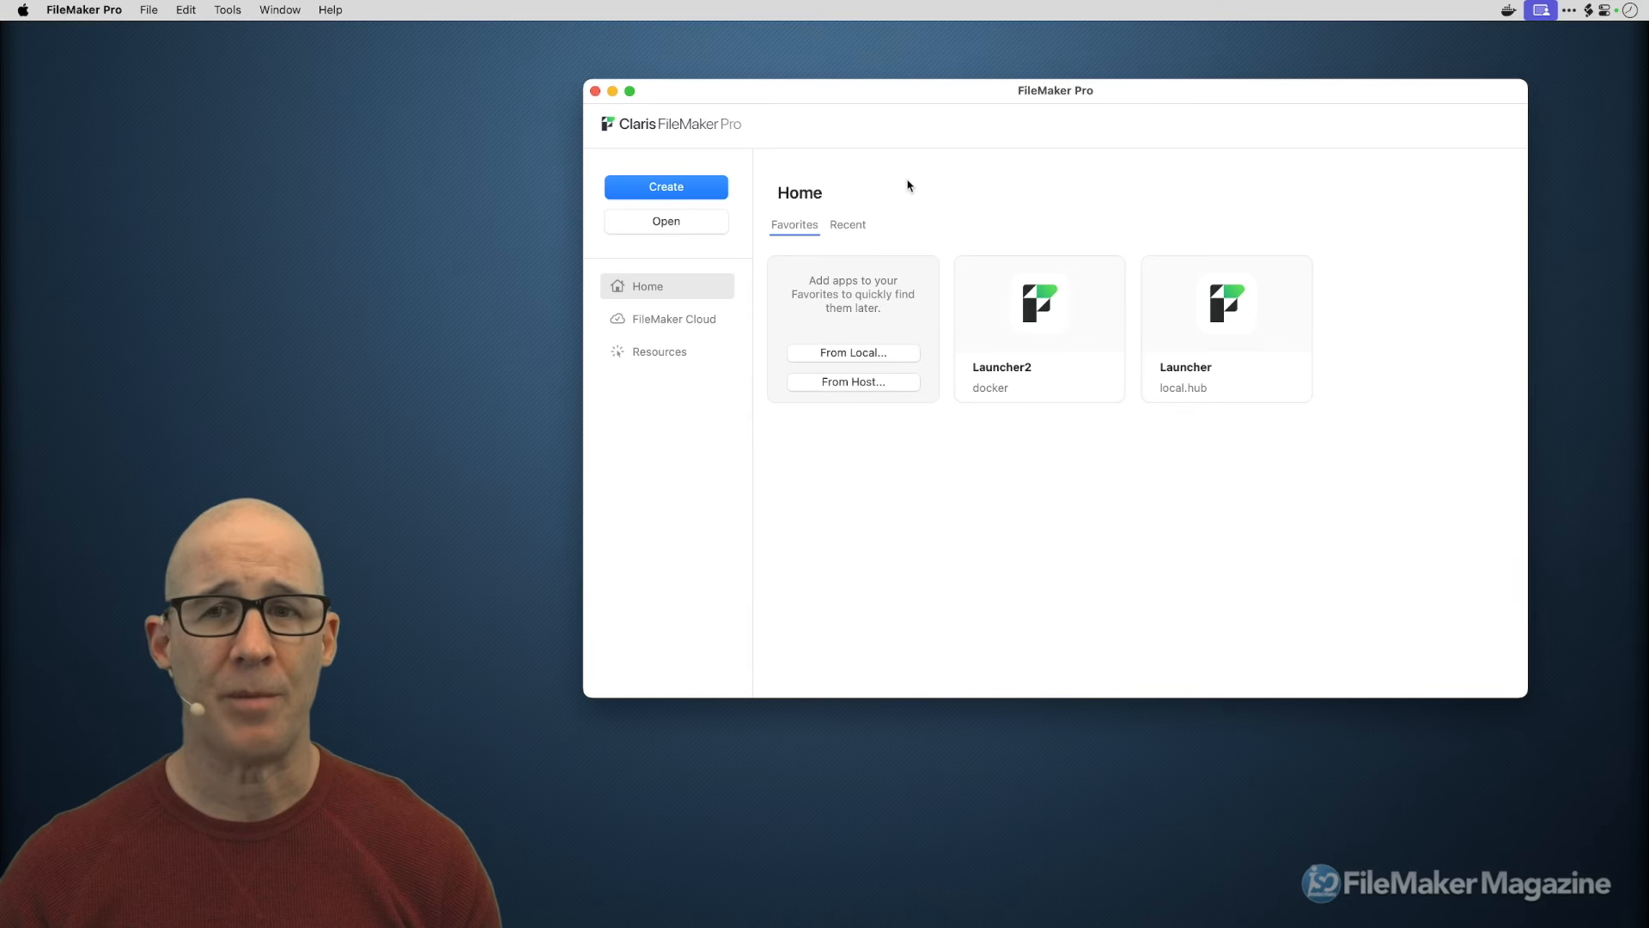
{"action": "left_click_drag", "start_coordinate": [1006, 88], "coordinate": [988, 88]}
{"action": "left_click", "coordinate": [88, 11]}
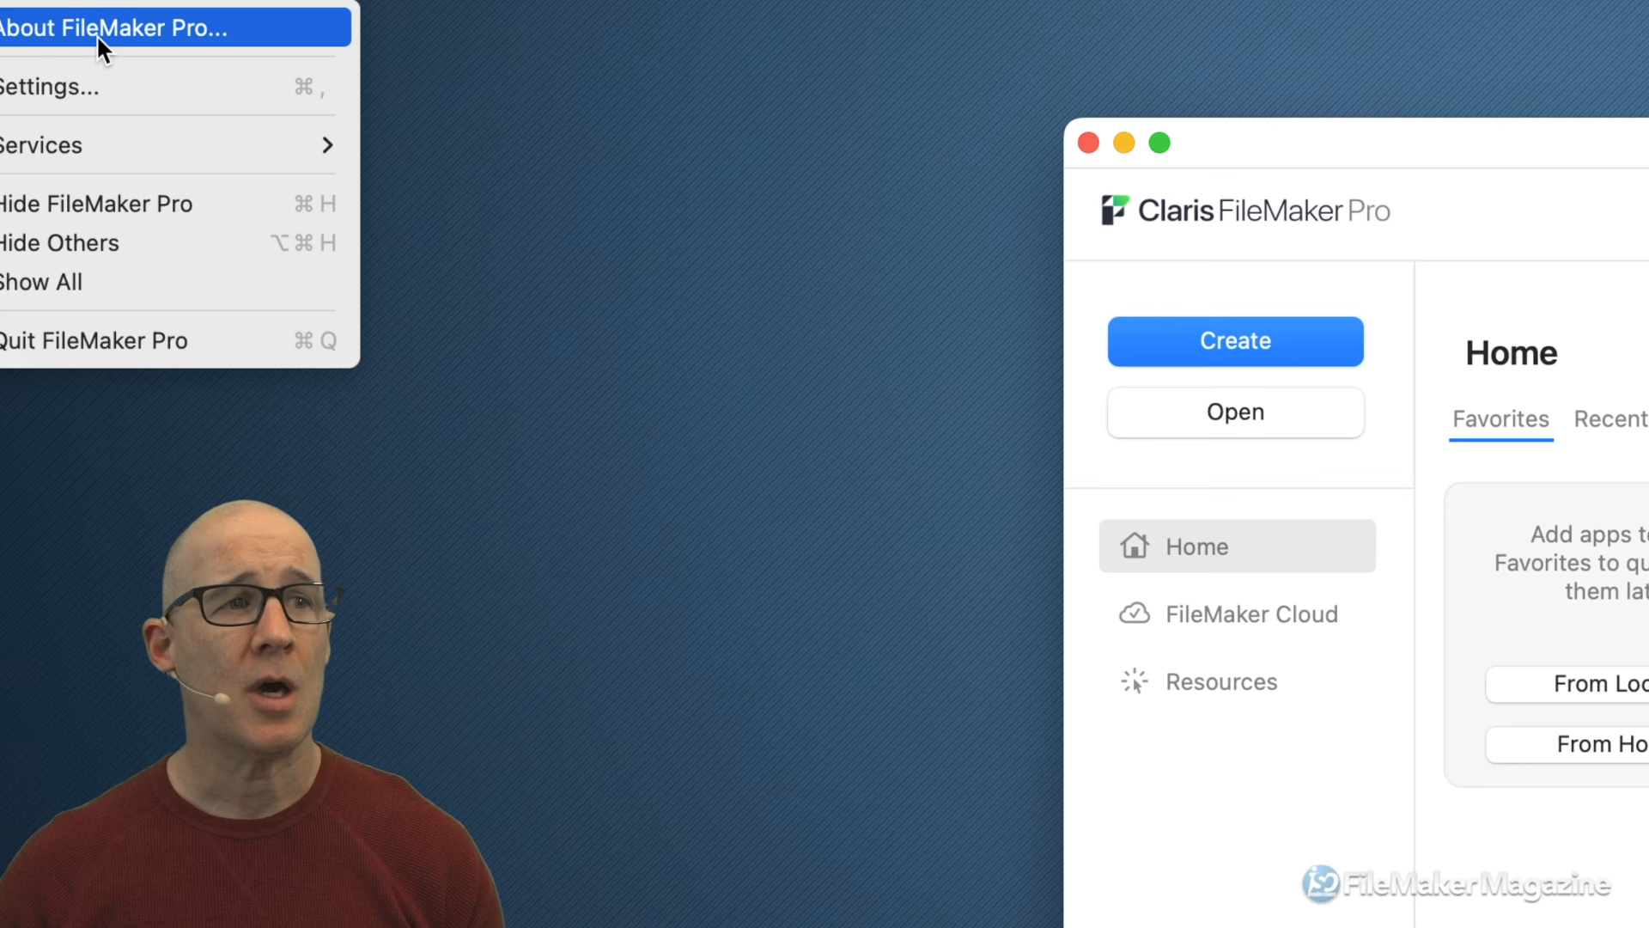
{"action": "left_click", "coordinate": [94, 36]}
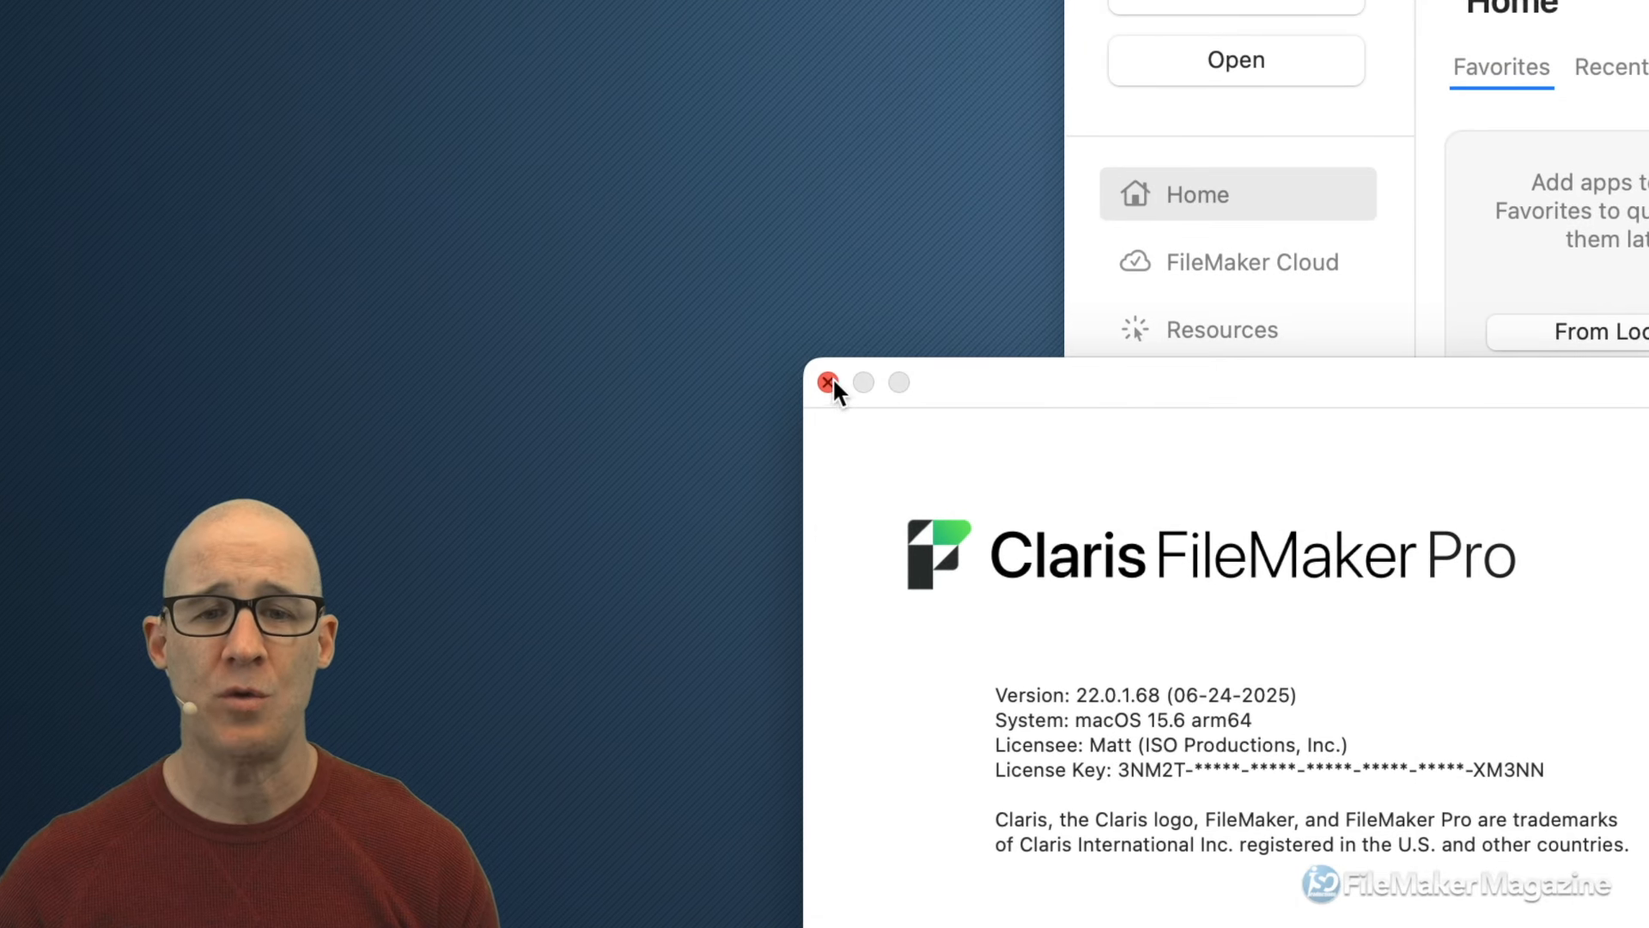
{"action": "left_click", "coordinate": [828, 381]}
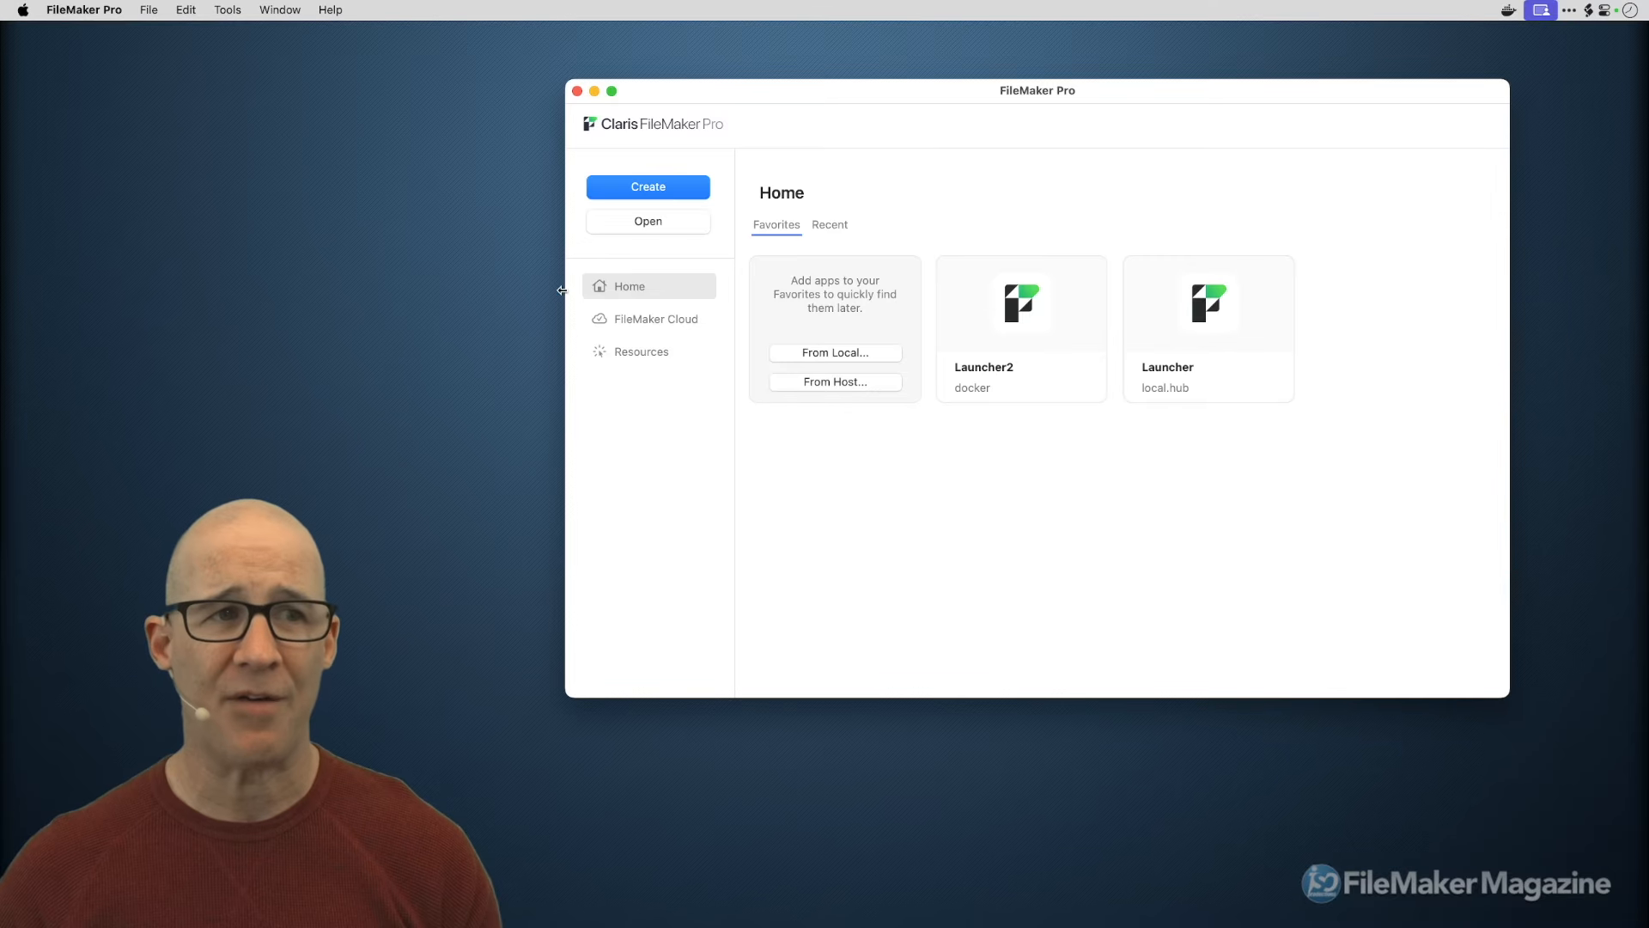
{"action": "left_click", "coordinate": [150, 10]}
{"action": "mouse_move", "coordinate": [170, 105]}
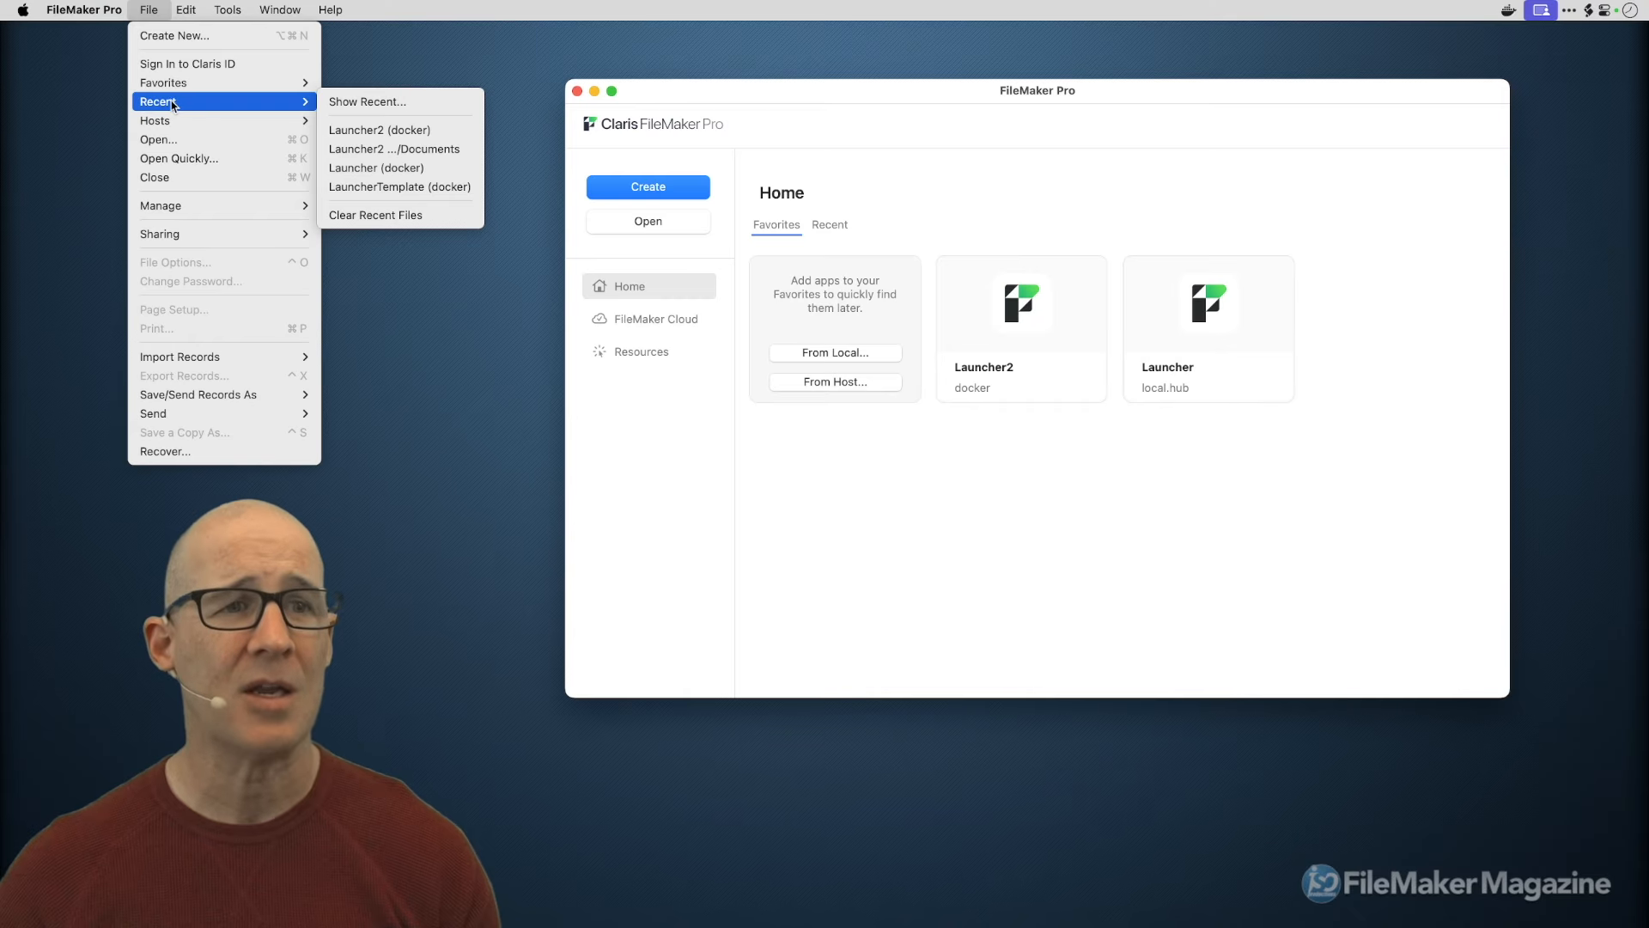
{"action": "left_click", "coordinate": [829, 534]}
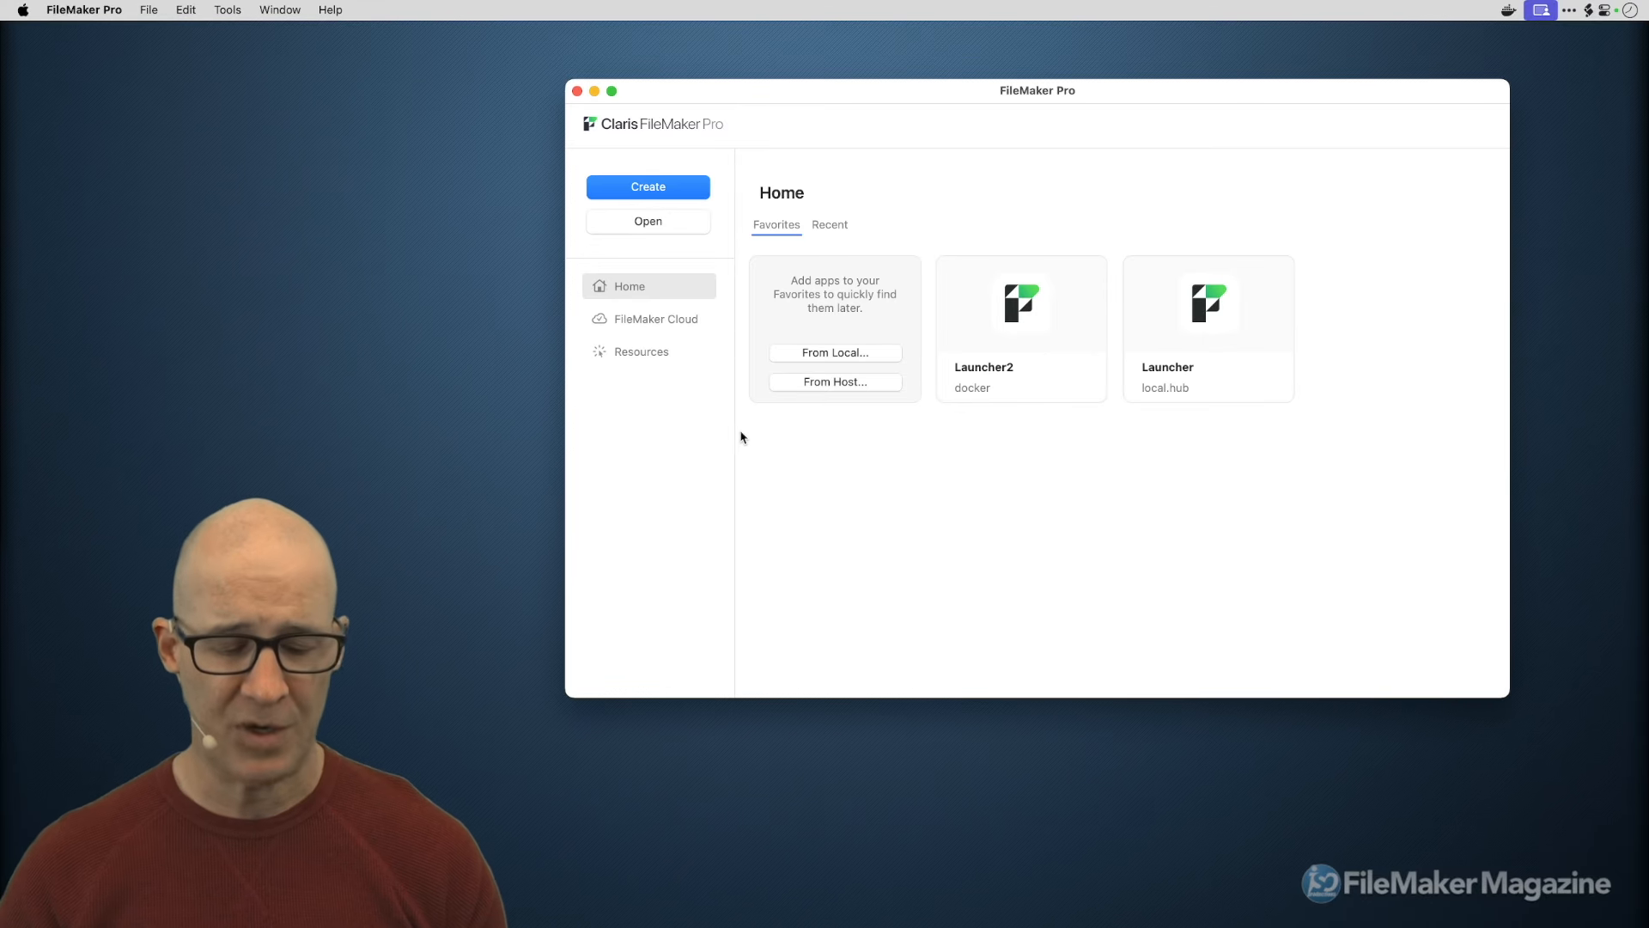
Open the Functions file, bring up its custom functions manager and review the function list and search option.
{"action": "key", "text": "super+o"}
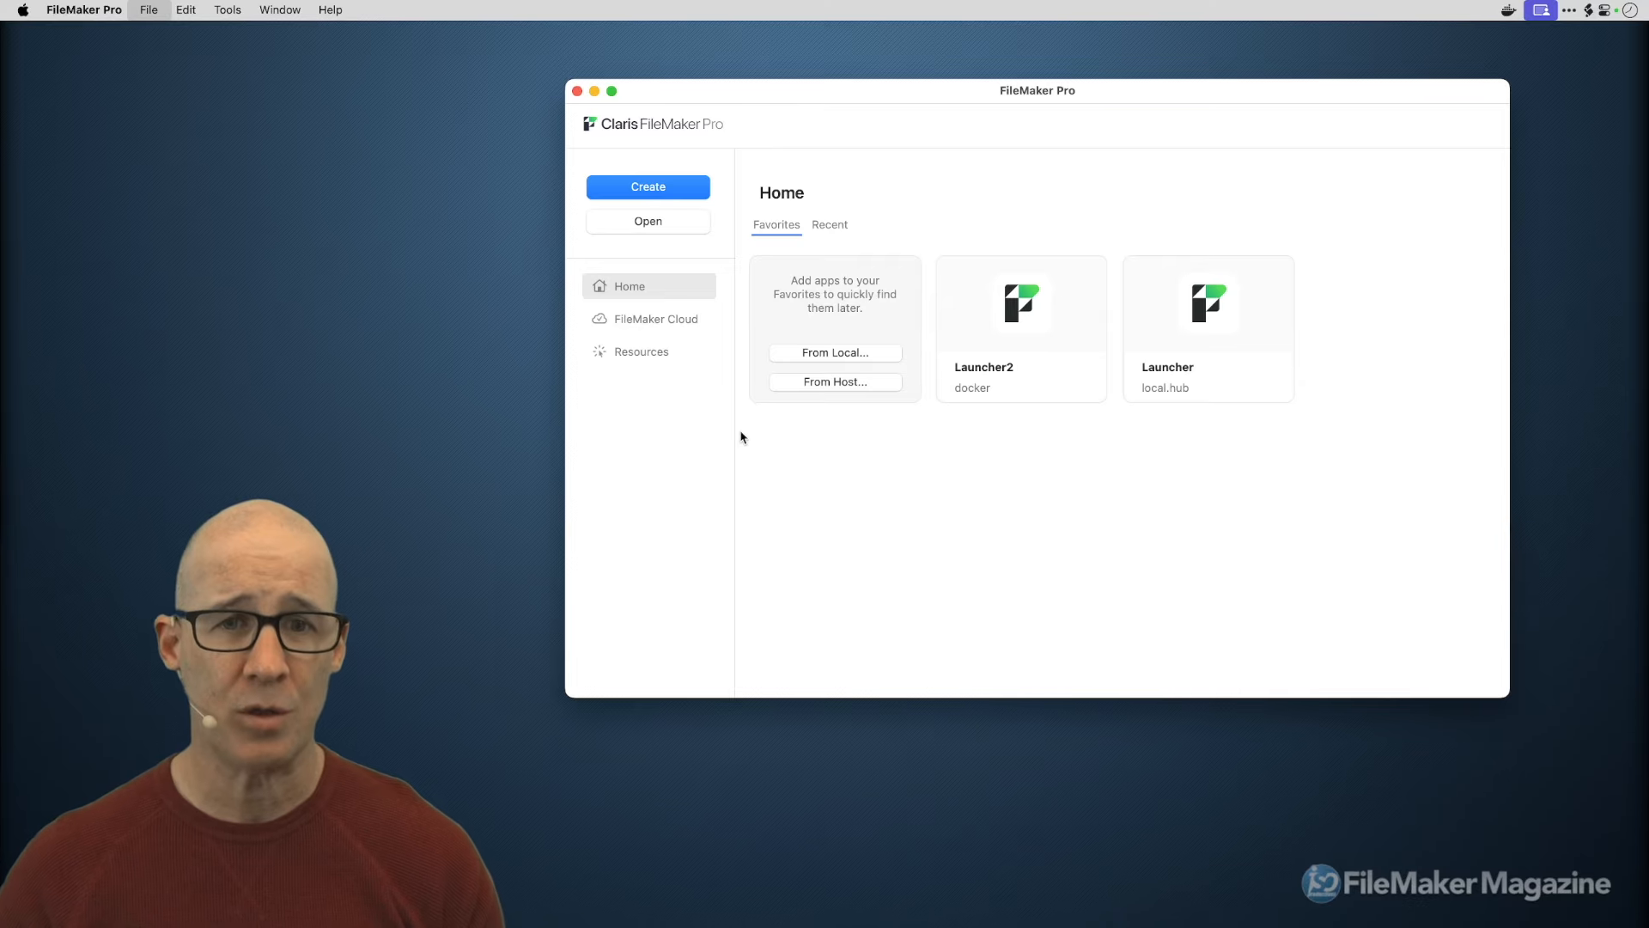
{"action": "left_click", "coordinate": [675, 200]}
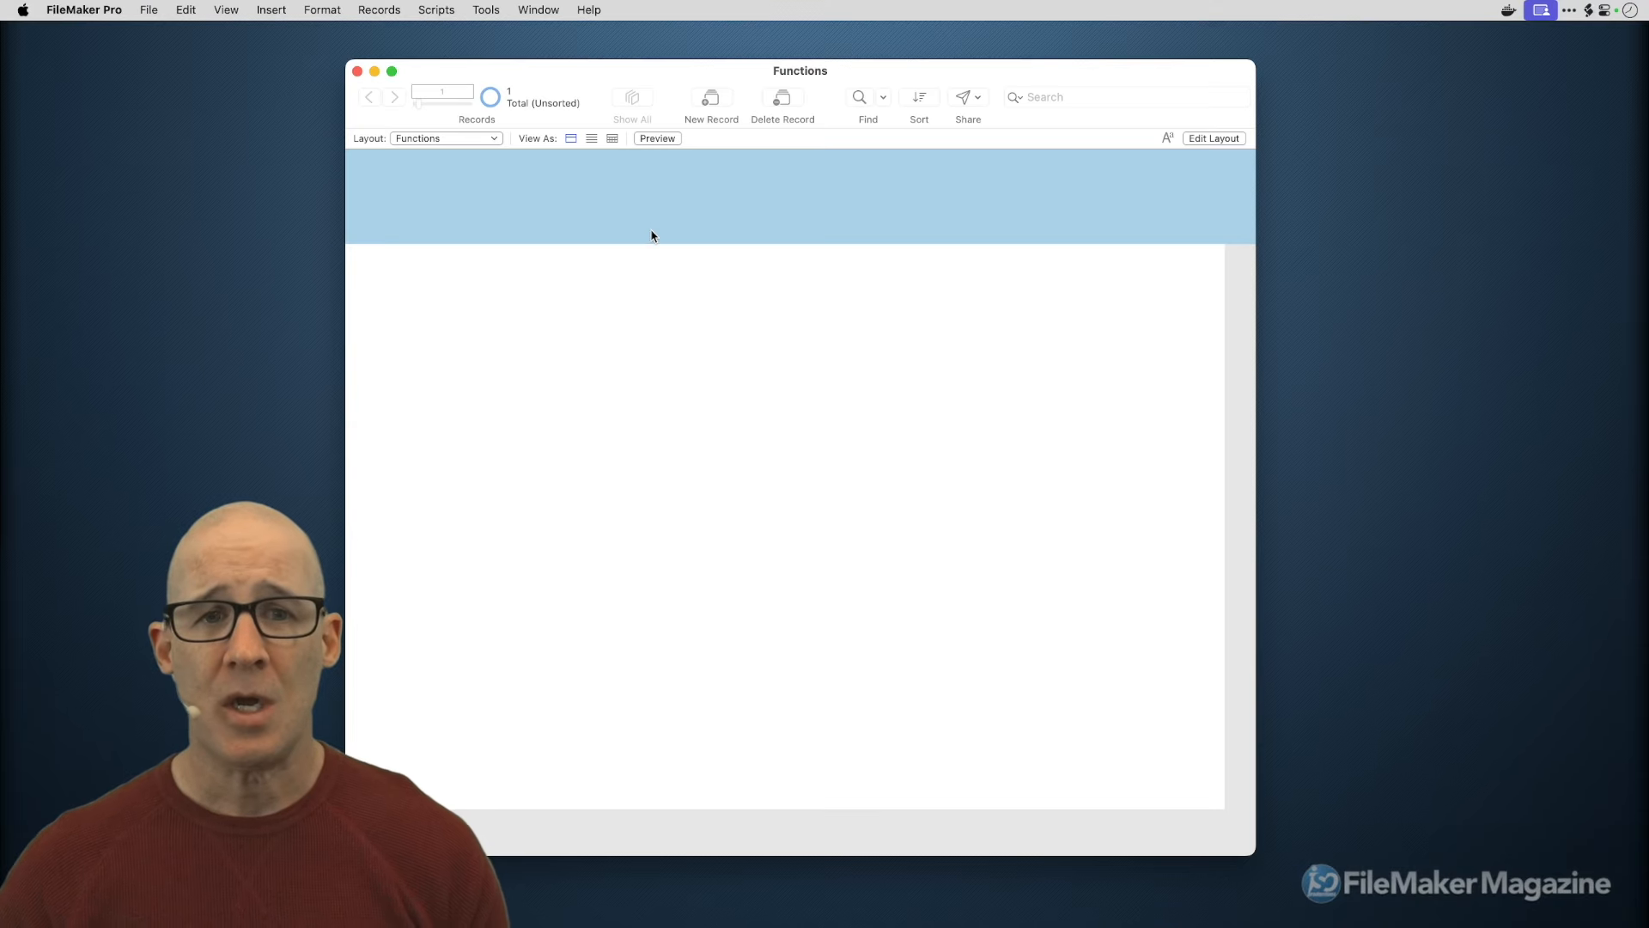
{"action": "left_click_drag", "start_coordinate": [879, 85], "coordinate": [845, 98]}
{"action": "key", "text": "super+shift+c"}
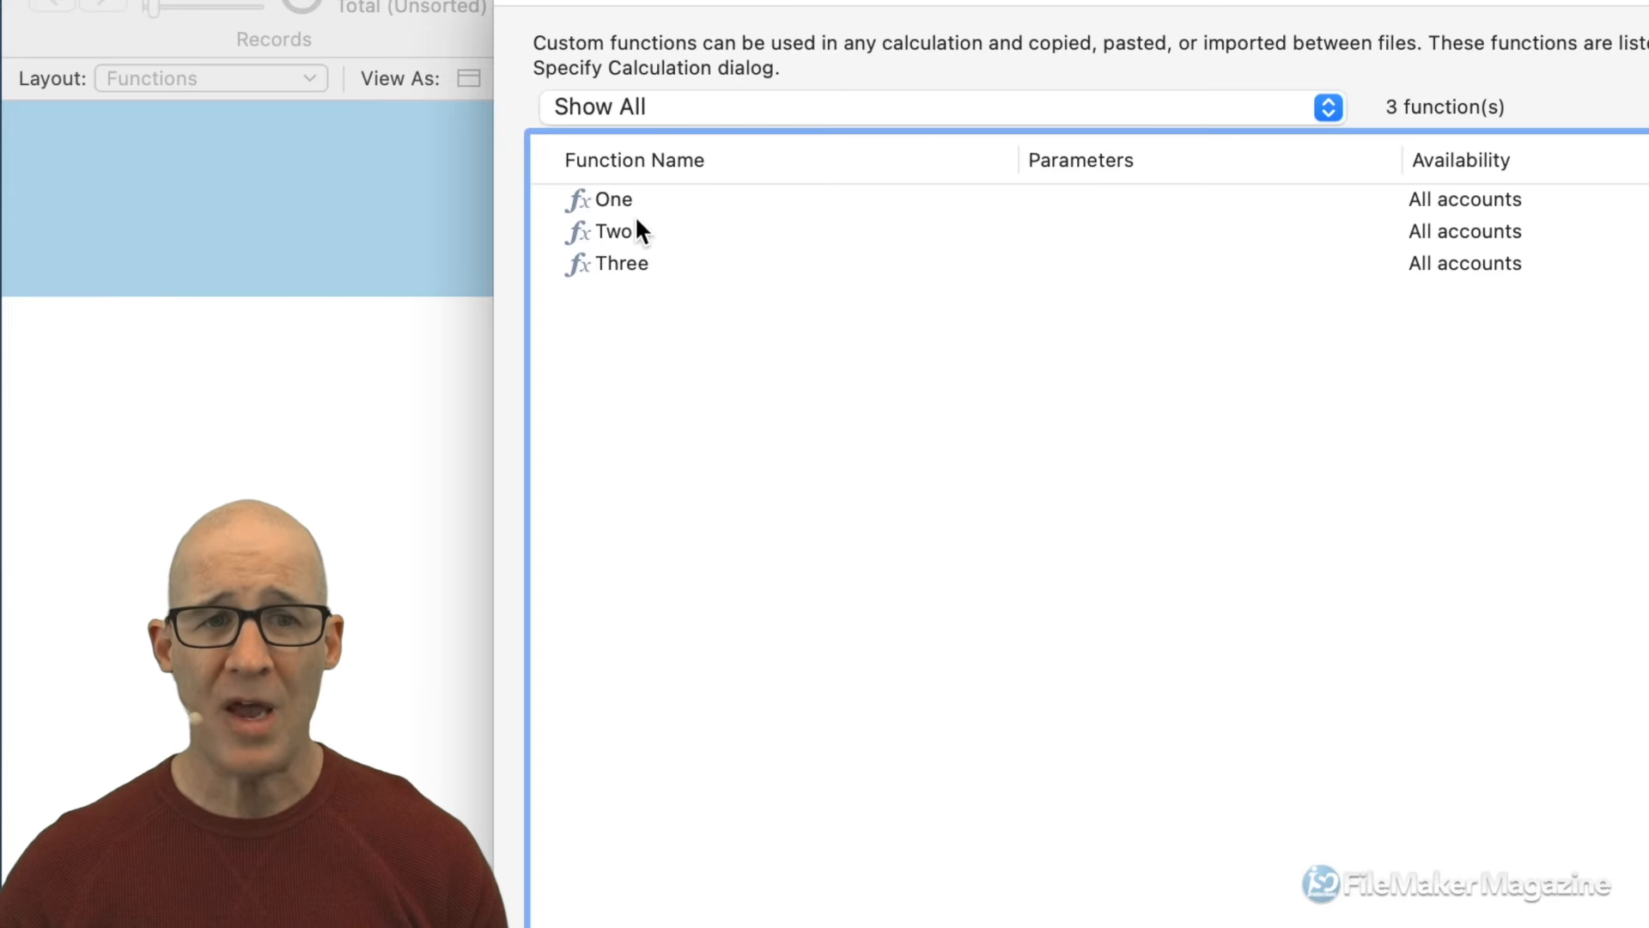
{"action": "left_click", "coordinate": [695, 196]}
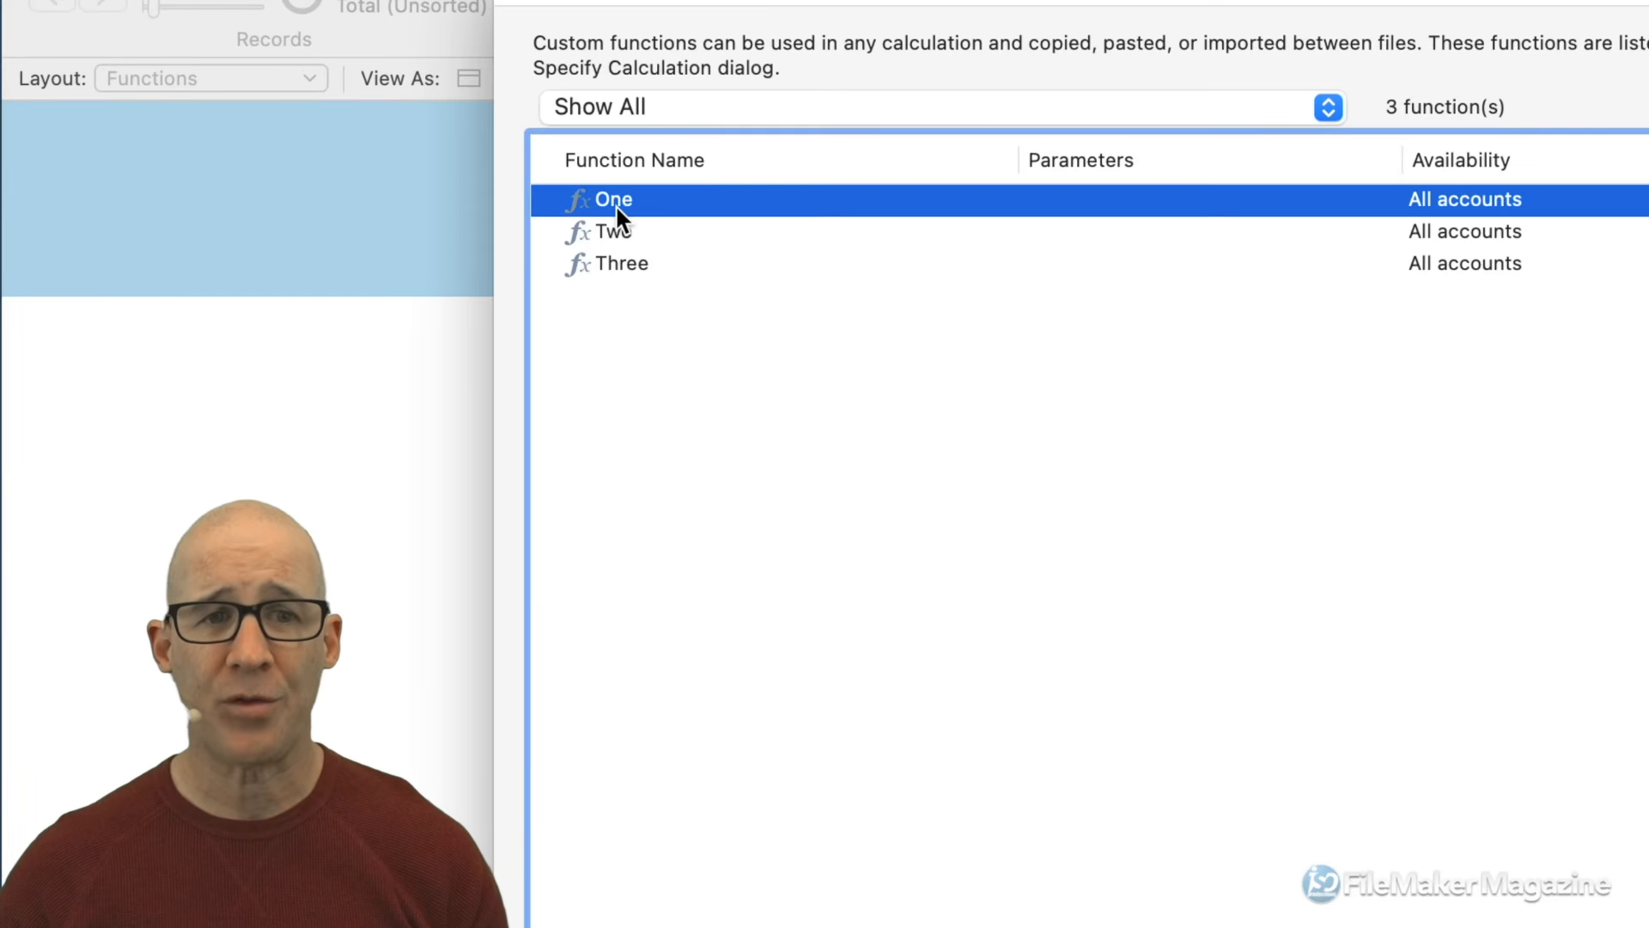
{"action": "left_click", "coordinate": [624, 257]}
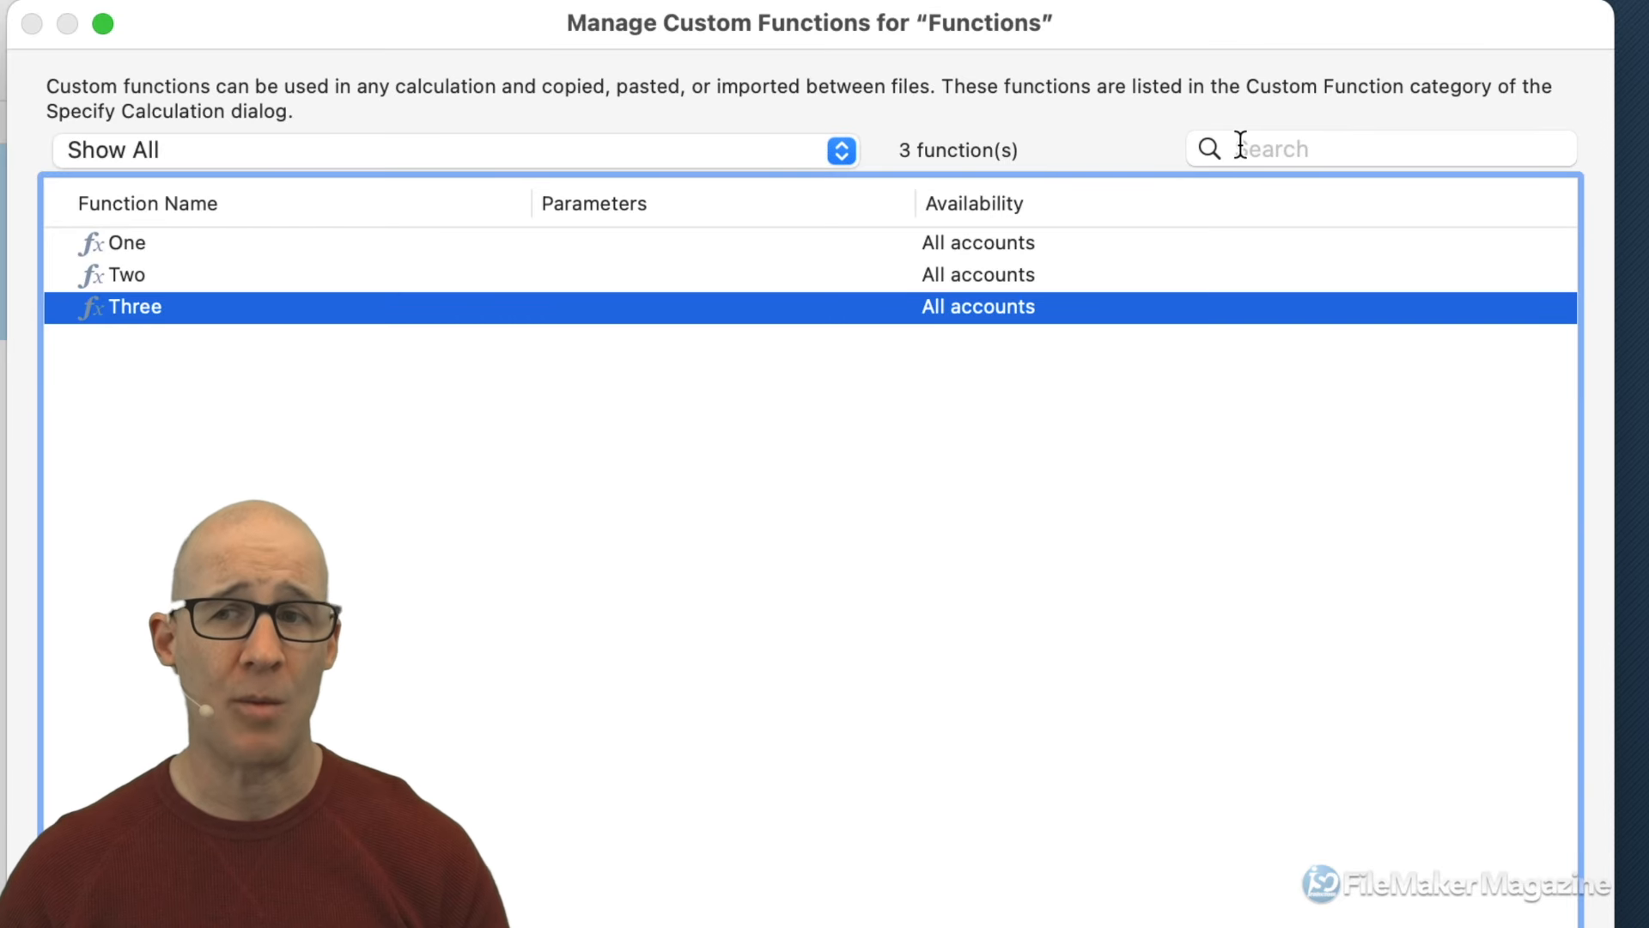
{"action": "left_click", "coordinate": [1270, 152]}
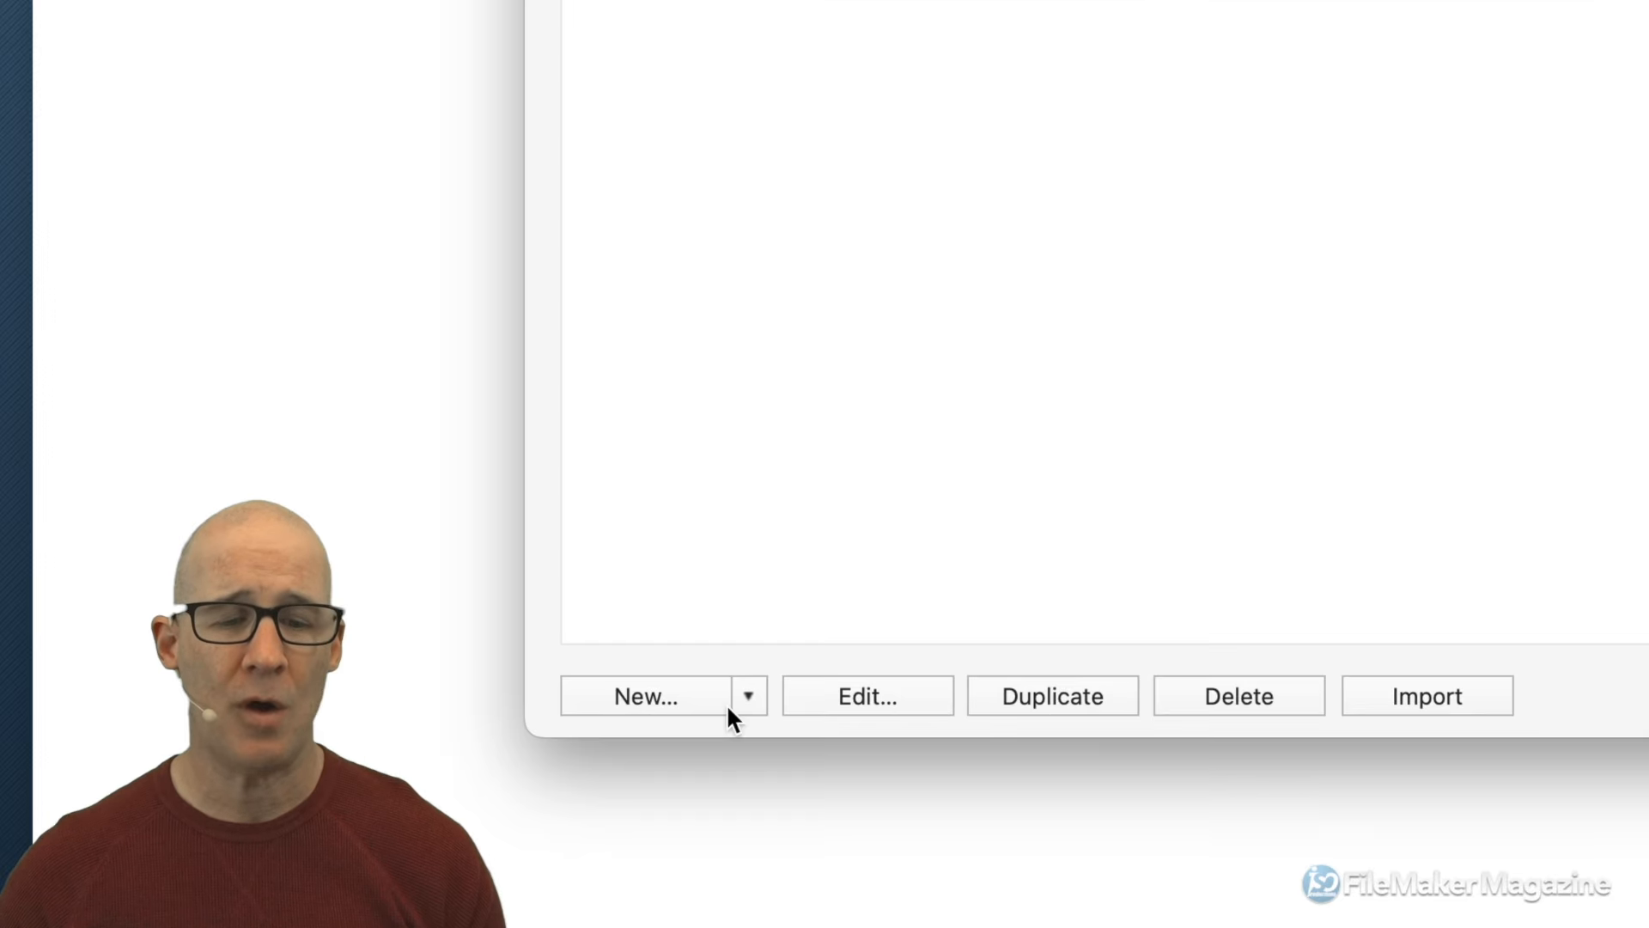
Create a custom function folder named Container and move function One into it.
{"action": "left_click", "coordinate": [743, 693]}
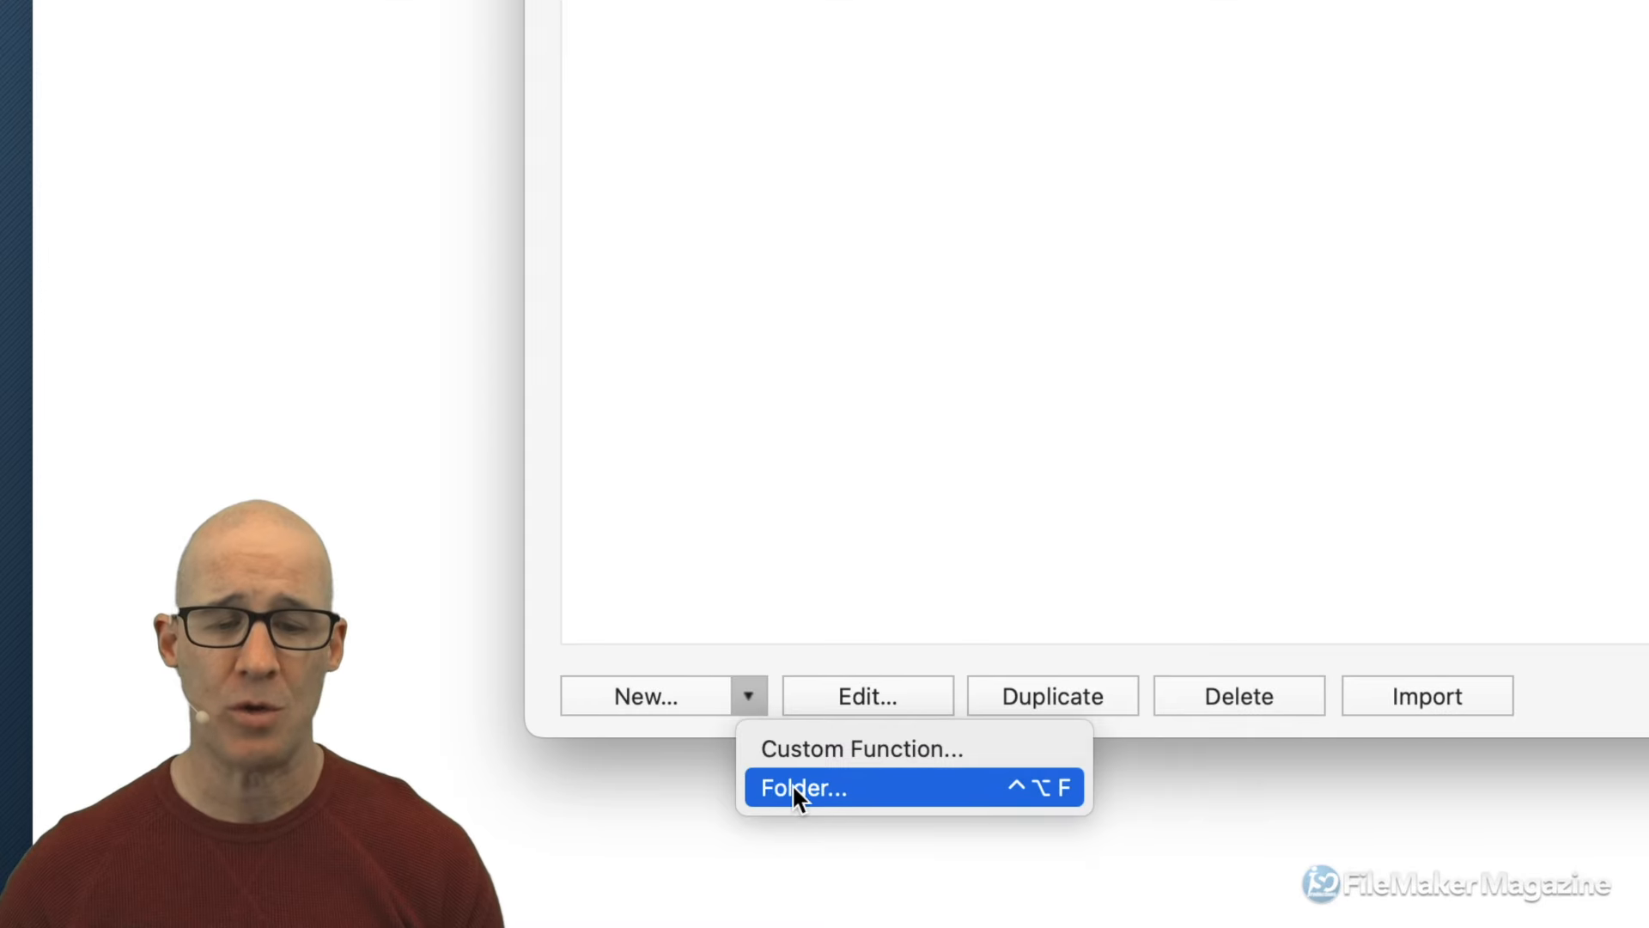
{"action": "left_click", "coordinate": [792, 783]}
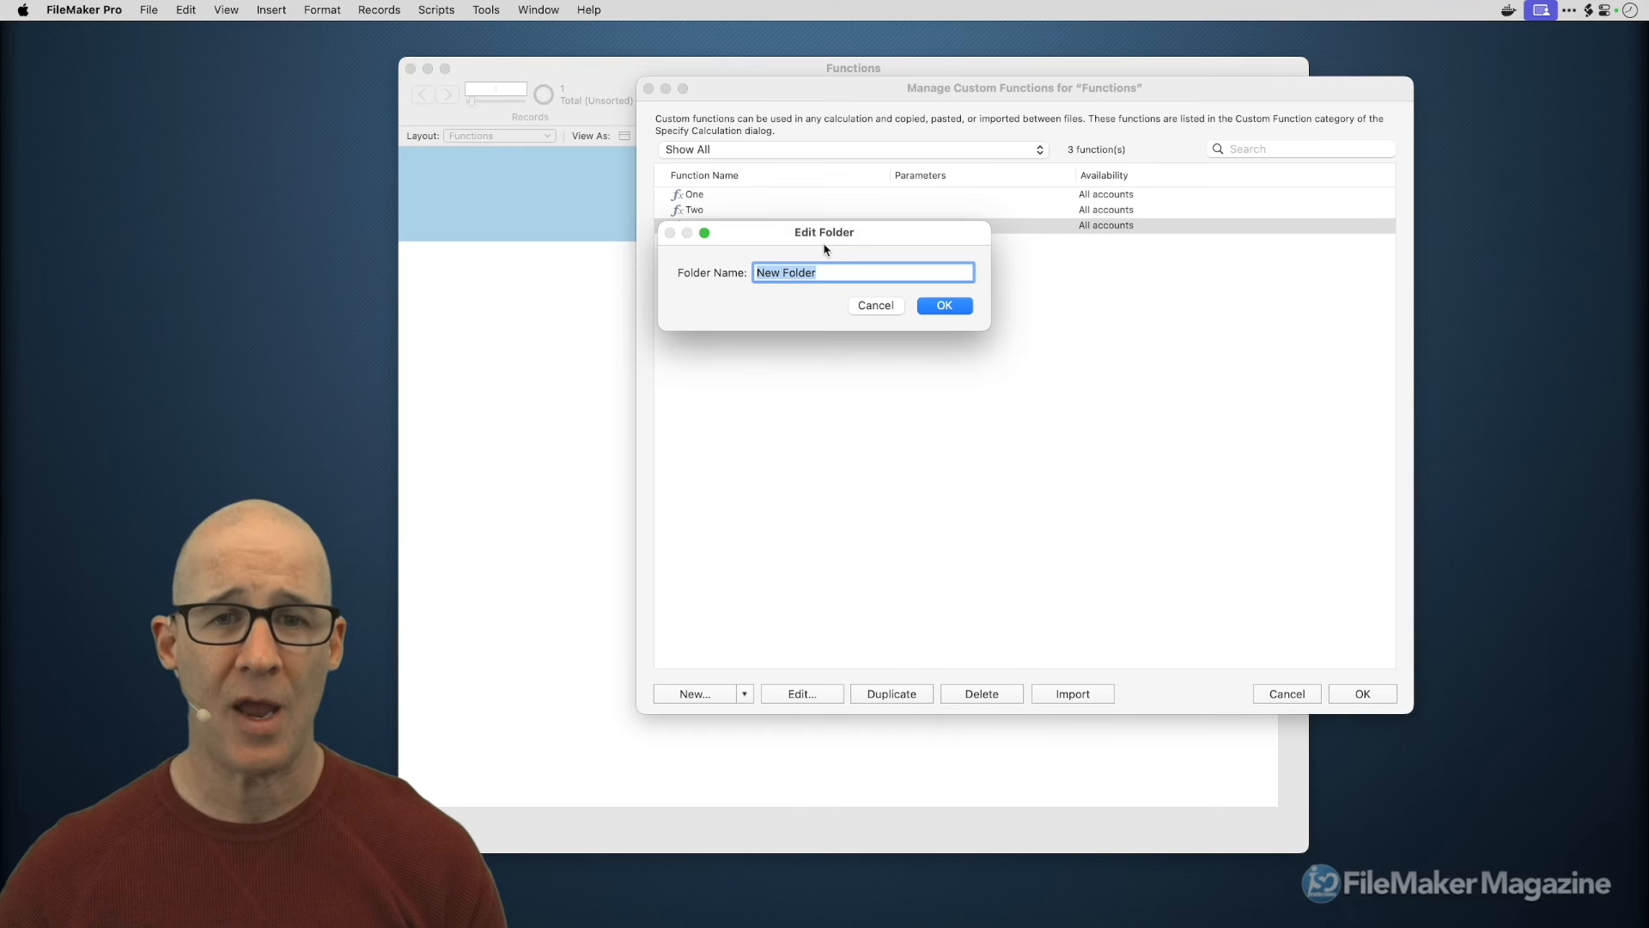
{"action": "type", "text": "Container"}
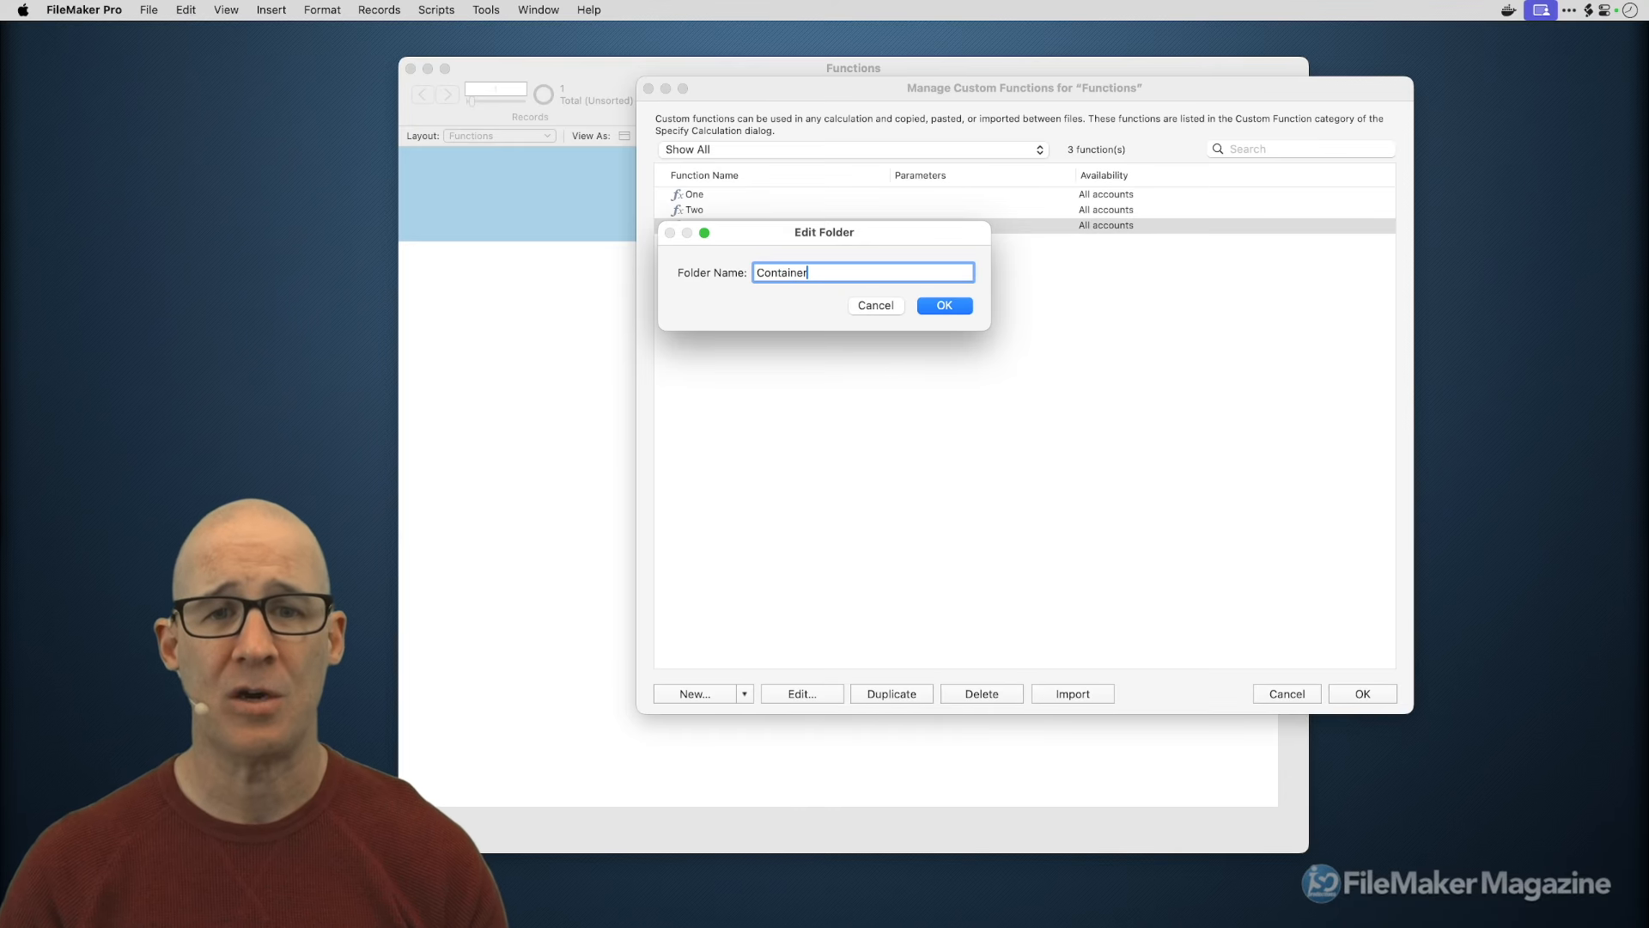
{"action": "key", "text": "Return"}
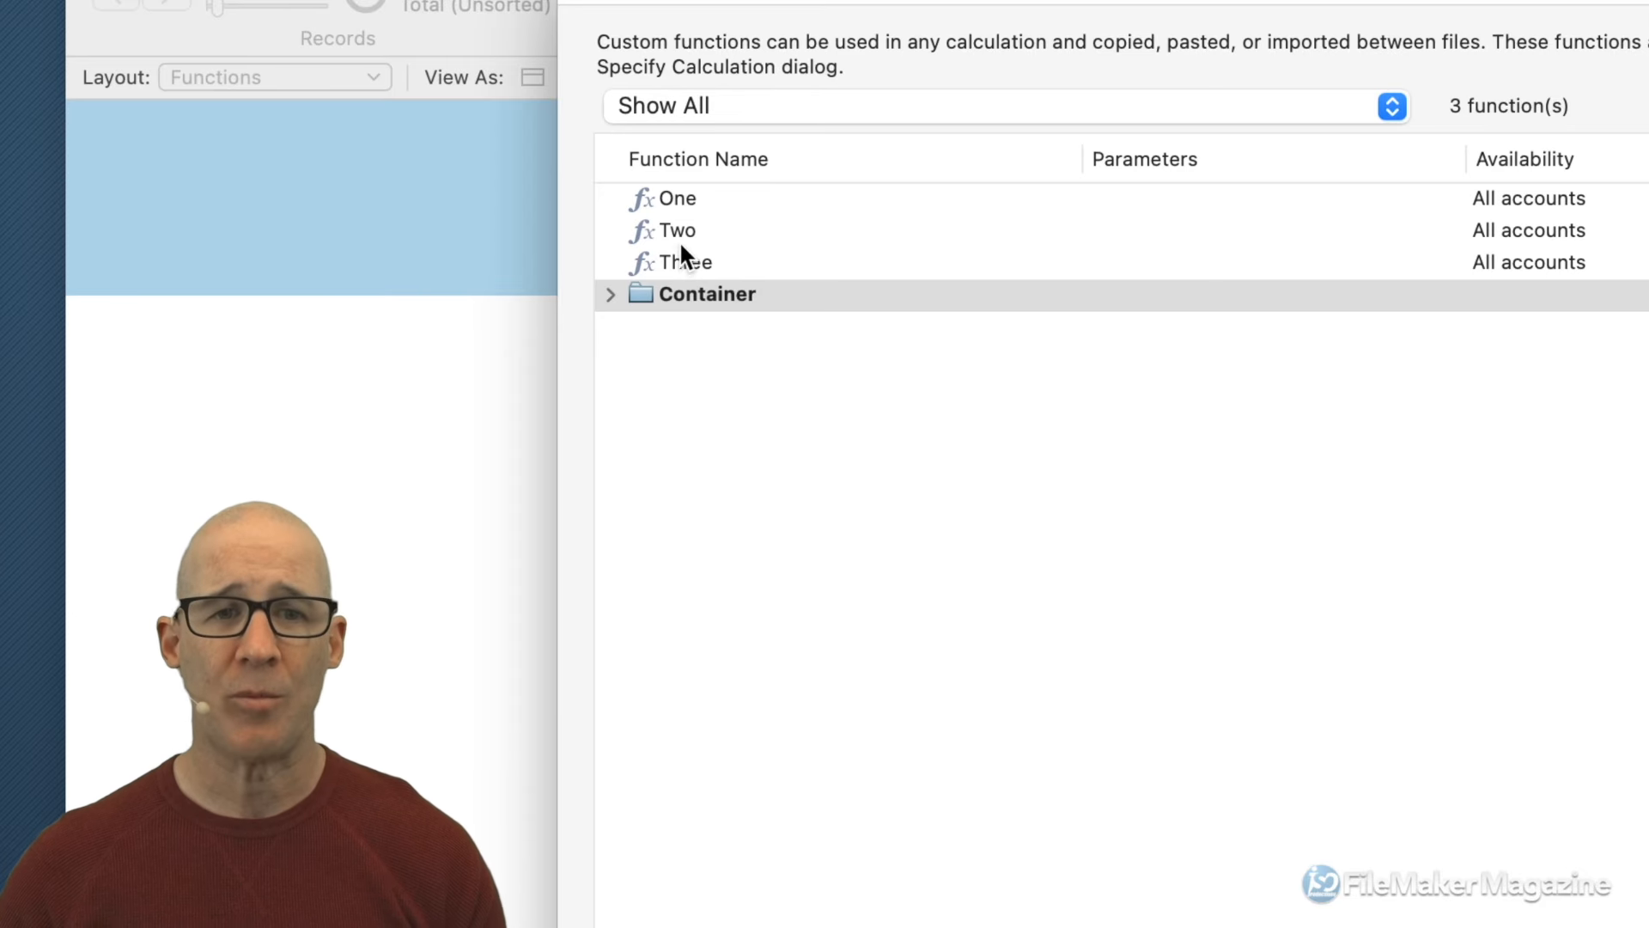
{"action": "left_click_drag", "start_coordinate": [677, 194], "coordinate": [770, 332]}
{"action": "left_click", "coordinate": [717, 263]}
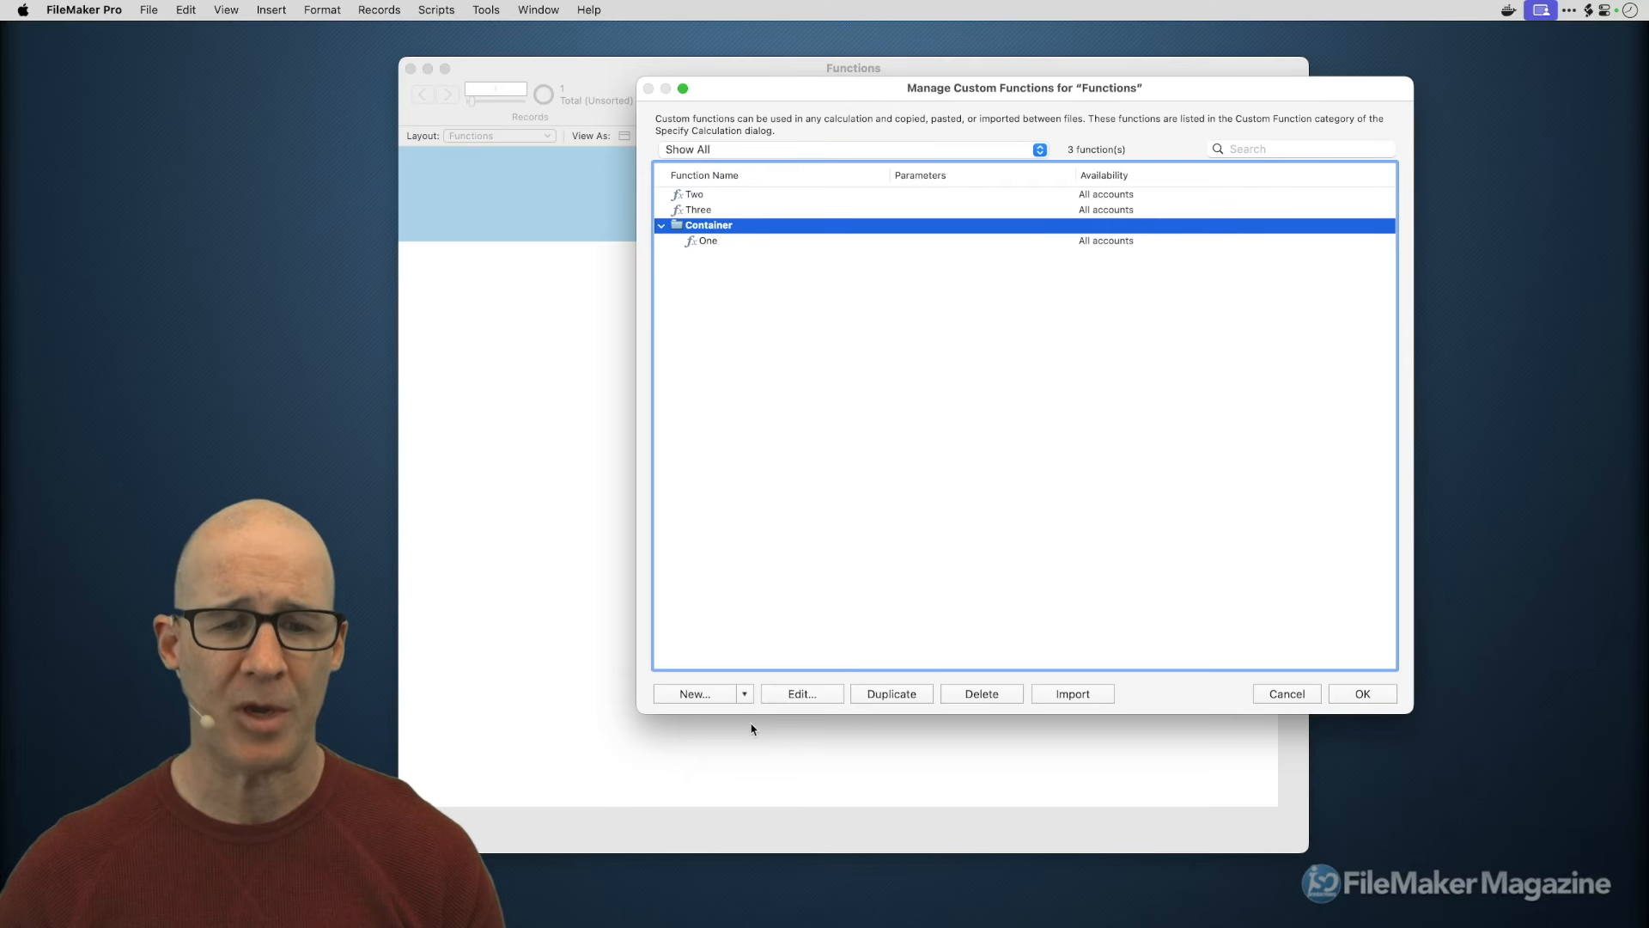
Create a folder named Another and place it at the root level directly above the Container folder.
{"action": "left_click", "coordinate": [744, 693]}
{"action": "left_click", "coordinate": [763, 739]}
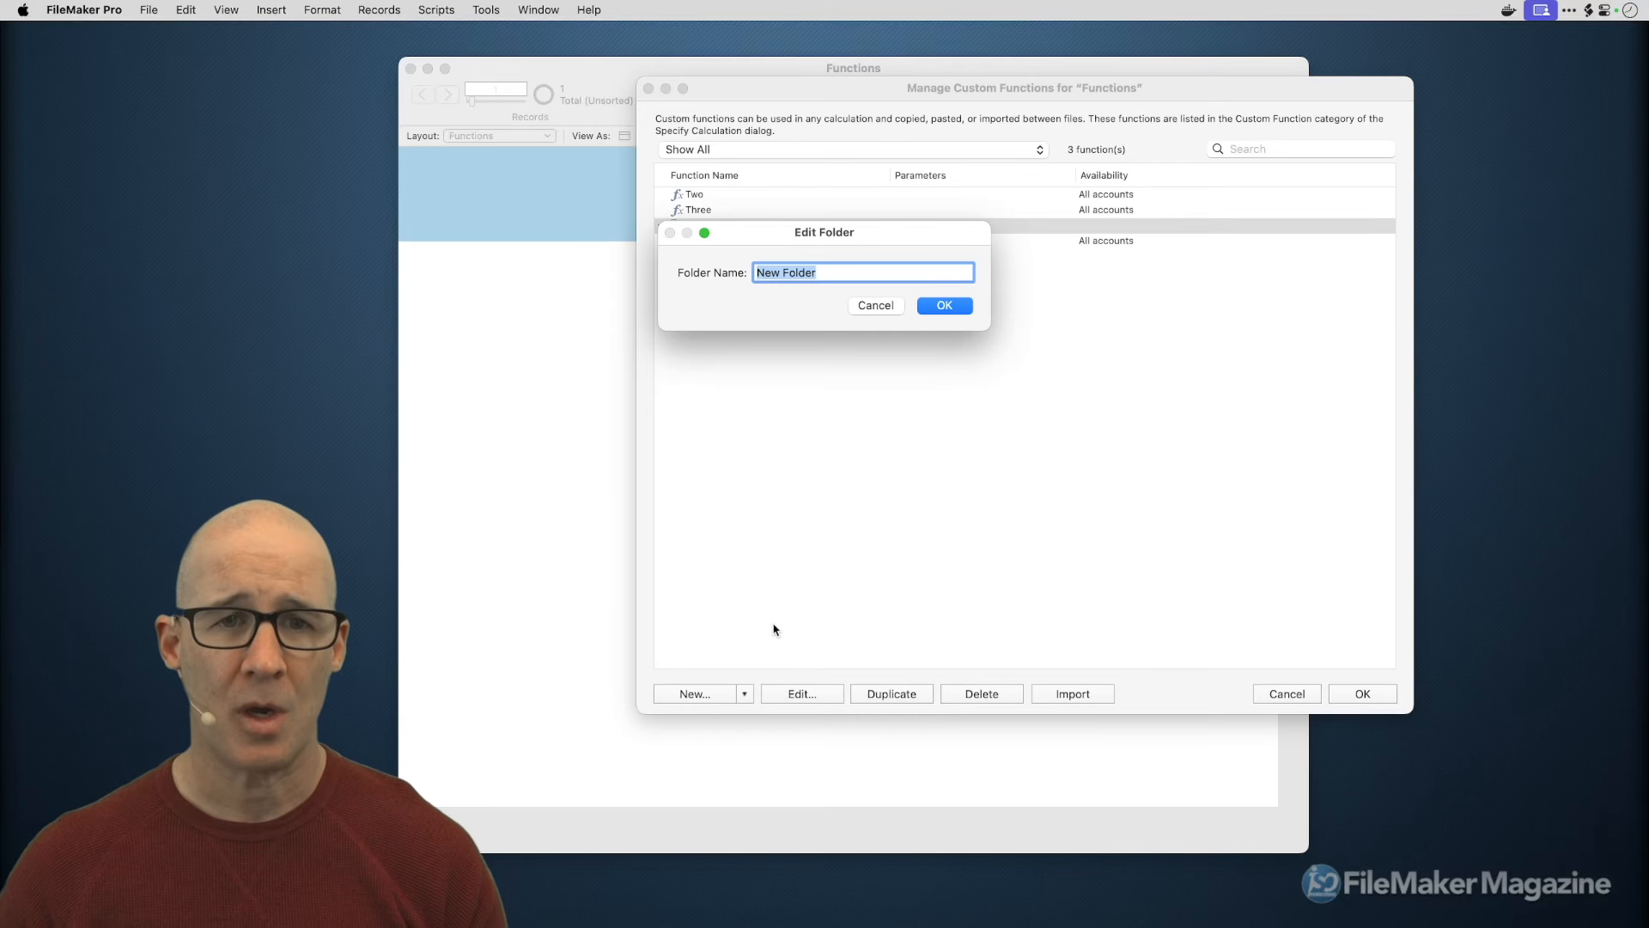
{"action": "type", "text": "Another"}
{"action": "key", "text": "Return"}
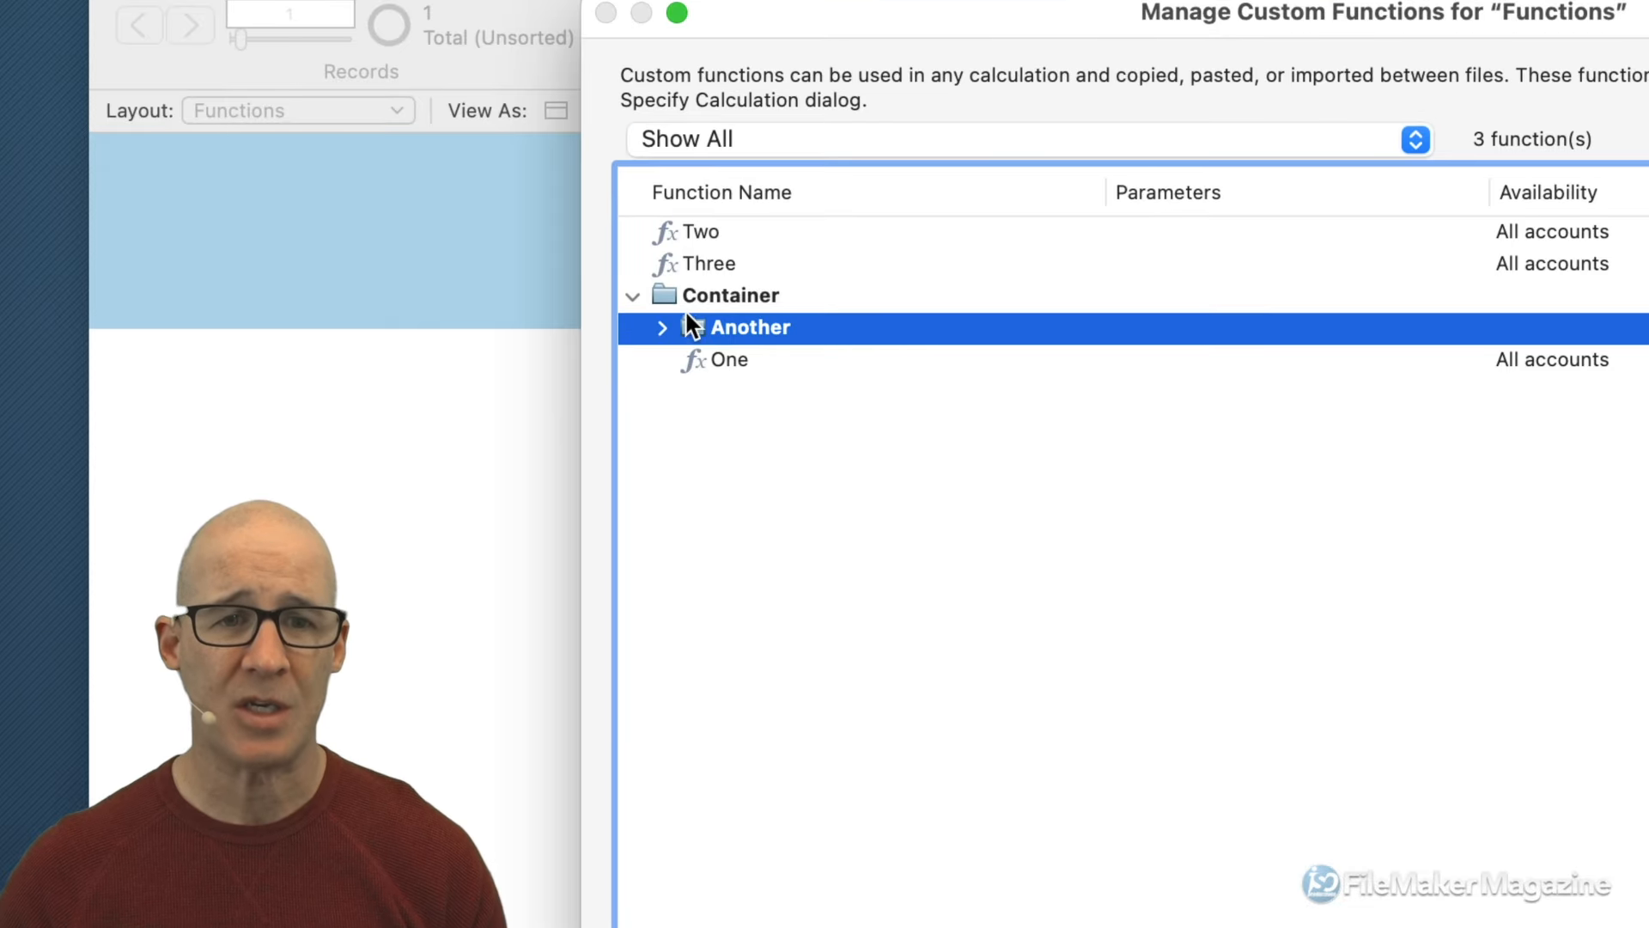
{"action": "mouse_move", "coordinate": [685, 314]}
{"action": "left_mouse_down"}
{"action": "mouse_move", "coordinate": [661, 311]}
{"action": "mouse_move", "coordinate": [643, 273]}
{"action": "mouse_move", "coordinate": [672, 295]}
{"action": "left_mouse_up"}
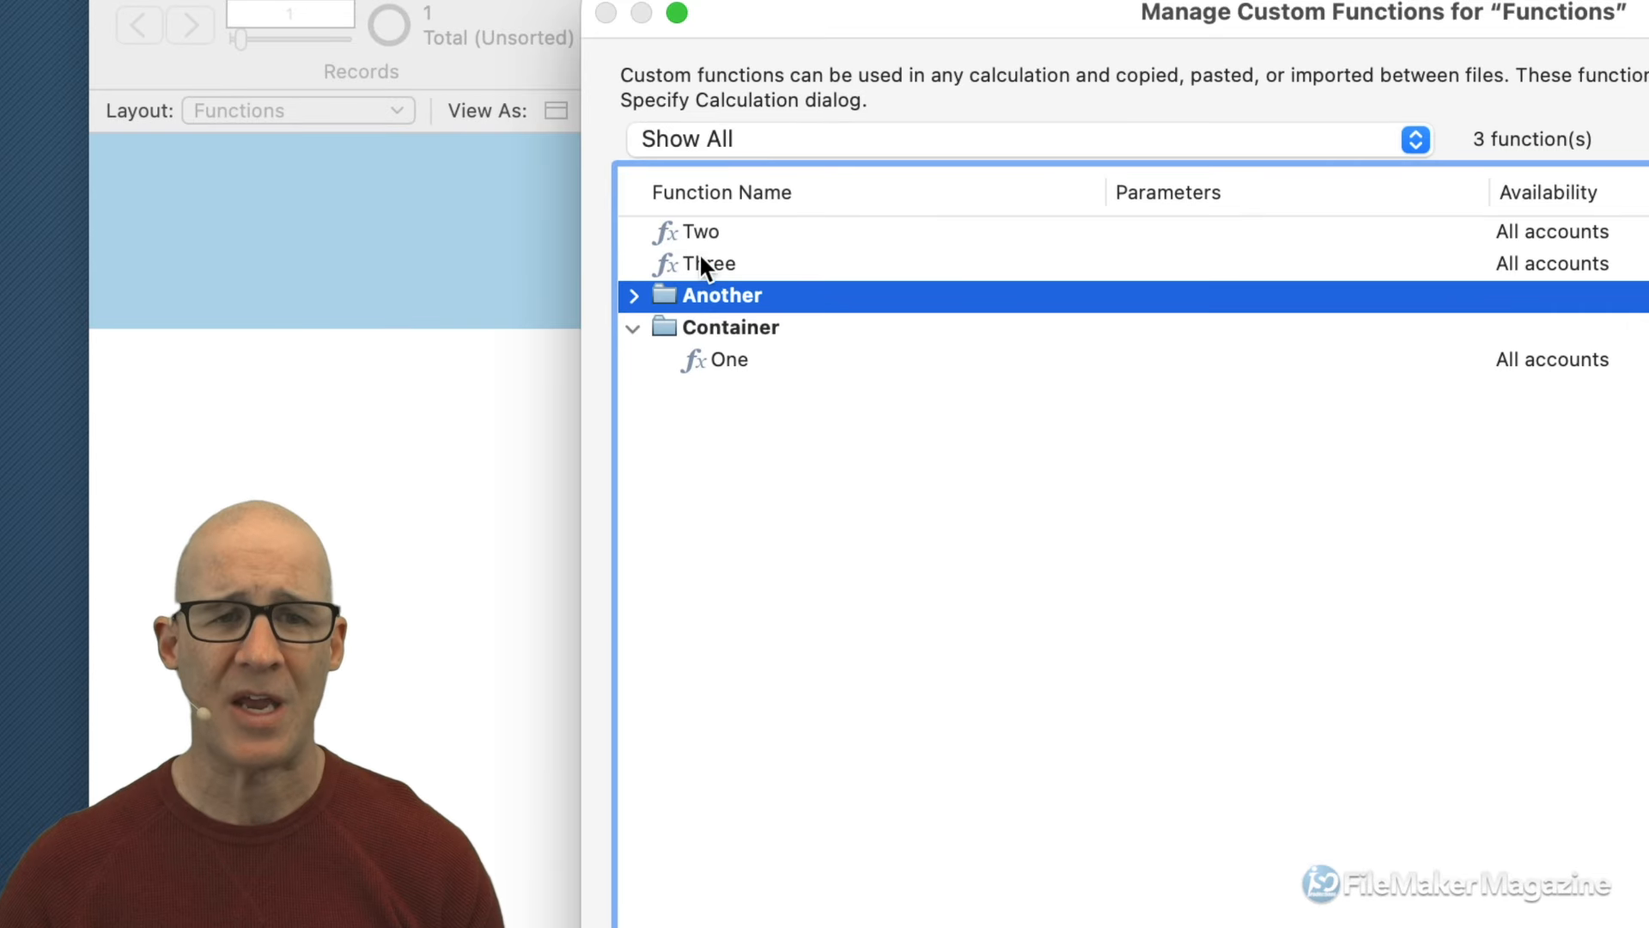
Distribute the functions between the folders, with One and Two inside Another and Three inside Container.
{"action": "left_click", "coordinate": [715, 228]}
{"action": "left_click_drag", "start_coordinate": [706, 228], "coordinate": [722, 296]}
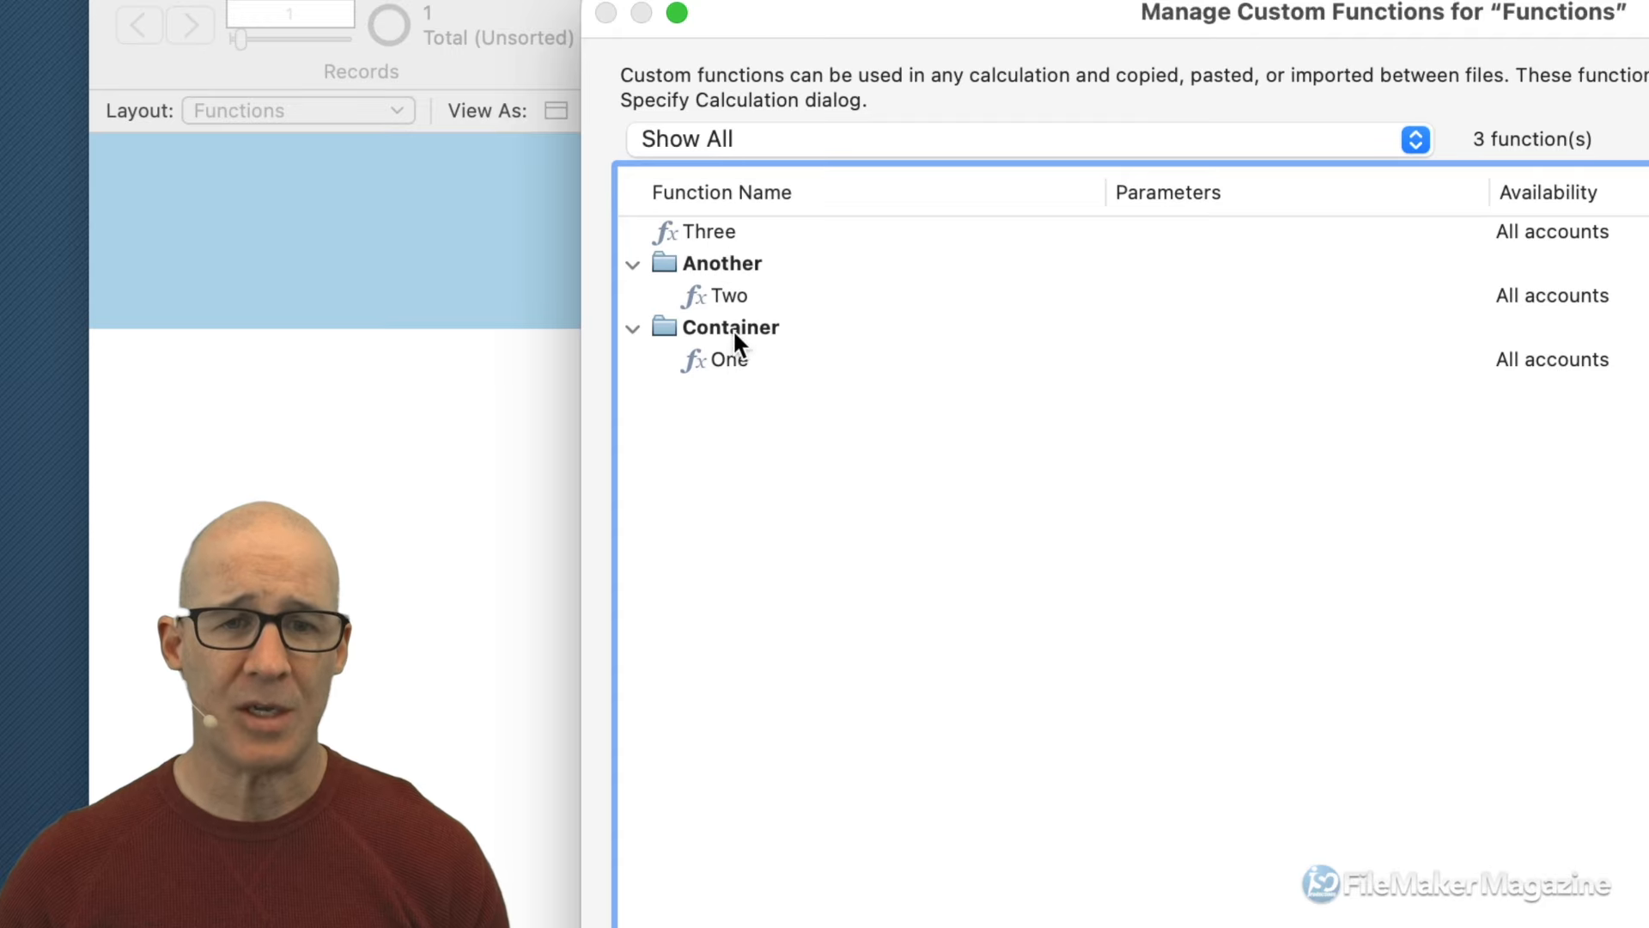
{"action": "mouse_move", "coordinate": [731, 352]}
{"action": "left_mouse_down"}
{"action": "mouse_move", "coordinate": [740, 280]}
{"action": "mouse_move", "coordinate": [749, 374]}
{"action": "left_mouse_up"}
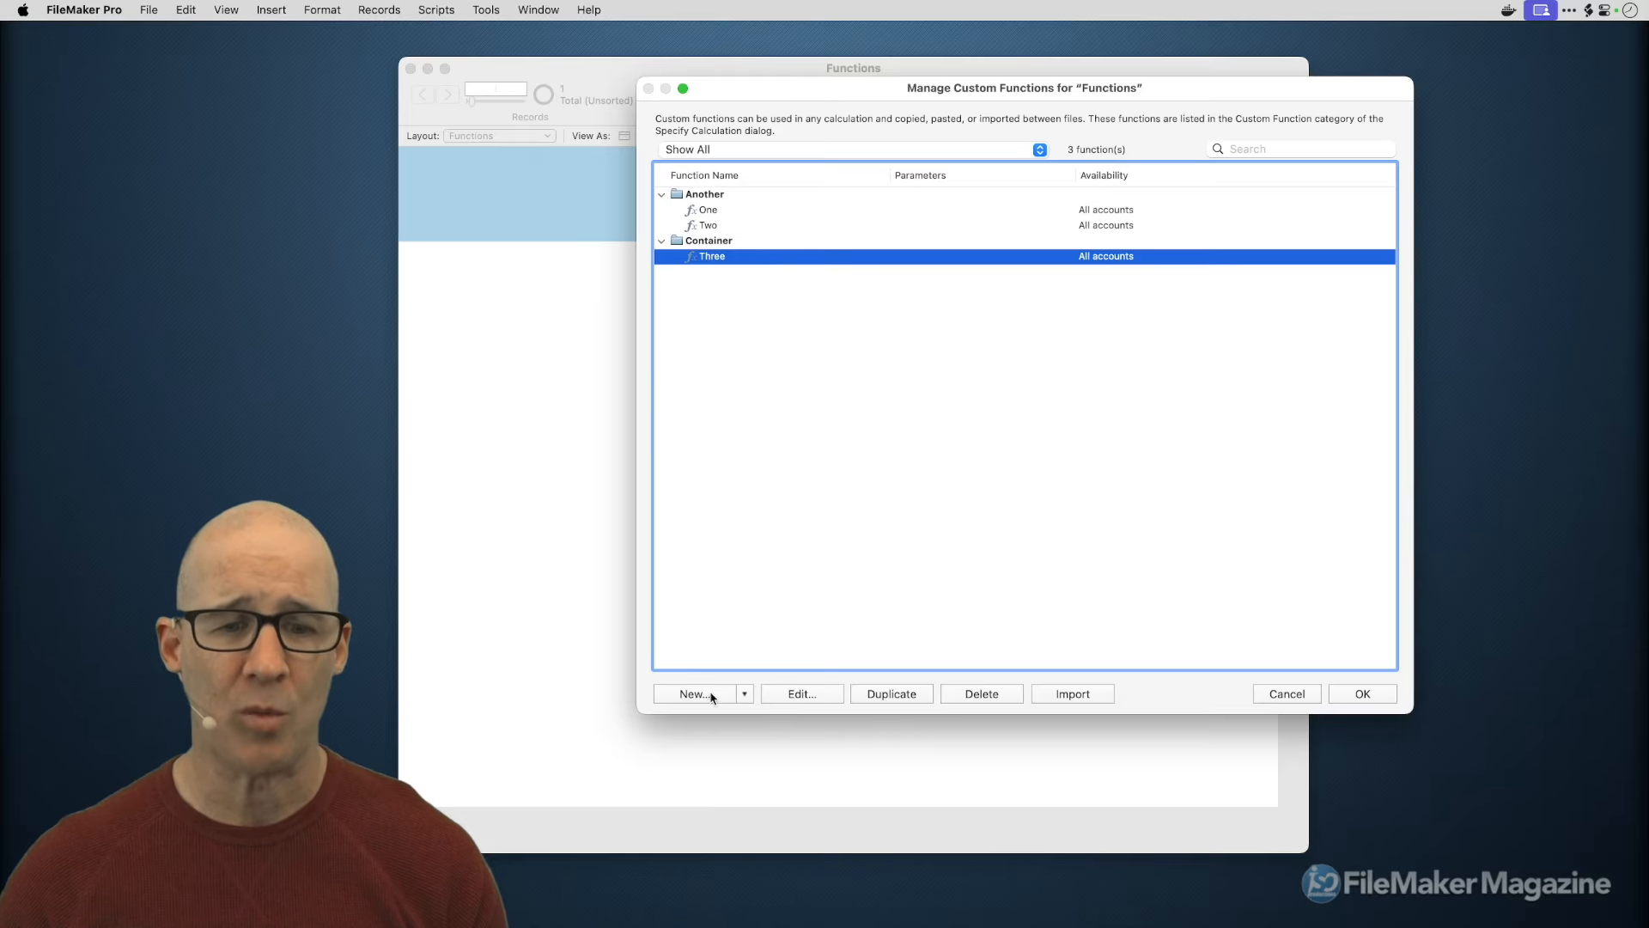
Create a custom function named Root and move it to the root level above the Another folder.
{"action": "left_click", "coordinate": [696, 696]}
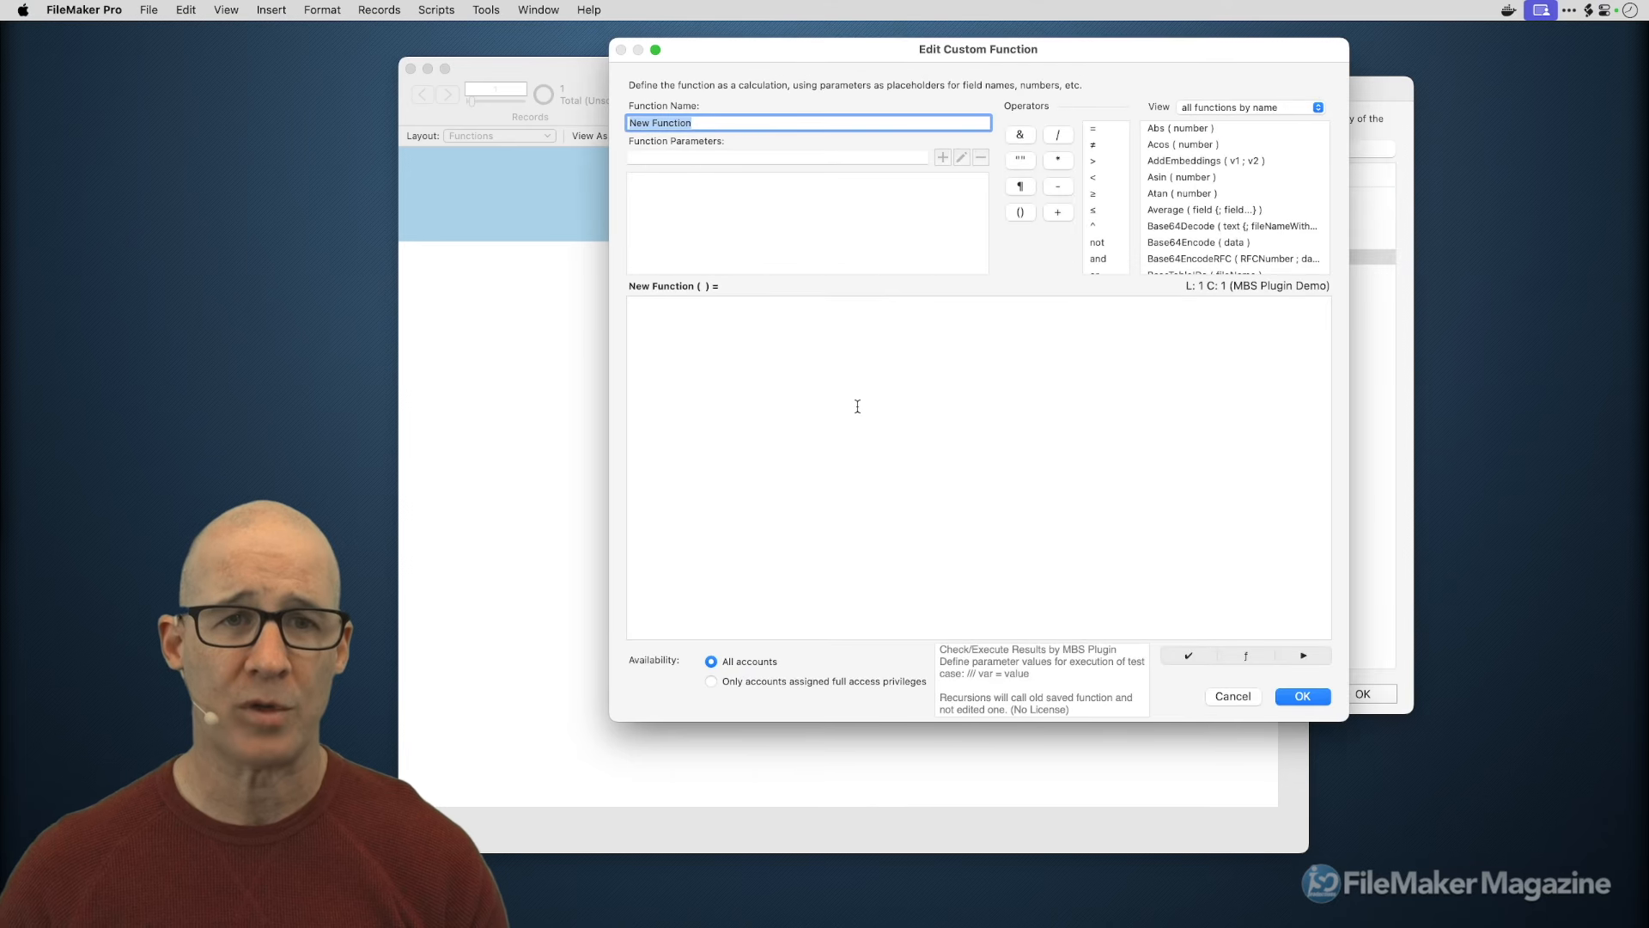
{"action": "type", "text": "Root"}
{"action": "key", "text": "Return"}
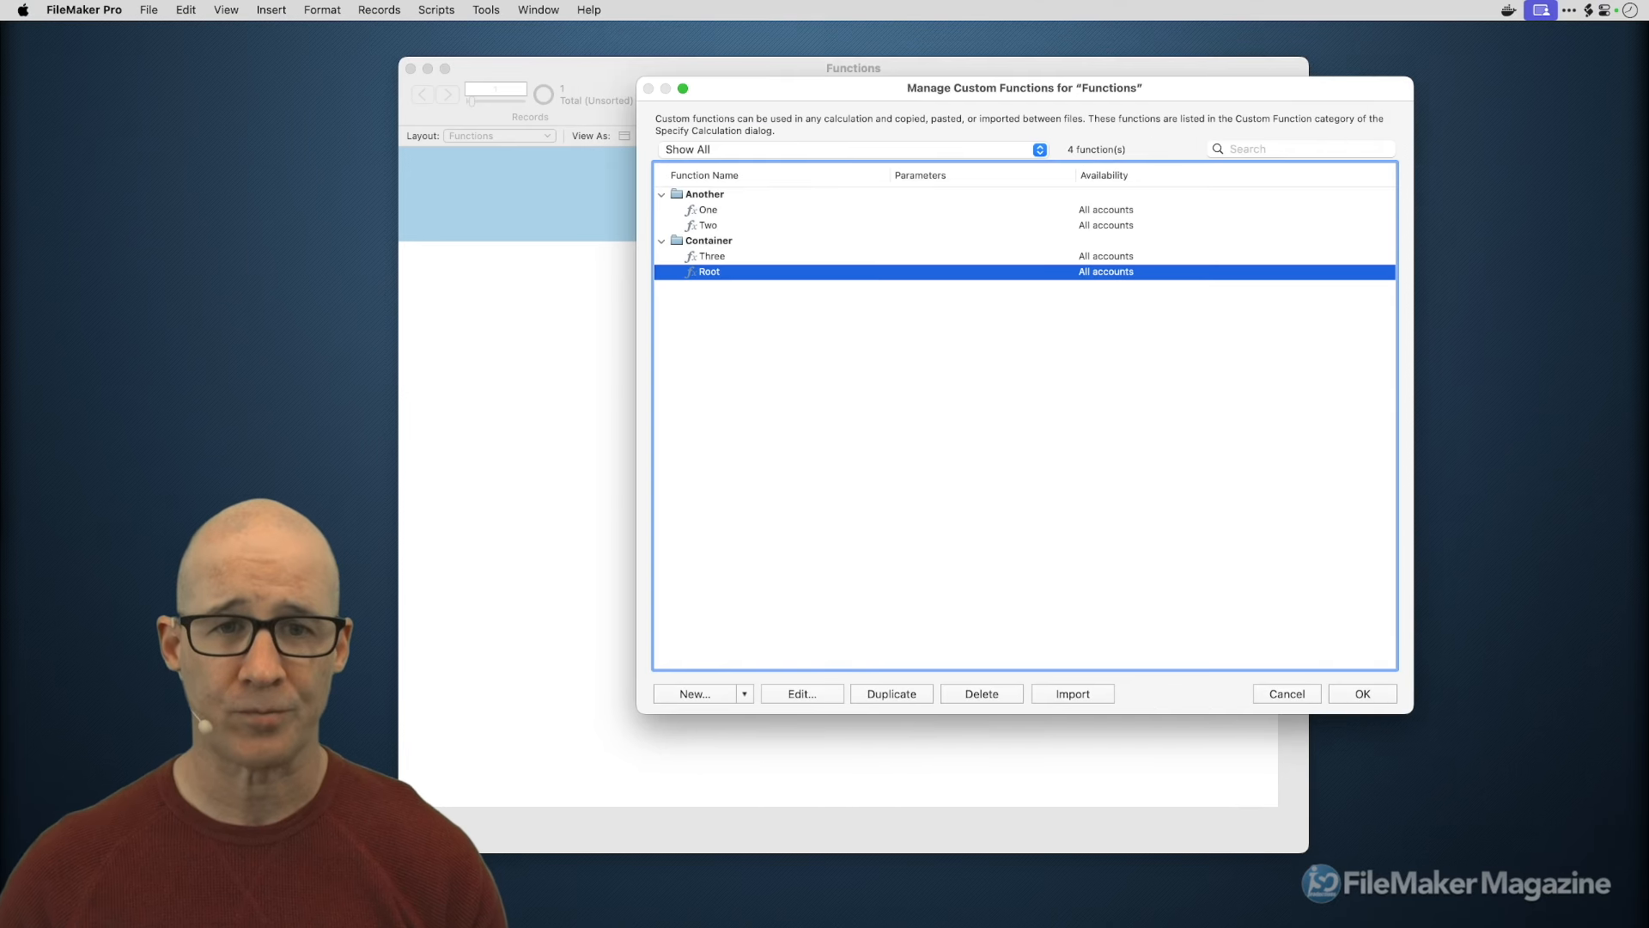
{"action": "left_click_drag", "start_coordinate": [705, 276], "coordinate": [723, 187]}
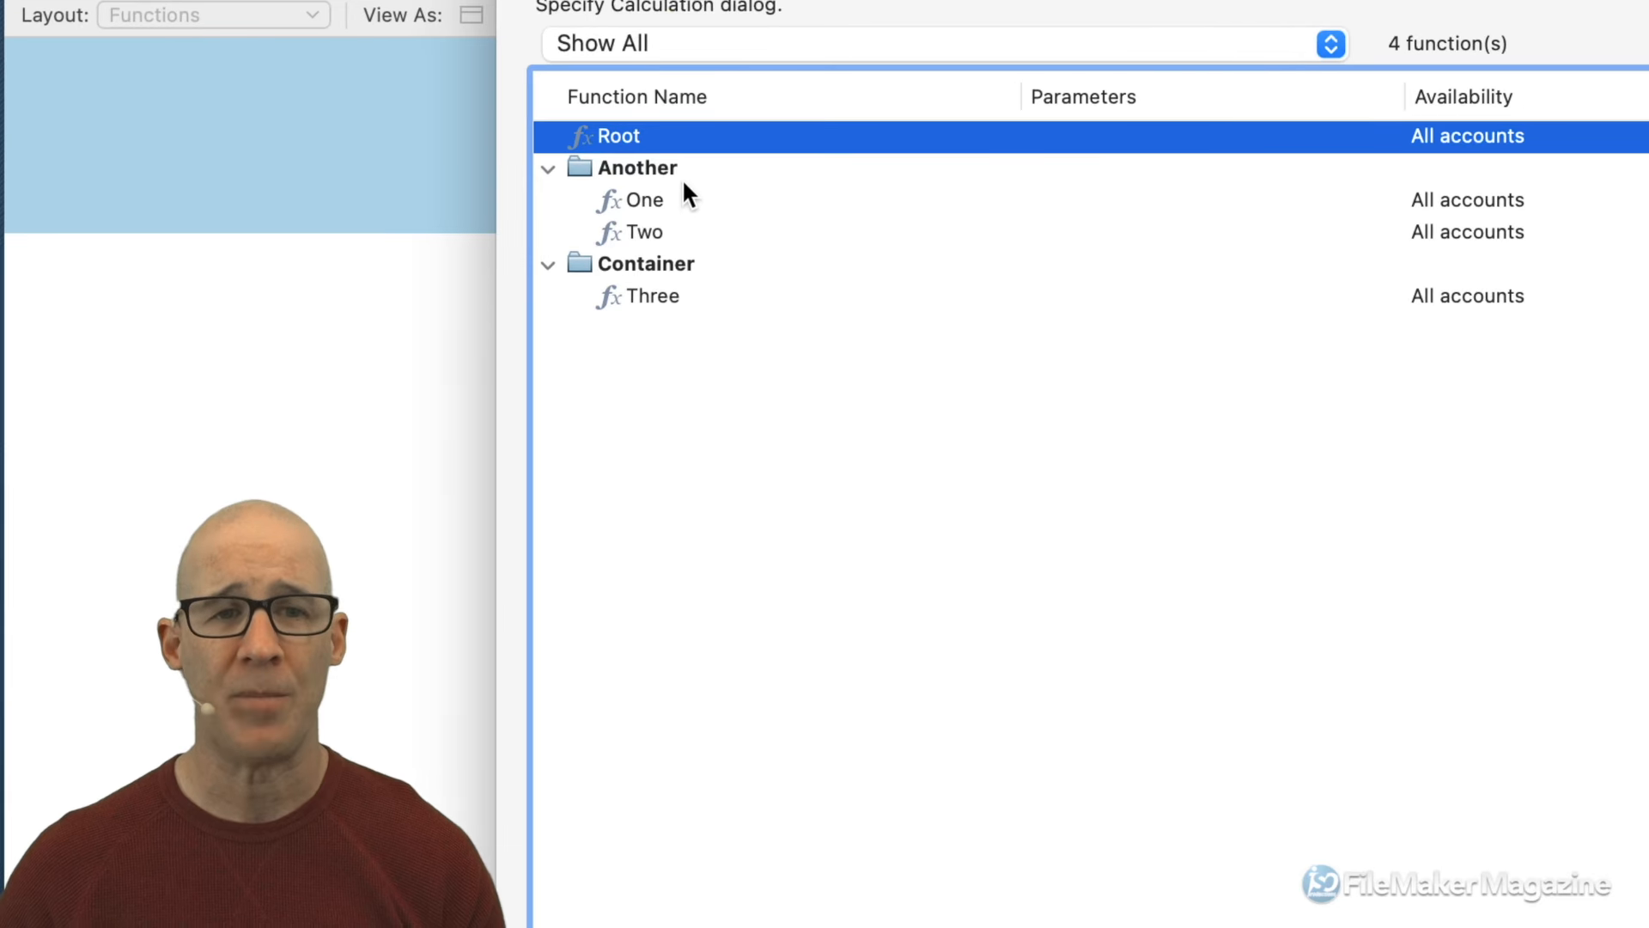
Reorder function Two above One inside the Another folder.
{"action": "left_click", "coordinate": [678, 171]}
{"action": "left_click", "coordinate": [682, 201]}
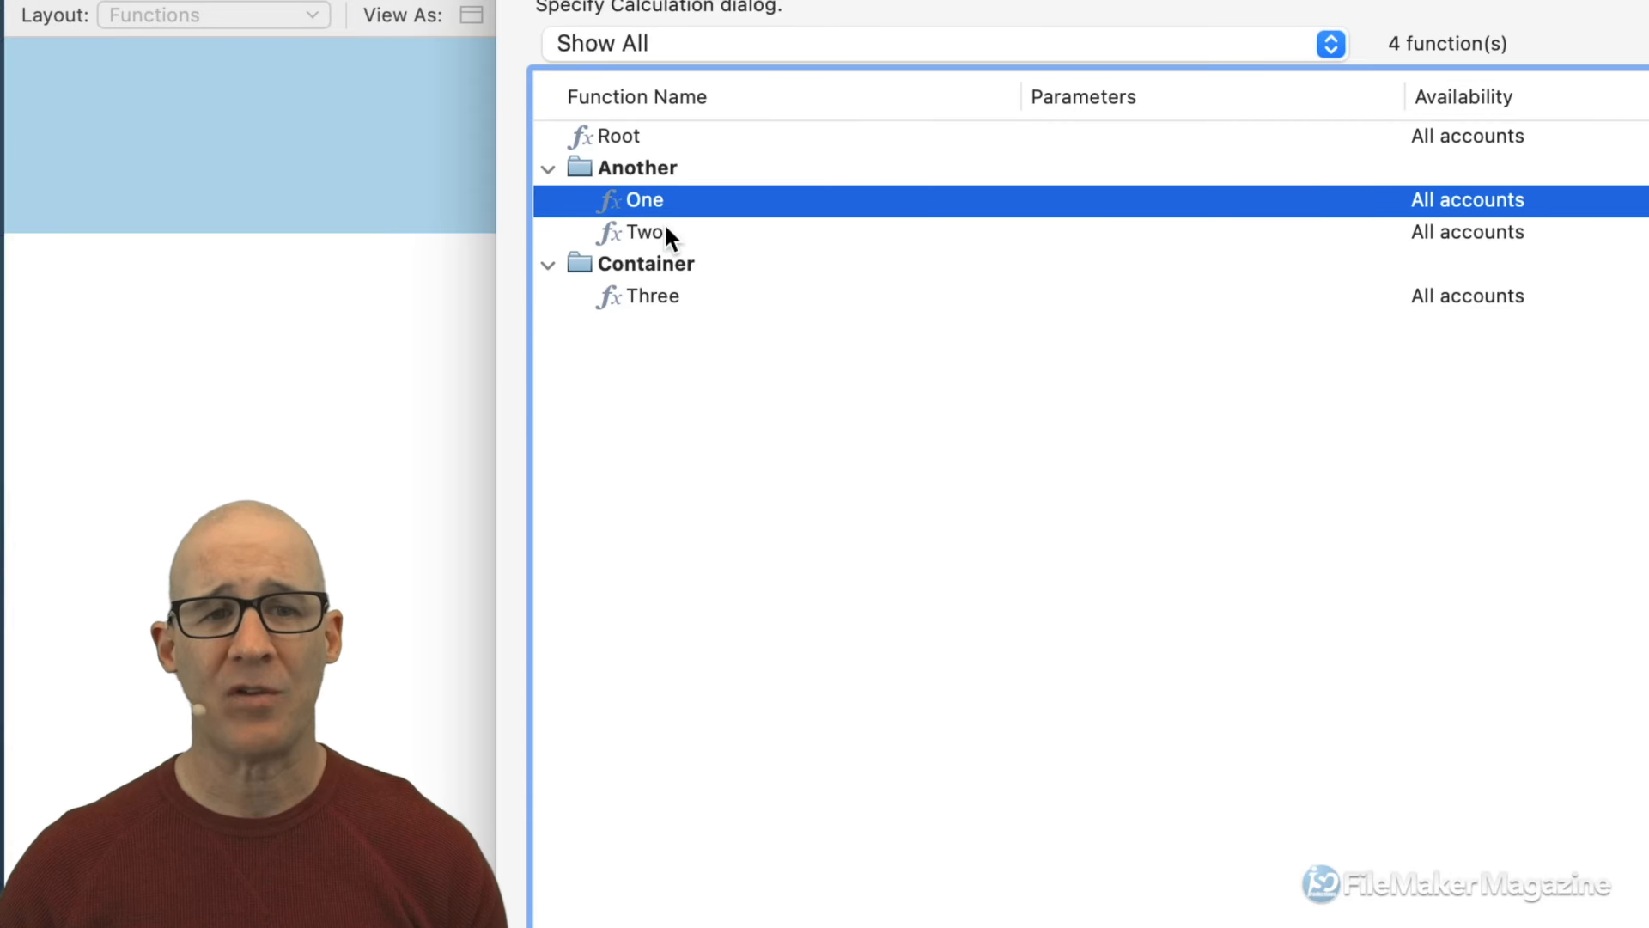
{"action": "left_click_drag", "start_coordinate": [663, 232], "coordinate": [657, 201]}
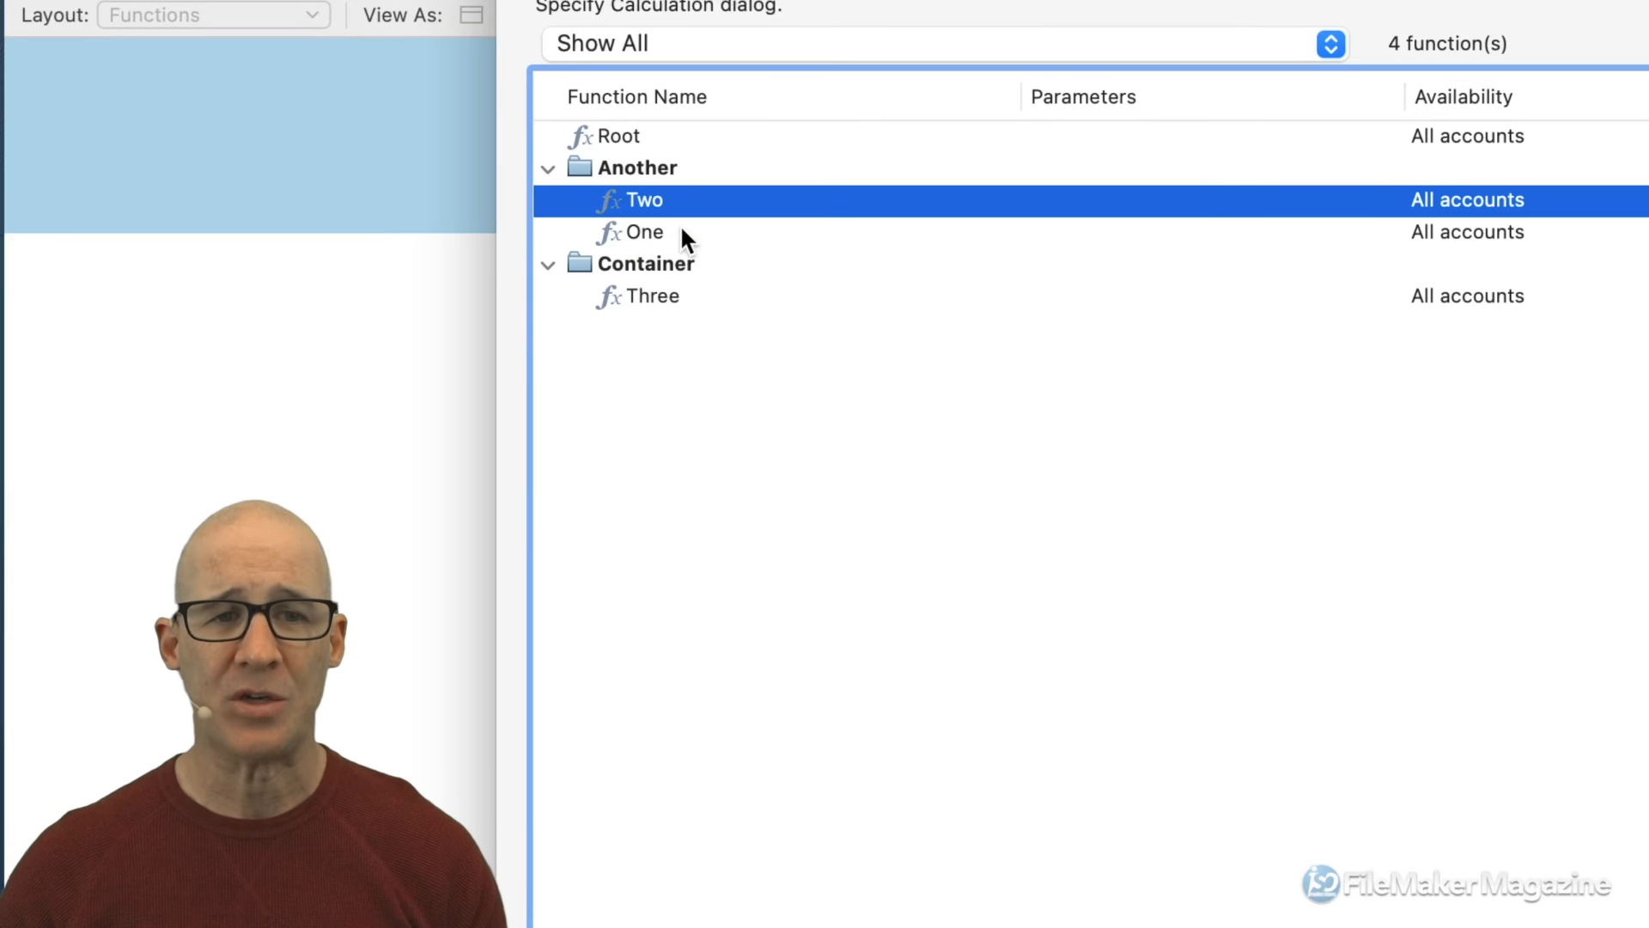
Sort functions Two and One inside the Another folder with the MBS Plugin's Sort Selection command.
{"action": "left_click", "coordinate": [666, 231], "text": "shift"}
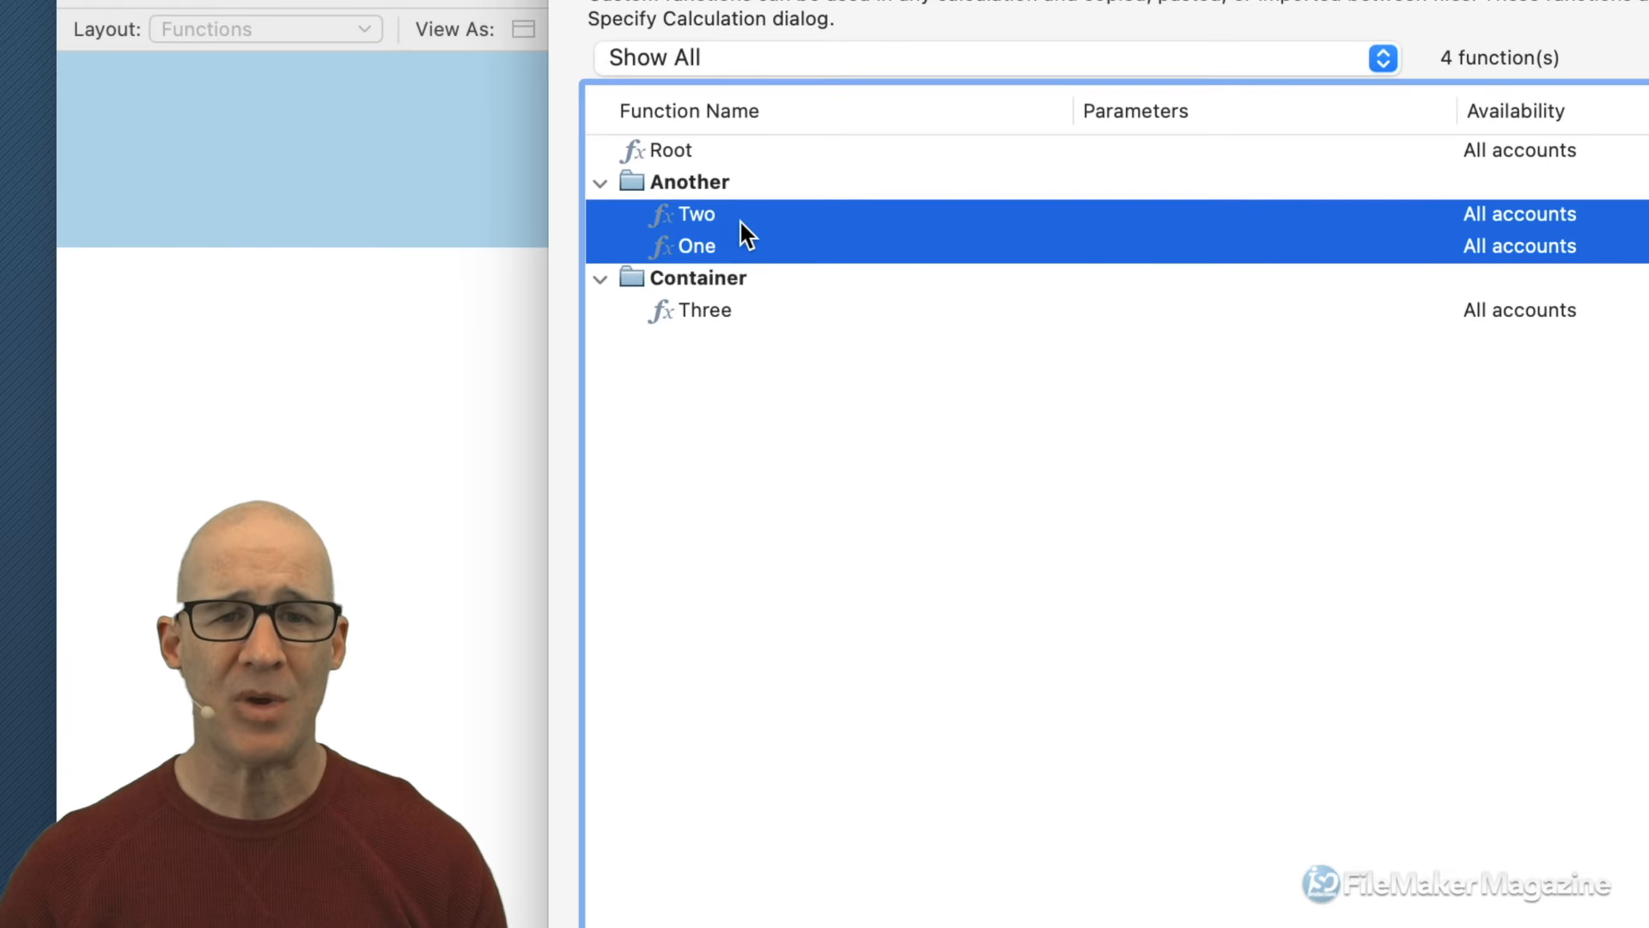
{"action": "right_click", "coordinate": [740, 222]}
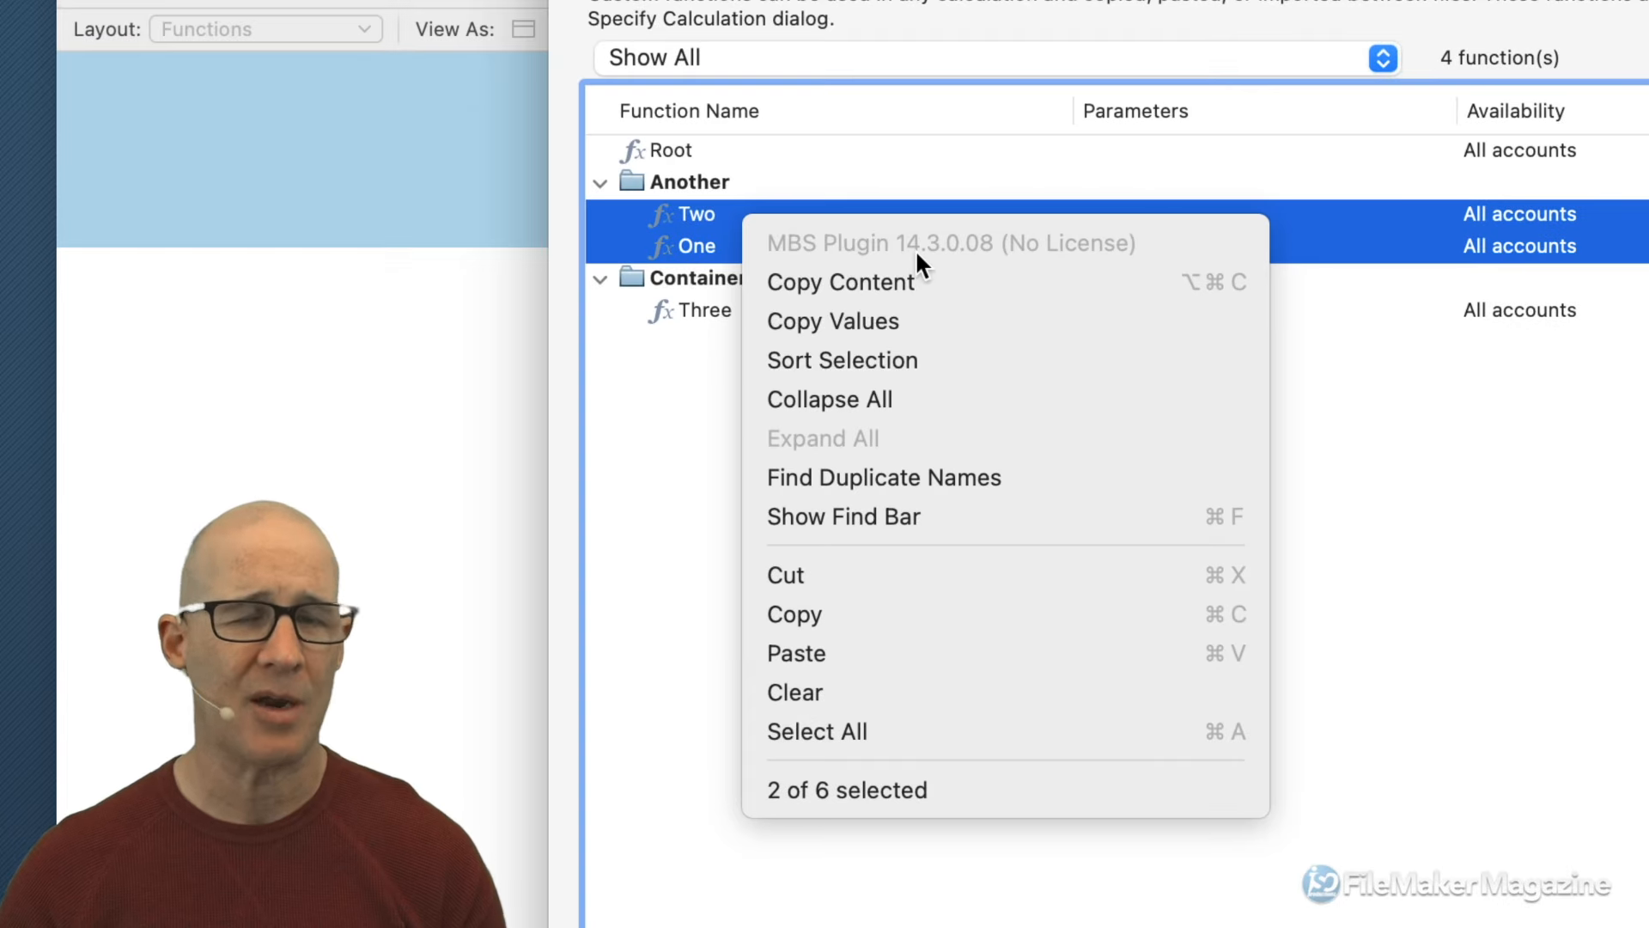
{"action": "left_click", "coordinate": [847, 359]}
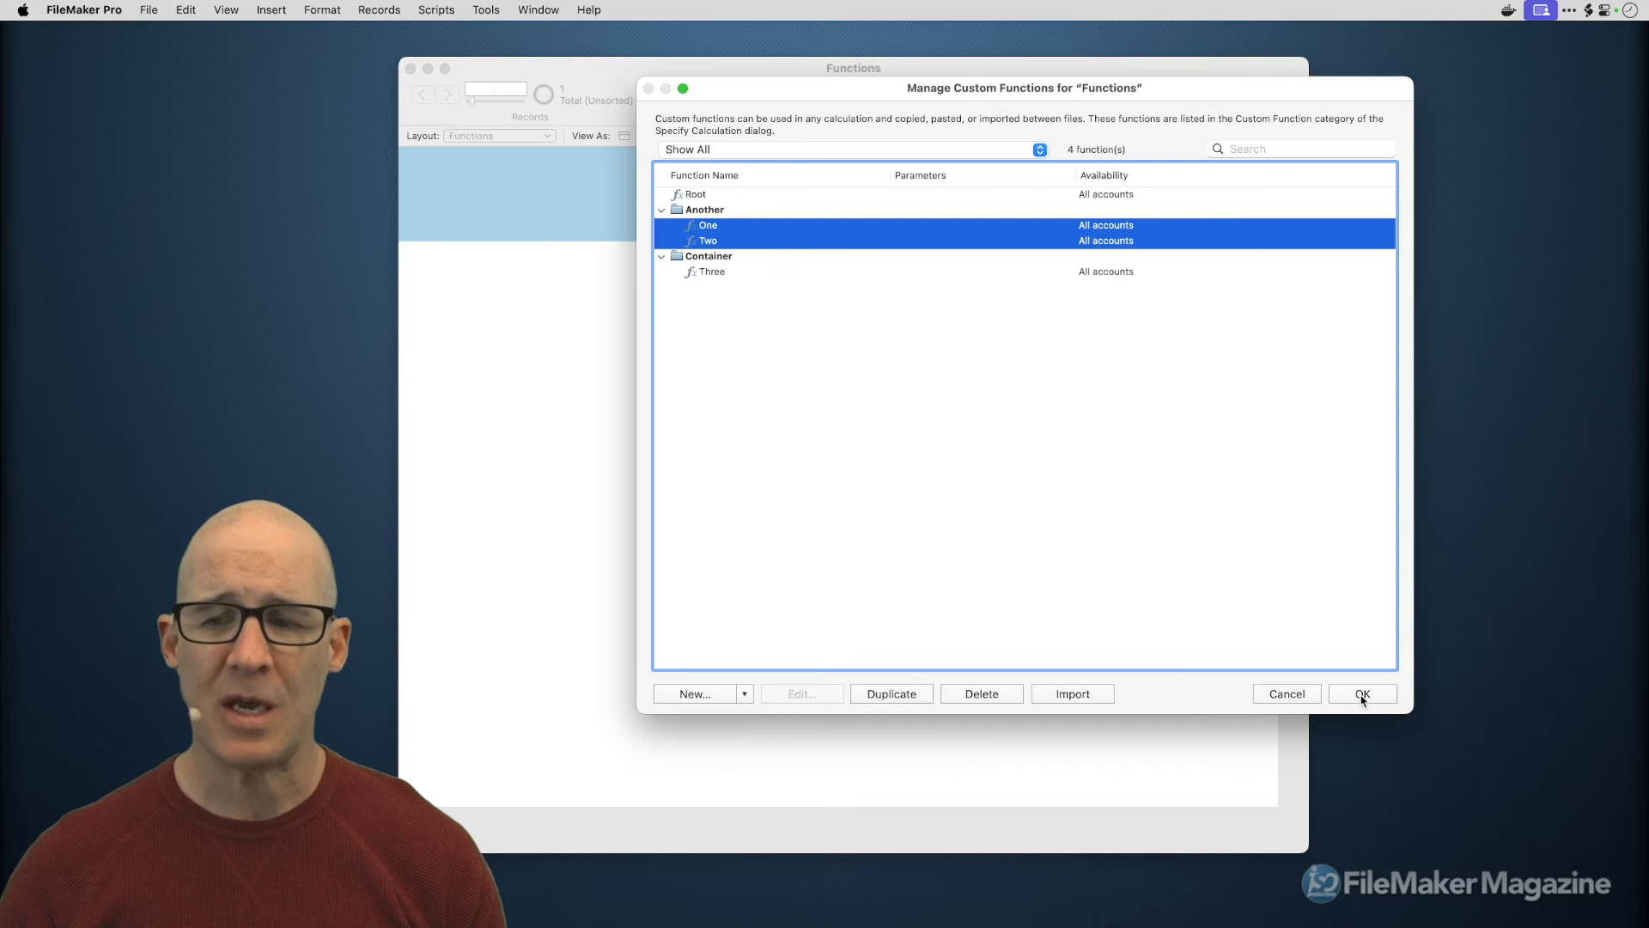
Save the custom function changes and close the Functions file.
{"action": "left_click", "coordinate": [1362, 694]}
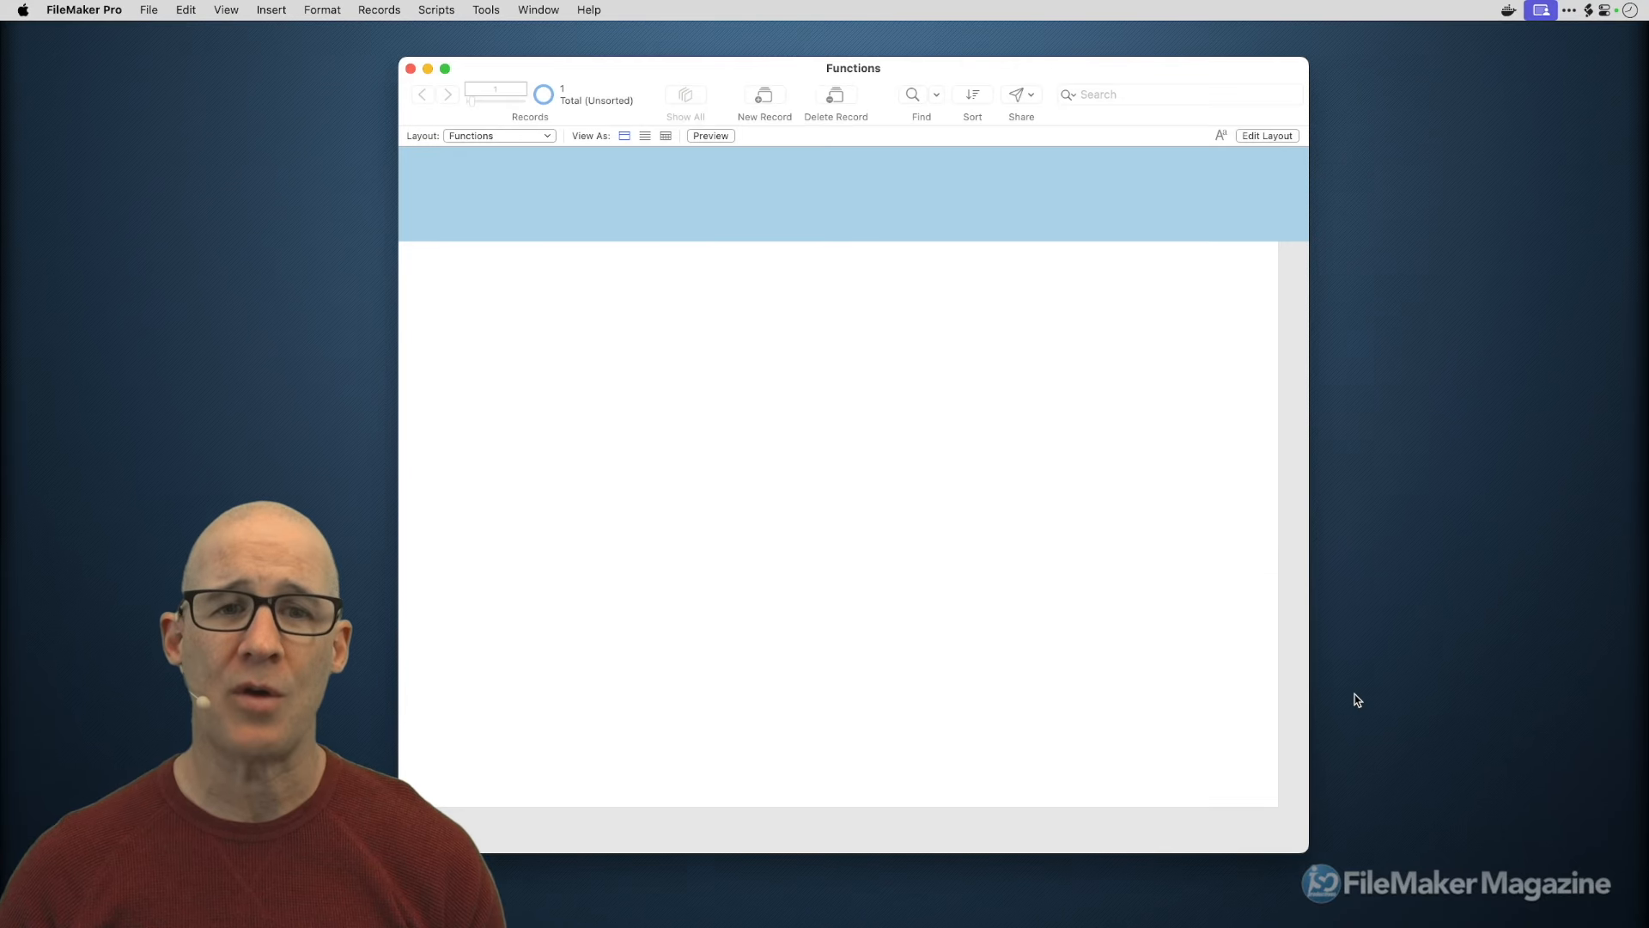
{"action": "left_click_drag", "start_coordinate": [819, 69], "coordinate": [850, 72]}
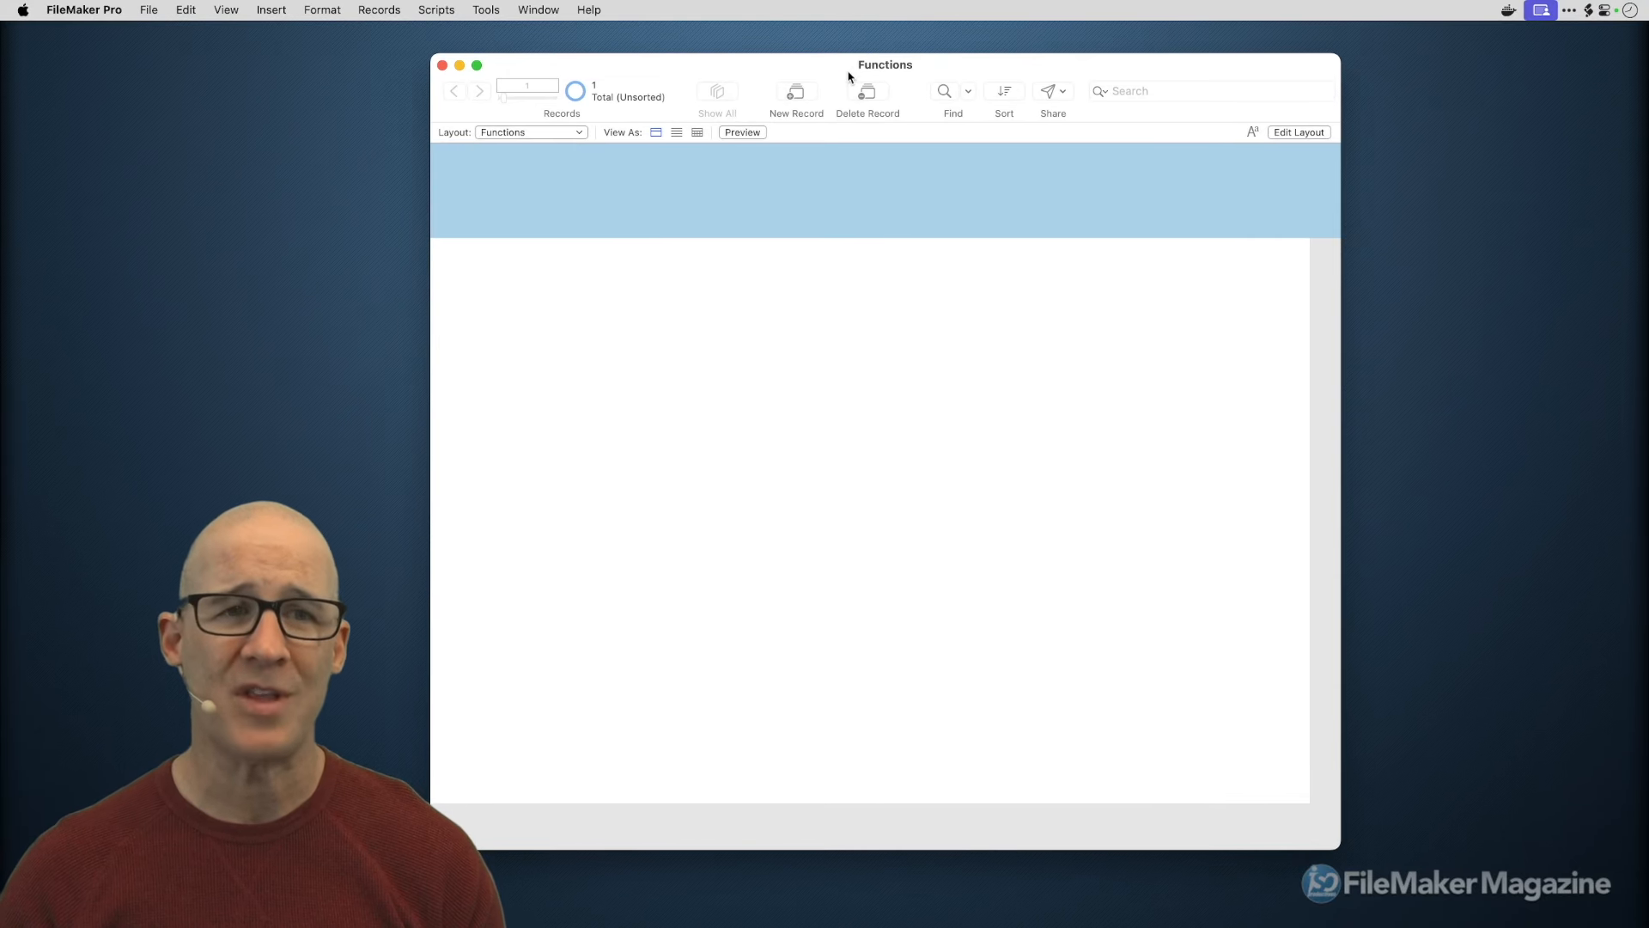
{"action": "key", "text": "super+w"}
Check which FileMaker Pro version is currently active in its application information.
{"action": "key", "text": "super+Tab"}
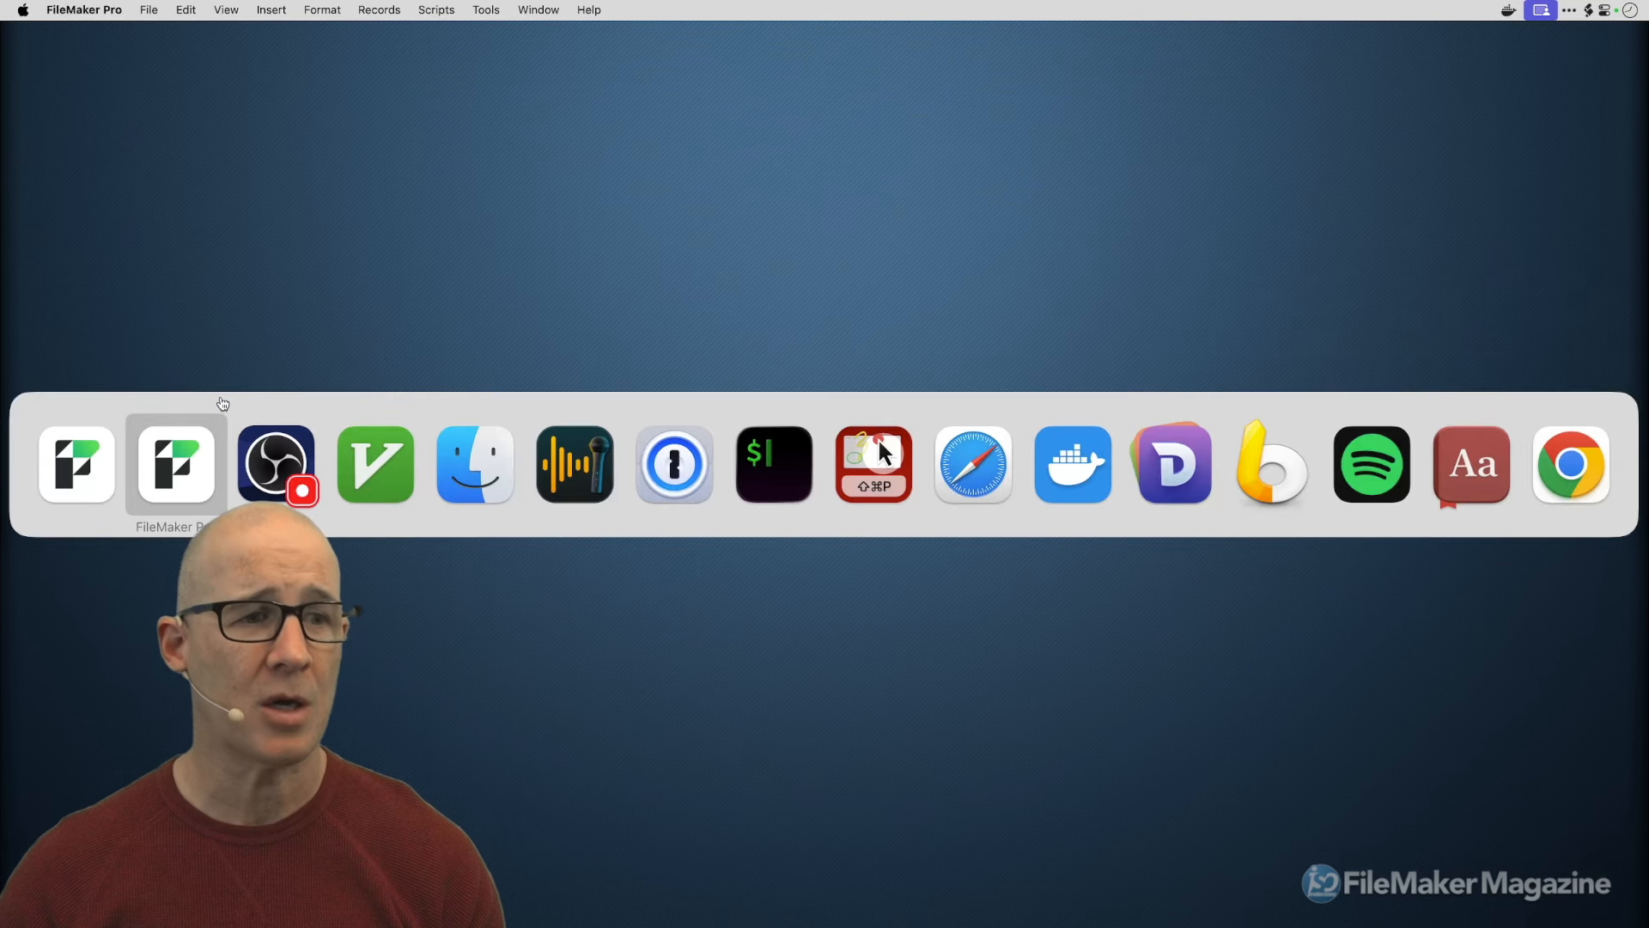
{"action": "left_click", "coordinate": [121, 446]}
{"action": "left_click", "coordinate": [92, 8]}
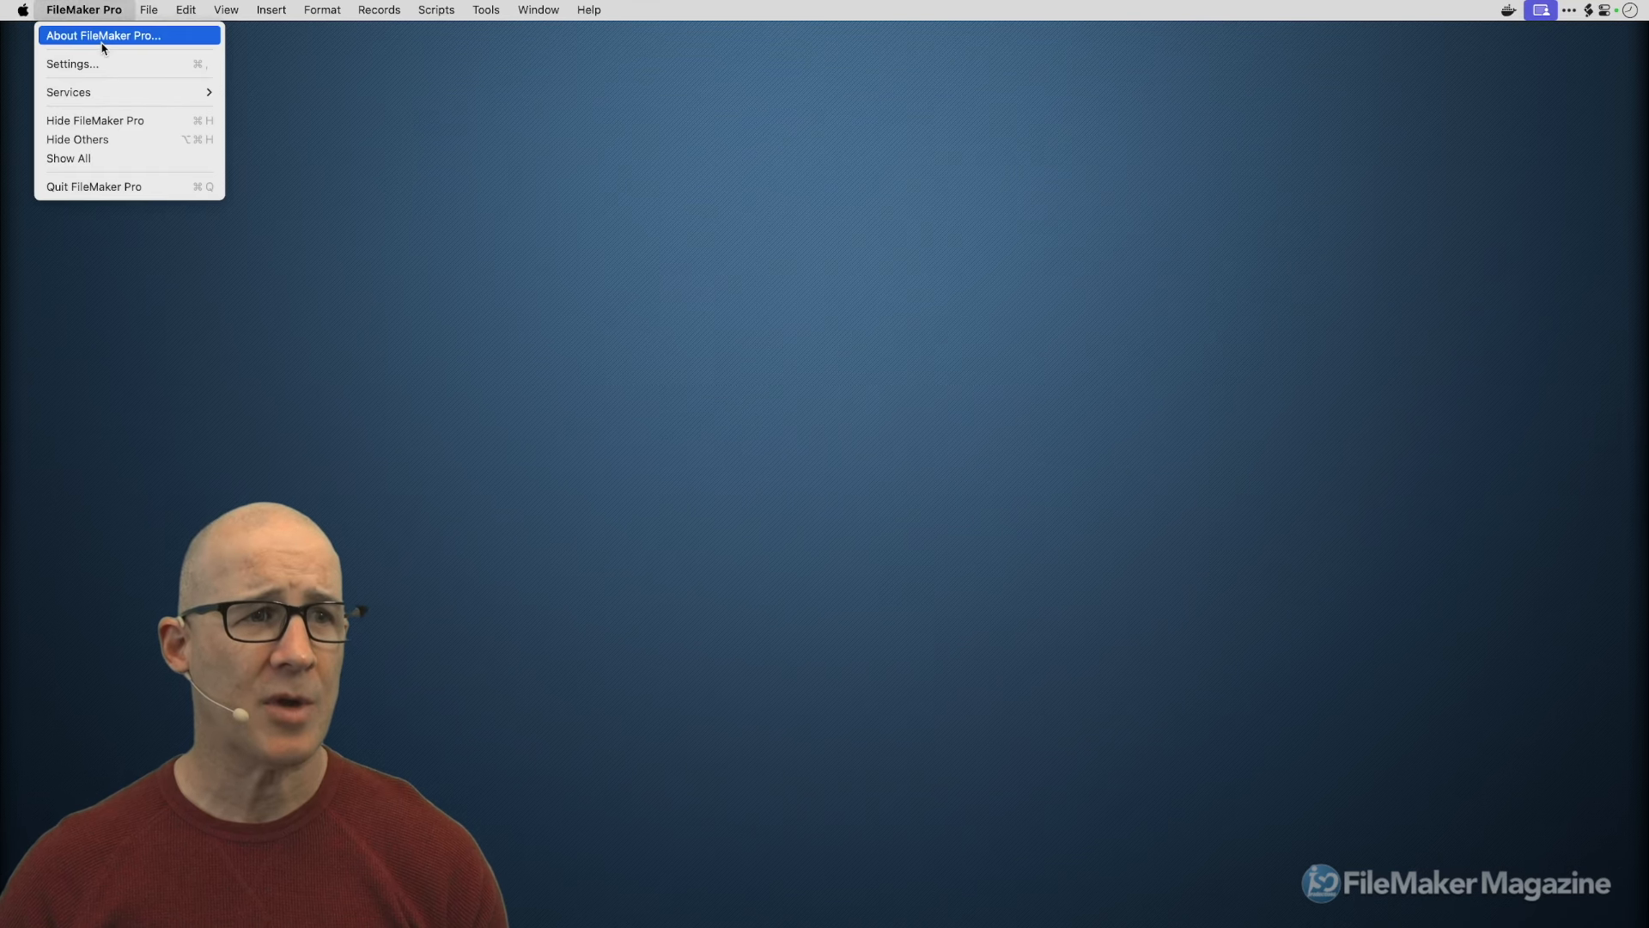
{"action": "left_click", "coordinate": [102, 38]}
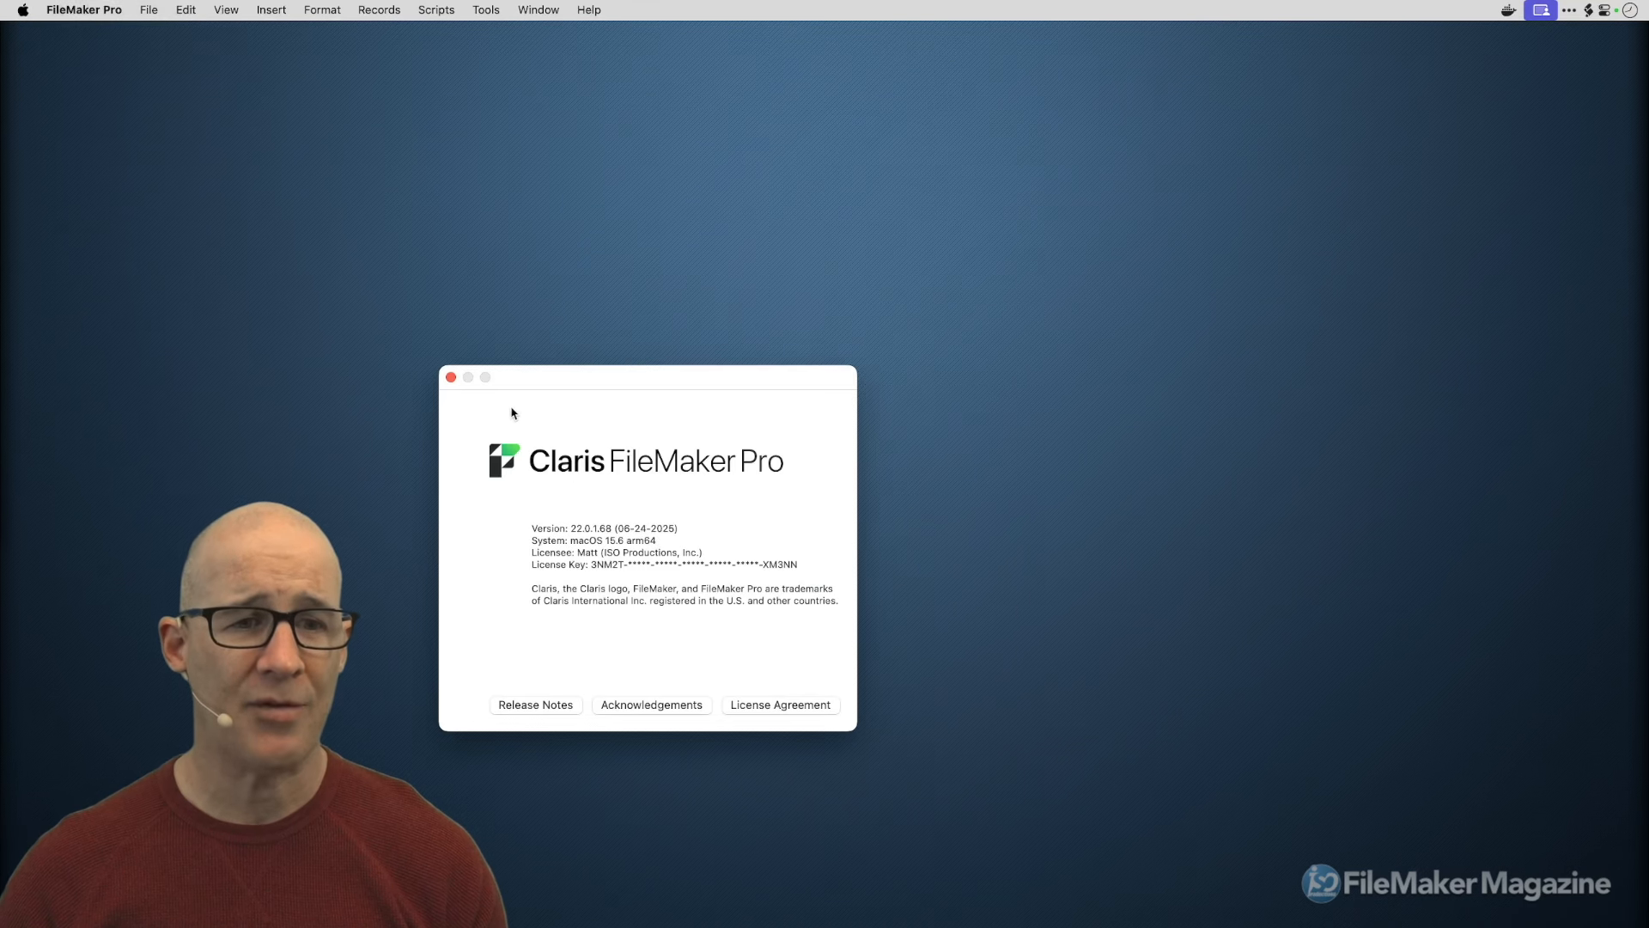
{"action": "left_click", "coordinate": [450, 377]}
Switch to the other running copy of FileMaker Pro and check its version information.
{"action": "key", "text": "super+Tab"}
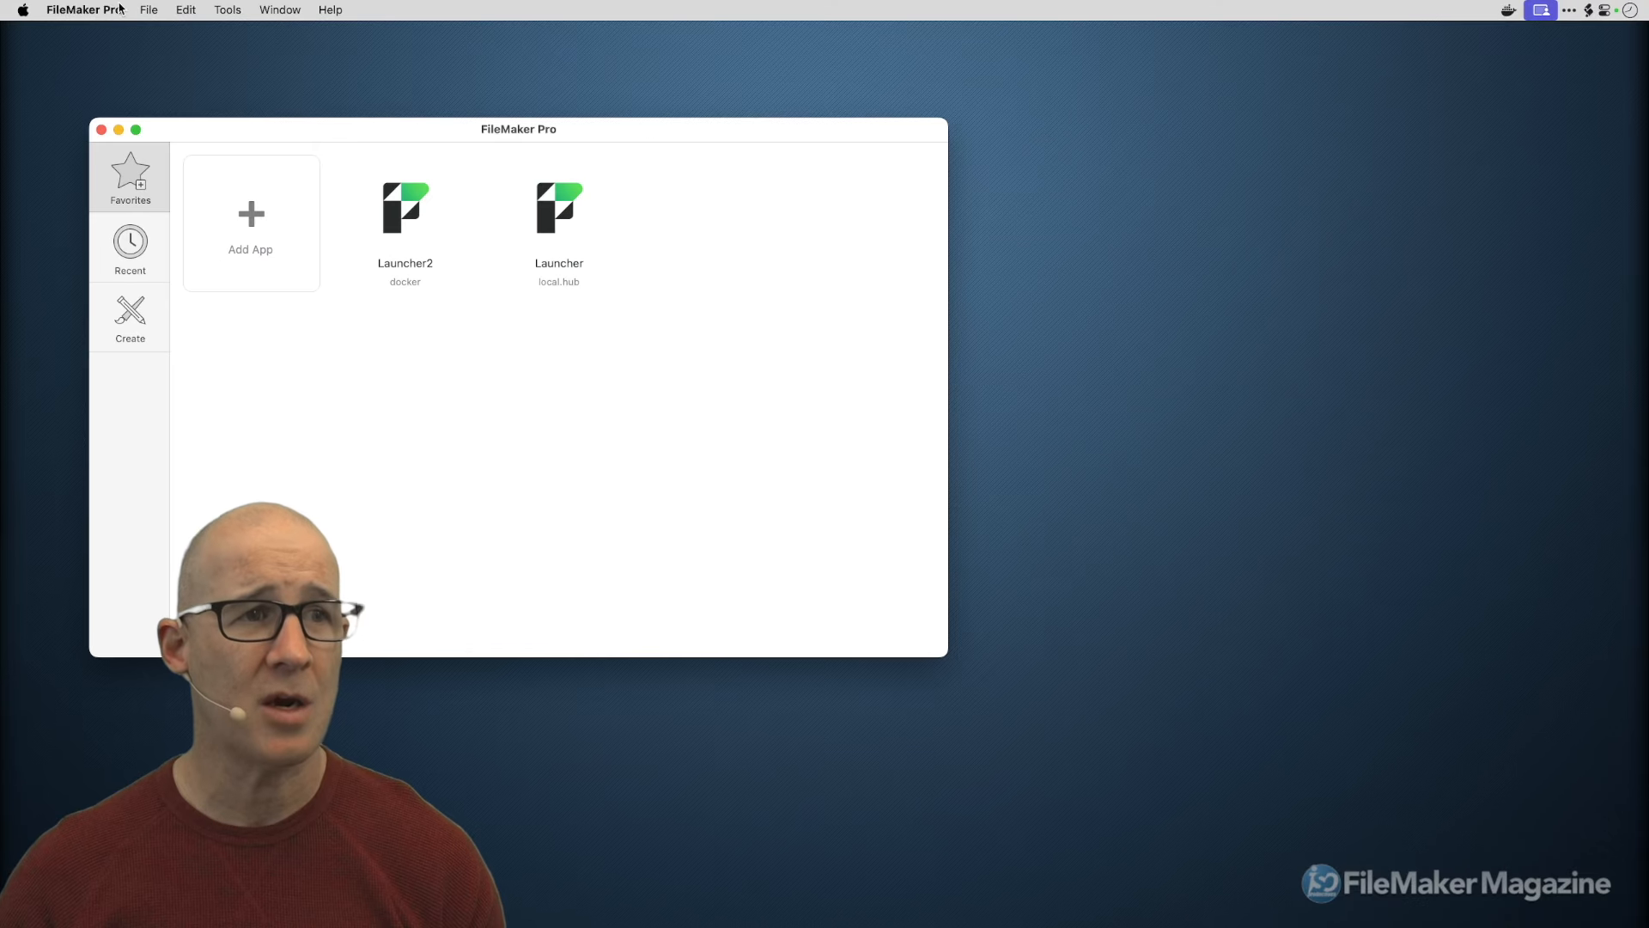
{"action": "left_click", "coordinate": [120, 8]}
{"action": "left_click", "coordinate": [119, 38]}
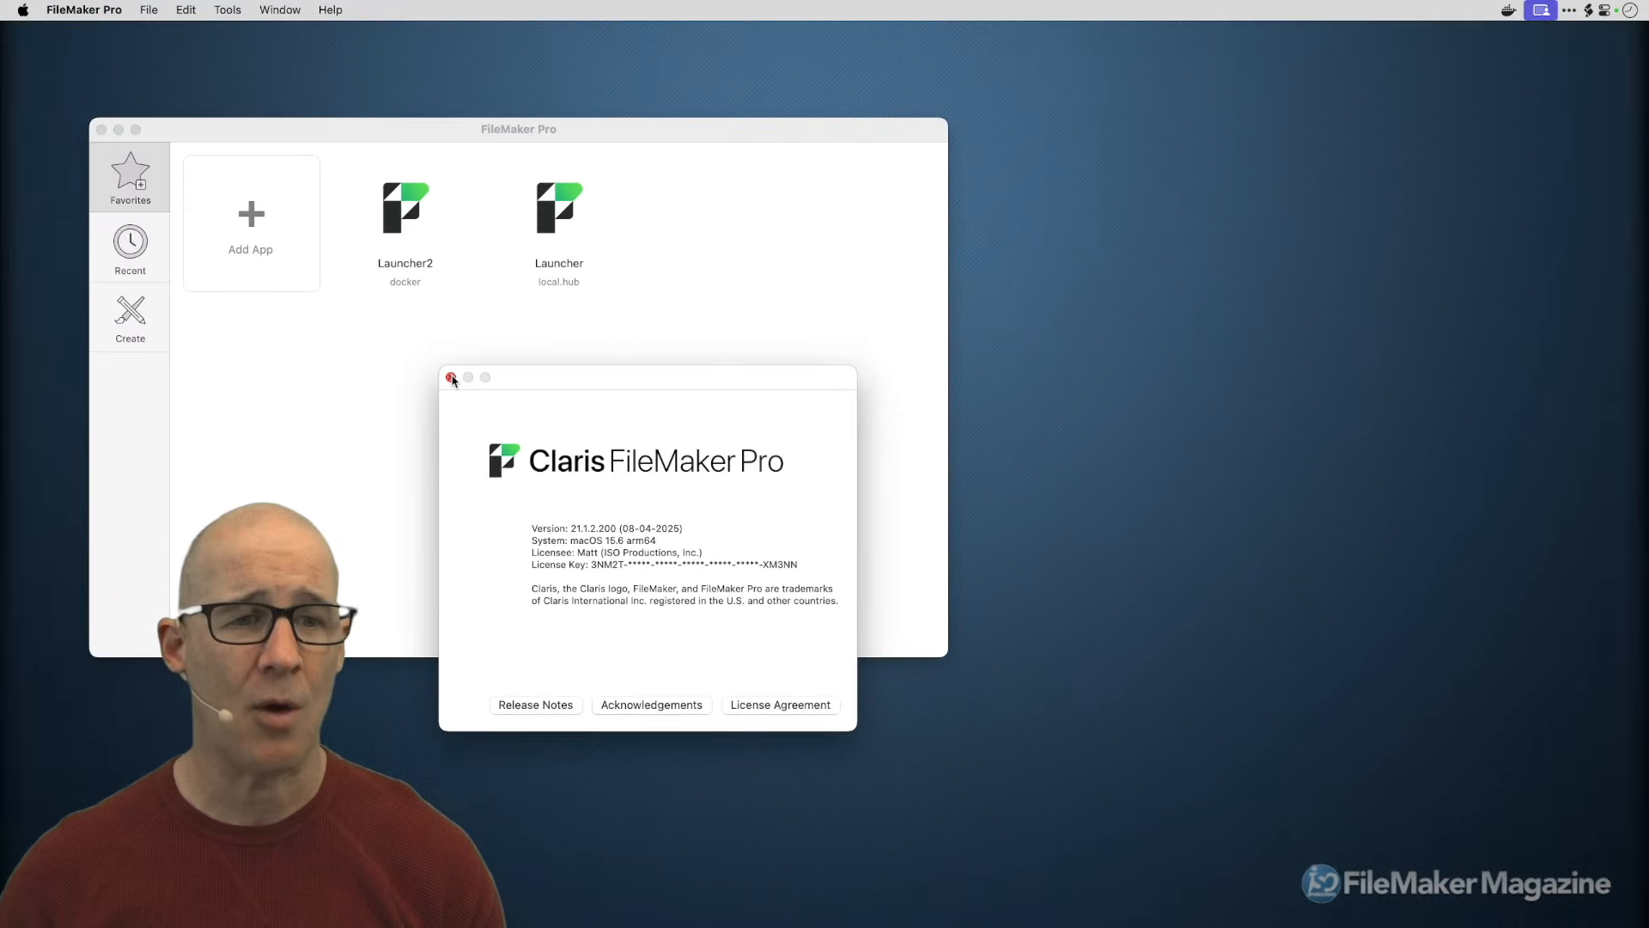
{"action": "left_click", "coordinate": [451, 378]}
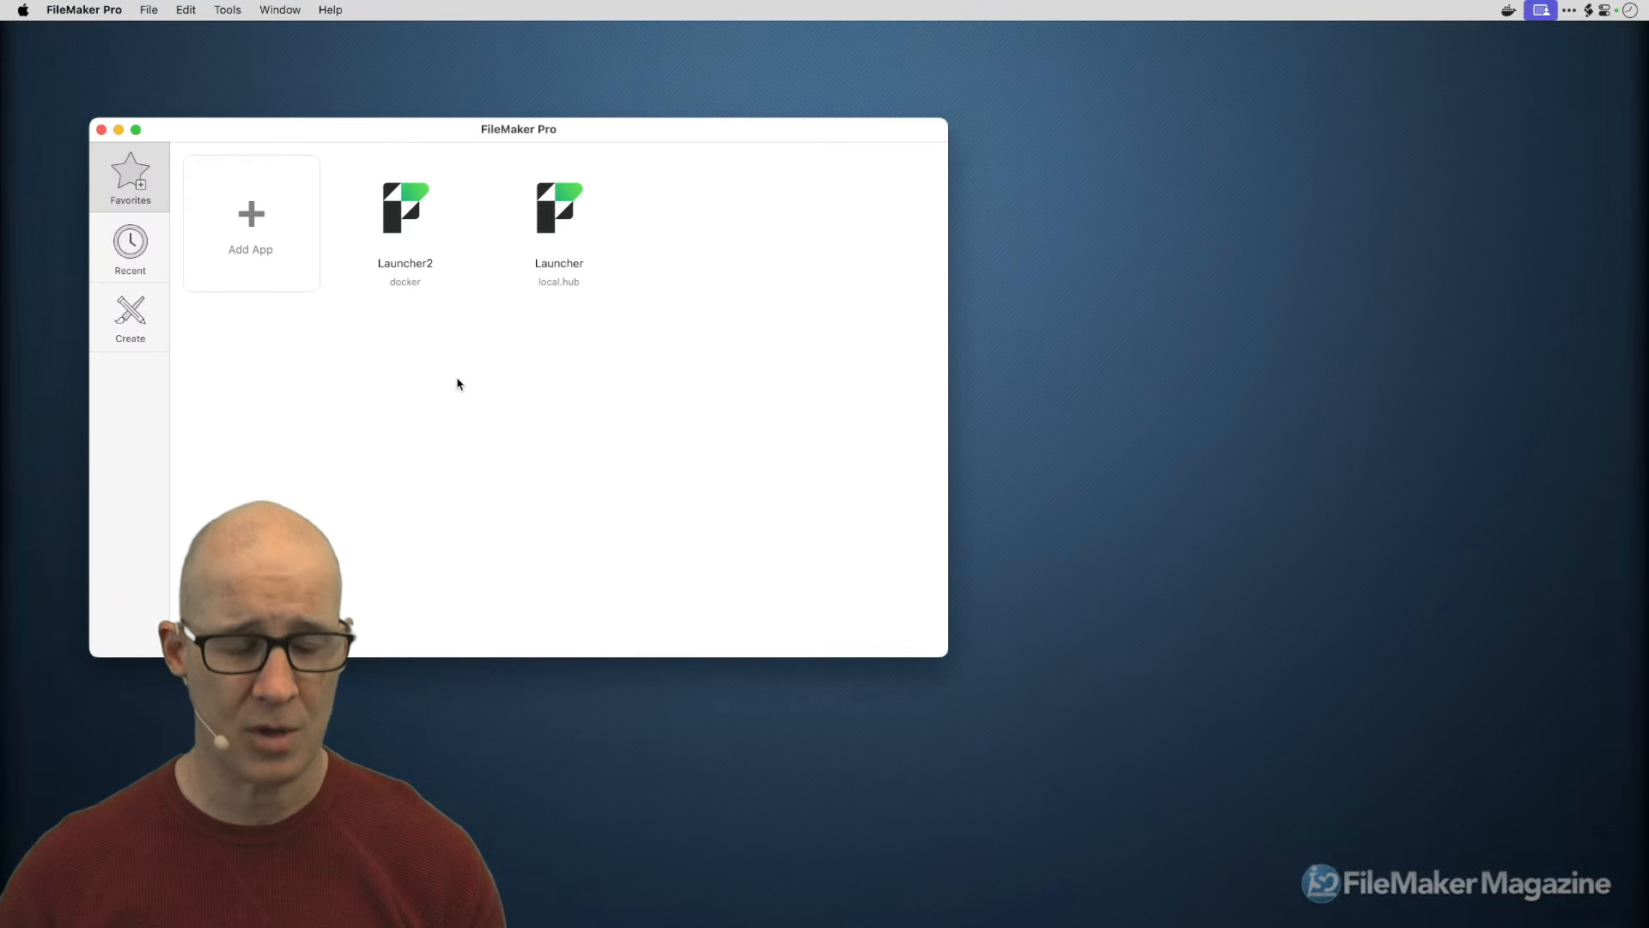
Open the recent Functions file and bring up the management list of its custom functions.
{"action": "left_click", "coordinate": [151, 9]}
{"action": "mouse_move", "coordinate": [189, 103]}
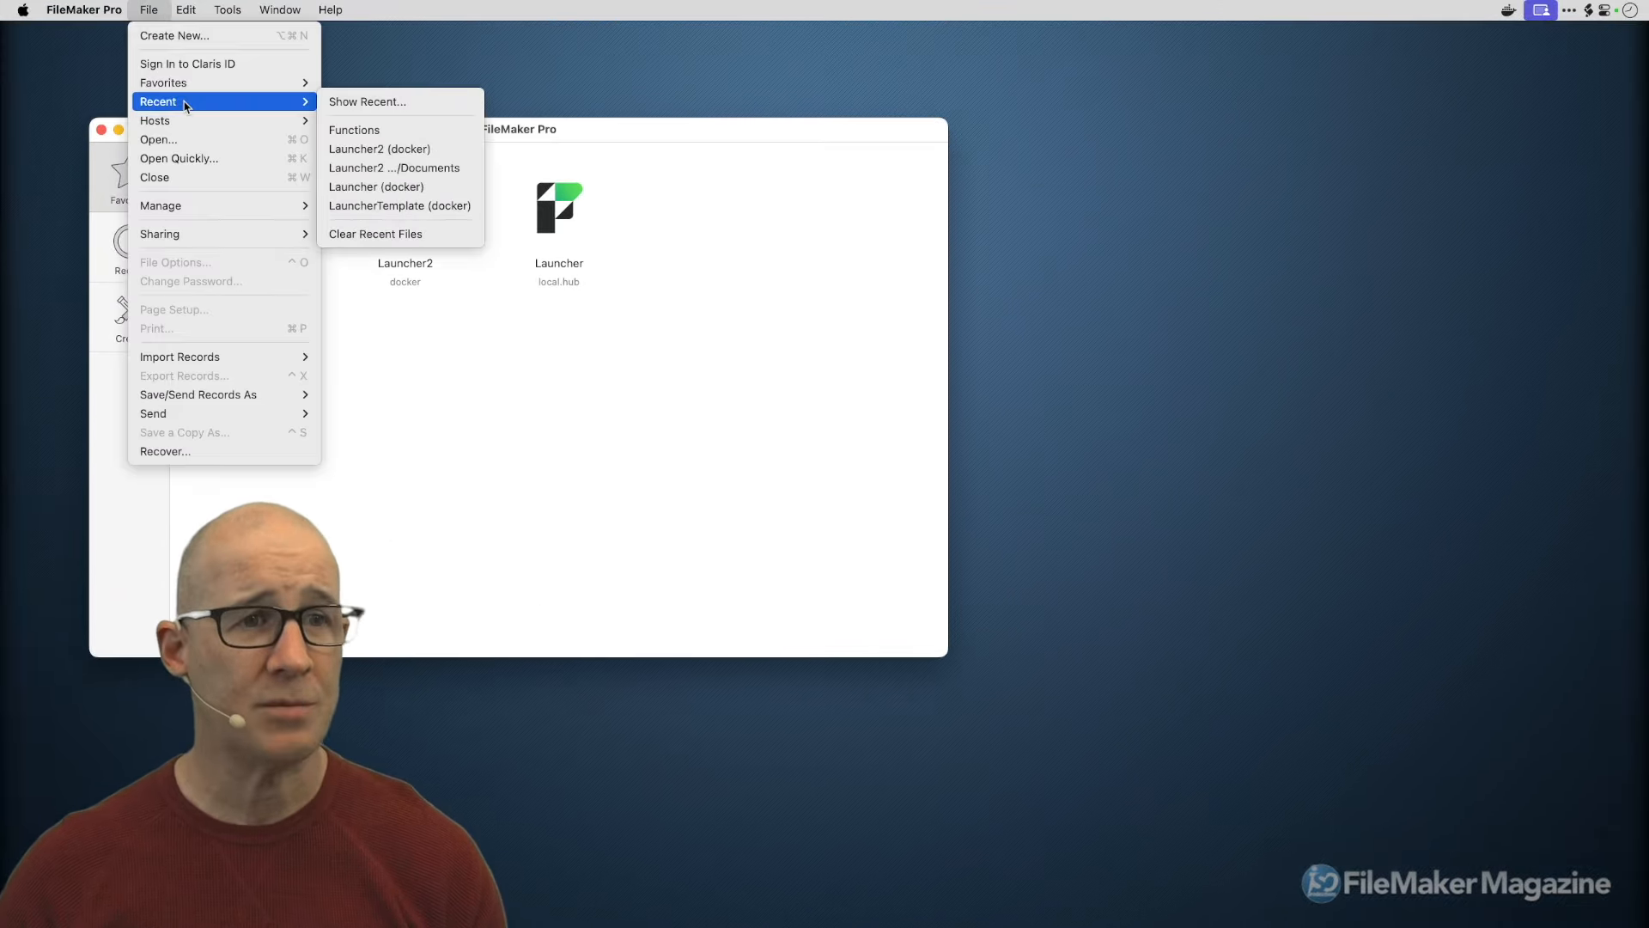
{"action": "left_click", "coordinate": [359, 132]}
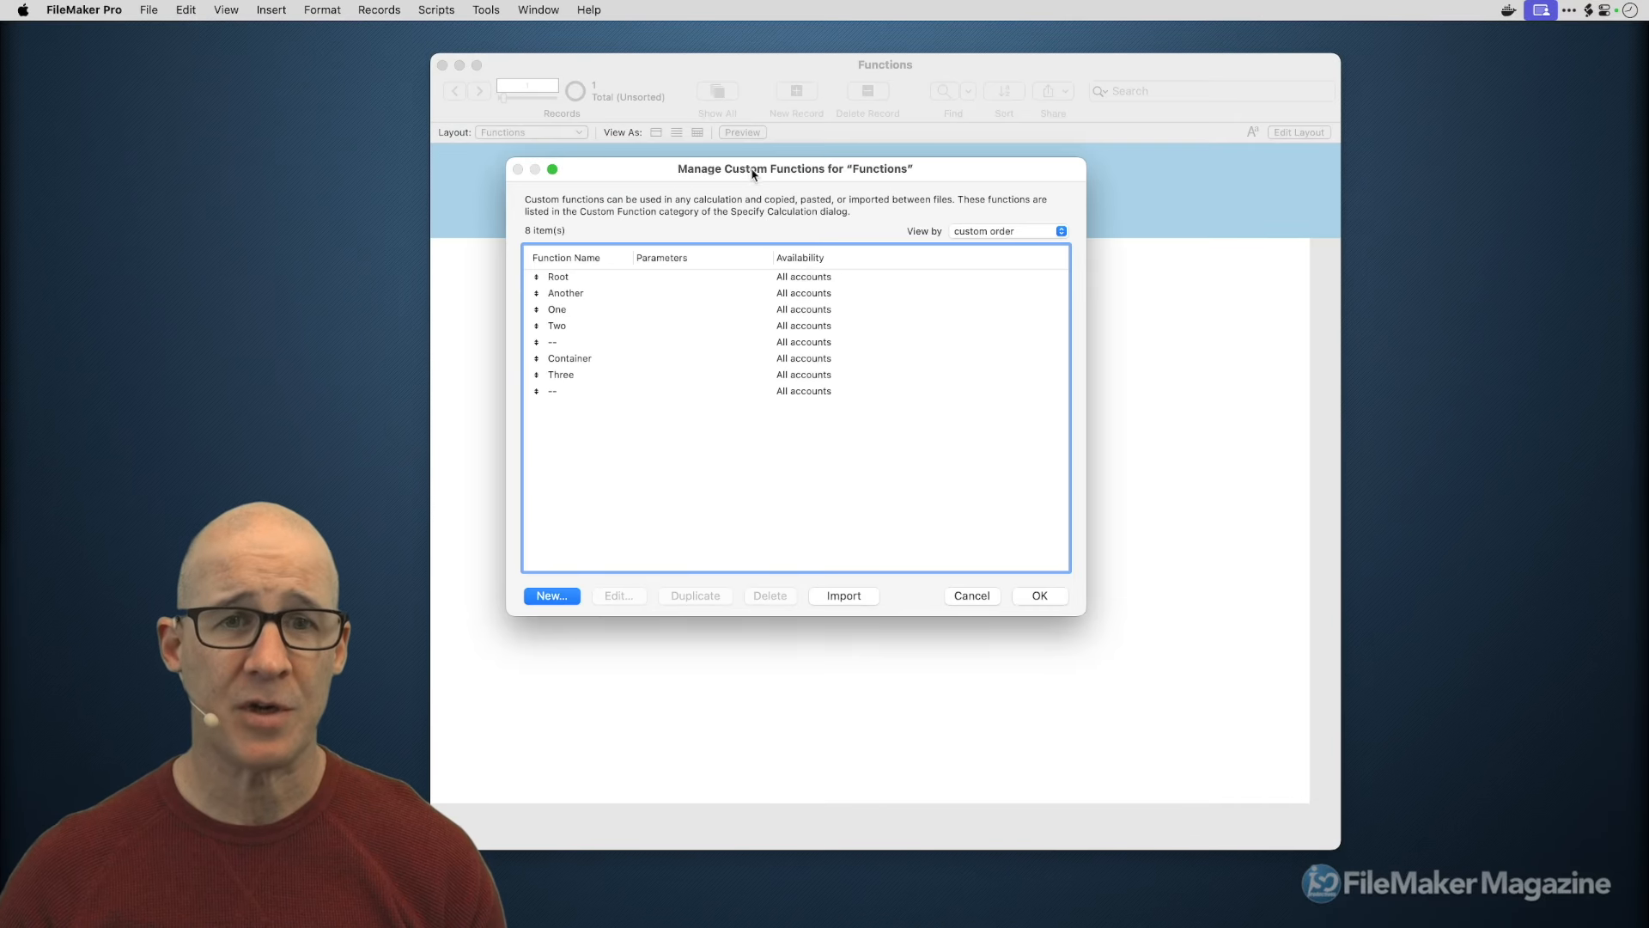
{"action": "left_click_drag", "start_coordinate": [754, 174], "coordinate": [877, 158]}
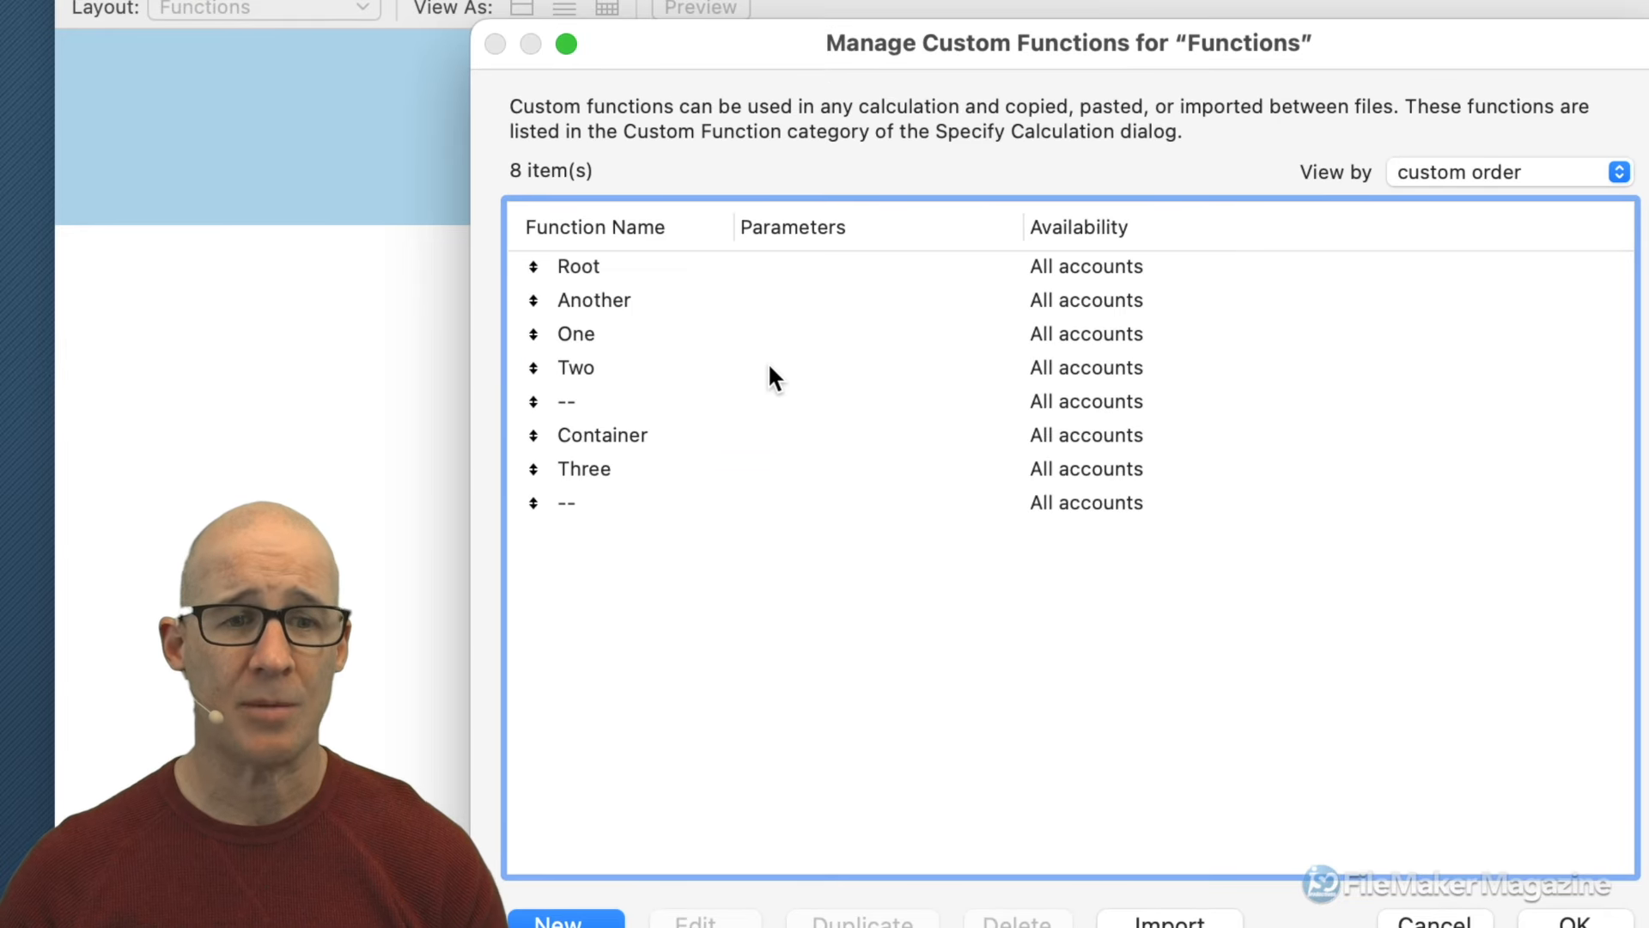
{"action": "left_click_drag", "start_coordinate": [902, 39], "coordinate": [971, 28]}
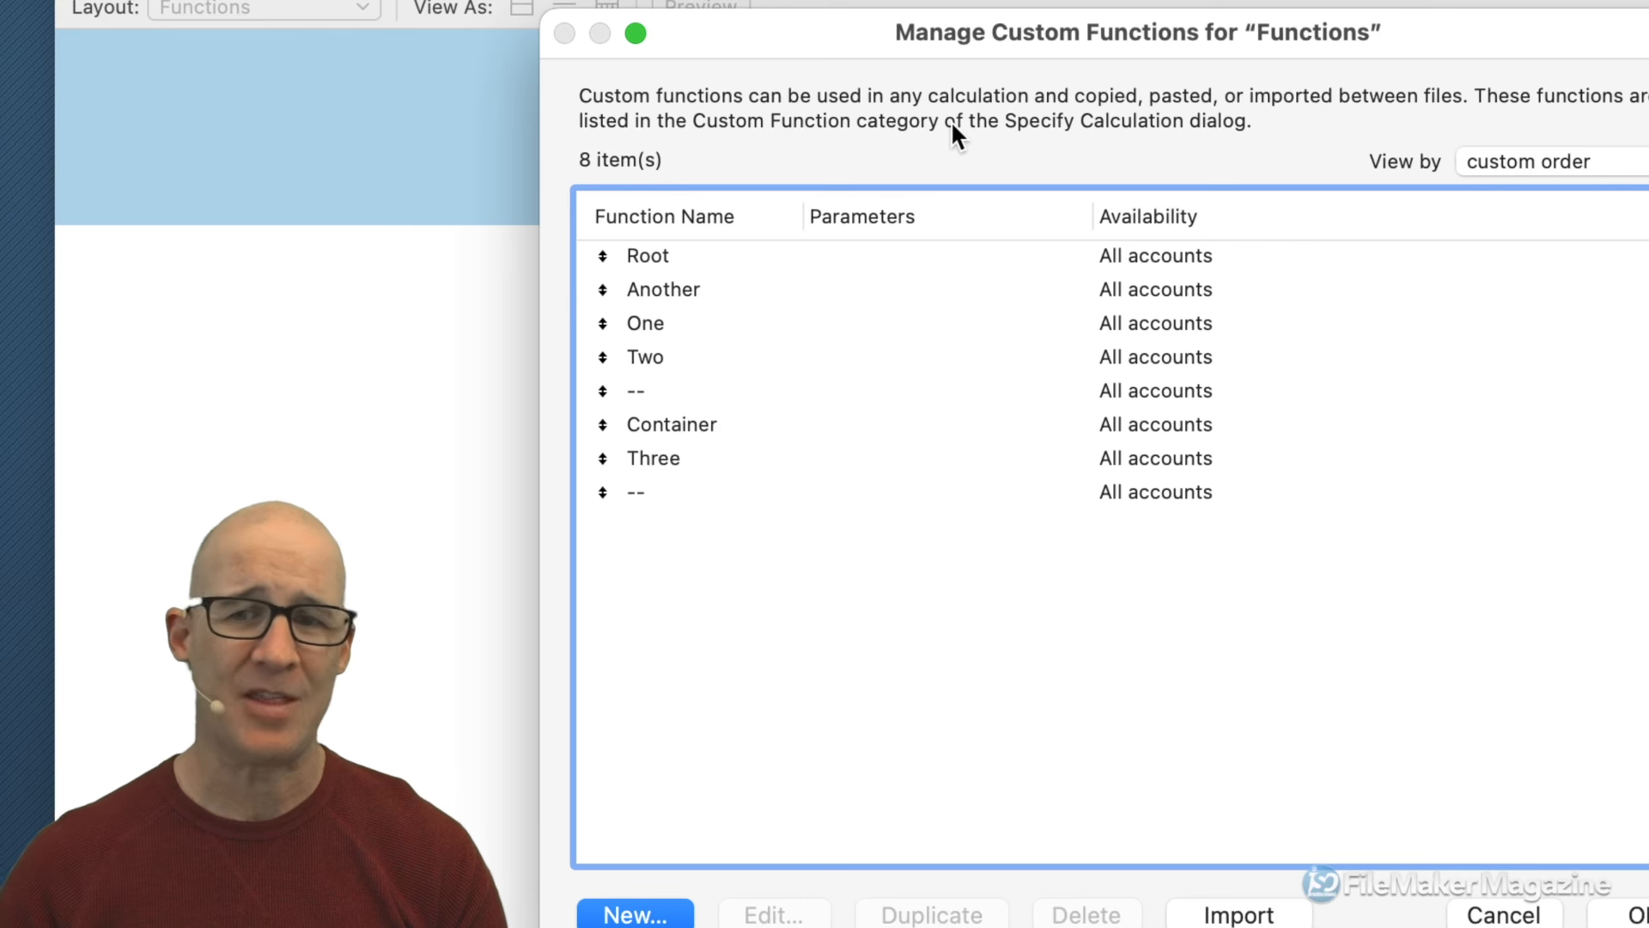
Try to save "Put code" as the calculation of the "--" function below Two, and discard the edit.
{"action": "left_click", "coordinate": [666, 391]}
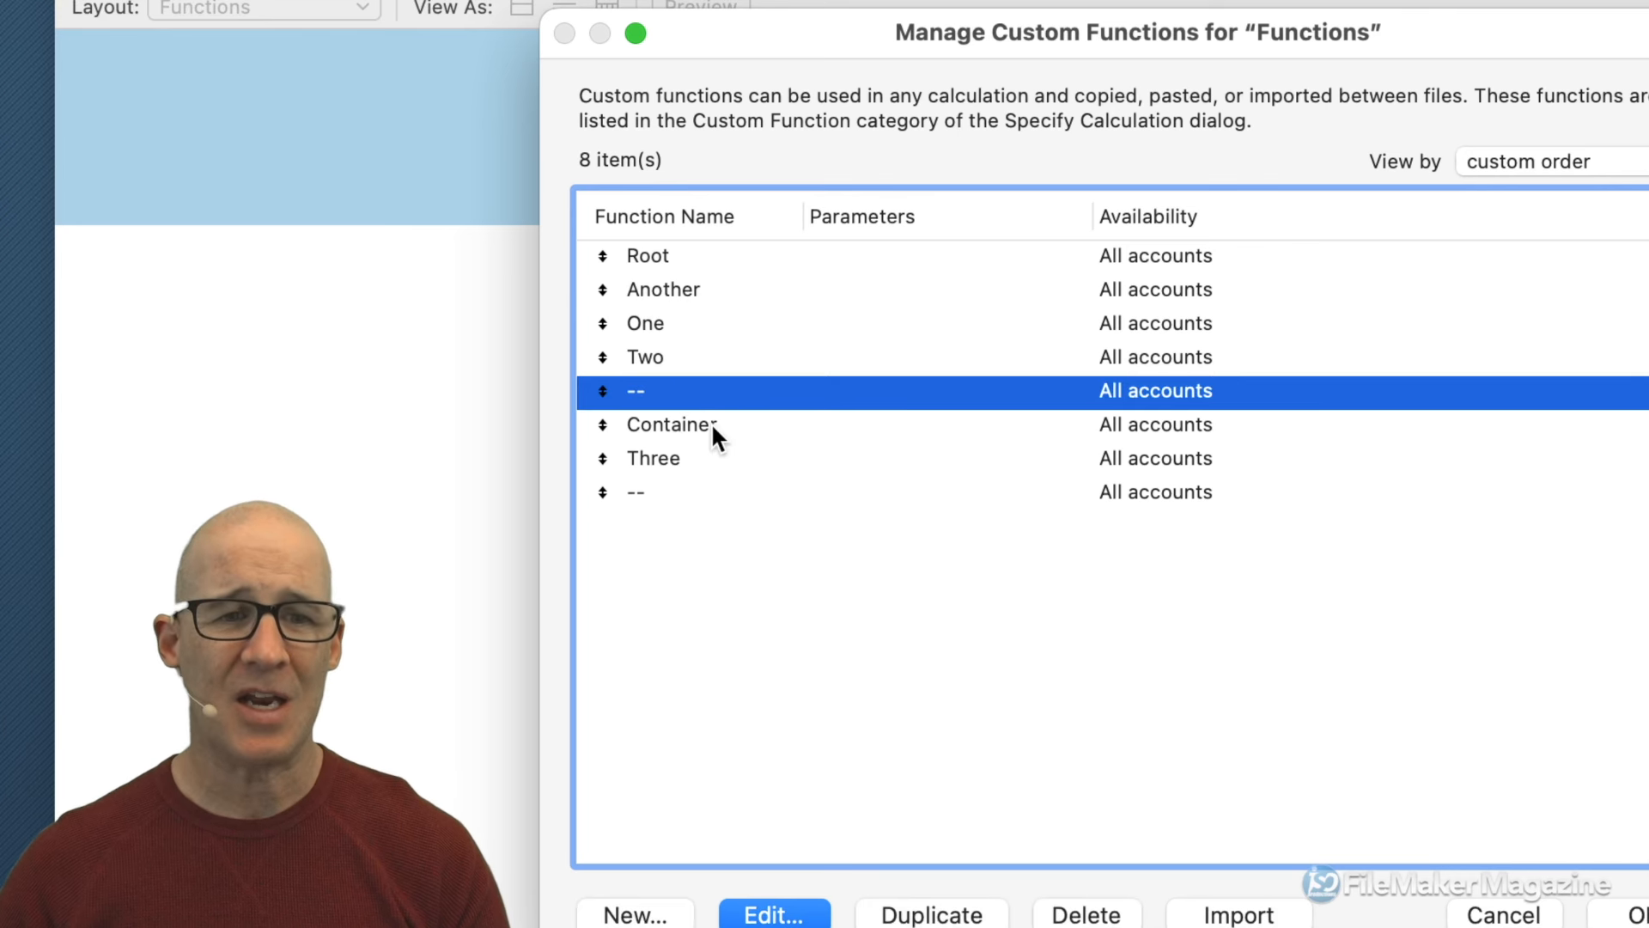
{"action": "double_click", "coordinate": [674, 394]}
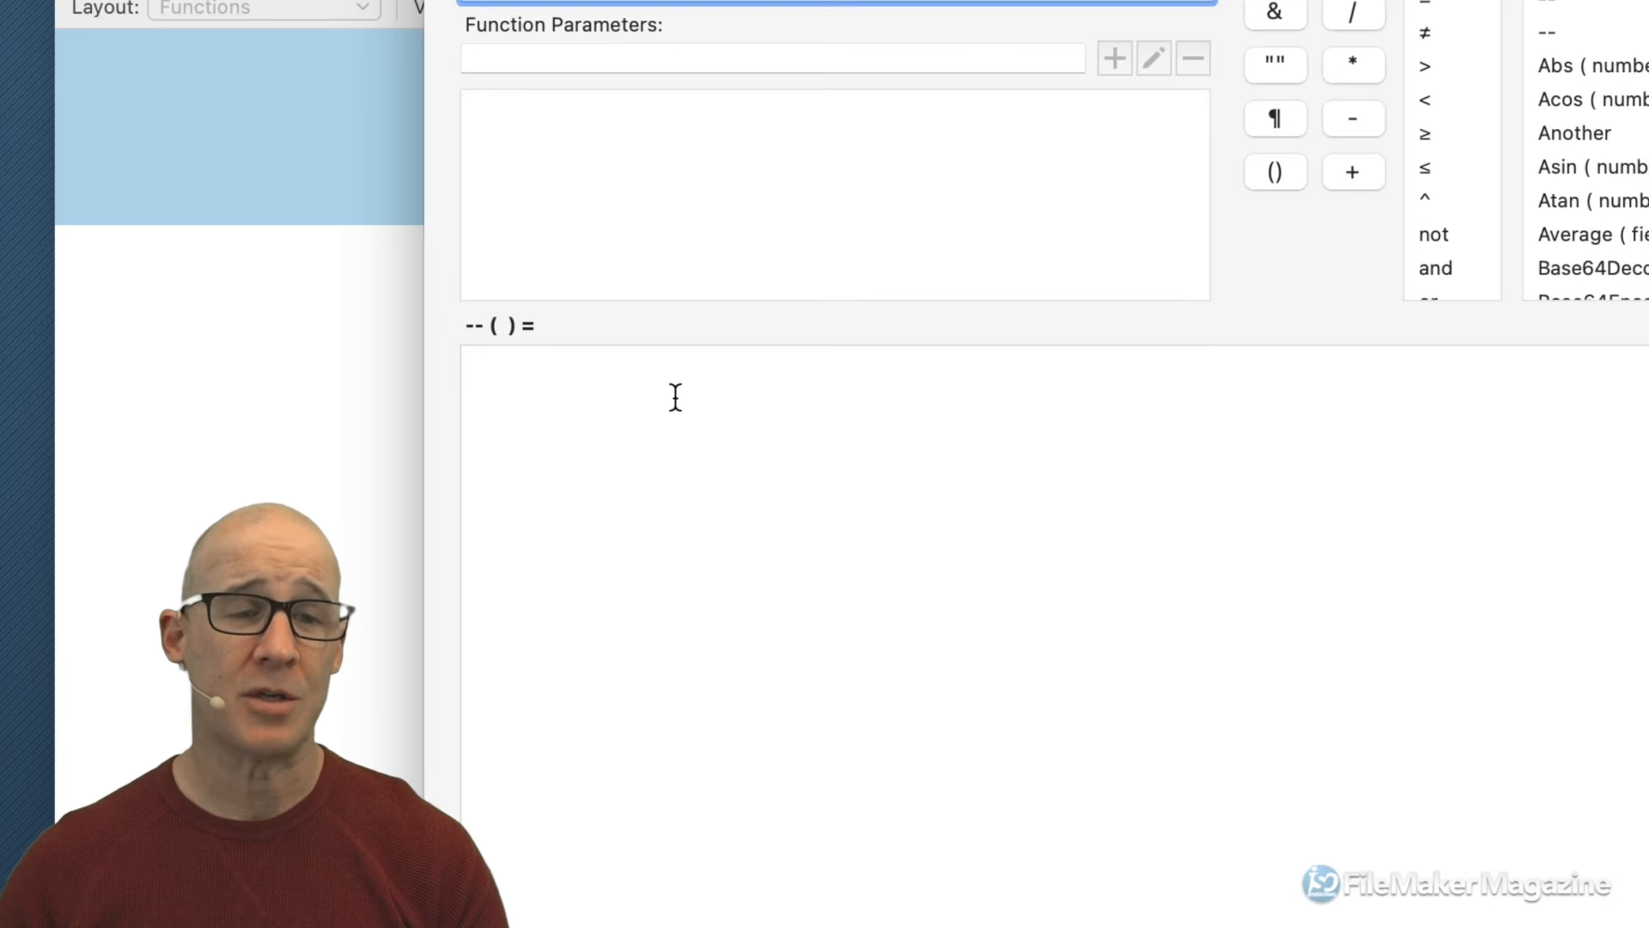
{"action": "left_click", "coordinate": [570, 379]}
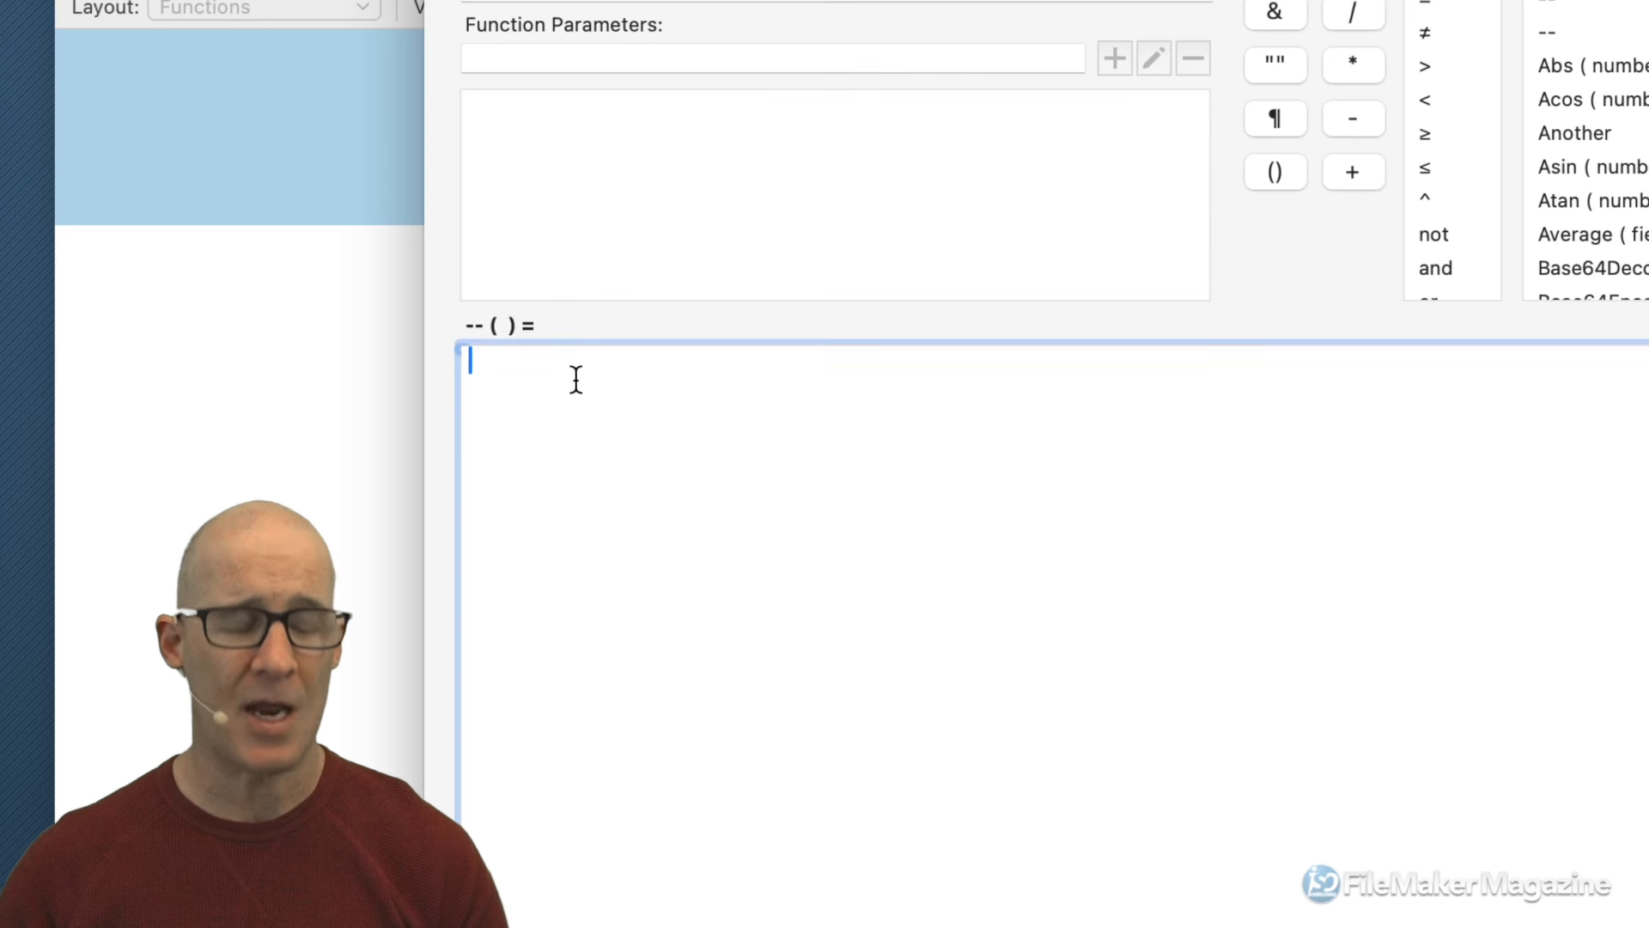
{"action": "type", "text": "\"Put code\""}
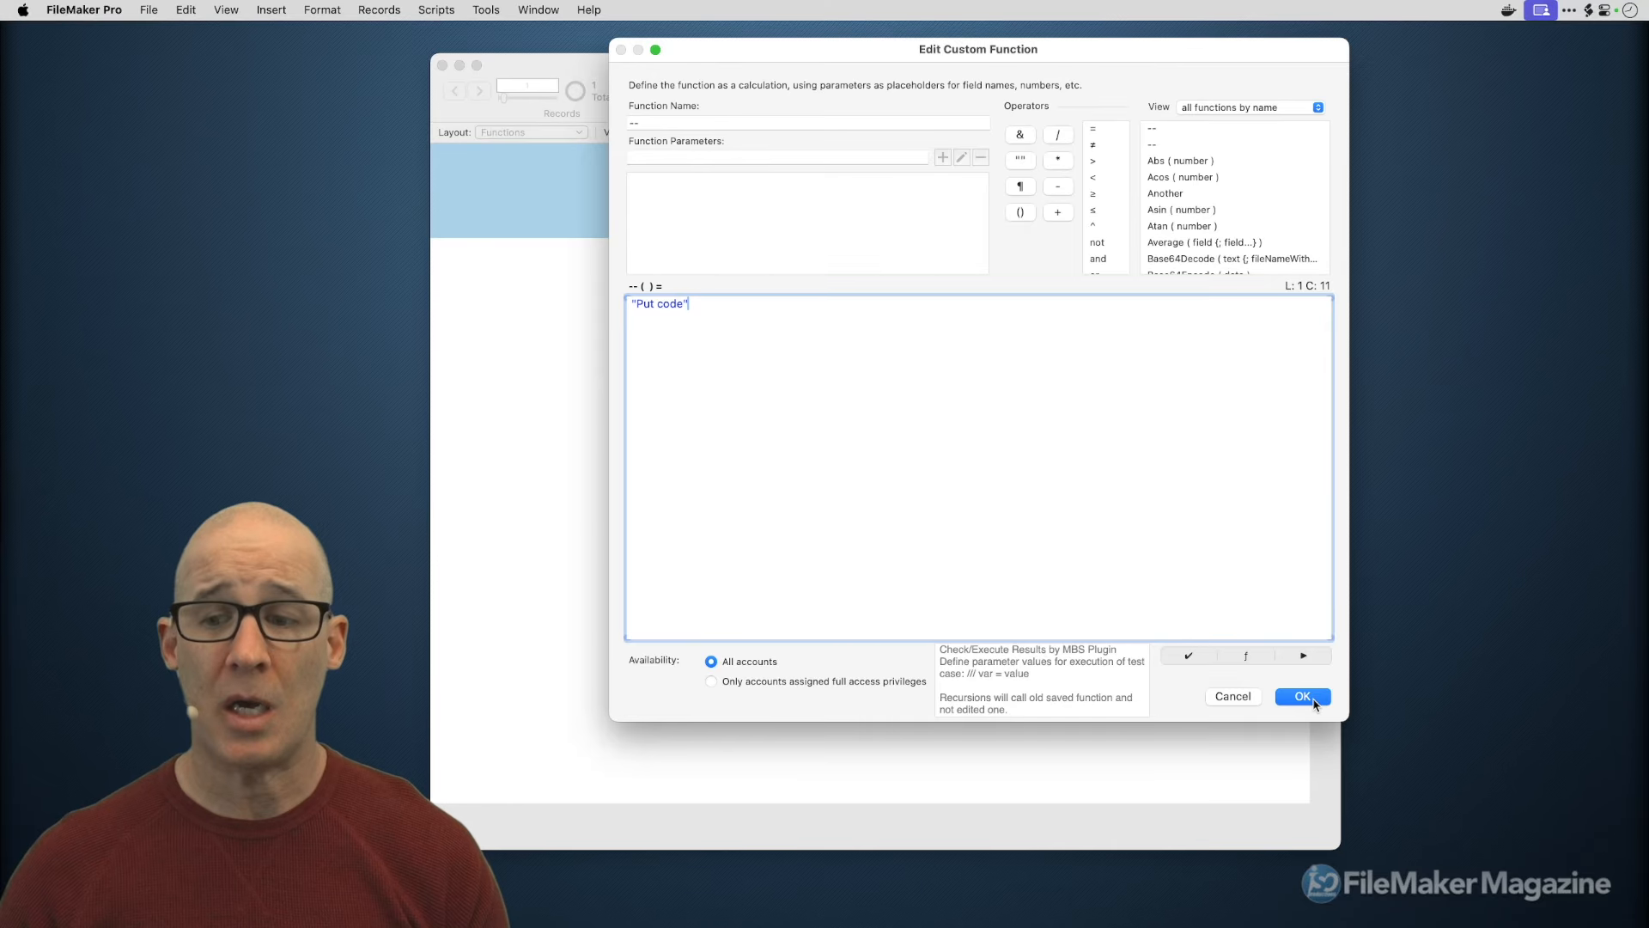
{"action": "left_click", "coordinate": [1303, 697]}
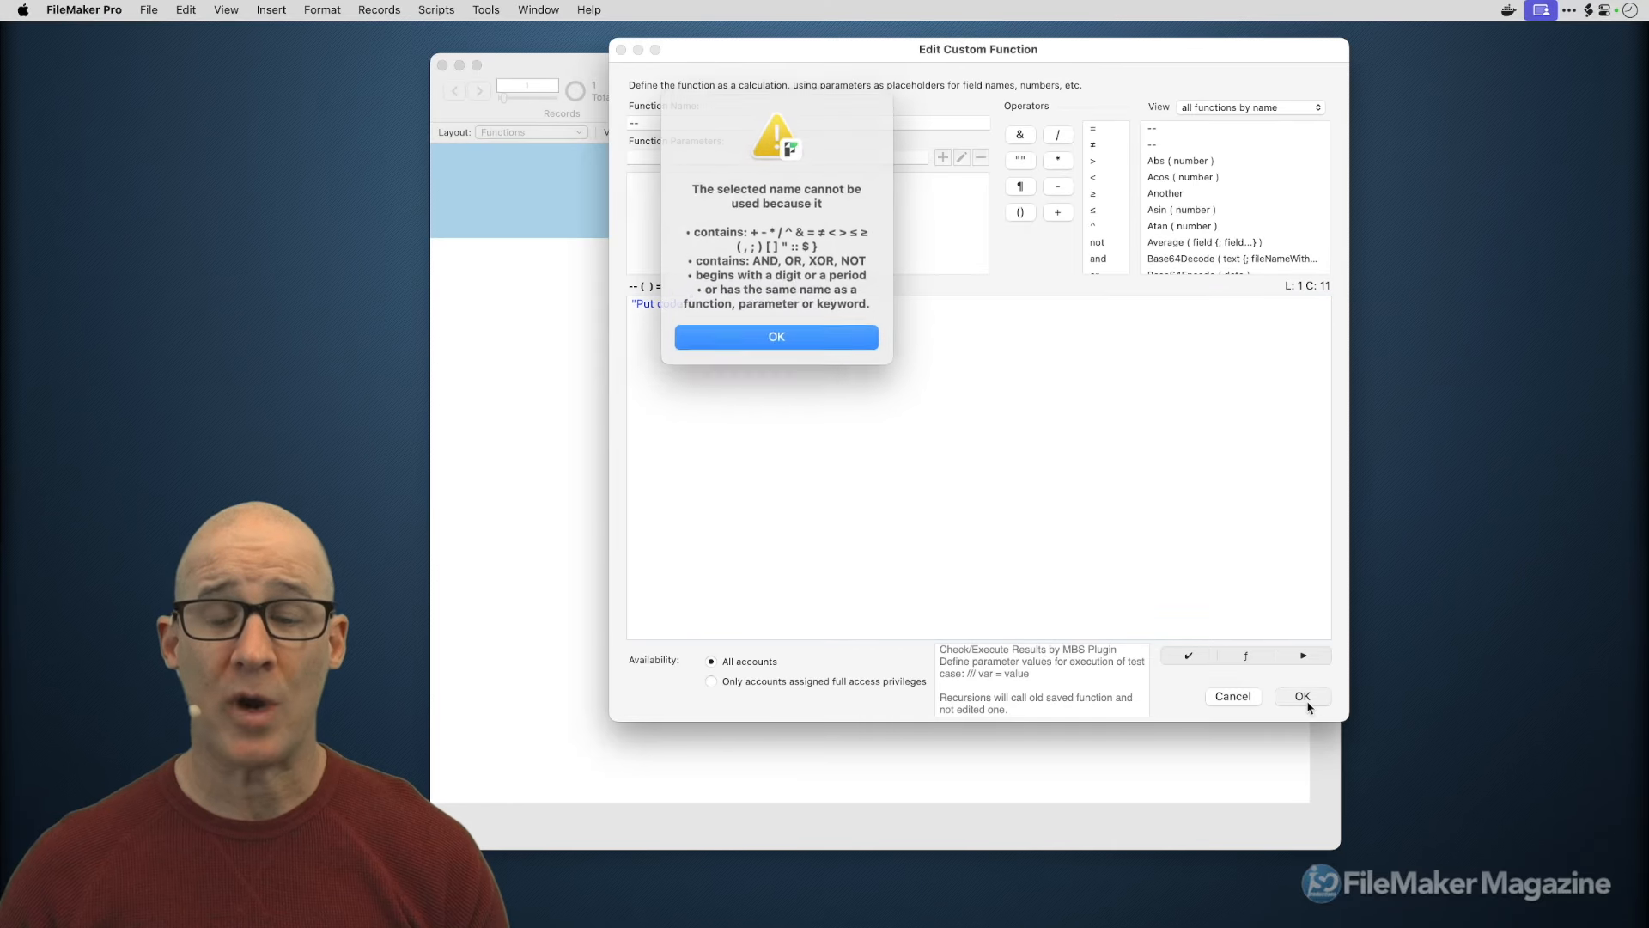
{"action": "left_click", "coordinate": [777, 333]}
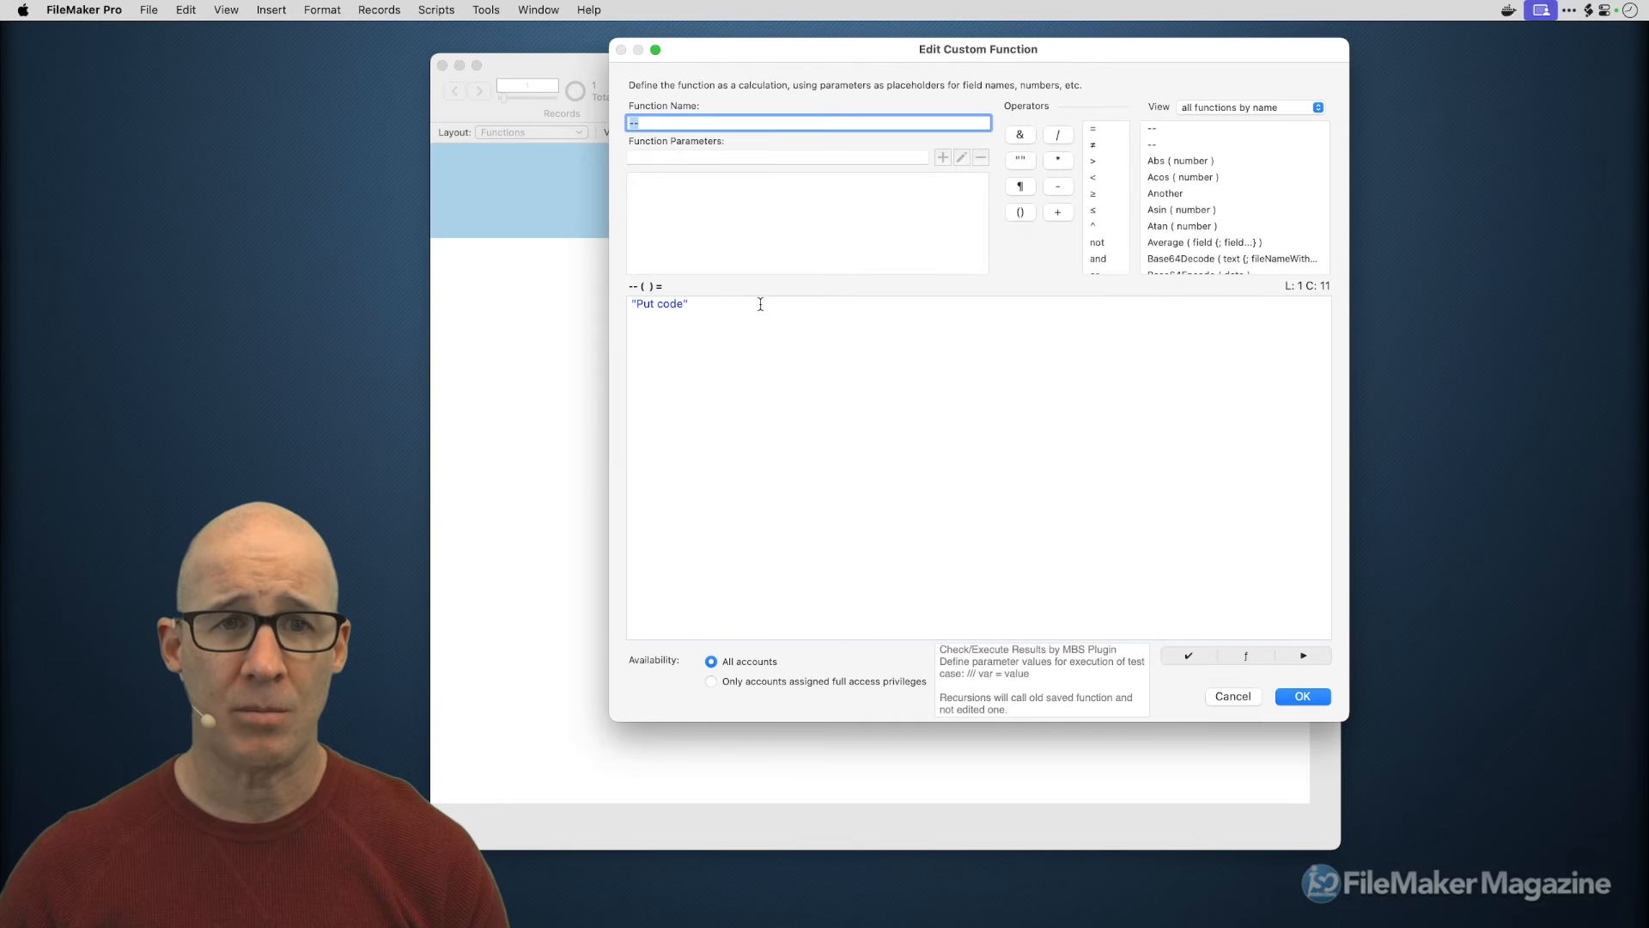
{"action": "left_click", "coordinate": [642, 122]}
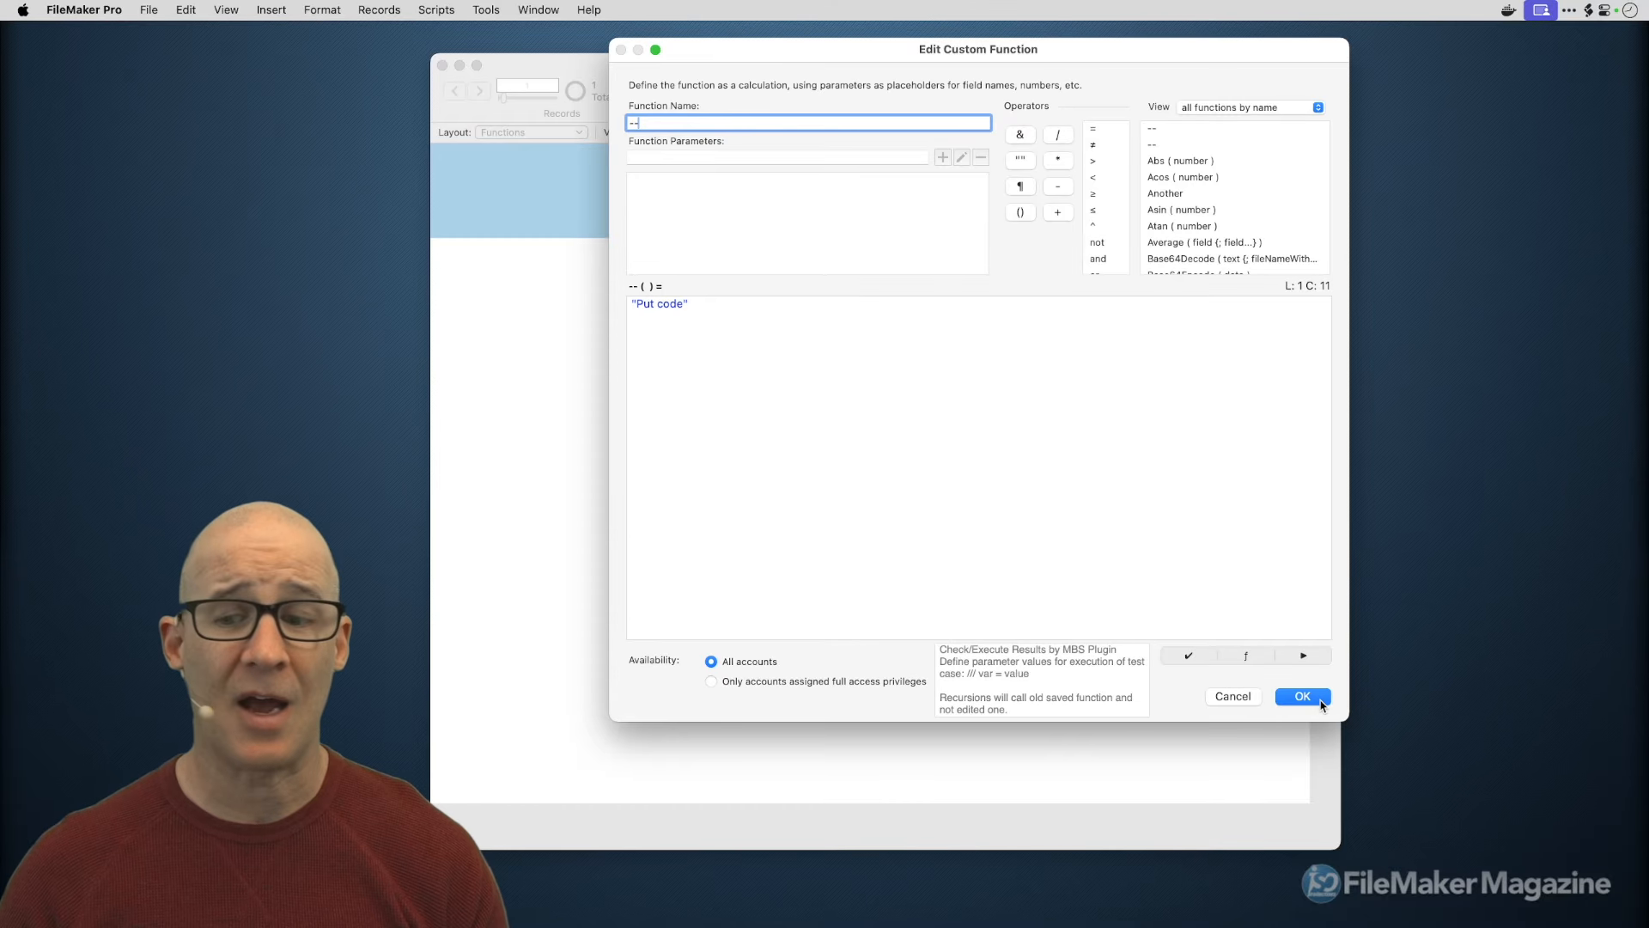
{"action": "left_click", "coordinate": [1319, 700]}
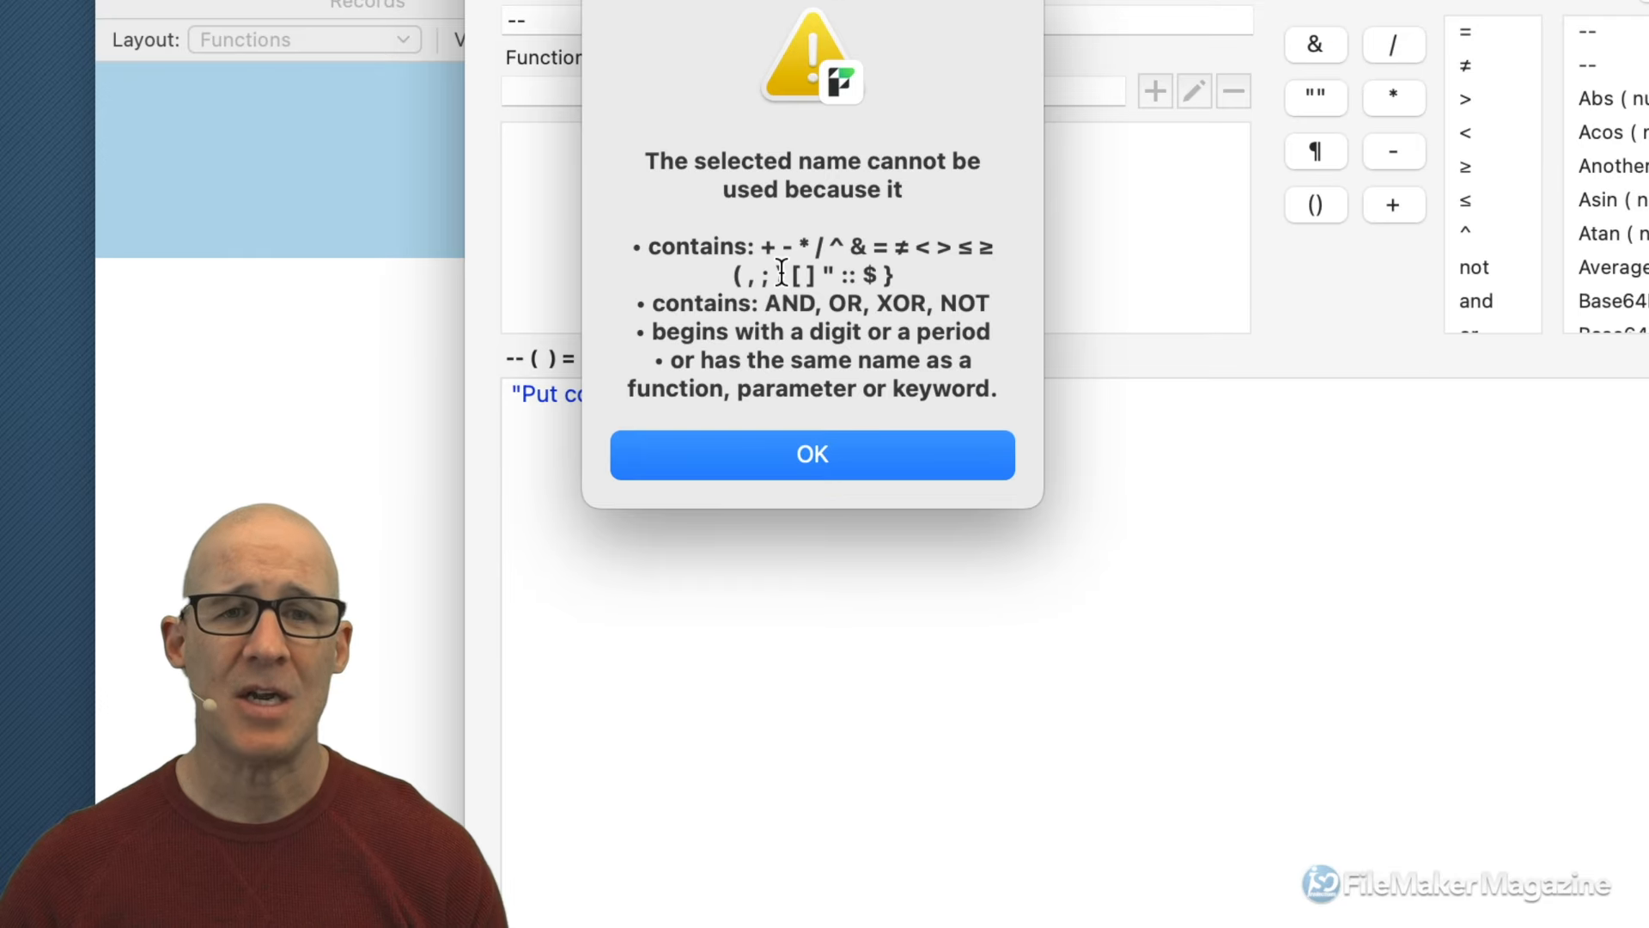
{"action": "double_click", "coordinate": [787, 248]}
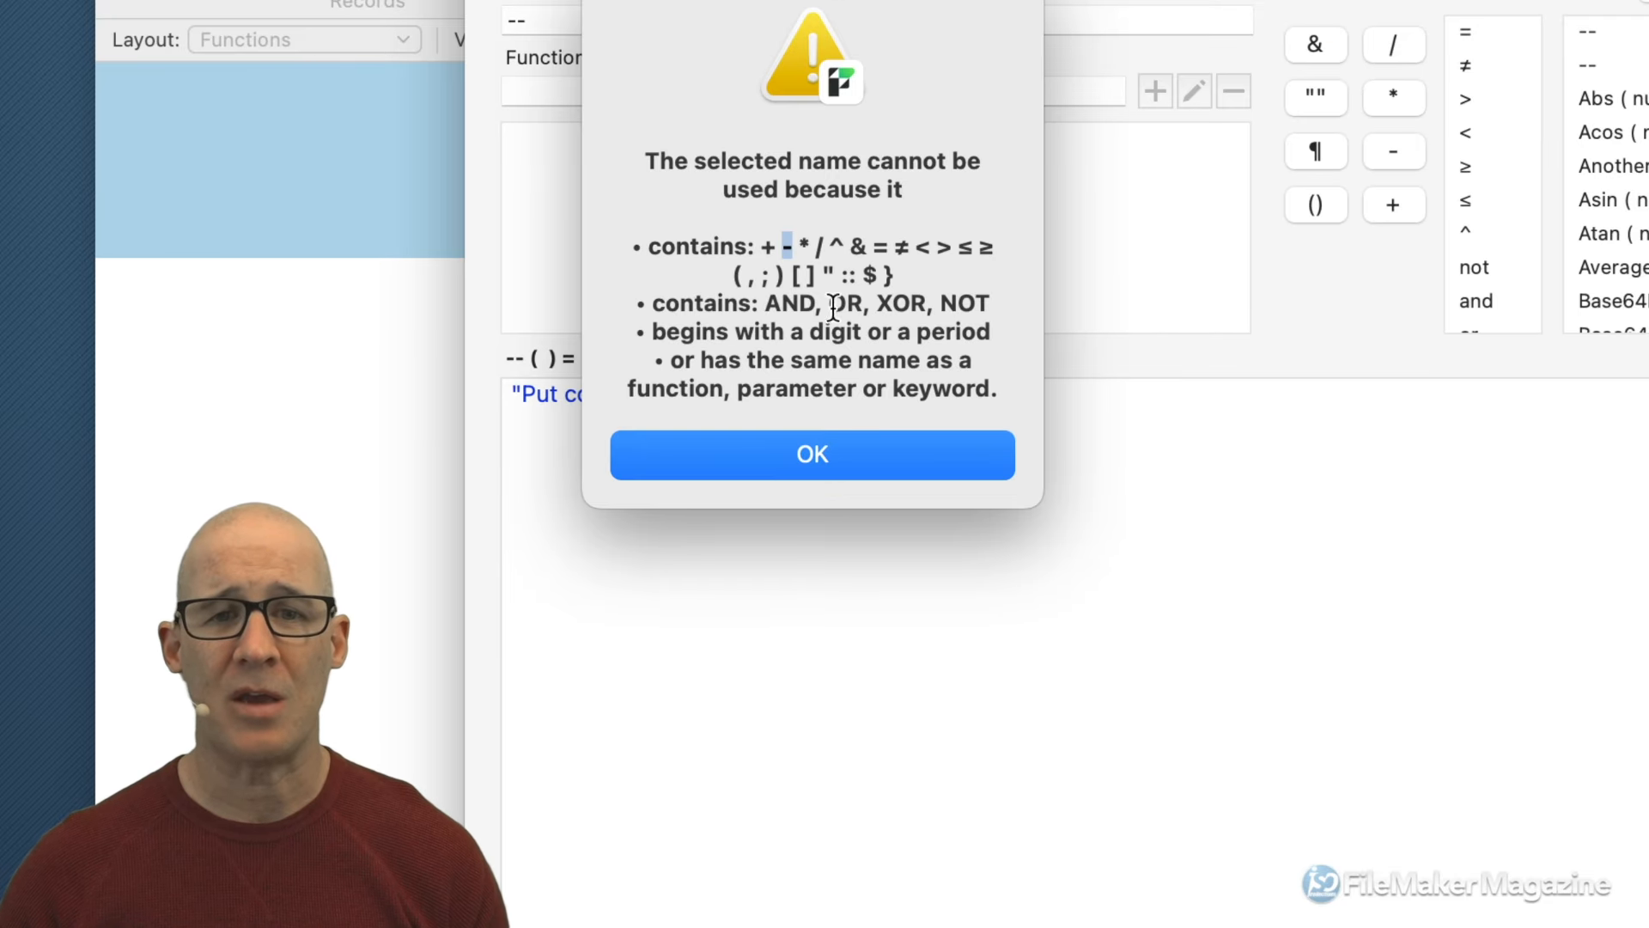
{"action": "left_click", "coordinate": [847, 443]}
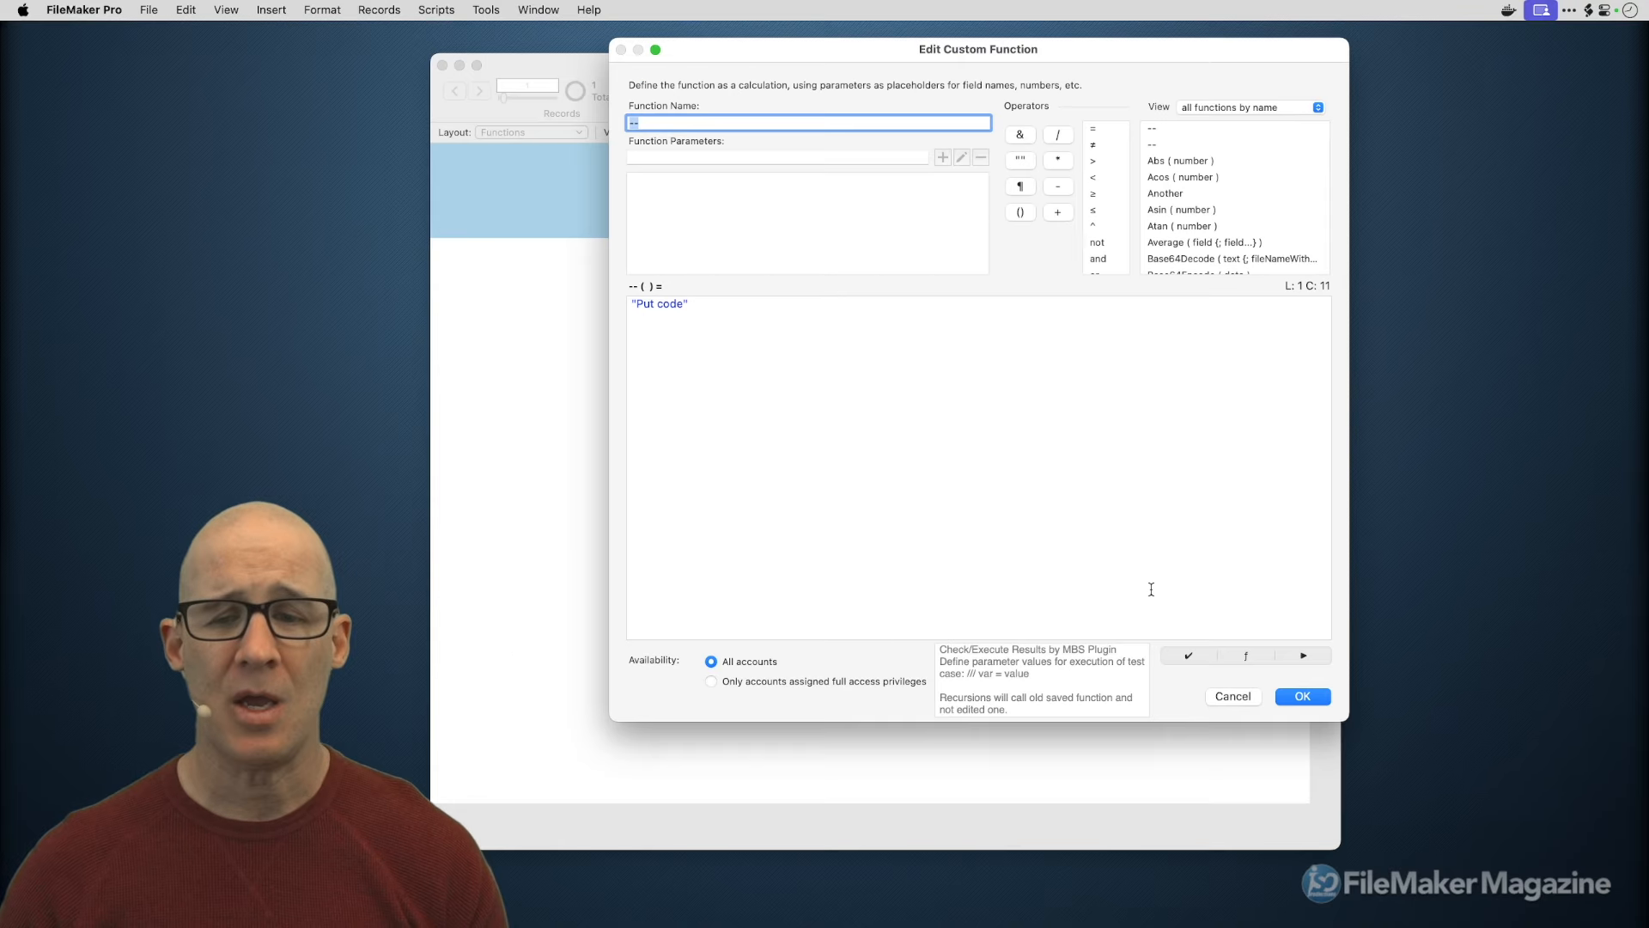
{"action": "left_click", "coordinate": [1232, 697]}
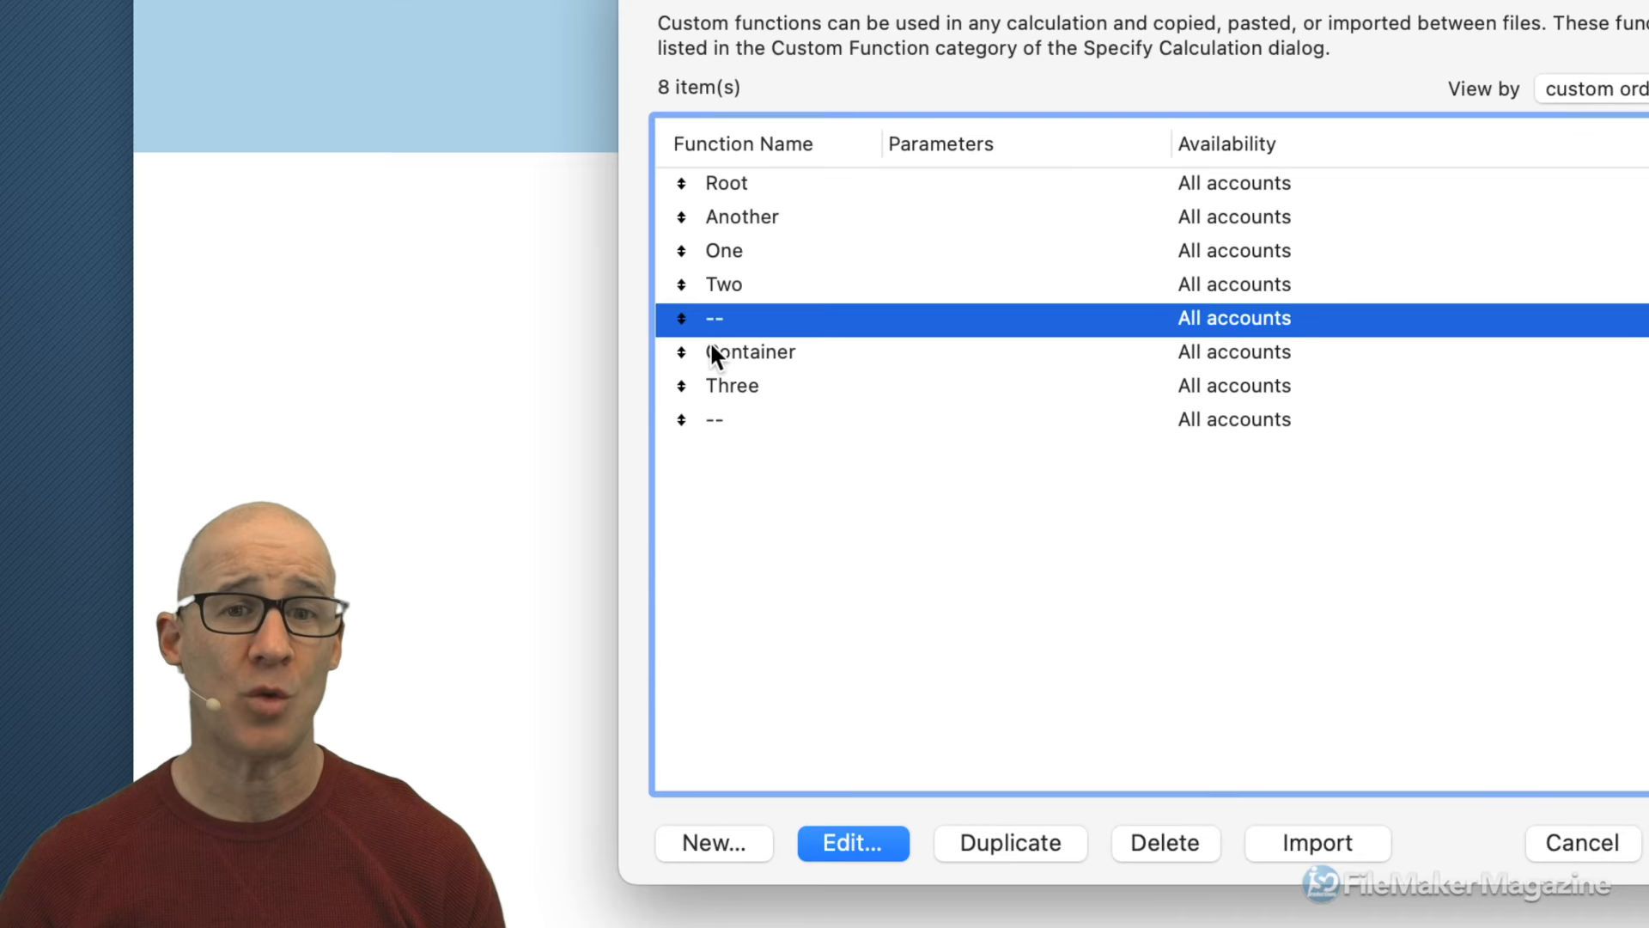
Examine how the Another and Container entries and their "--" end markers enclose the functions in the list.
{"action": "left_click", "coordinate": [734, 218]}
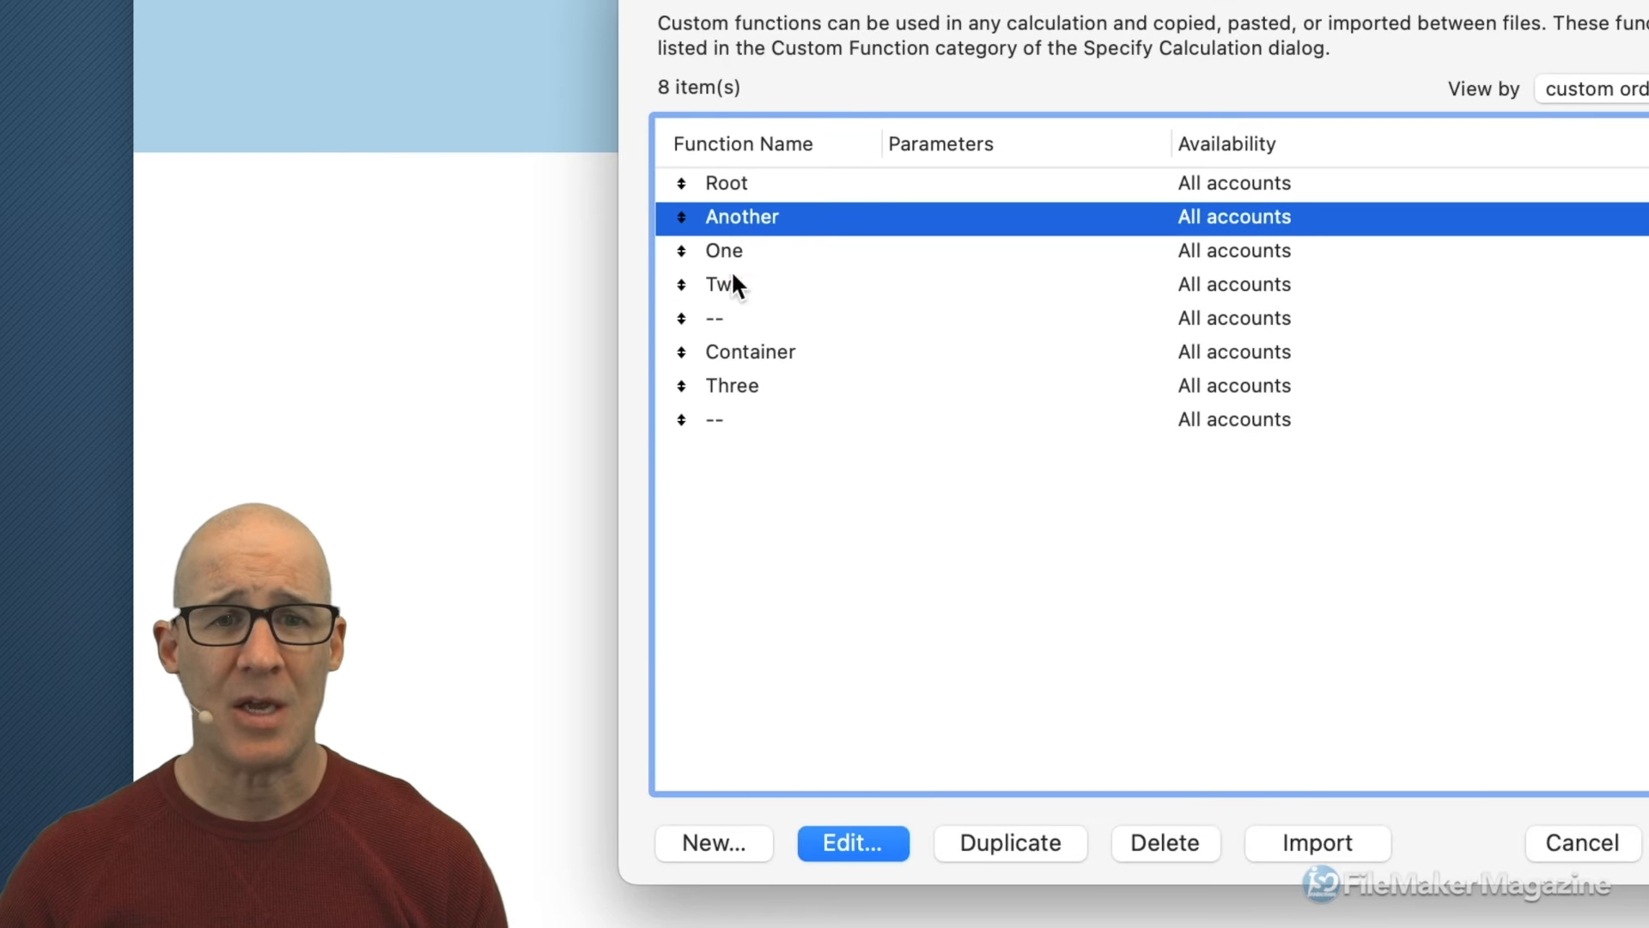
{"action": "left_click", "coordinate": [721, 419]}
{"action": "left_click", "coordinate": [717, 317]}
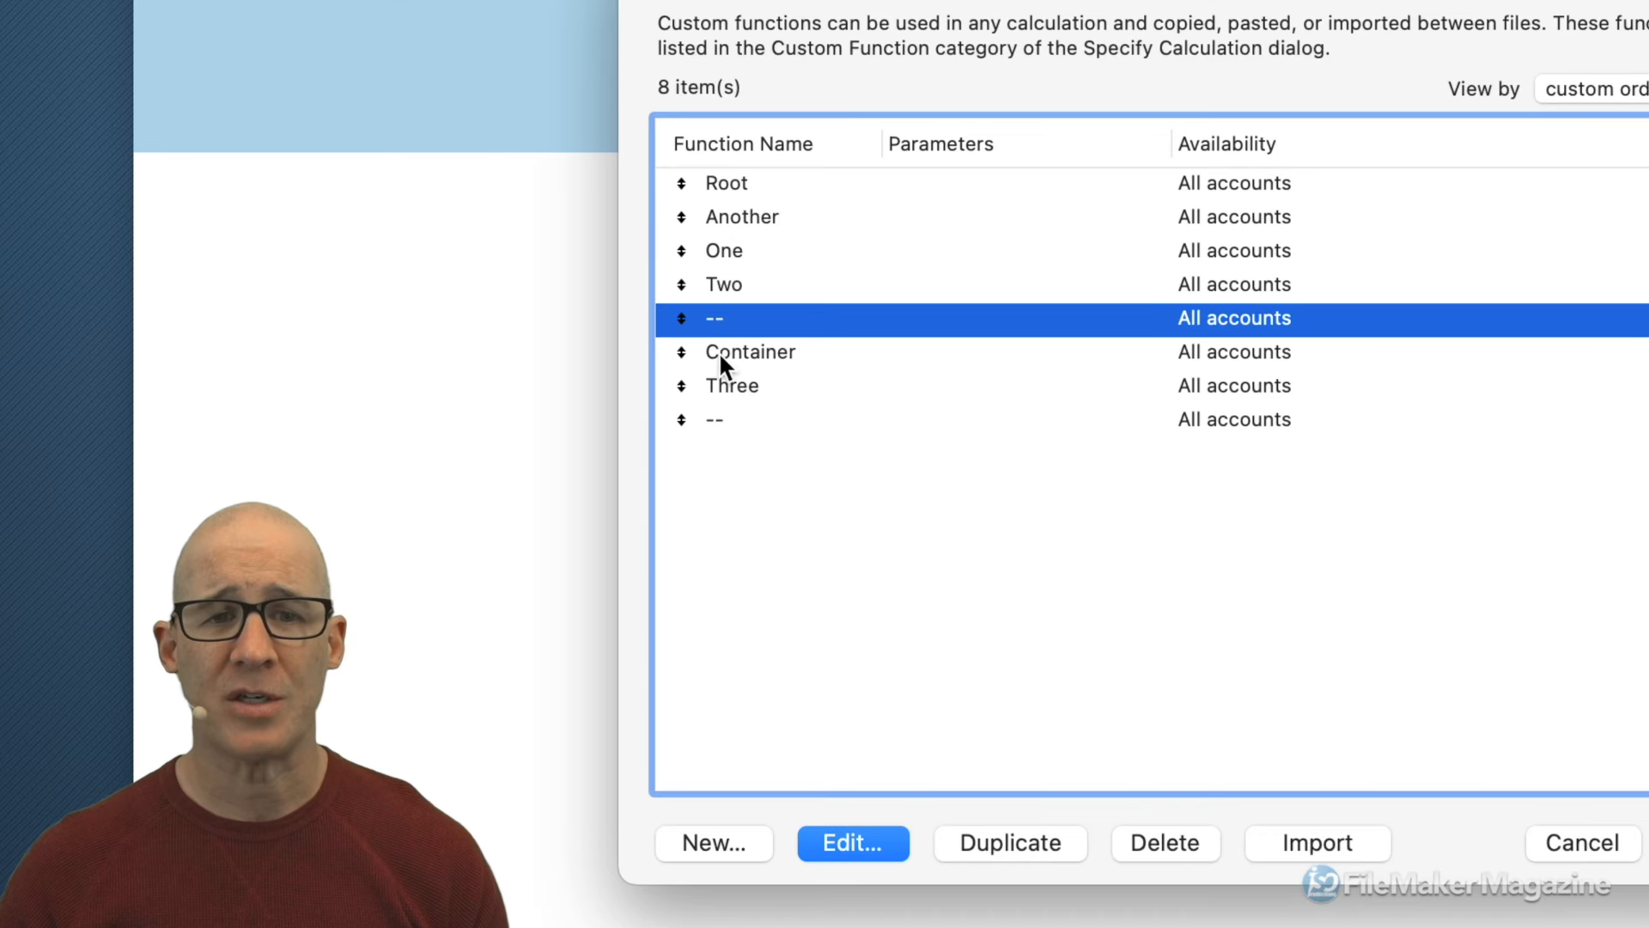
{"action": "left_click", "coordinate": [722, 412]}
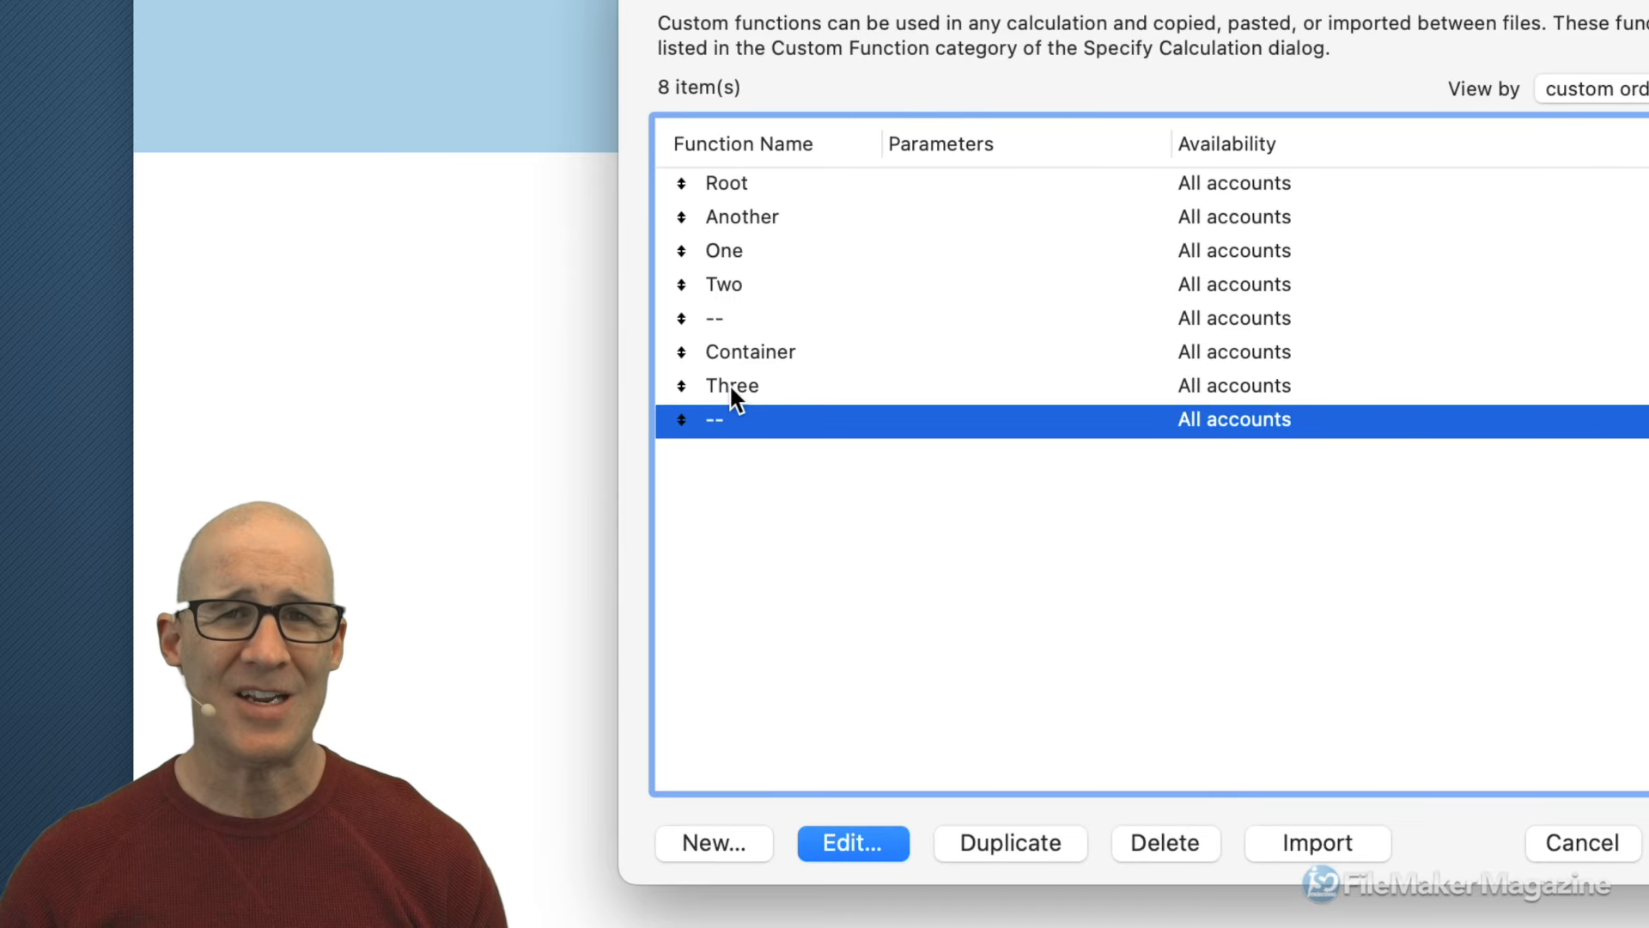
{"action": "left_click", "coordinate": [740, 350]}
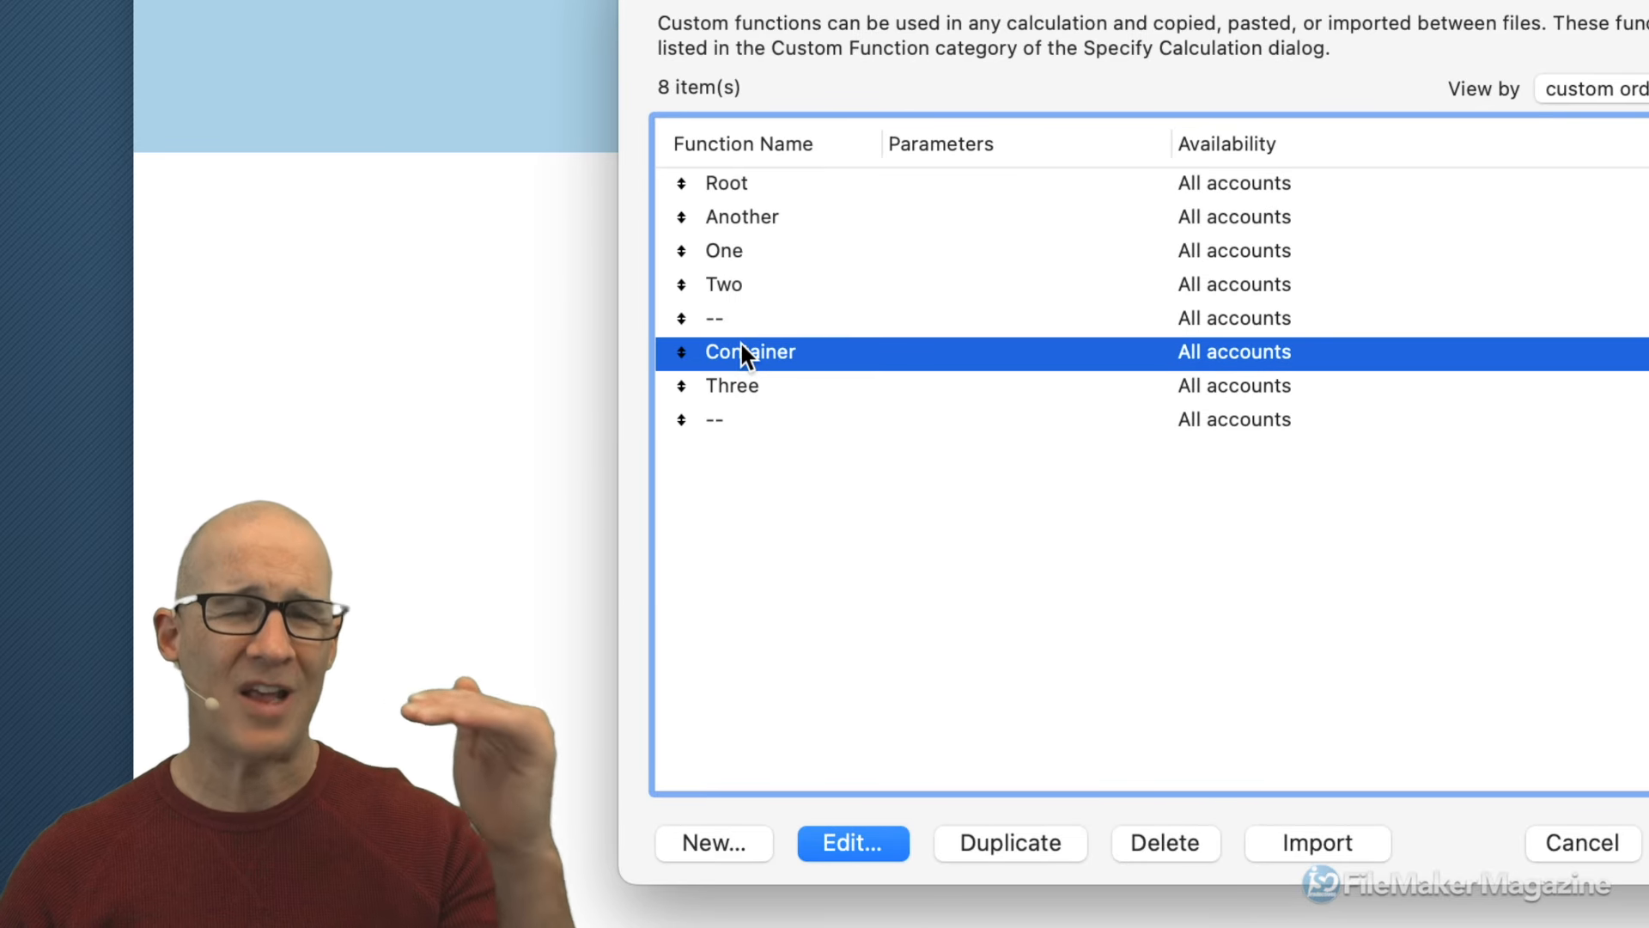
{"action": "left_click", "coordinate": [720, 322]}
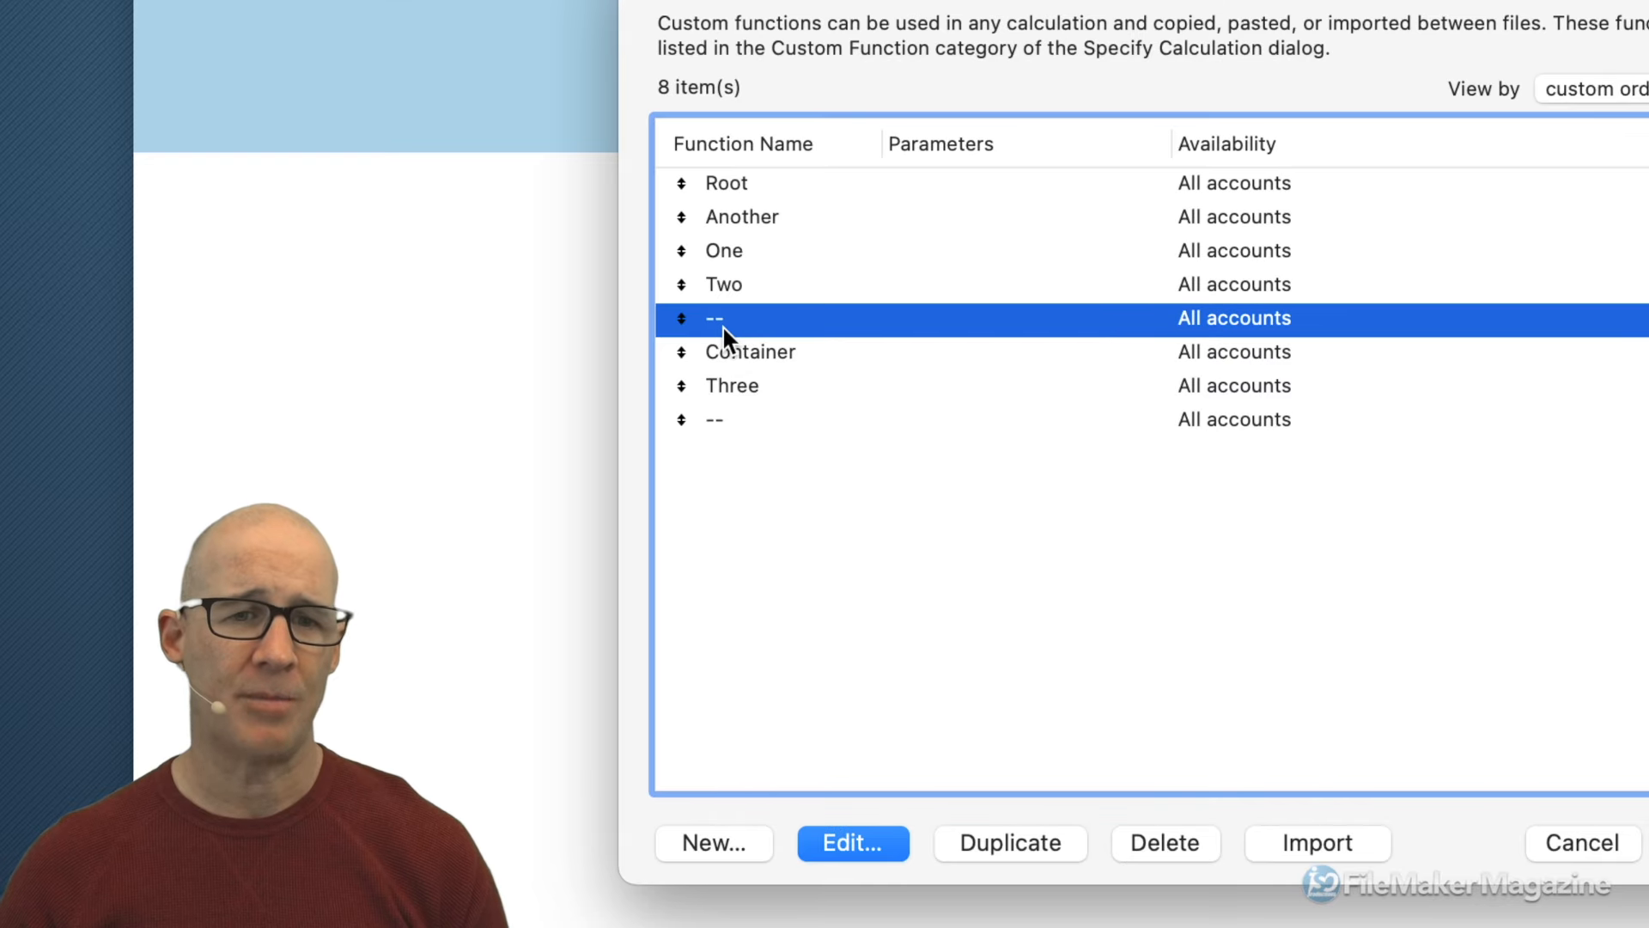
{"action": "left_click", "coordinate": [731, 351]}
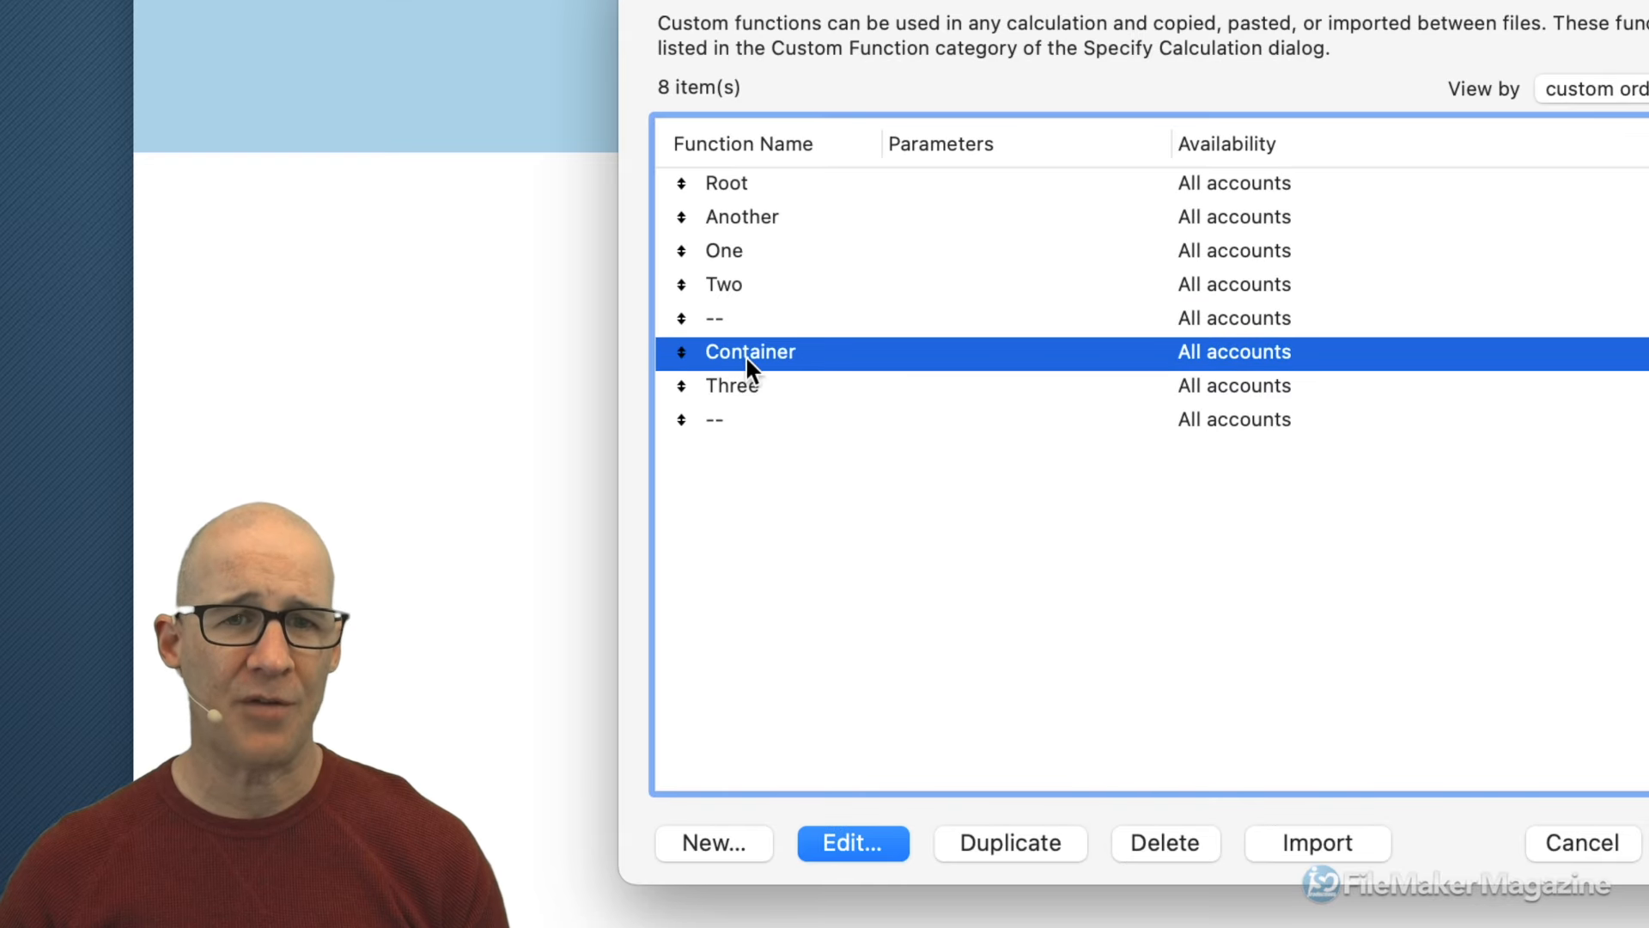
{"action": "left_click", "coordinate": [742, 222]}
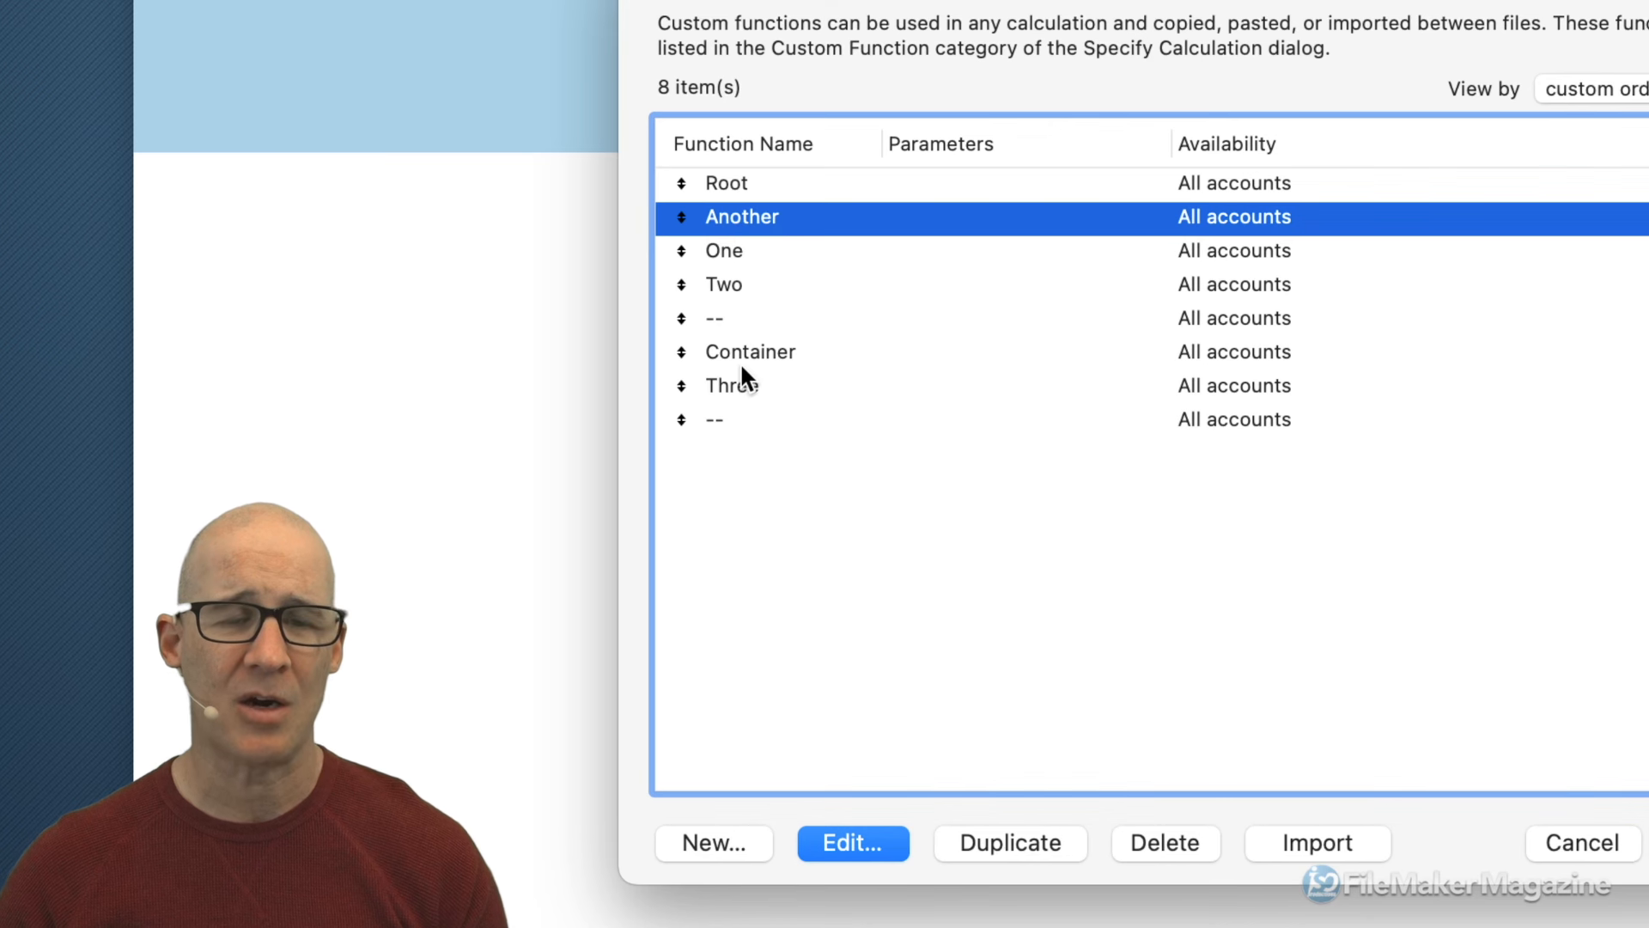
Try to duplicate the "--" entry that follows Three in the custom function list.
{"action": "left_click", "coordinate": [732, 422]}
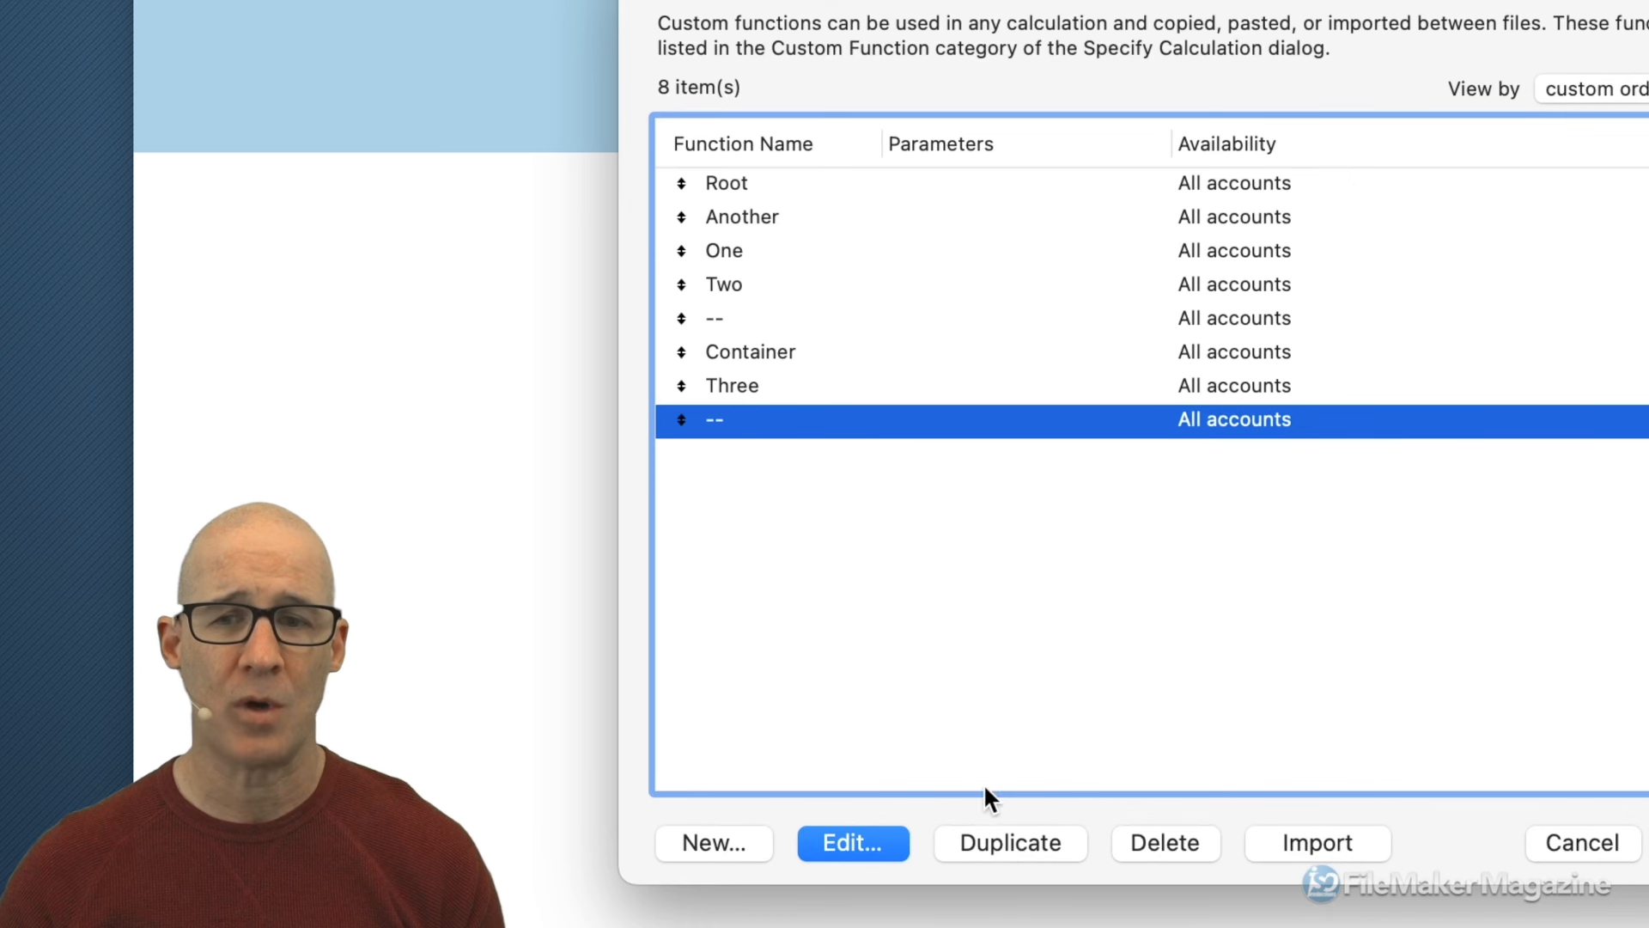
{"action": "left_click", "coordinate": [1007, 836]}
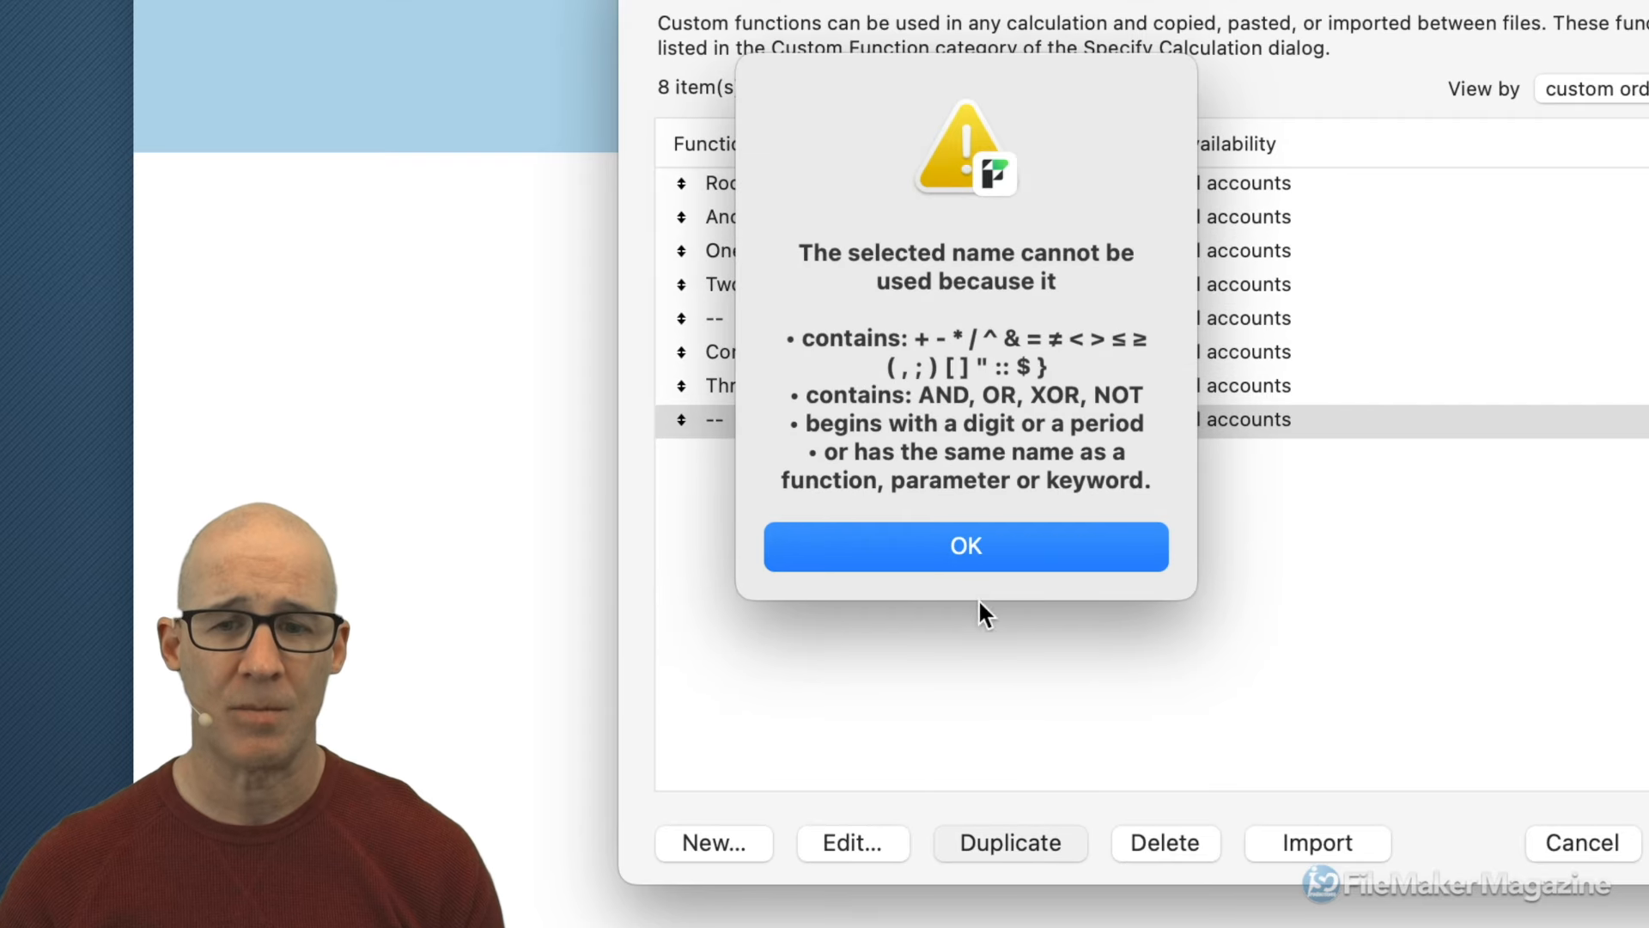
{"action": "left_click", "coordinate": [972, 549]}
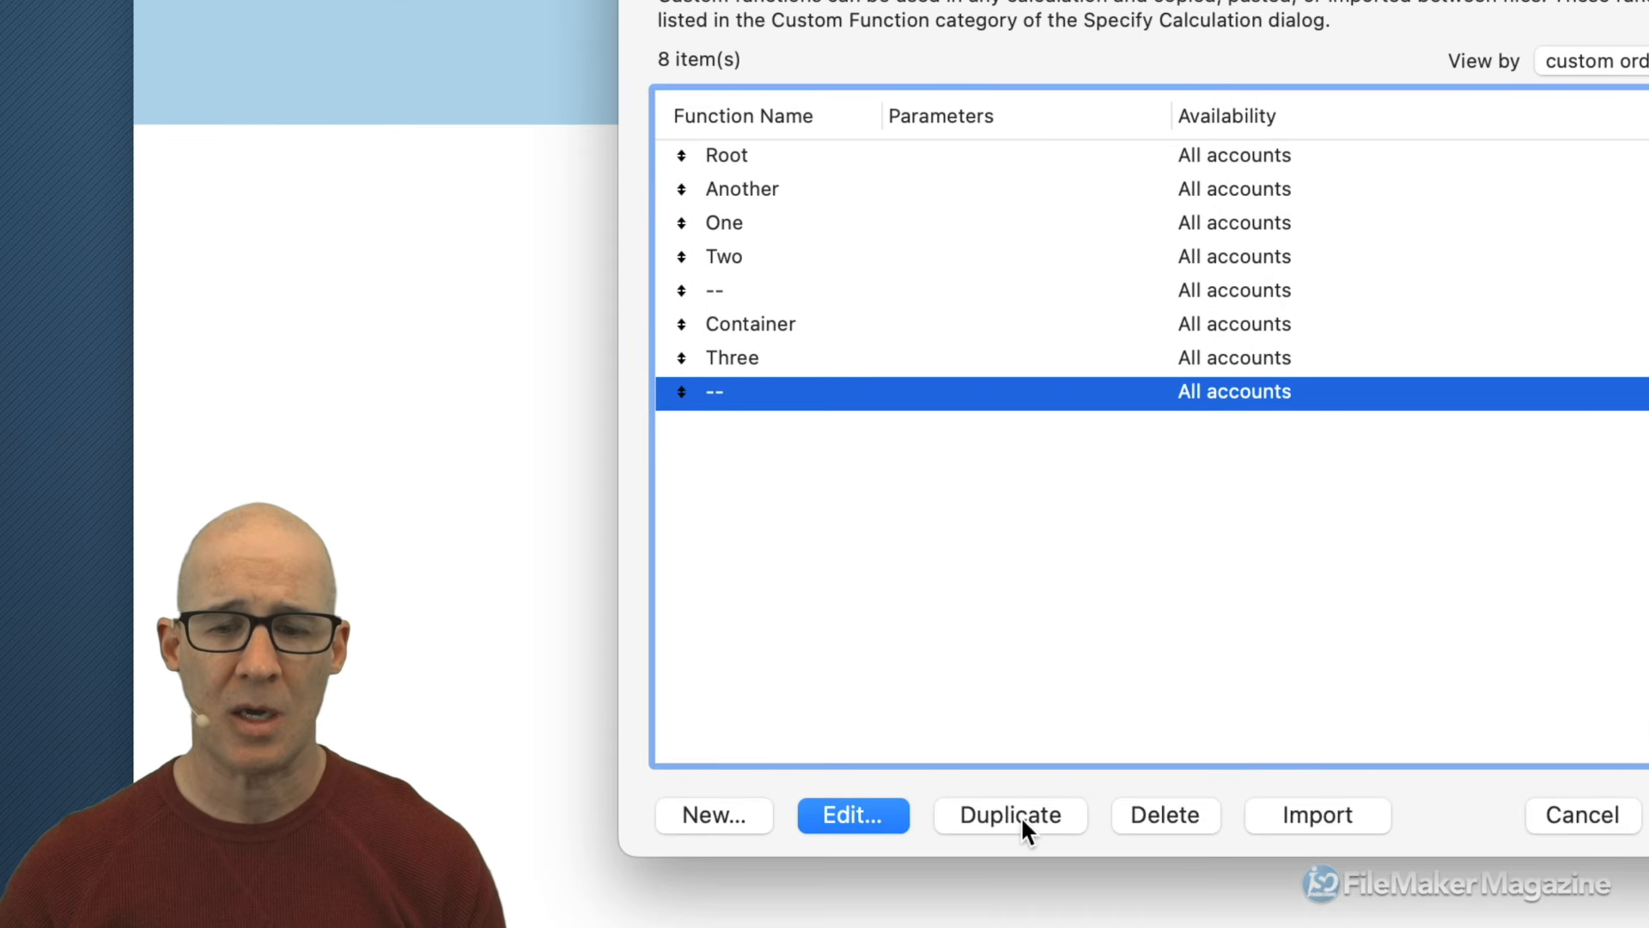
{"action": "left_click", "coordinate": [1019, 818]}
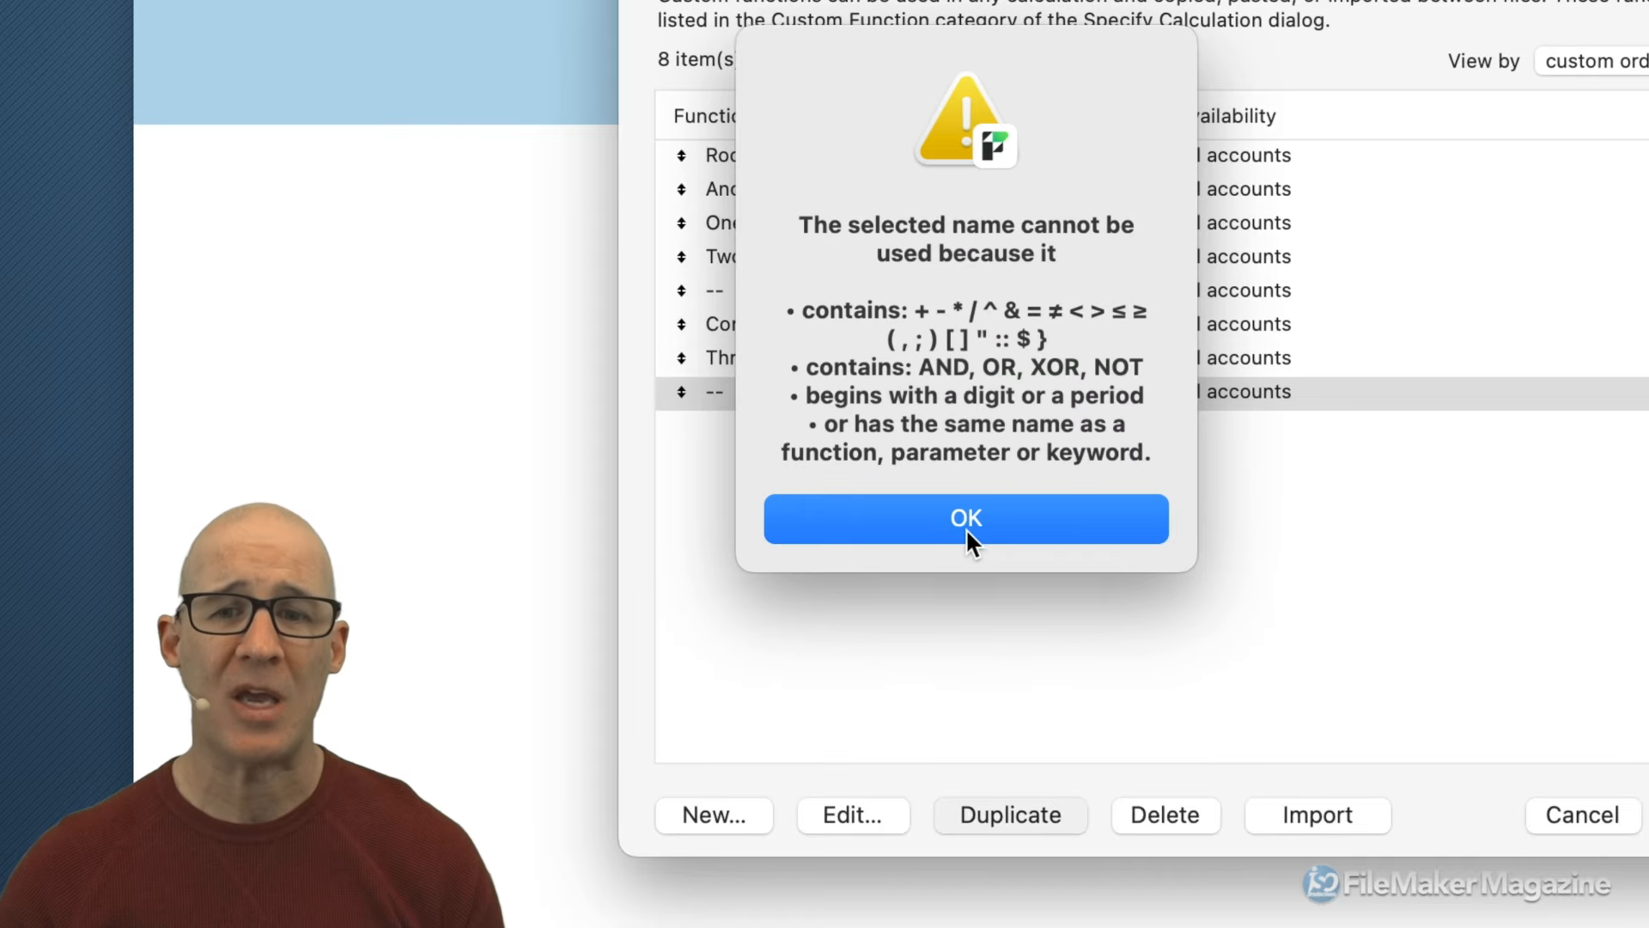
{"action": "left_click", "coordinate": [968, 539]}
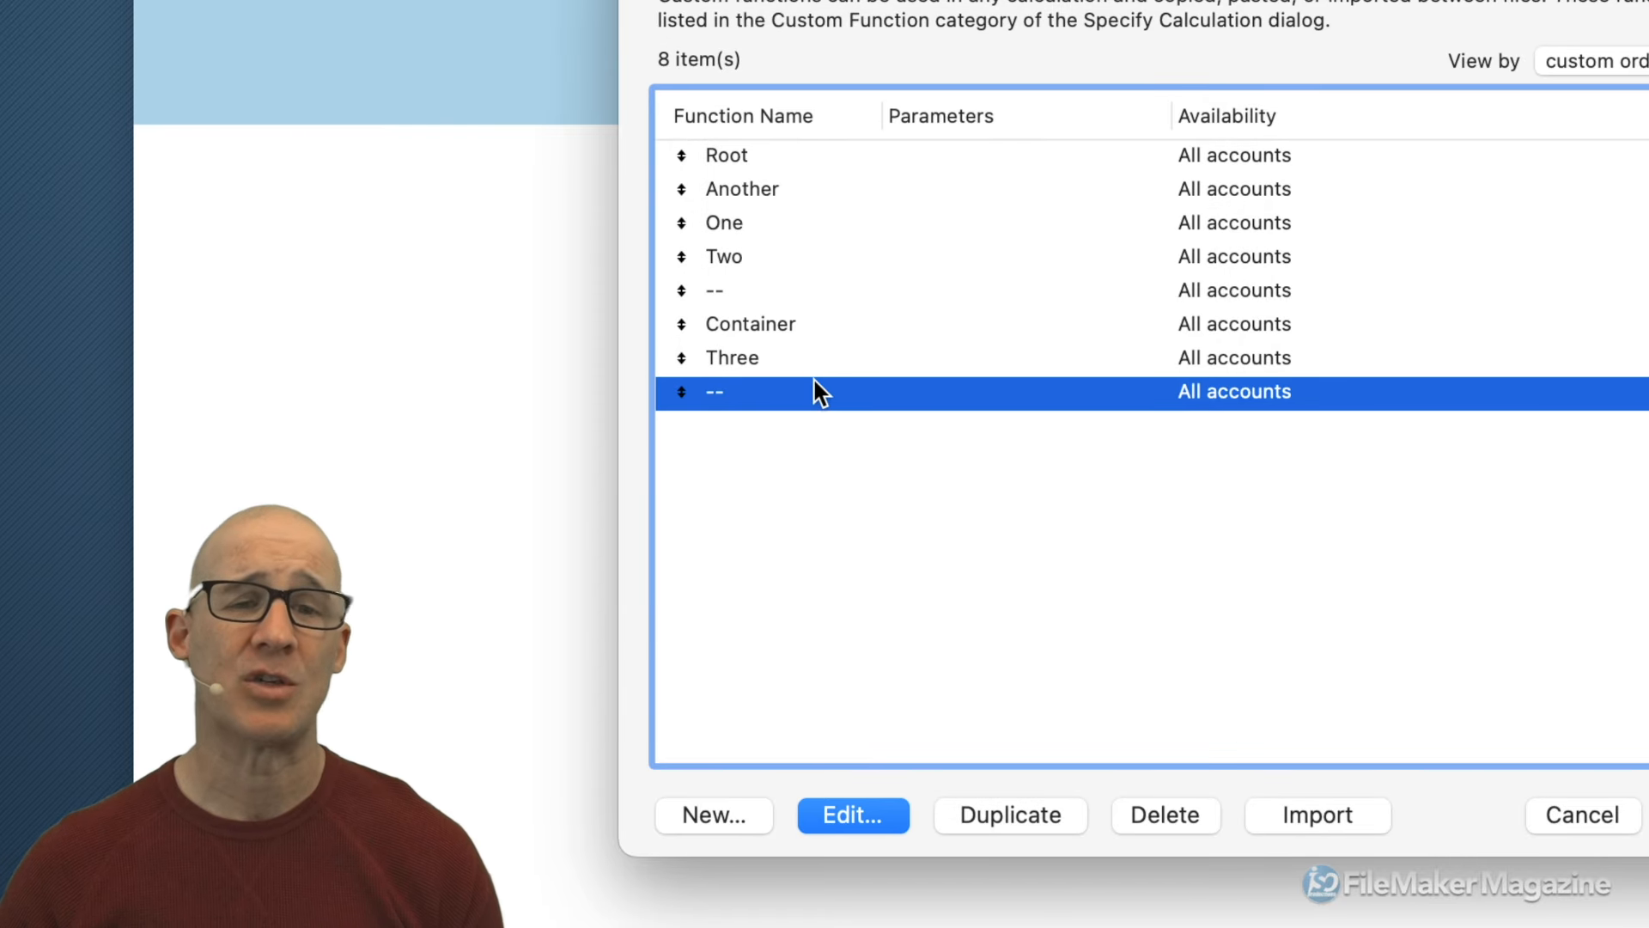
Create a custom function named Four and place it directly below Three, before the closing "--" entry.
{"action": "left_click", "coordinate": [718, 812]}
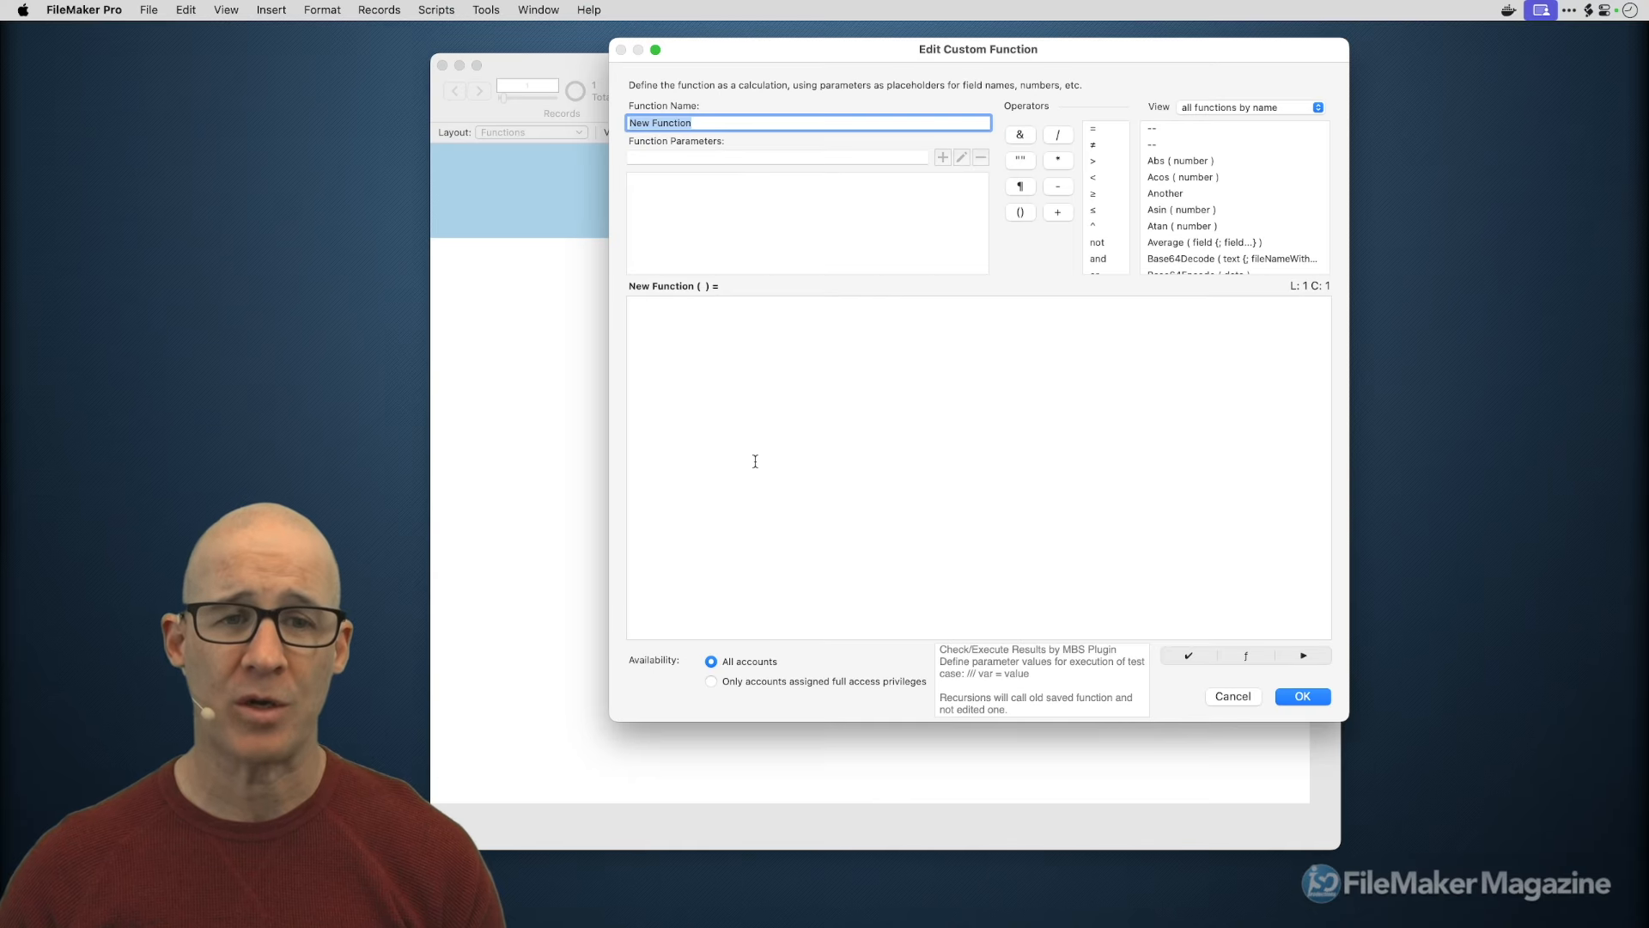
{"action": "type", "text": "Four"}
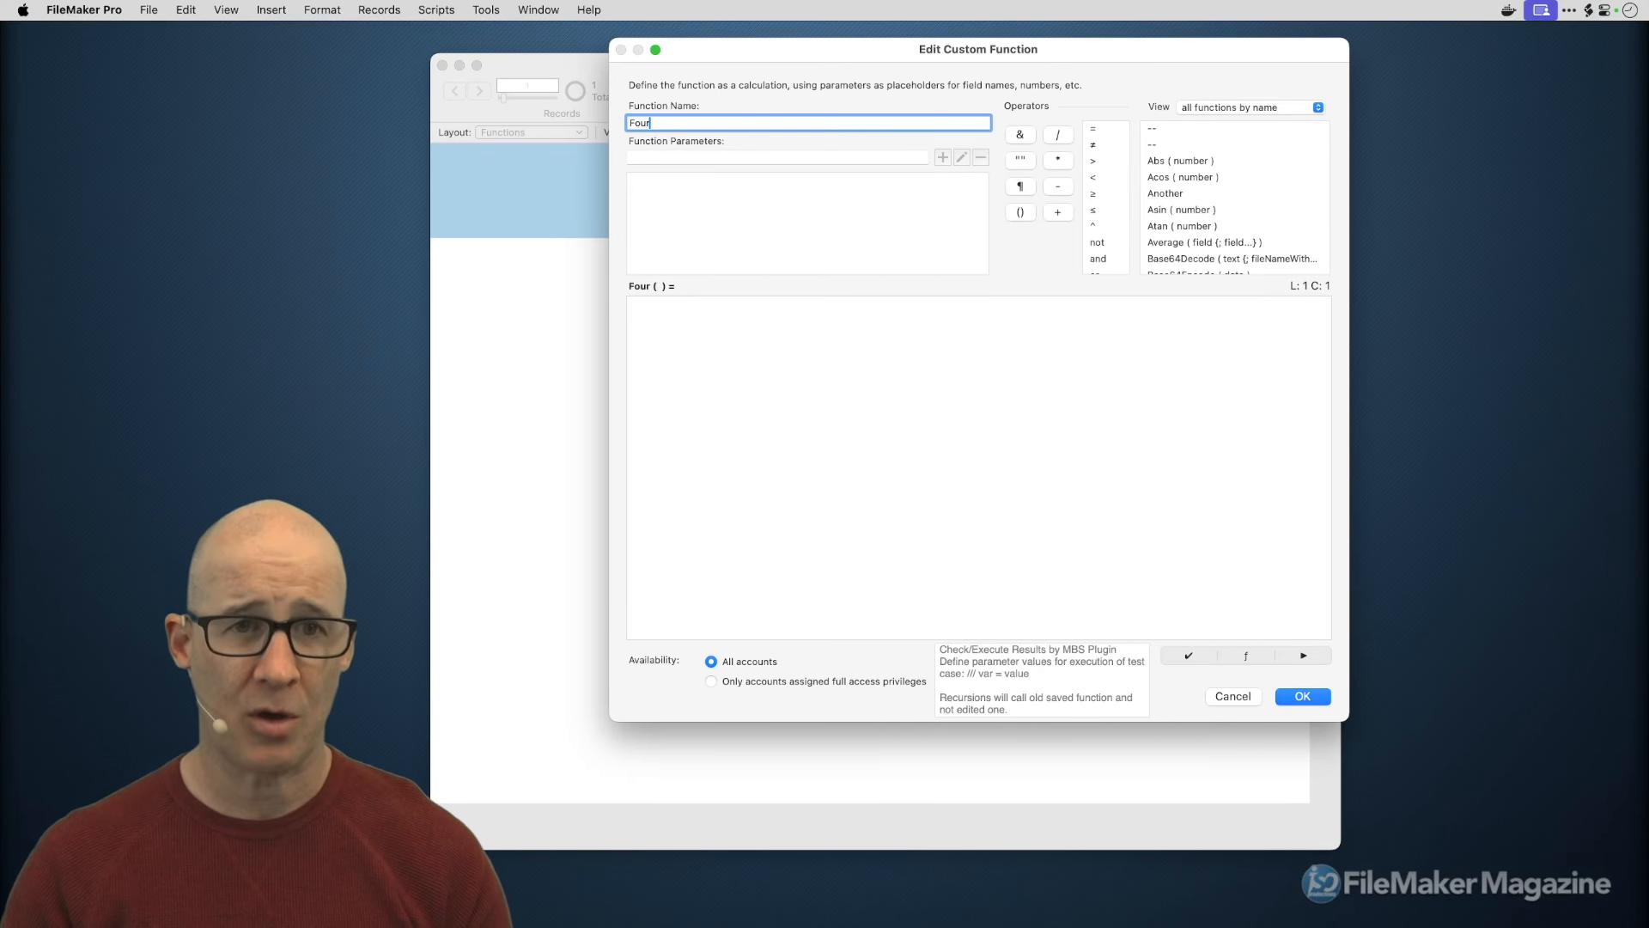
{"action": "left_click", "coordinate": [1294, 698]}
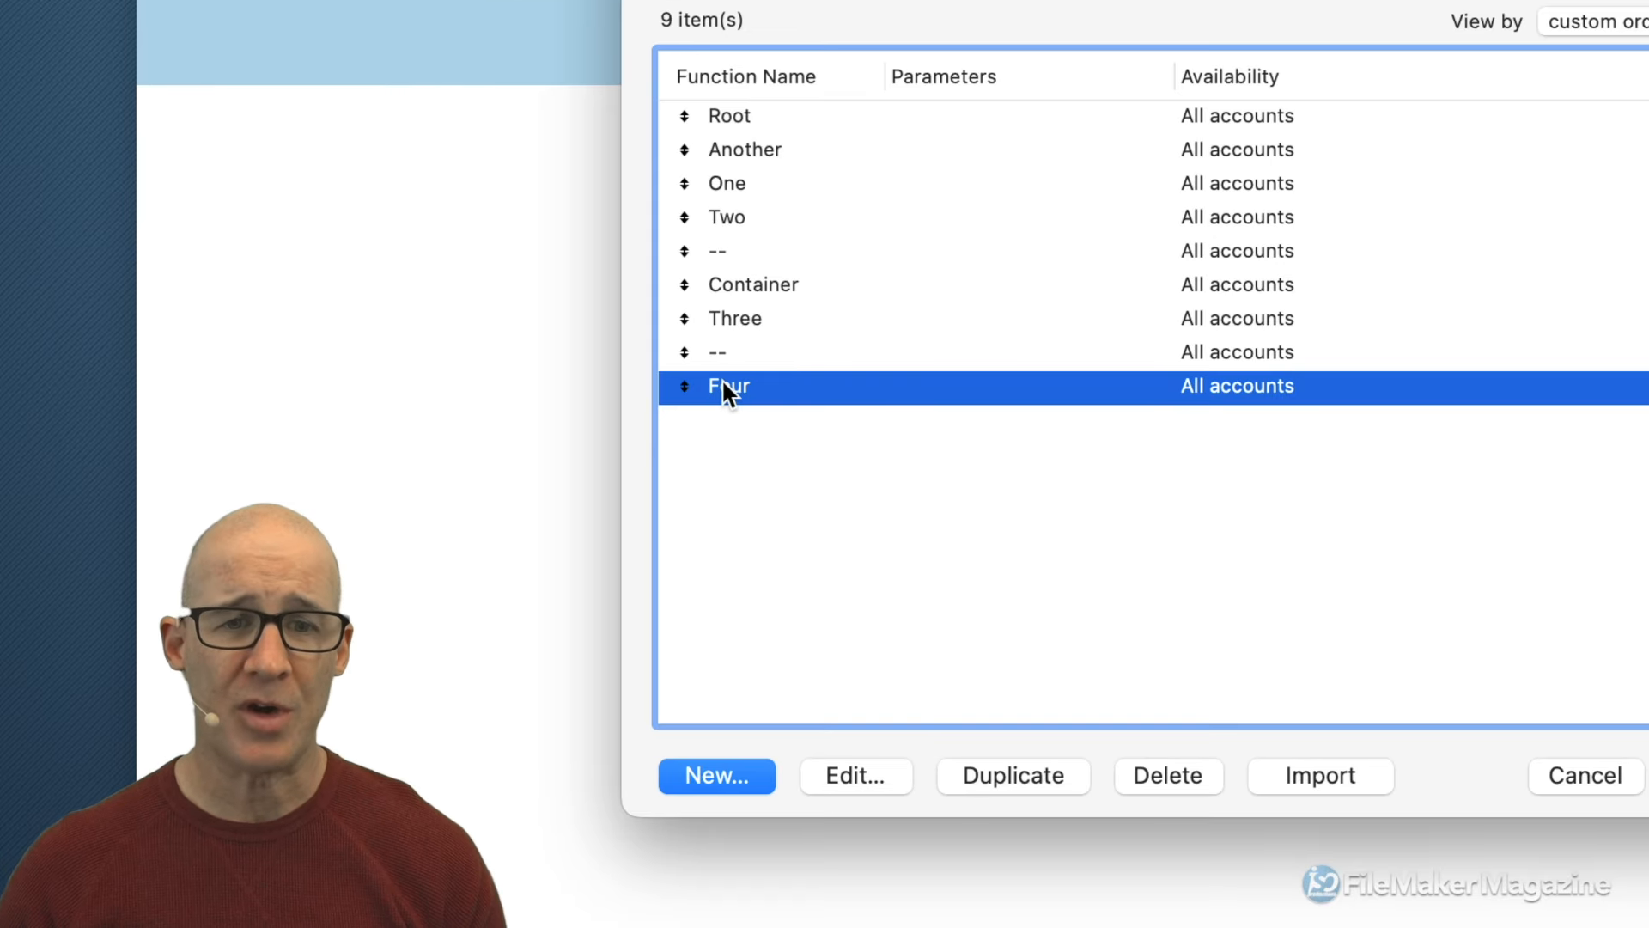
{"action": "left_click_drag", "start_coordinate": [718, 383], "coordinate": [745, 335]}
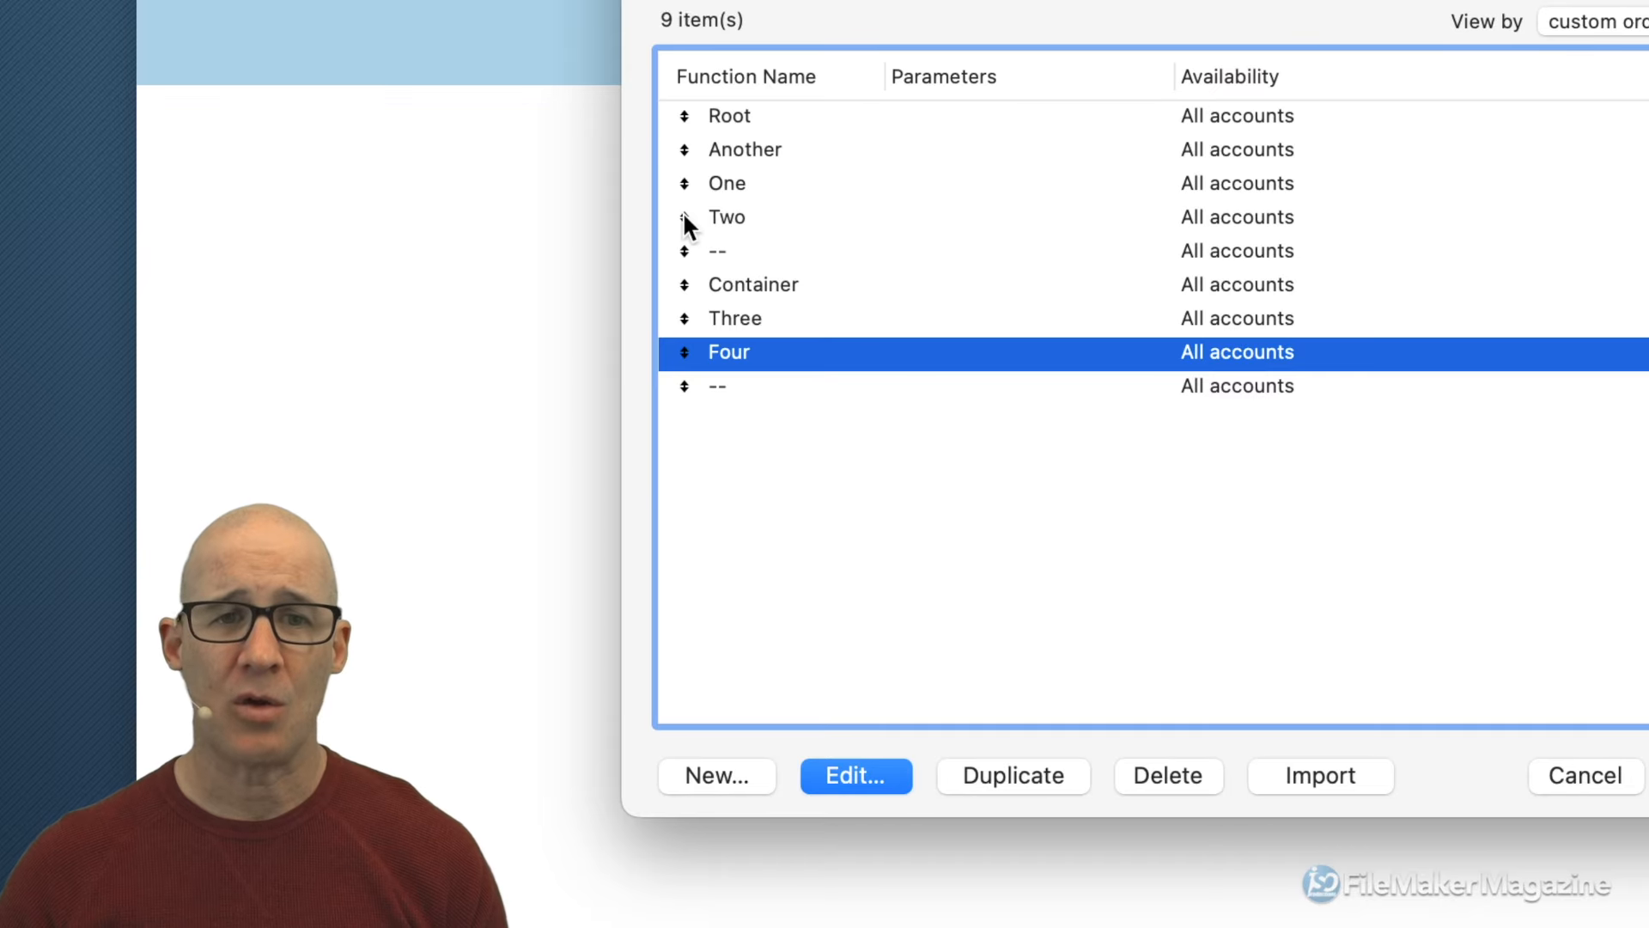
Move function Two above One, and check the view order options while keeping the list in custom order.
{"action": "left_click_drag", "start_coordinate": [683, 211], "coordinate": [684, 170]}
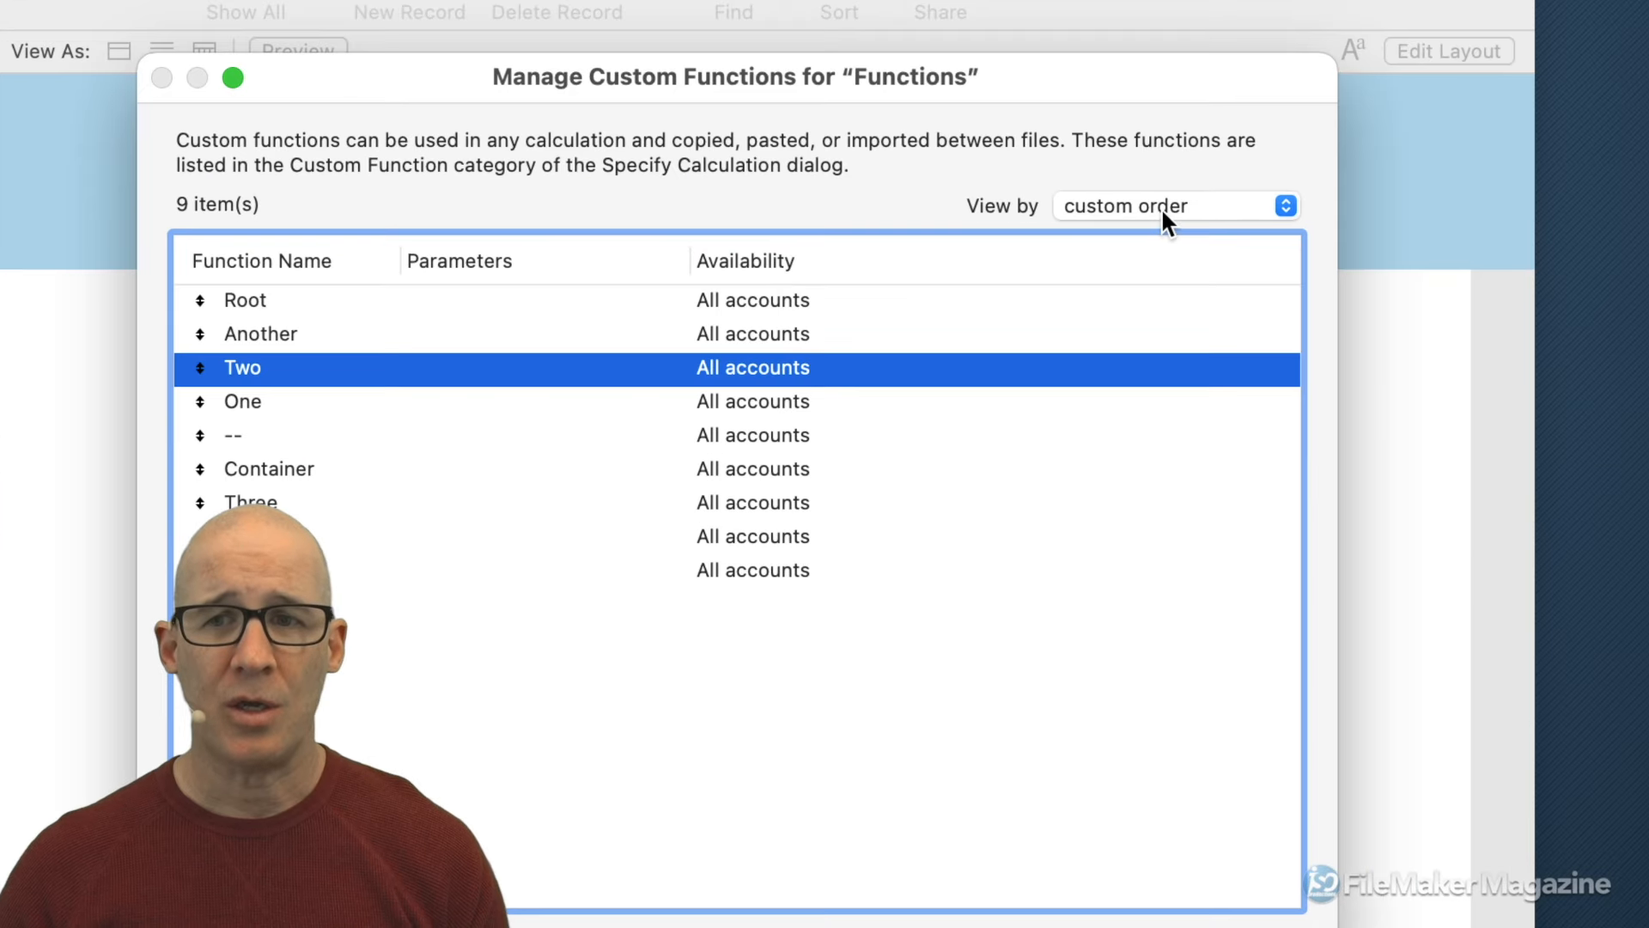
{"action": "left_click", "coordinate": [1161, 207]}
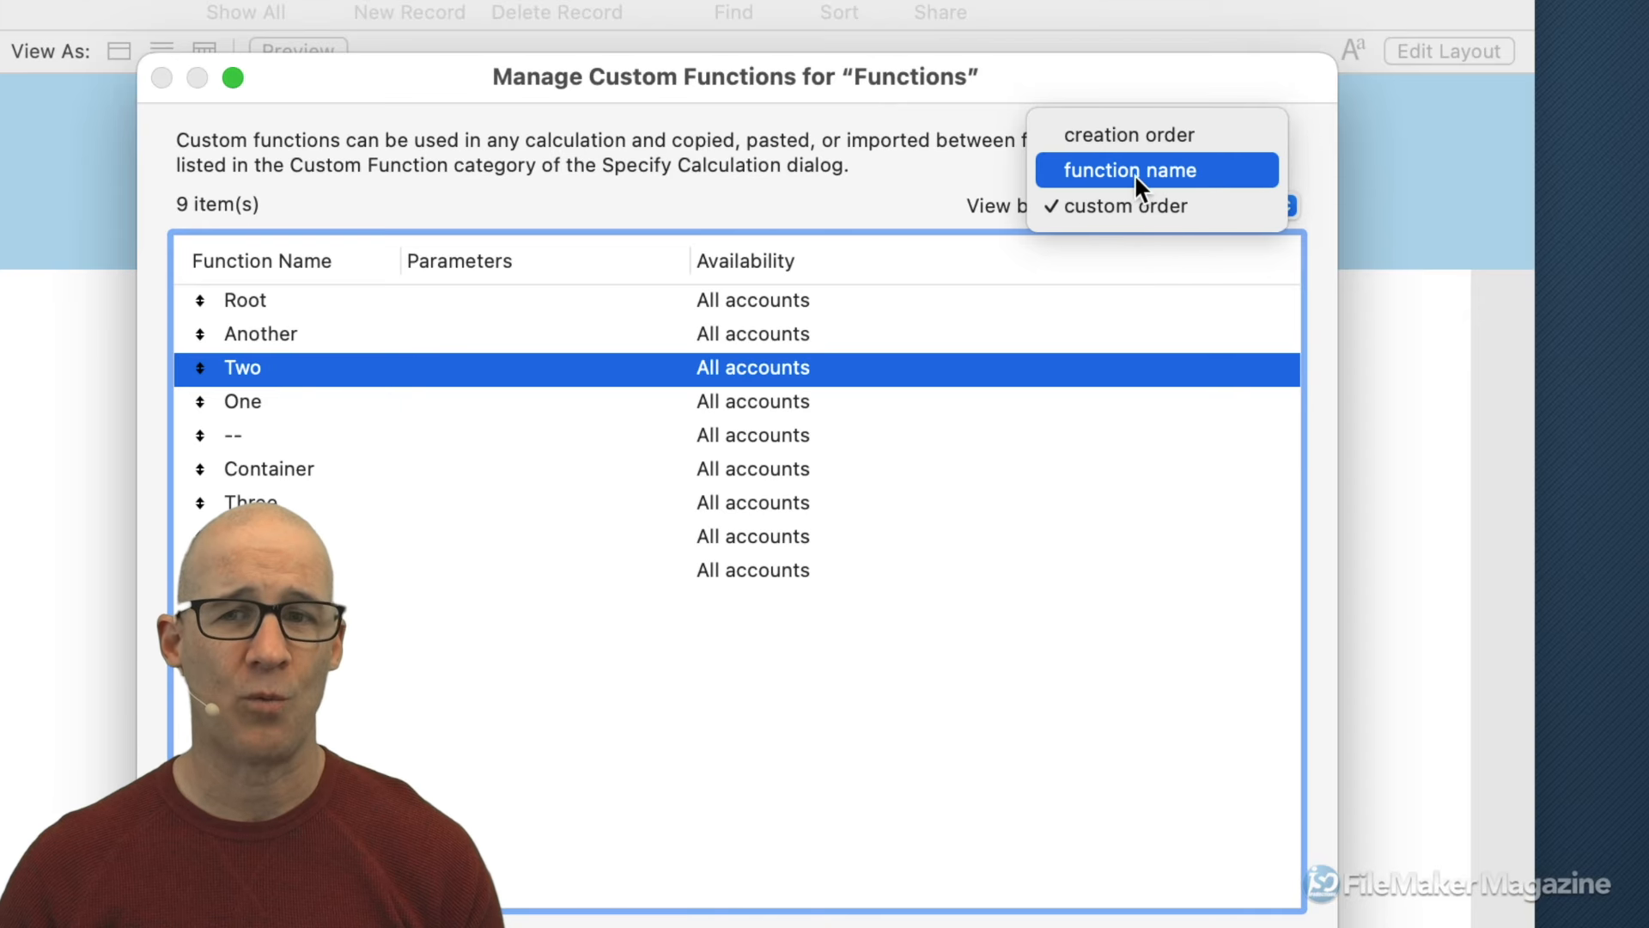
{"action": "left_click", "coordinate": [893, 77]}
{"action": "left_click_drag", "start_coordinate": [912, 79], "coordinate": [1112, 100]}
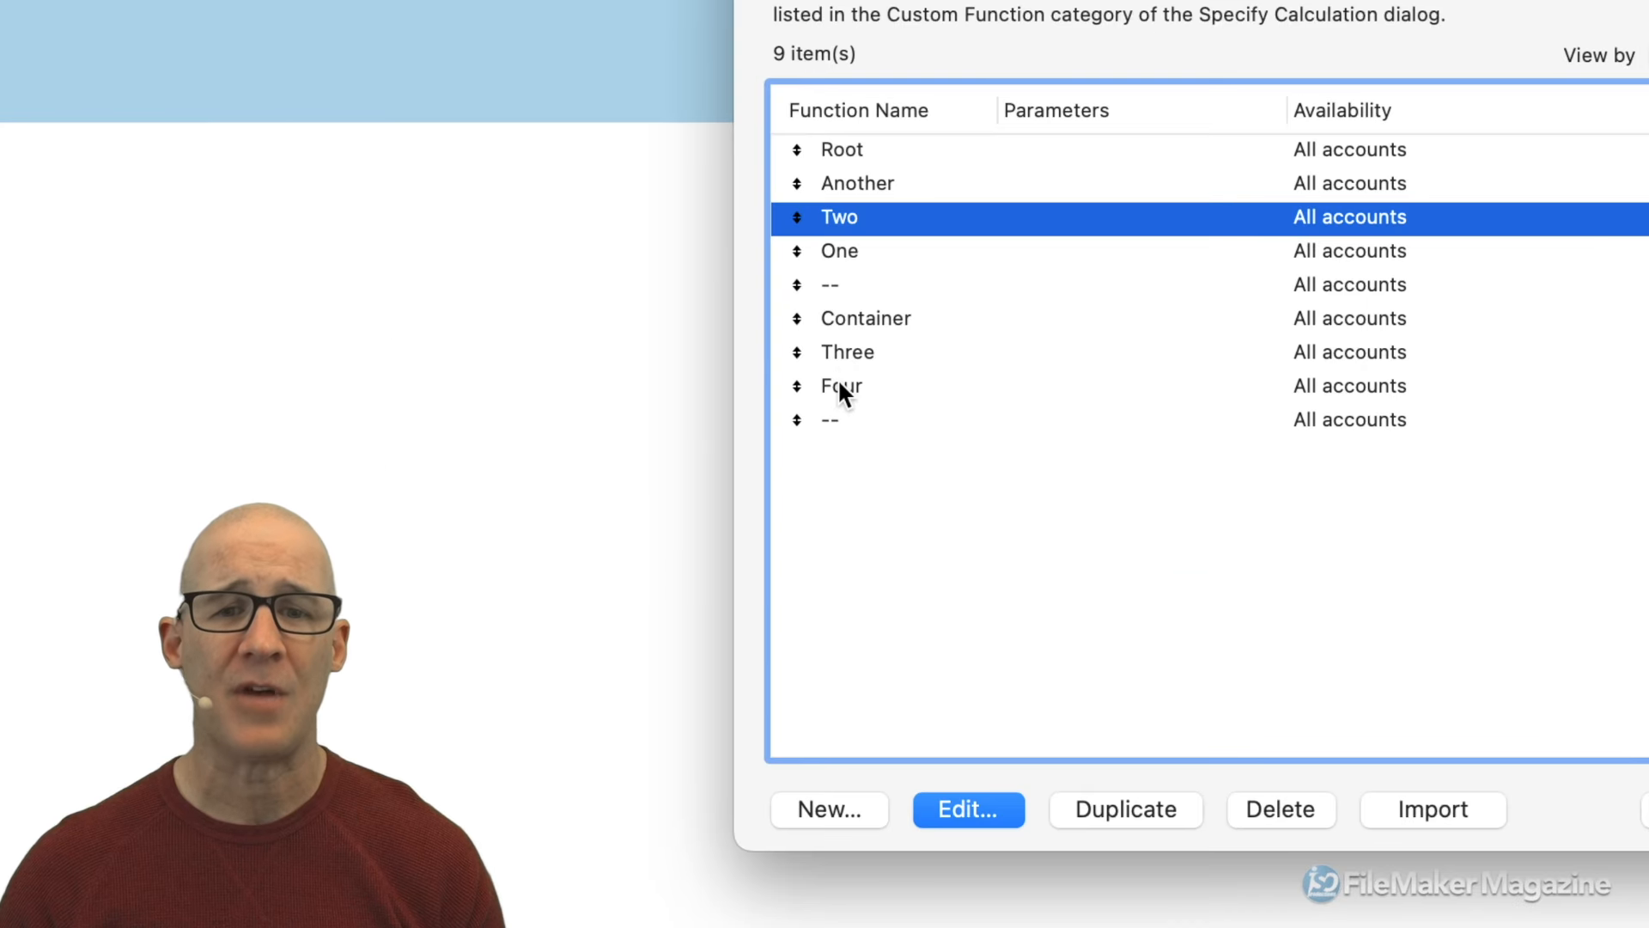
{"action": "left_click", "coordinate": [842, 388]}
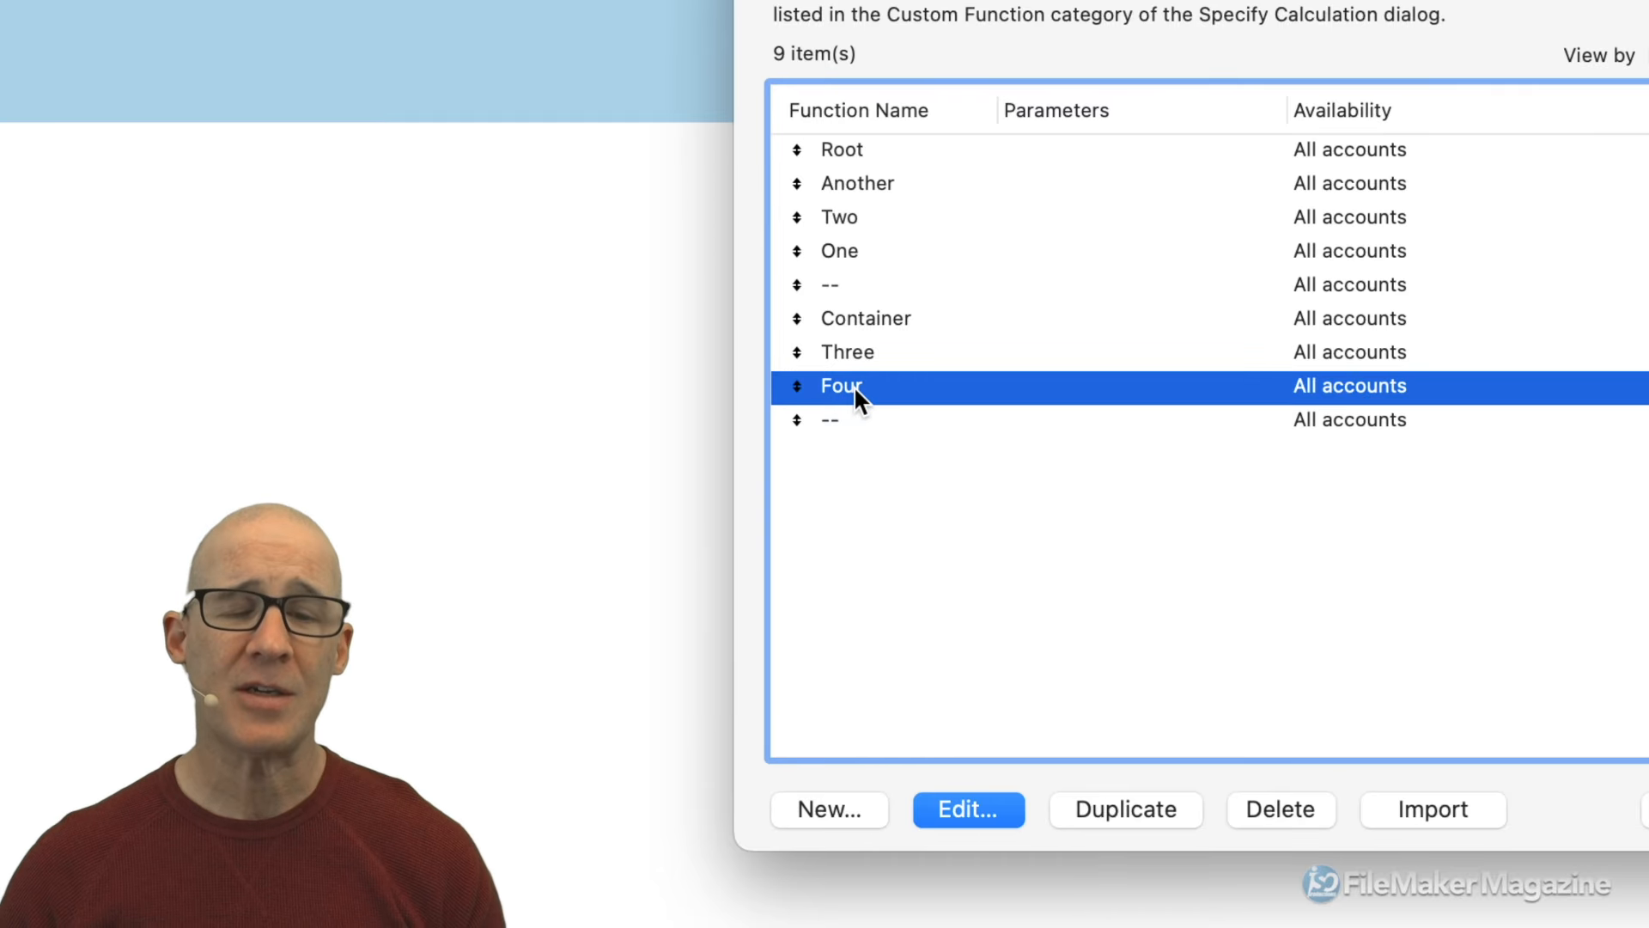
Review the order of the Container, Another, Two, One and Root entries and the last "--" marker in the custom function list.
{"action": "left_click", "coordinate": [859, 322]}
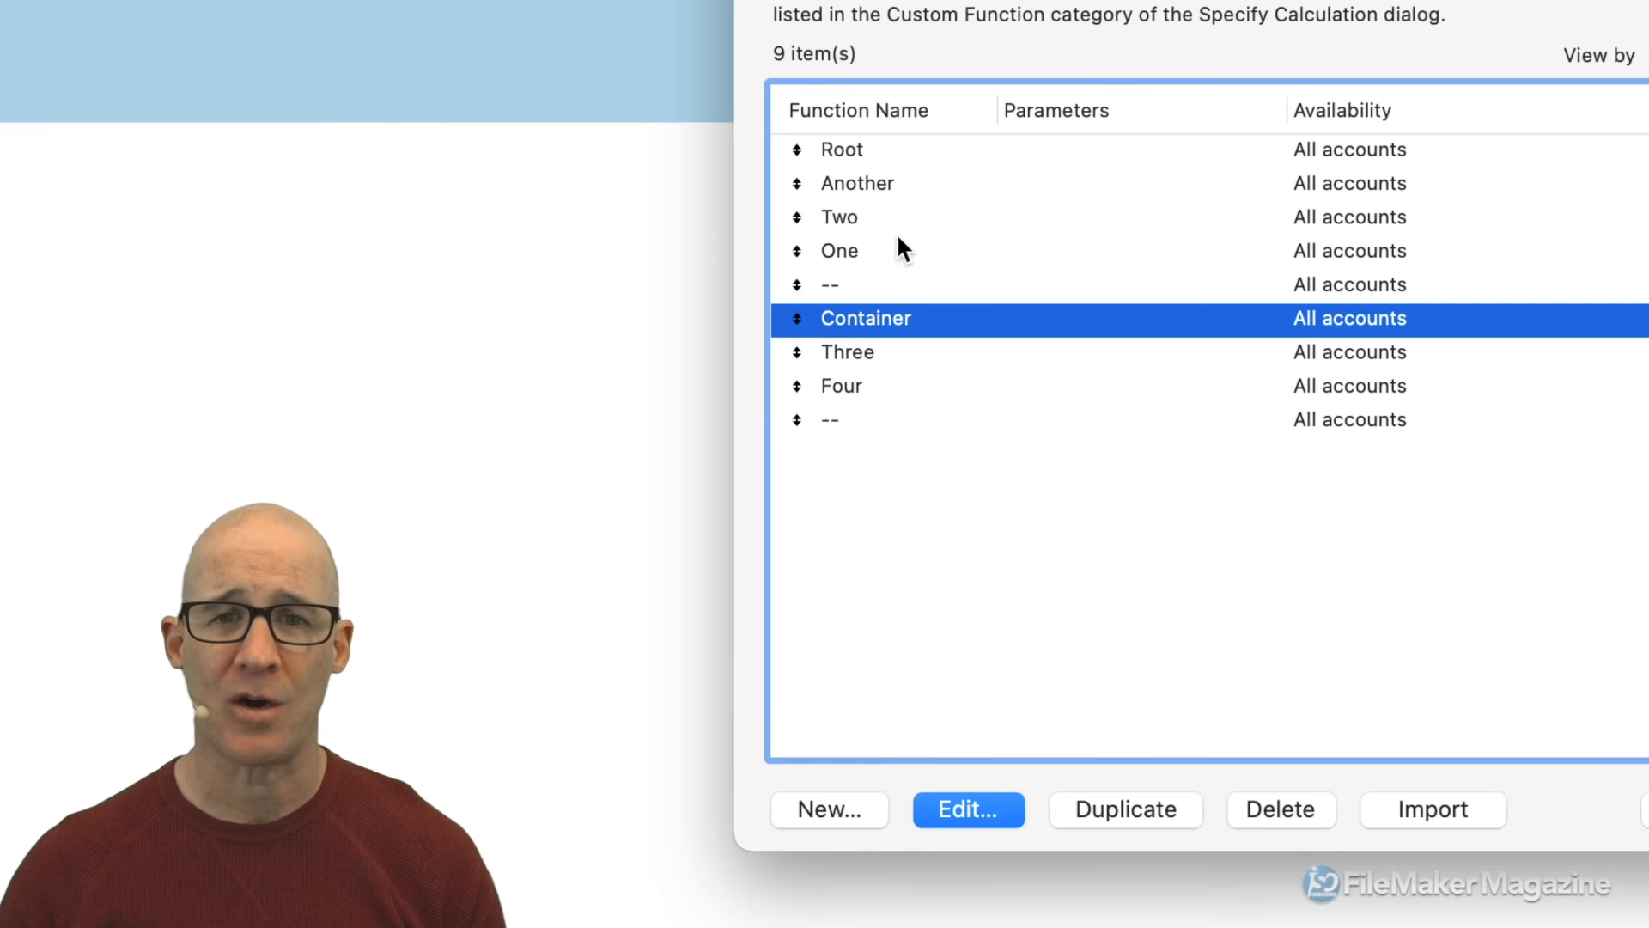
{"action": "left_click", "coordinate": [869, 183]}
{"action": "left_click", "coordinate": [855, 216]}
{"action": "left_click", "coordinate": [857, 251]}
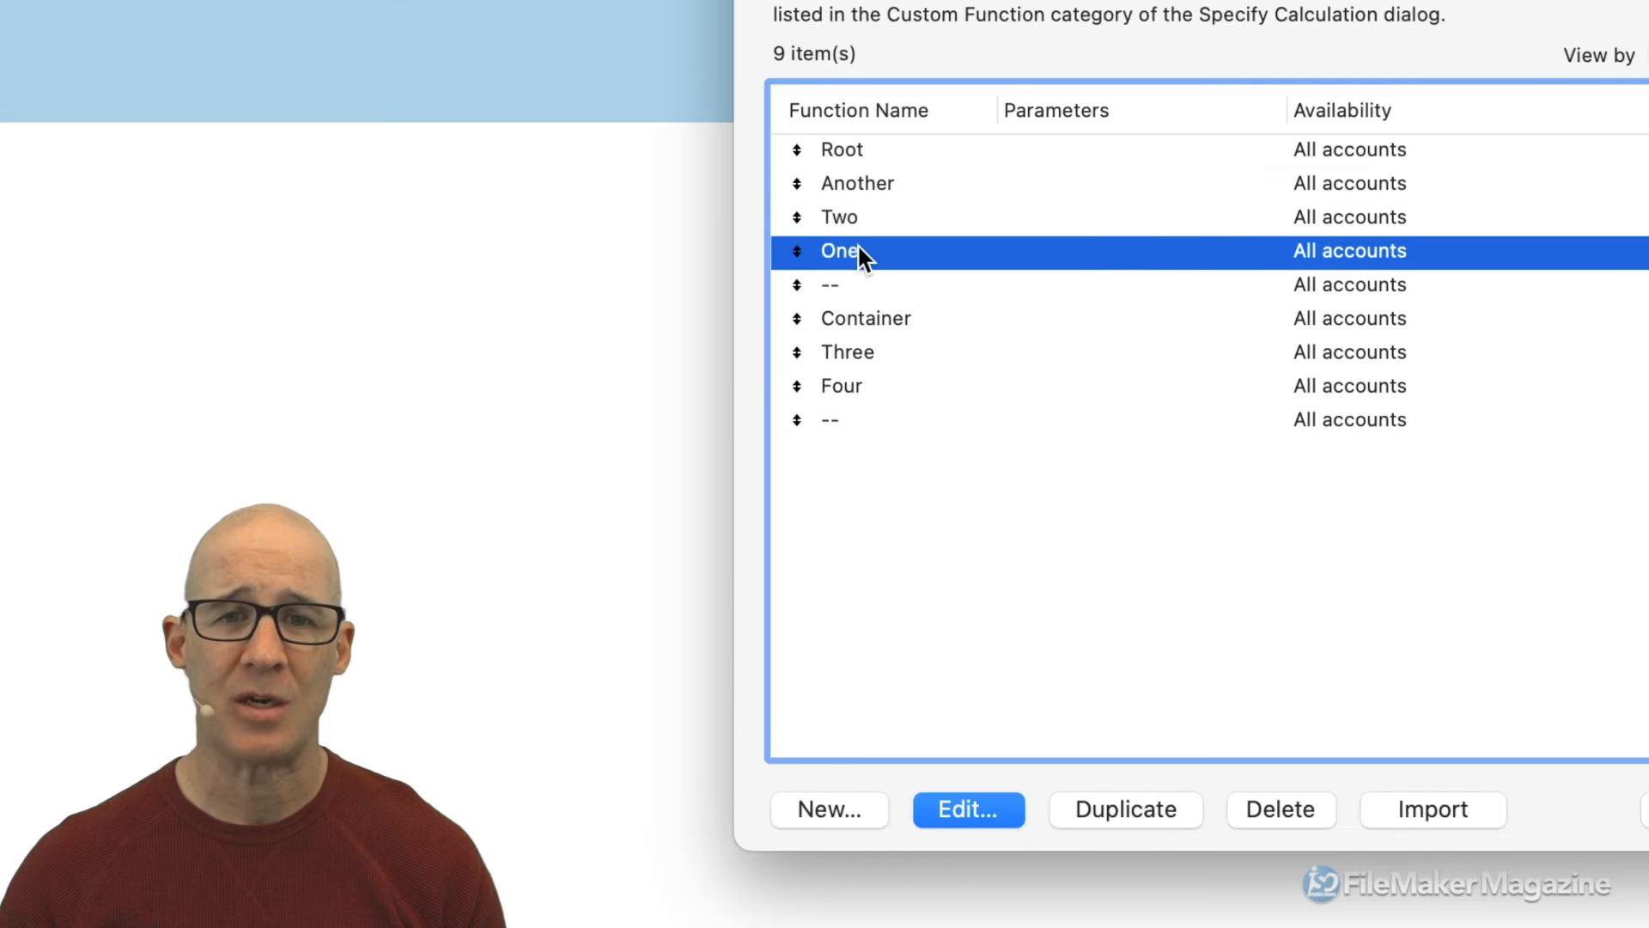
{"action": "left_click", "coordinate": [861, 150]}
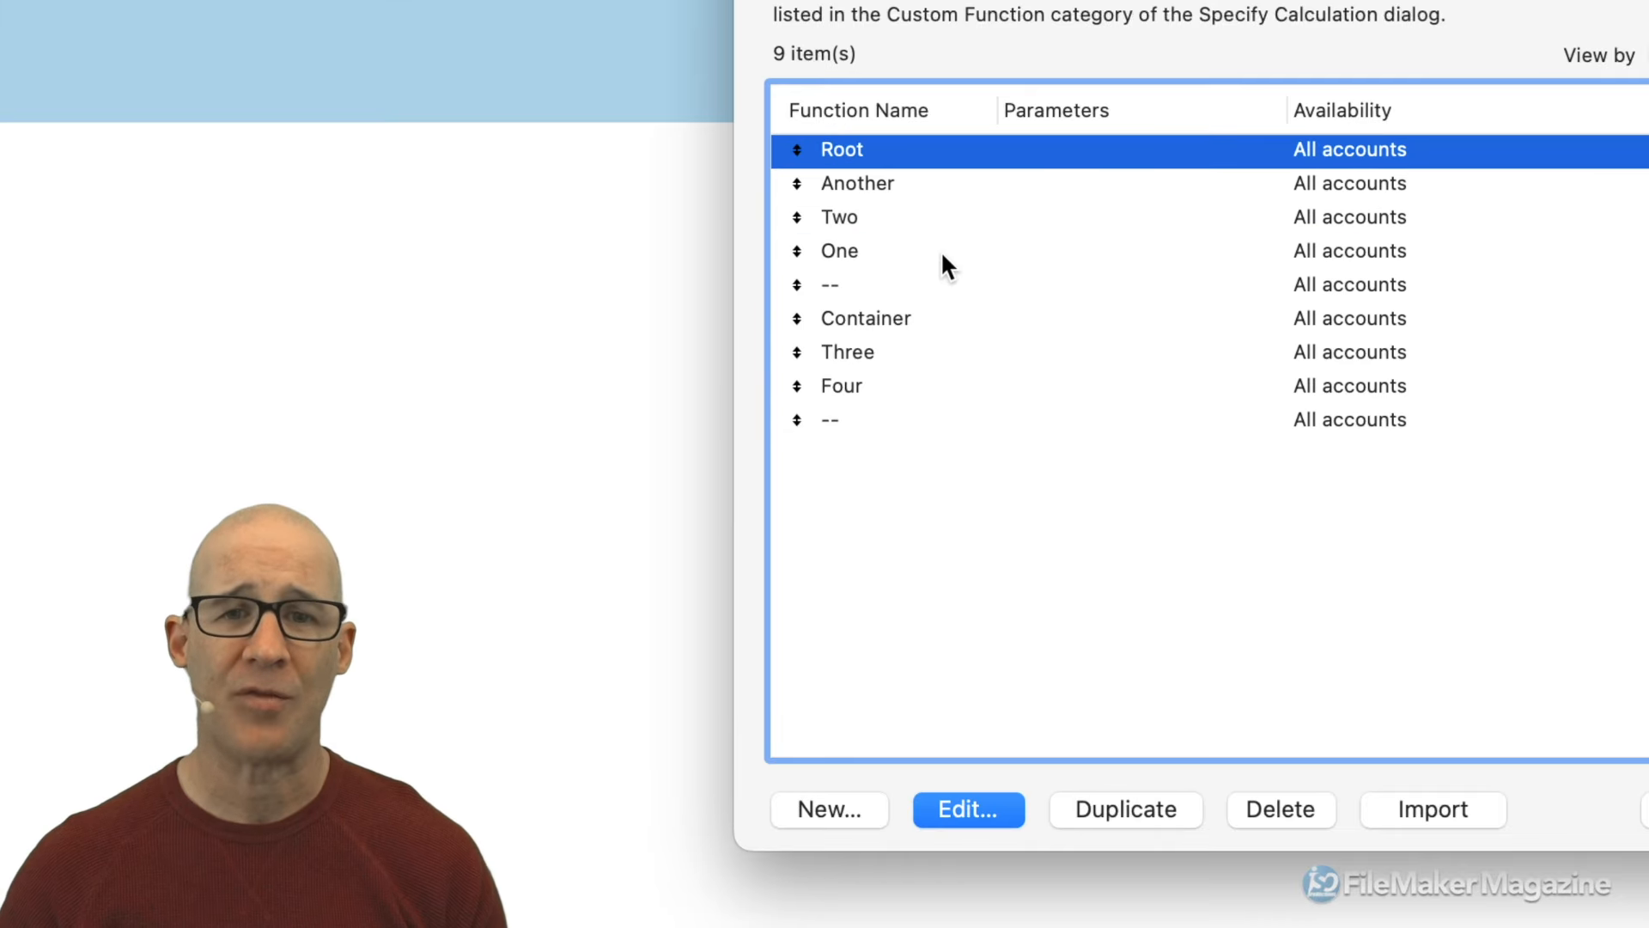
{"action": "left_click", "coordinate": [835, 424]}
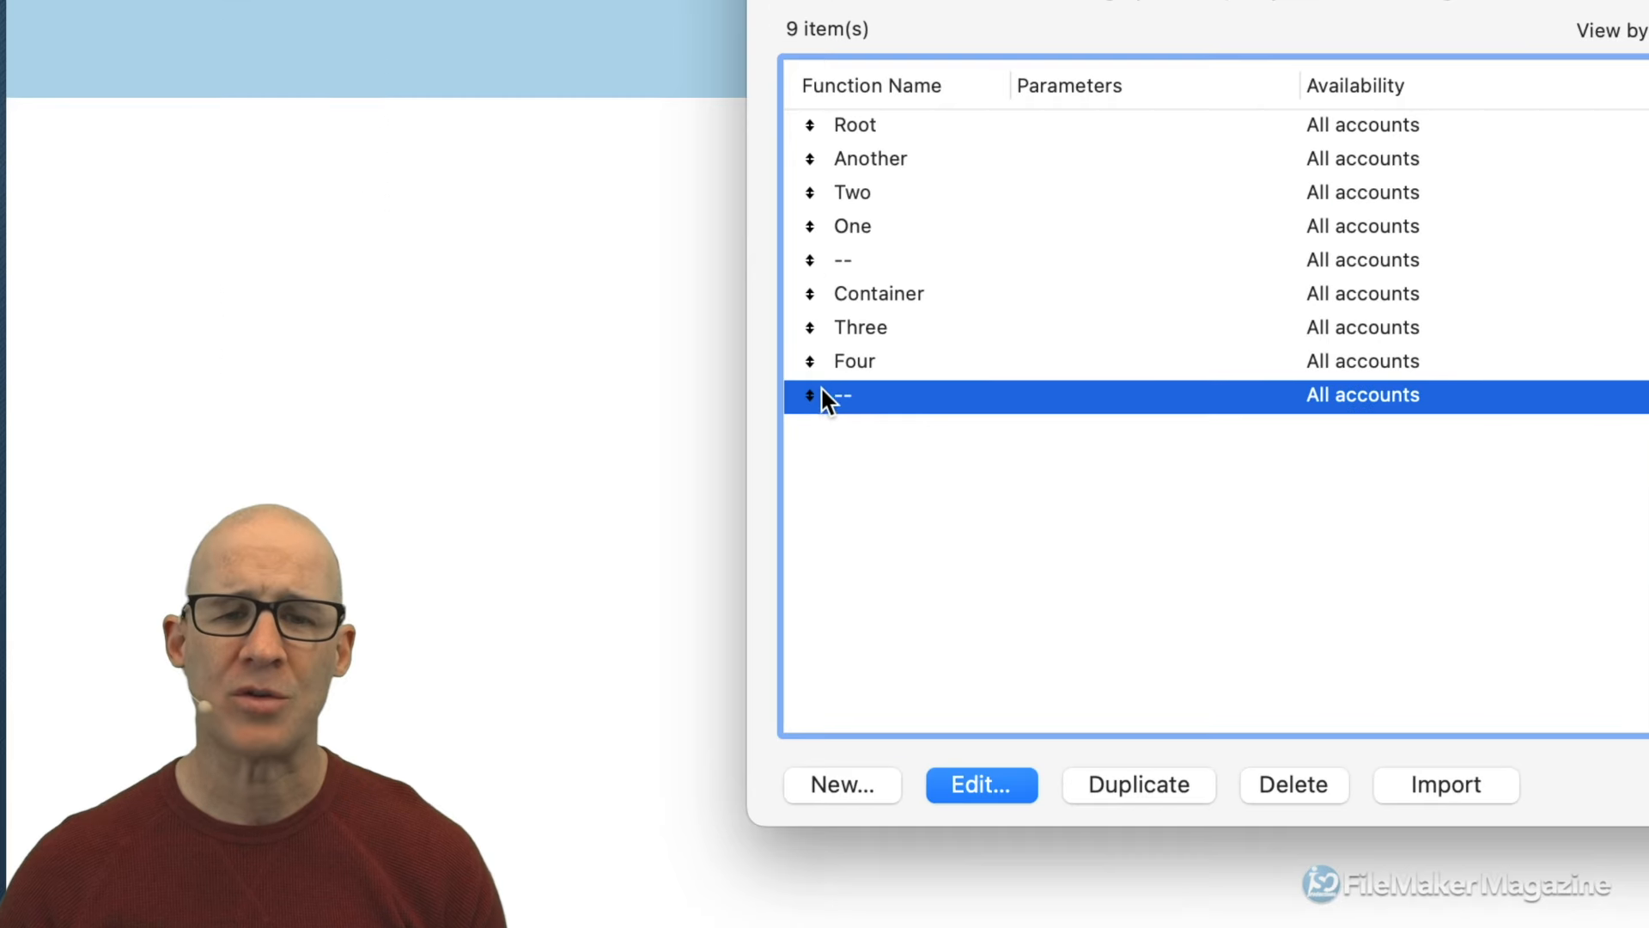
{"action": "mouse_move", "coordinate": [822, 389]}
{"action": "left_mouse_down"}
{"action": "mouse_move", "coordinate": [810, 317]}
{"action": "mouse_move", "coordinate": [804, 405]}
{"action": "left_mouse_up"}
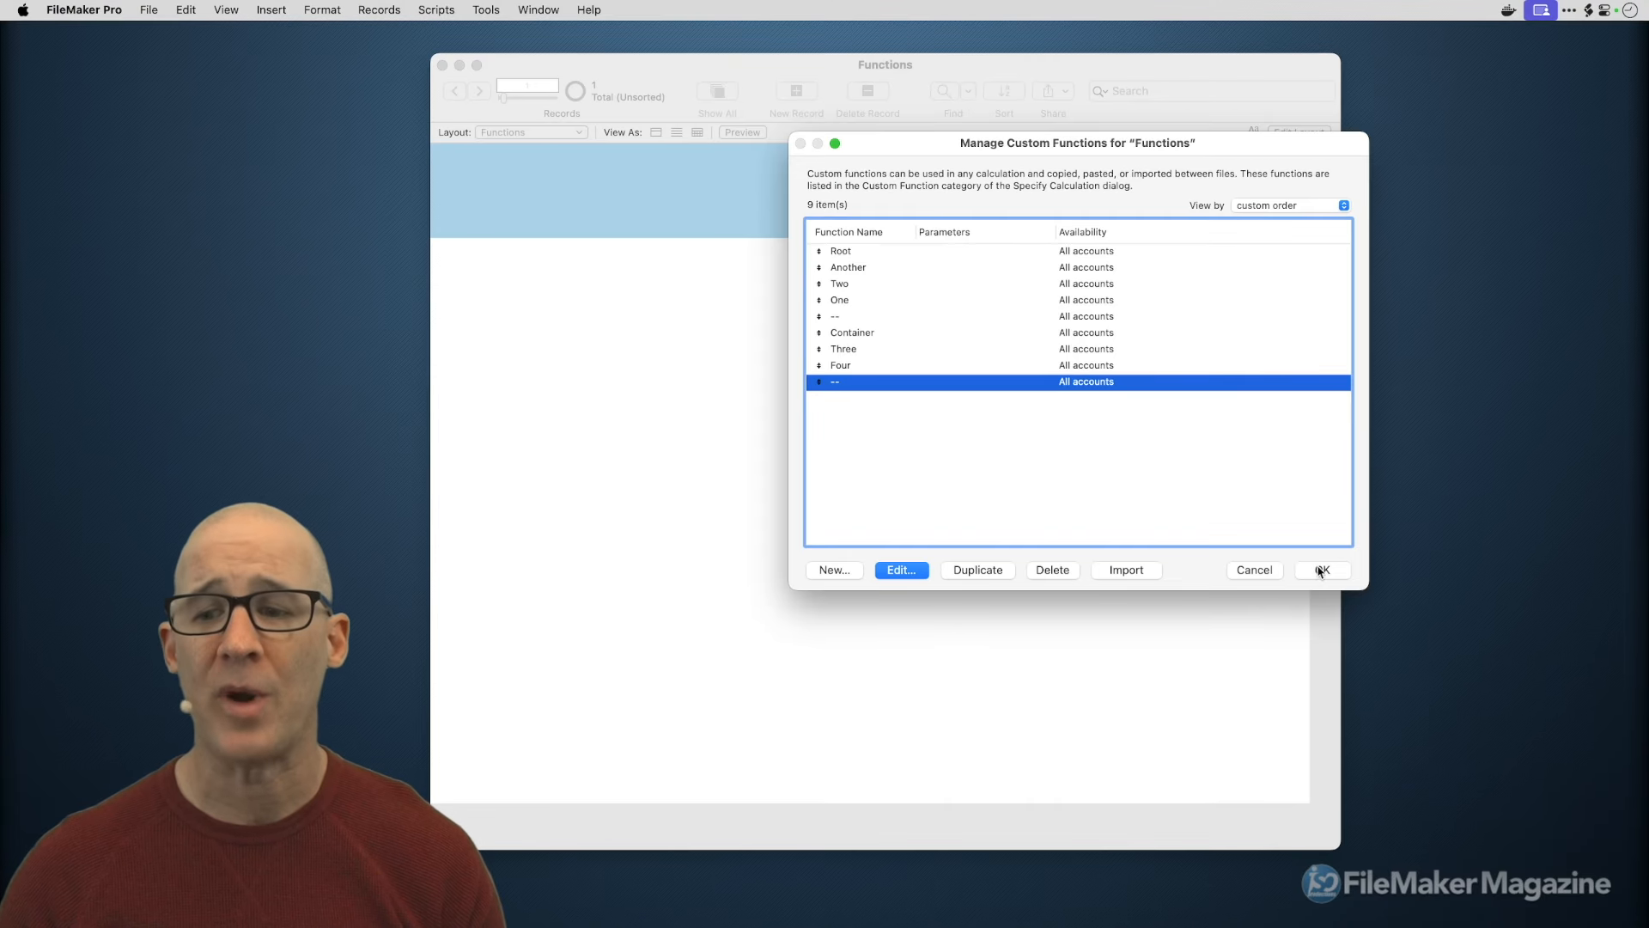
Save the custom function changes, close the Functions file and switch to the newer FileMaker Pro version.
{"action": "left_click", "coordinate": [1320, 570]}
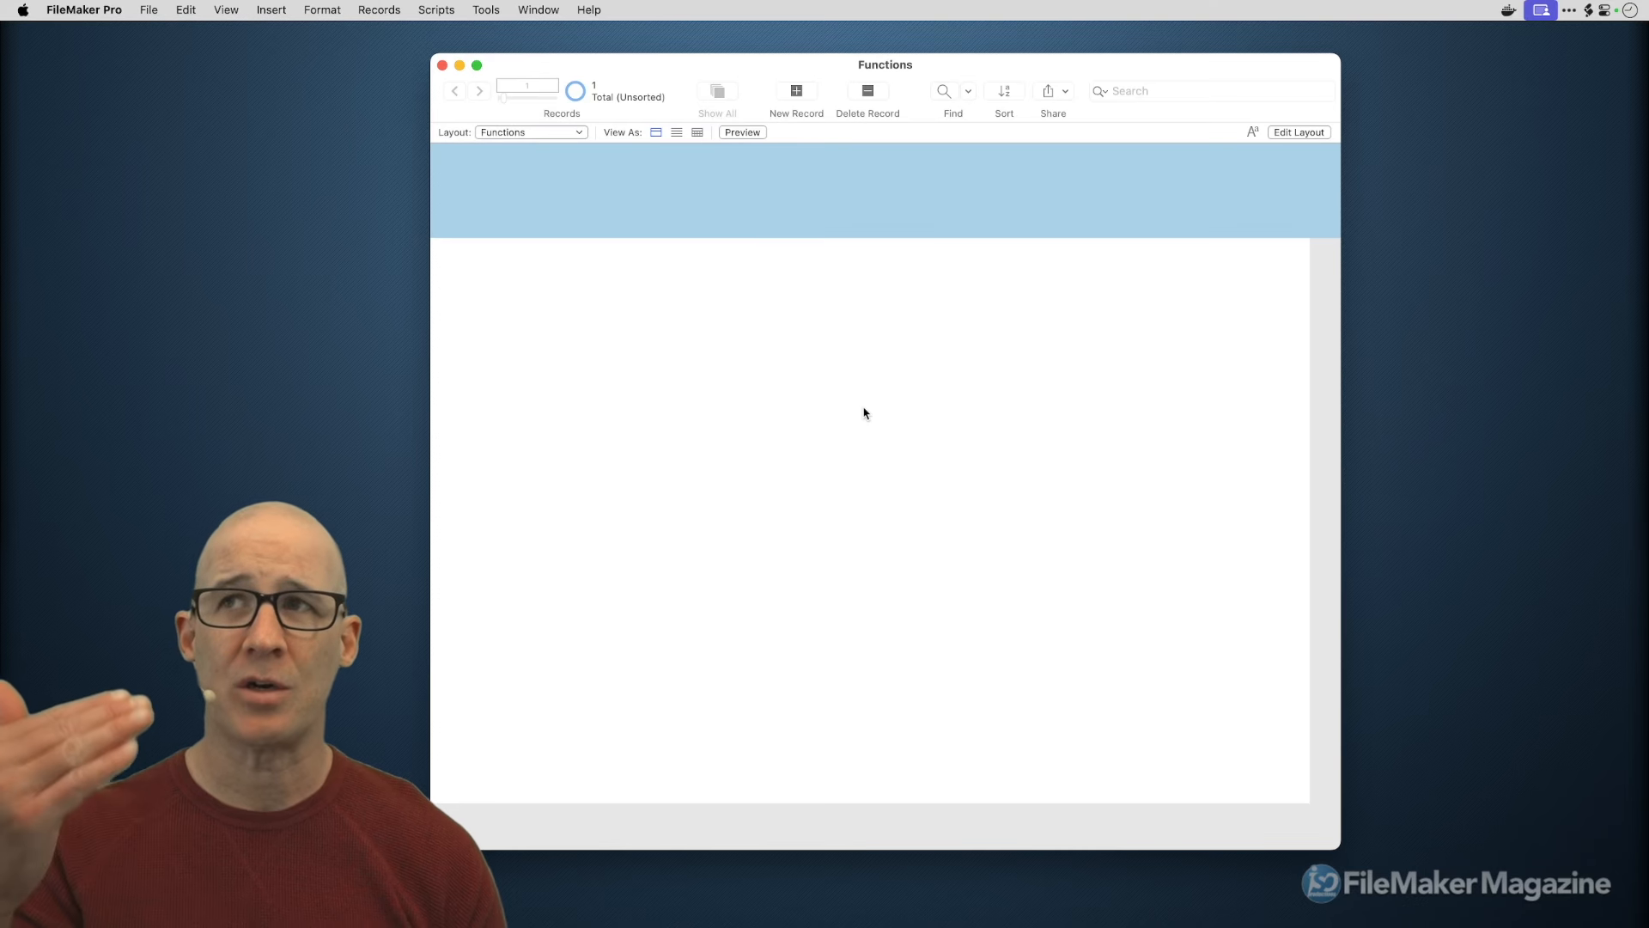
{"action": "left_click", "coordinate": [442, 65]}
{"action": "key", "text": "super+Tab"}
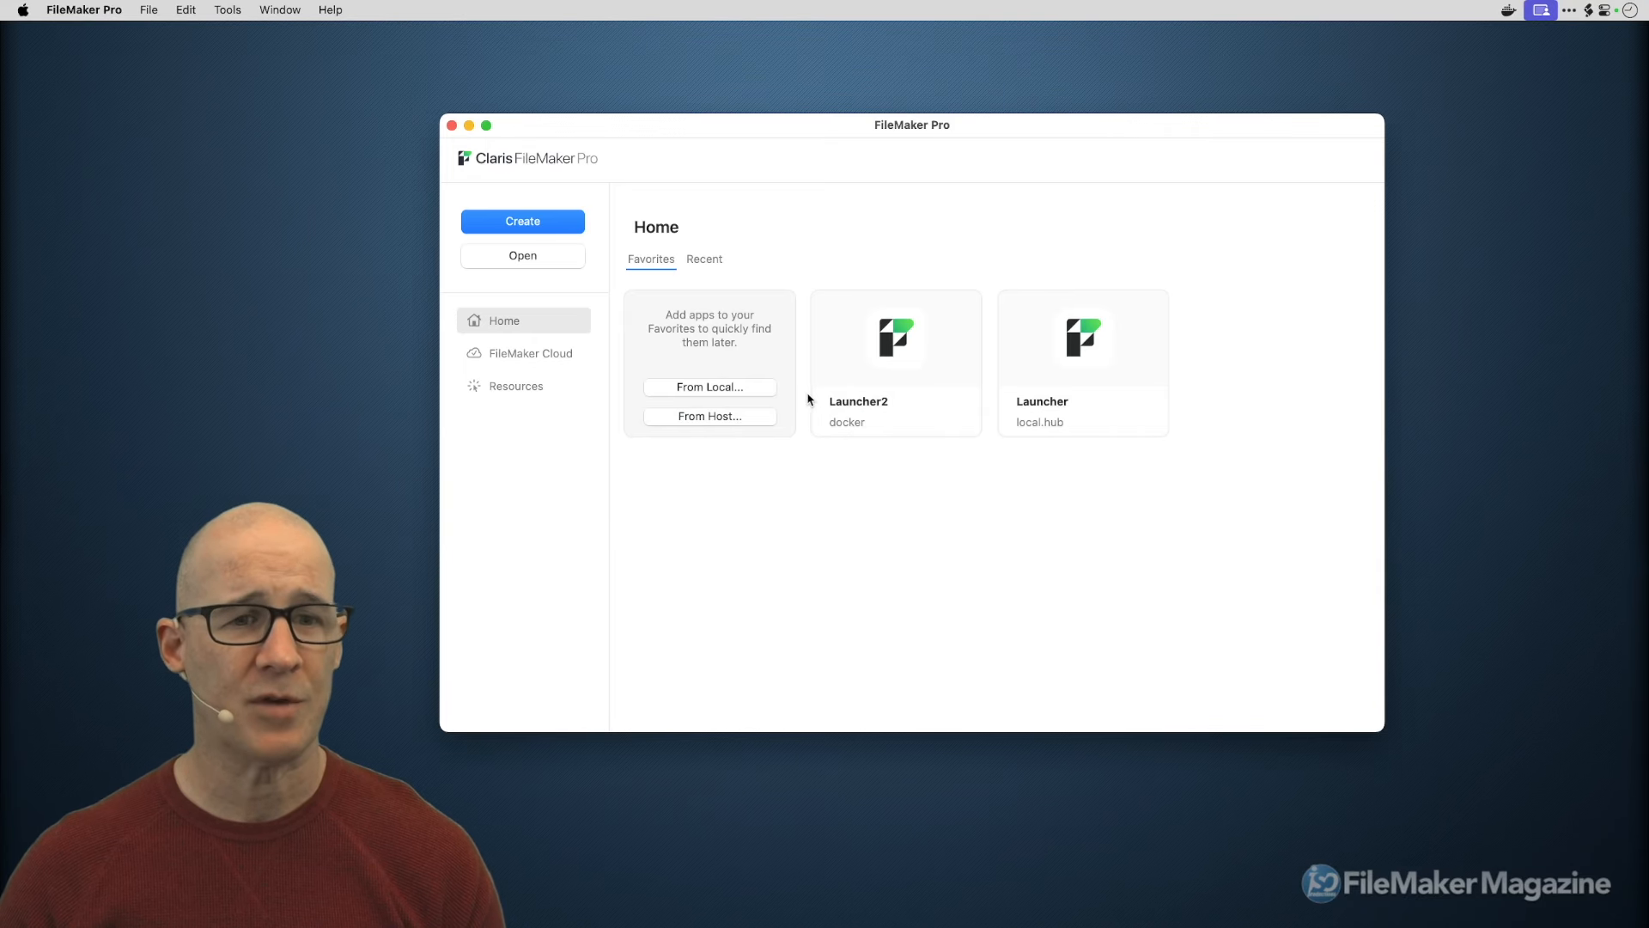
Reopen the recent Functions file and display its custom function list.
{"action": "left_click", "coordinate": [149, 9]}
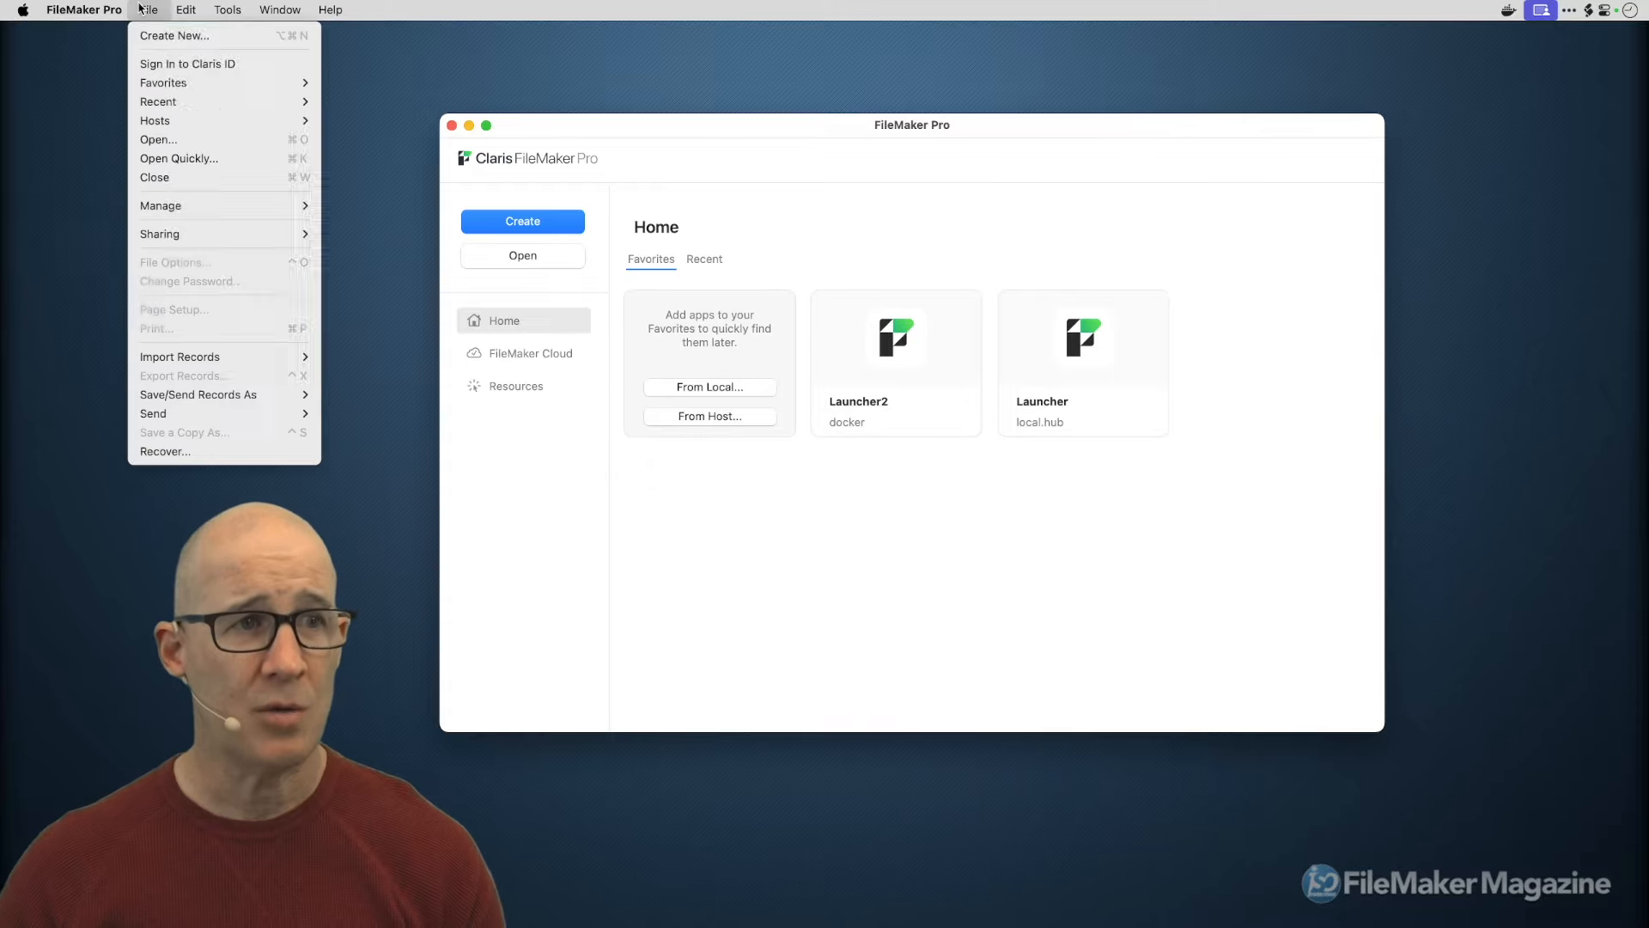
{"action": "mouse_move", "coordinate": [204, 103]}
{"action": "left_click", "coordinate": [374, 130]}
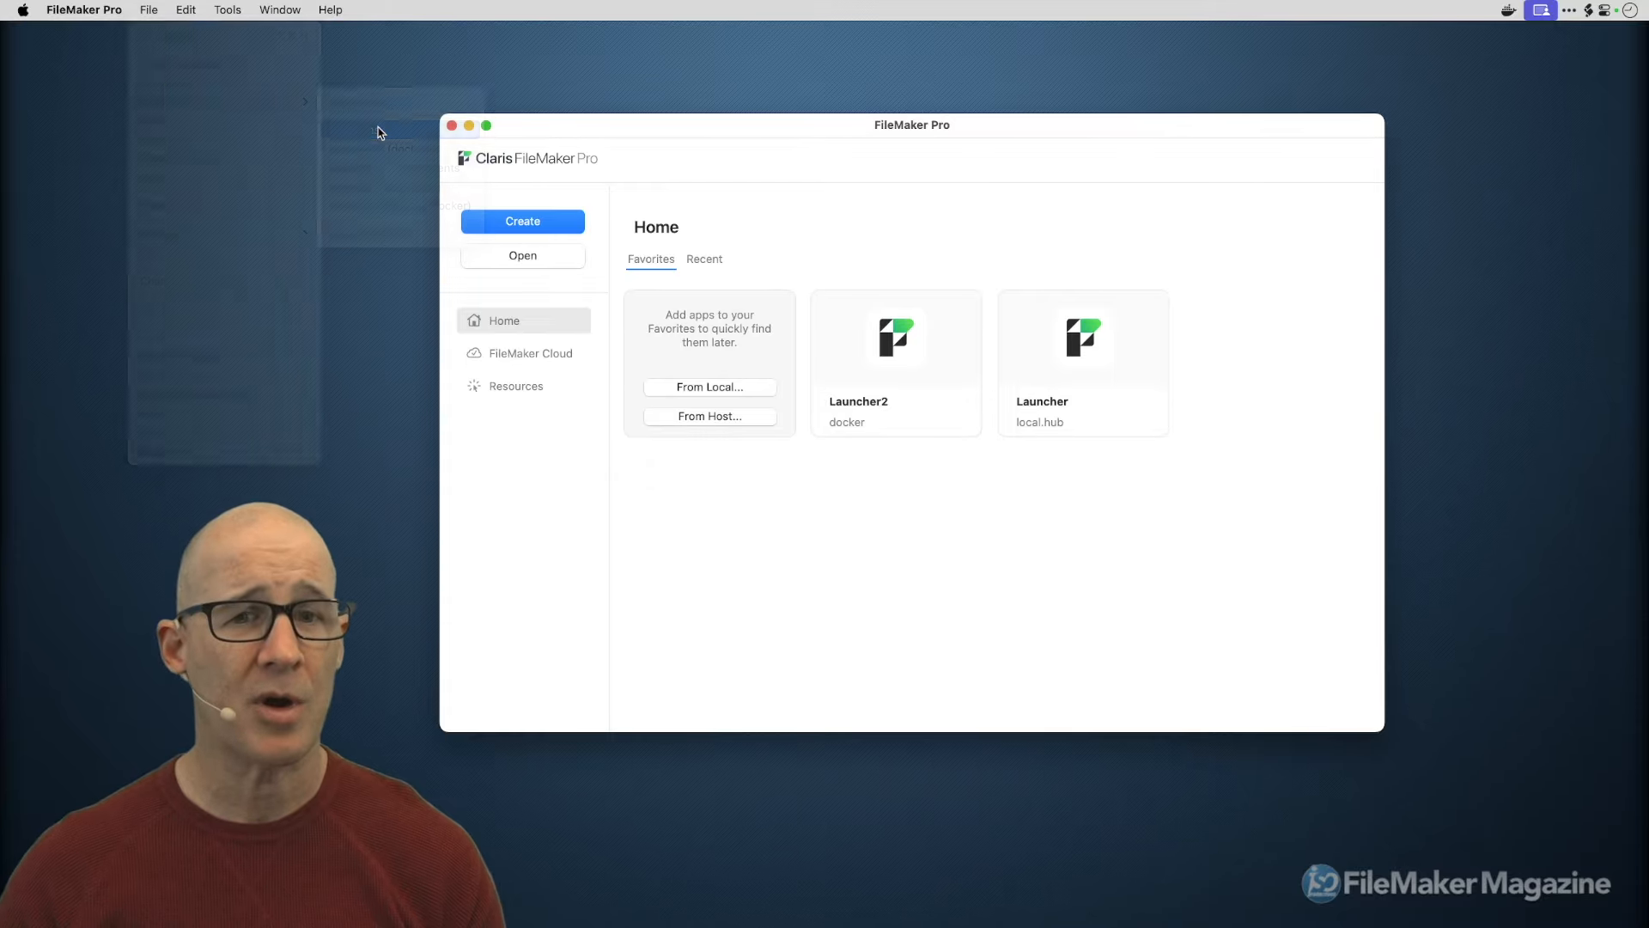
{"action": "key", "text": "super+shift+f"}
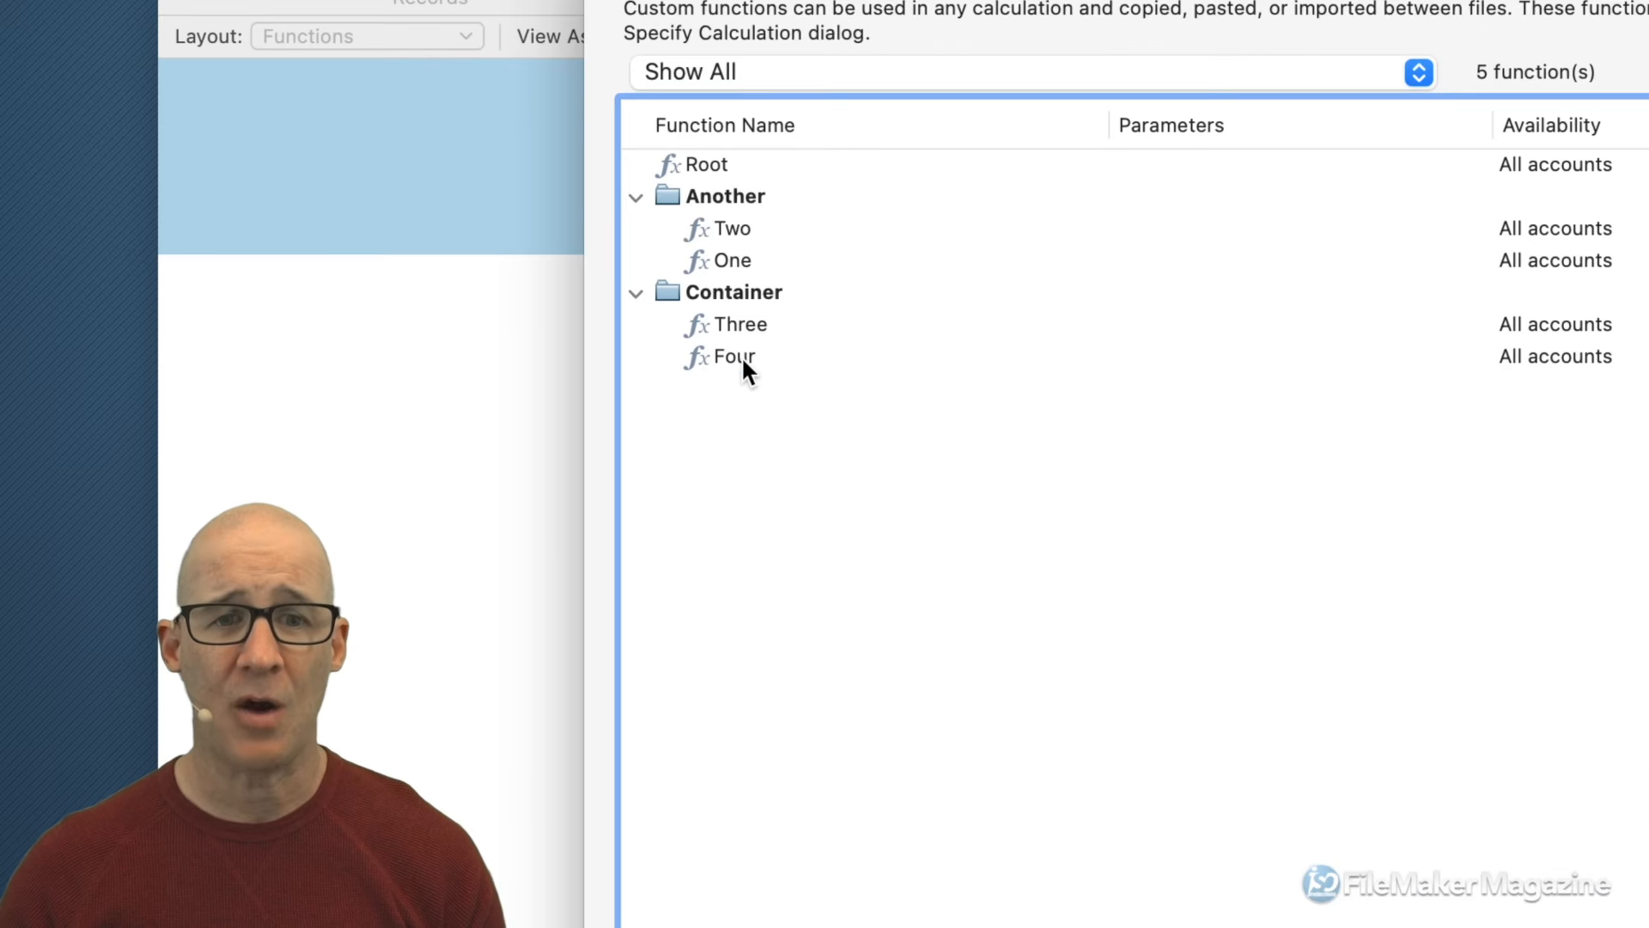
Examine the placement of Four, Root and the Another folder with its functions Two and One.
{"action": "left_click", "coordinate": [746, 371]}
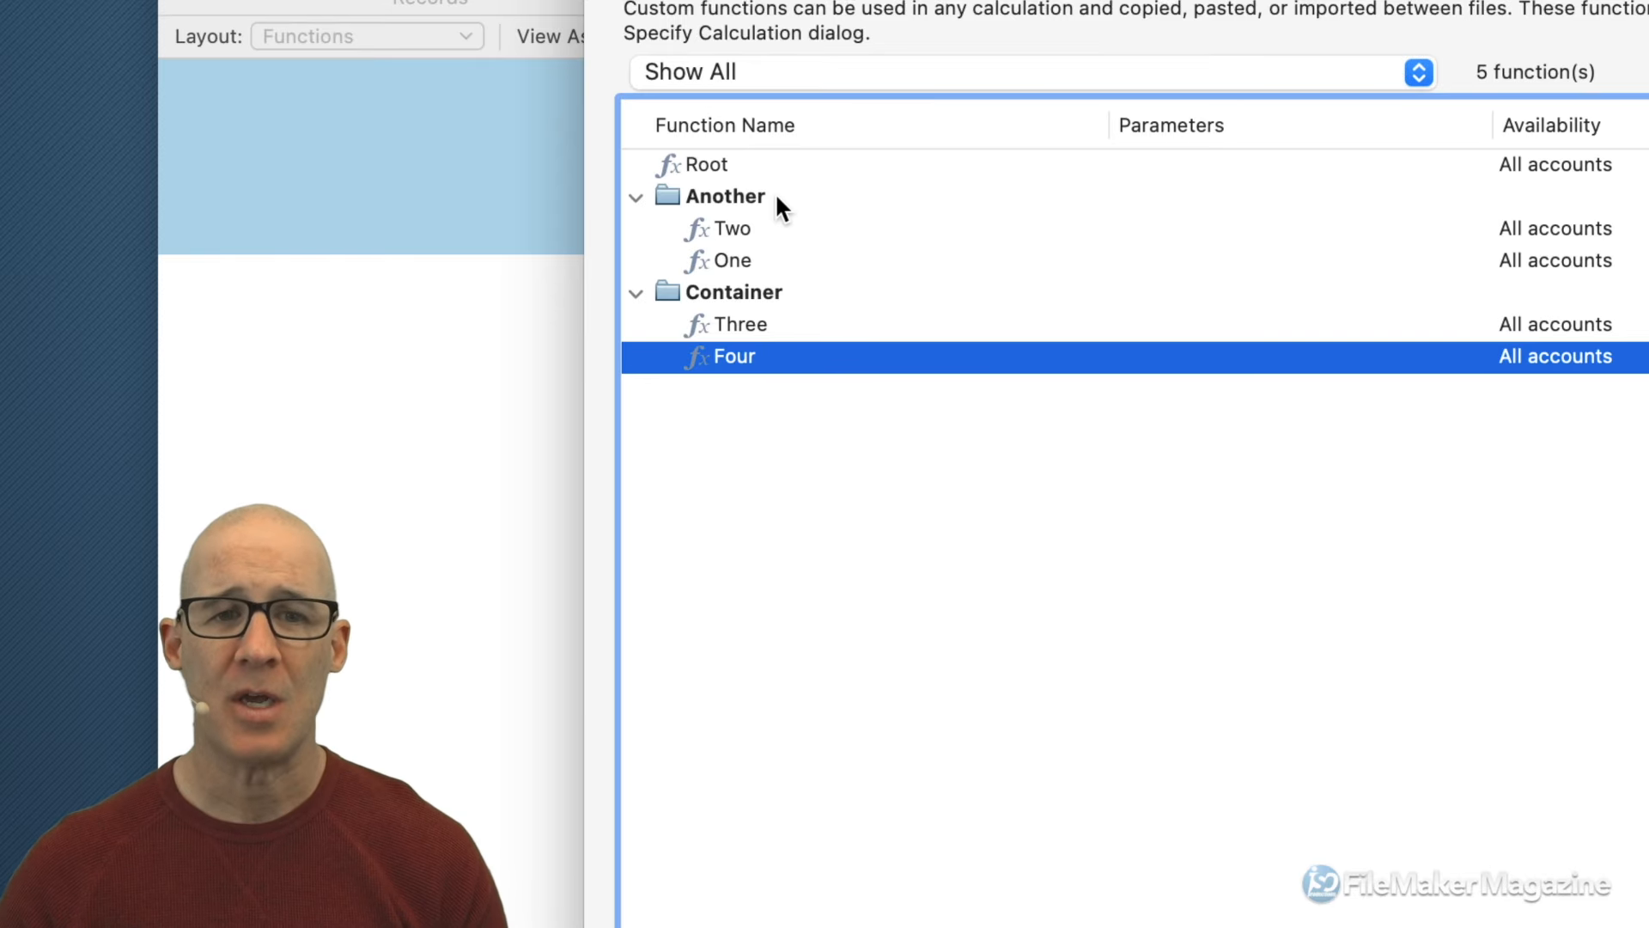
{"action": "left_click", "coordinate": [704, 165]}
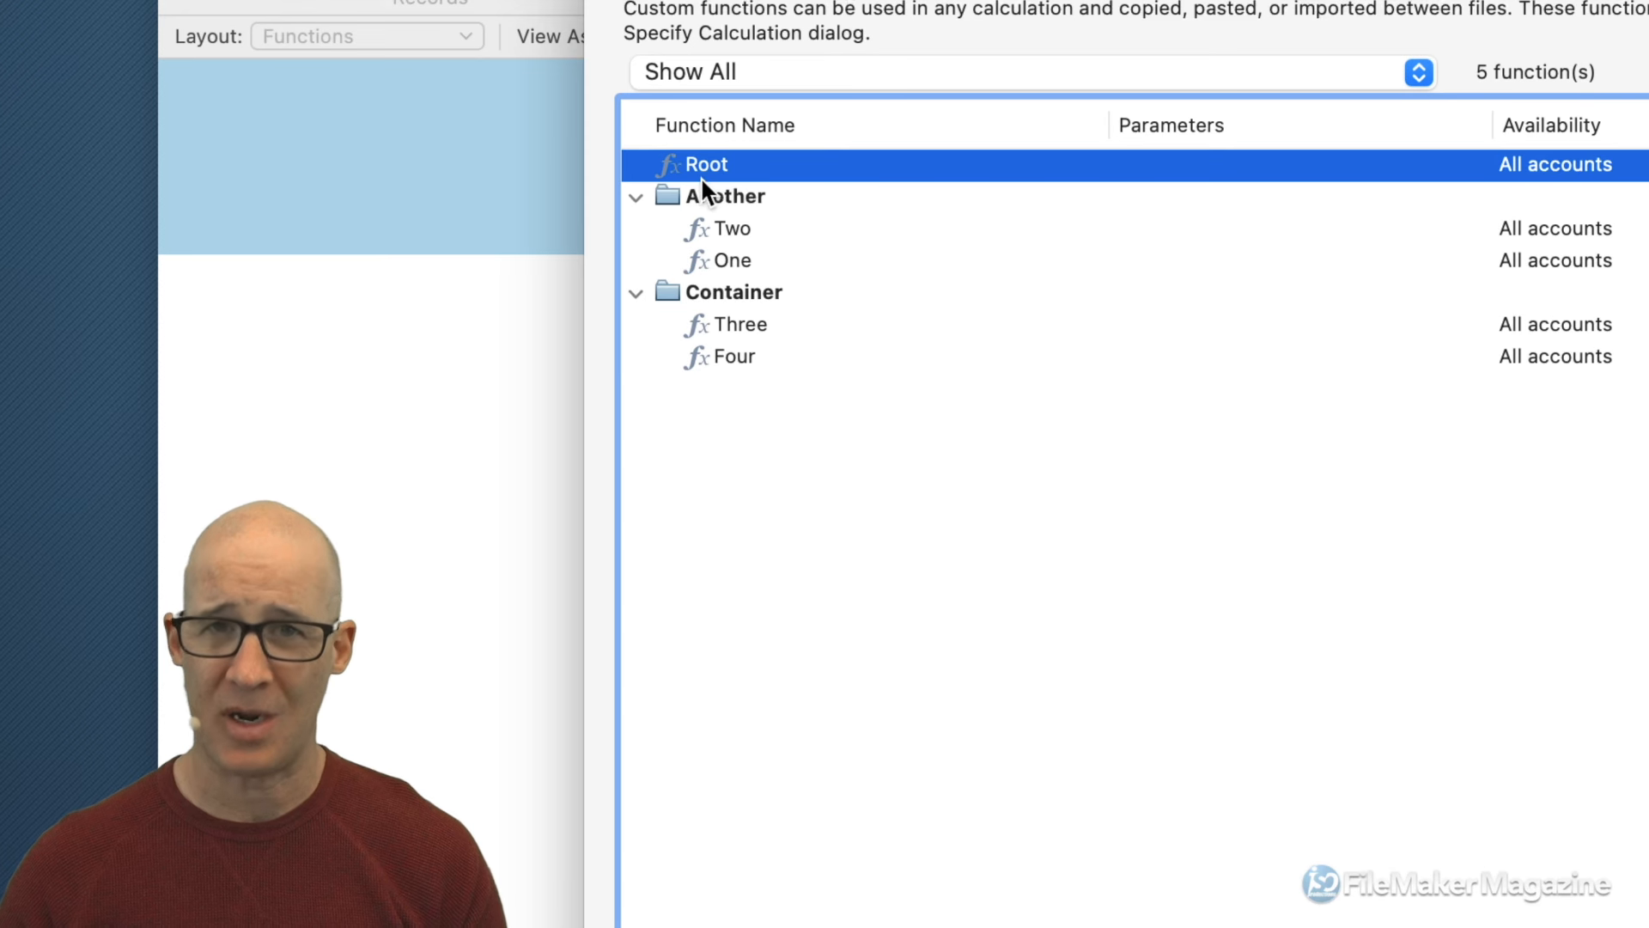
{"action": "left_click", "coordinate": [718, 196]}
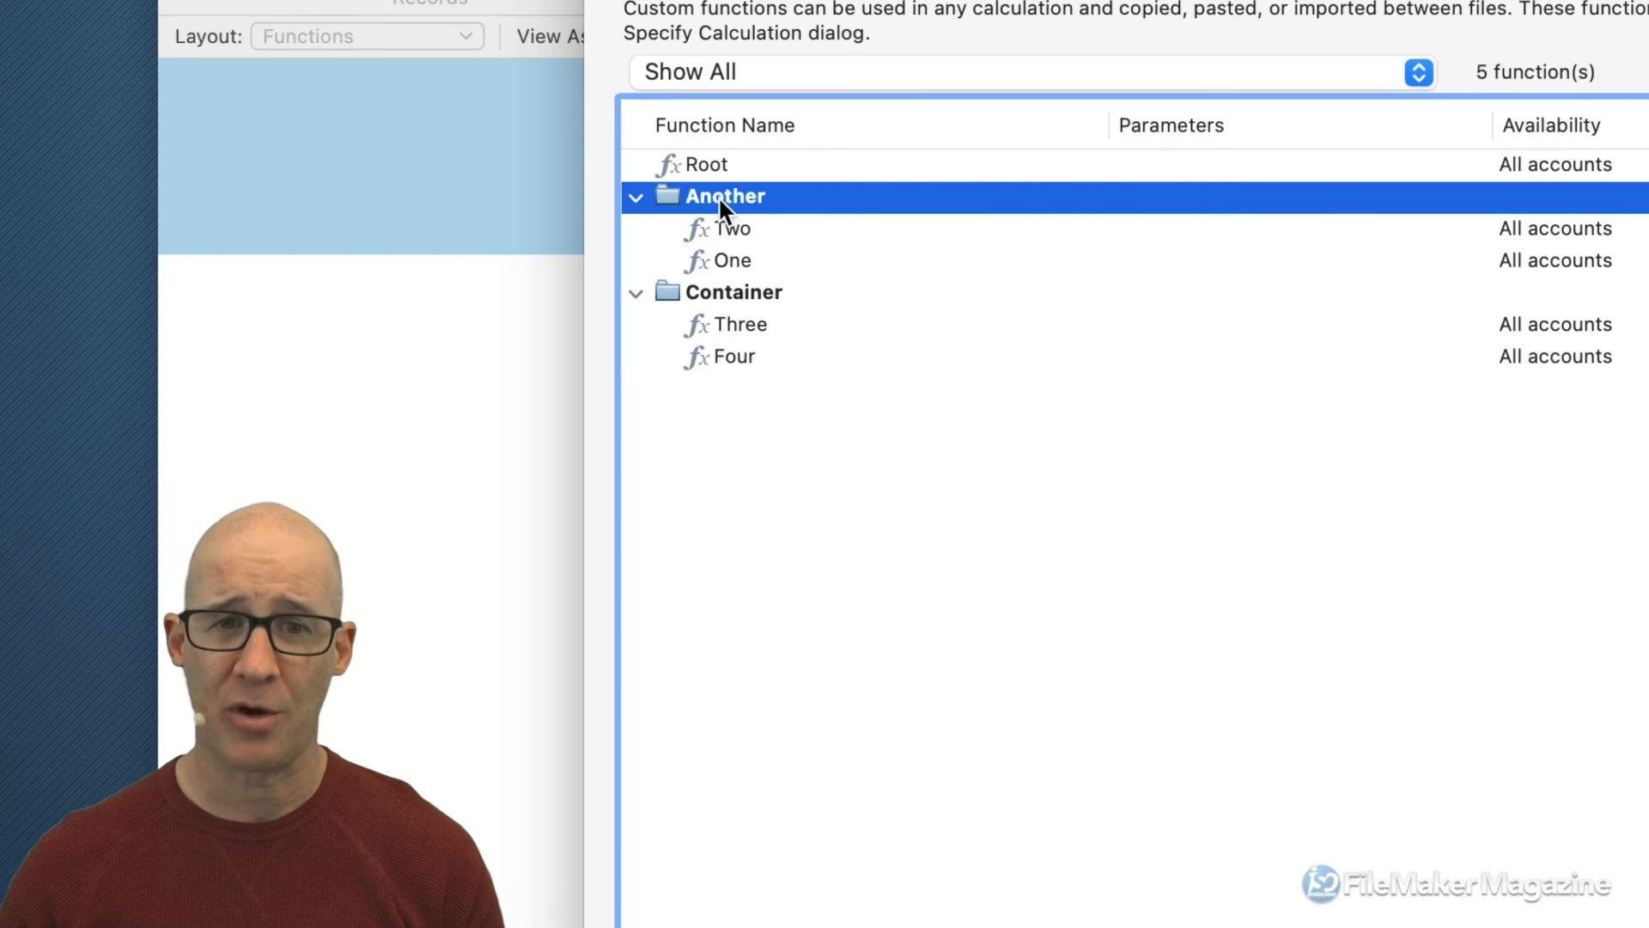
{"action": "left_click", "coordinate": [735, 231]}
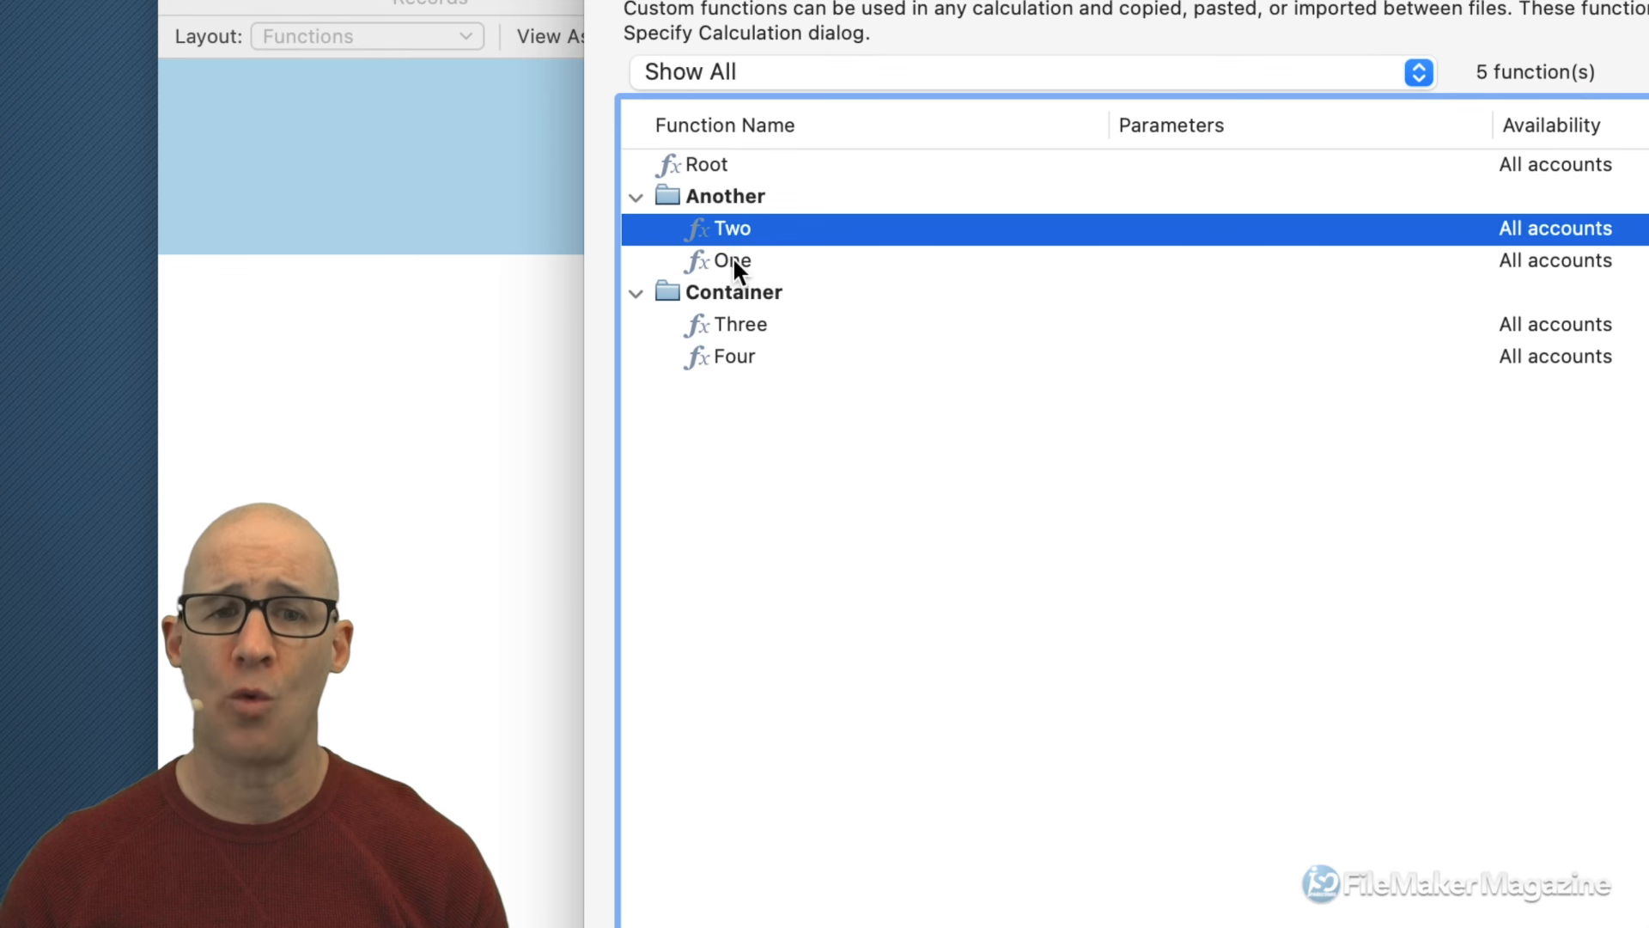
{"action": "left_click", "coordinate": [733, 257]}
Check the Container folder's available commands and its folder name setting without changing the name.
{"action": "left_click", "coordinate": [744, 296]}
{"action": "right_click", "coordinate": [745, 294]}
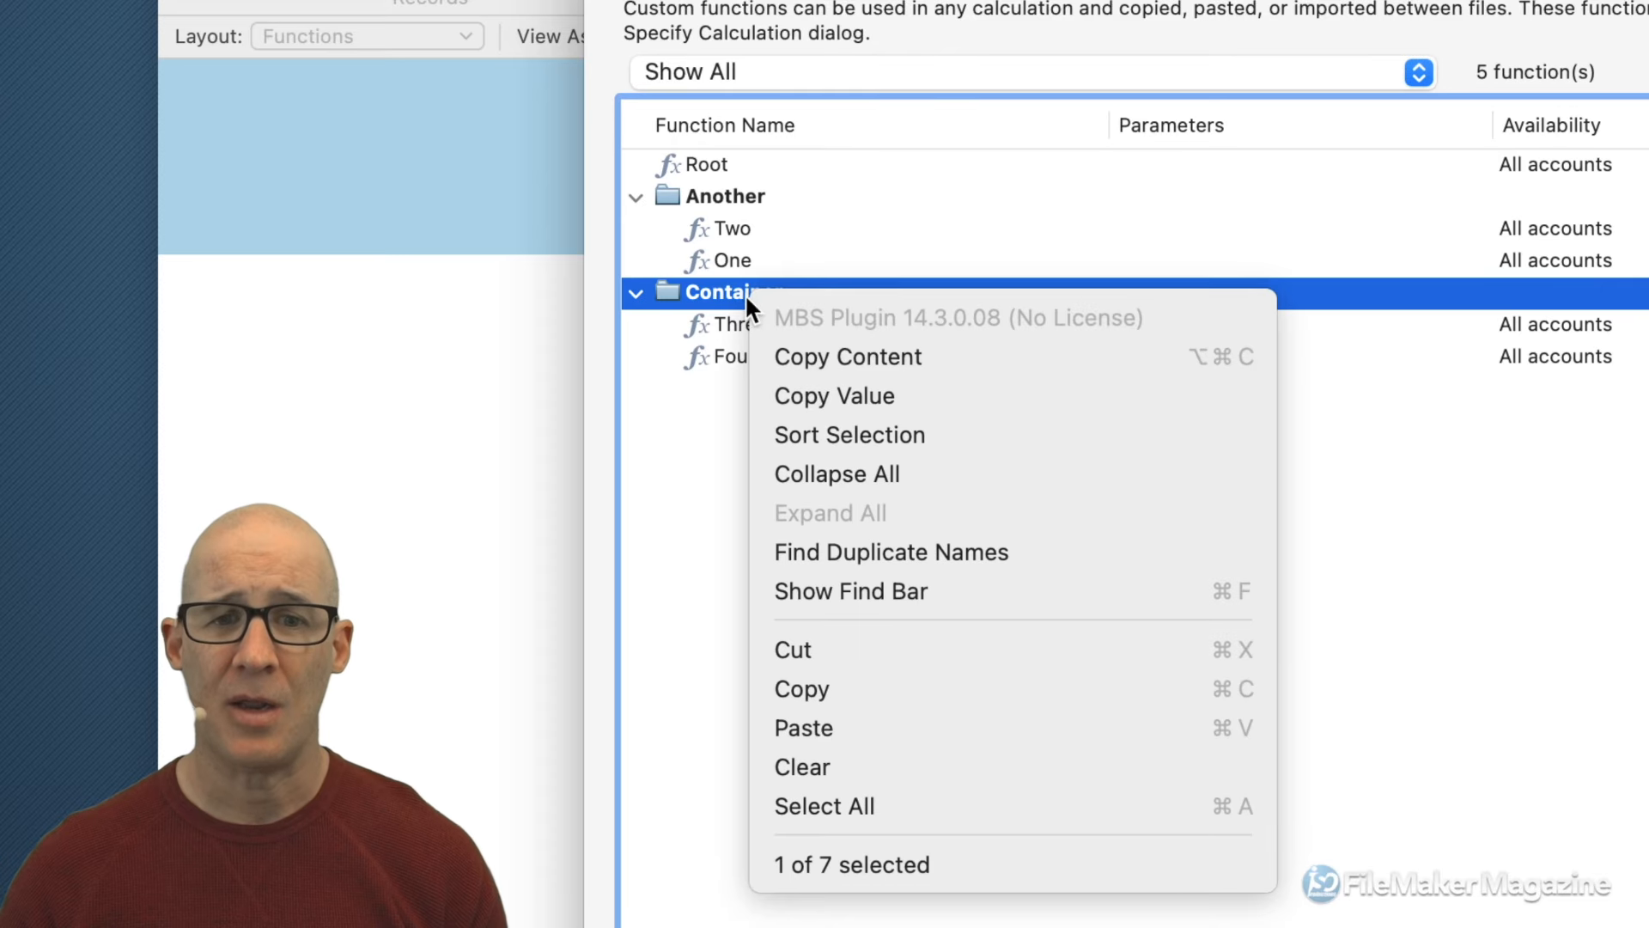
{"action": "left_click", "coordinate": [744, 292]}
{"action": "double_click", "coordinate": [743, 292]}
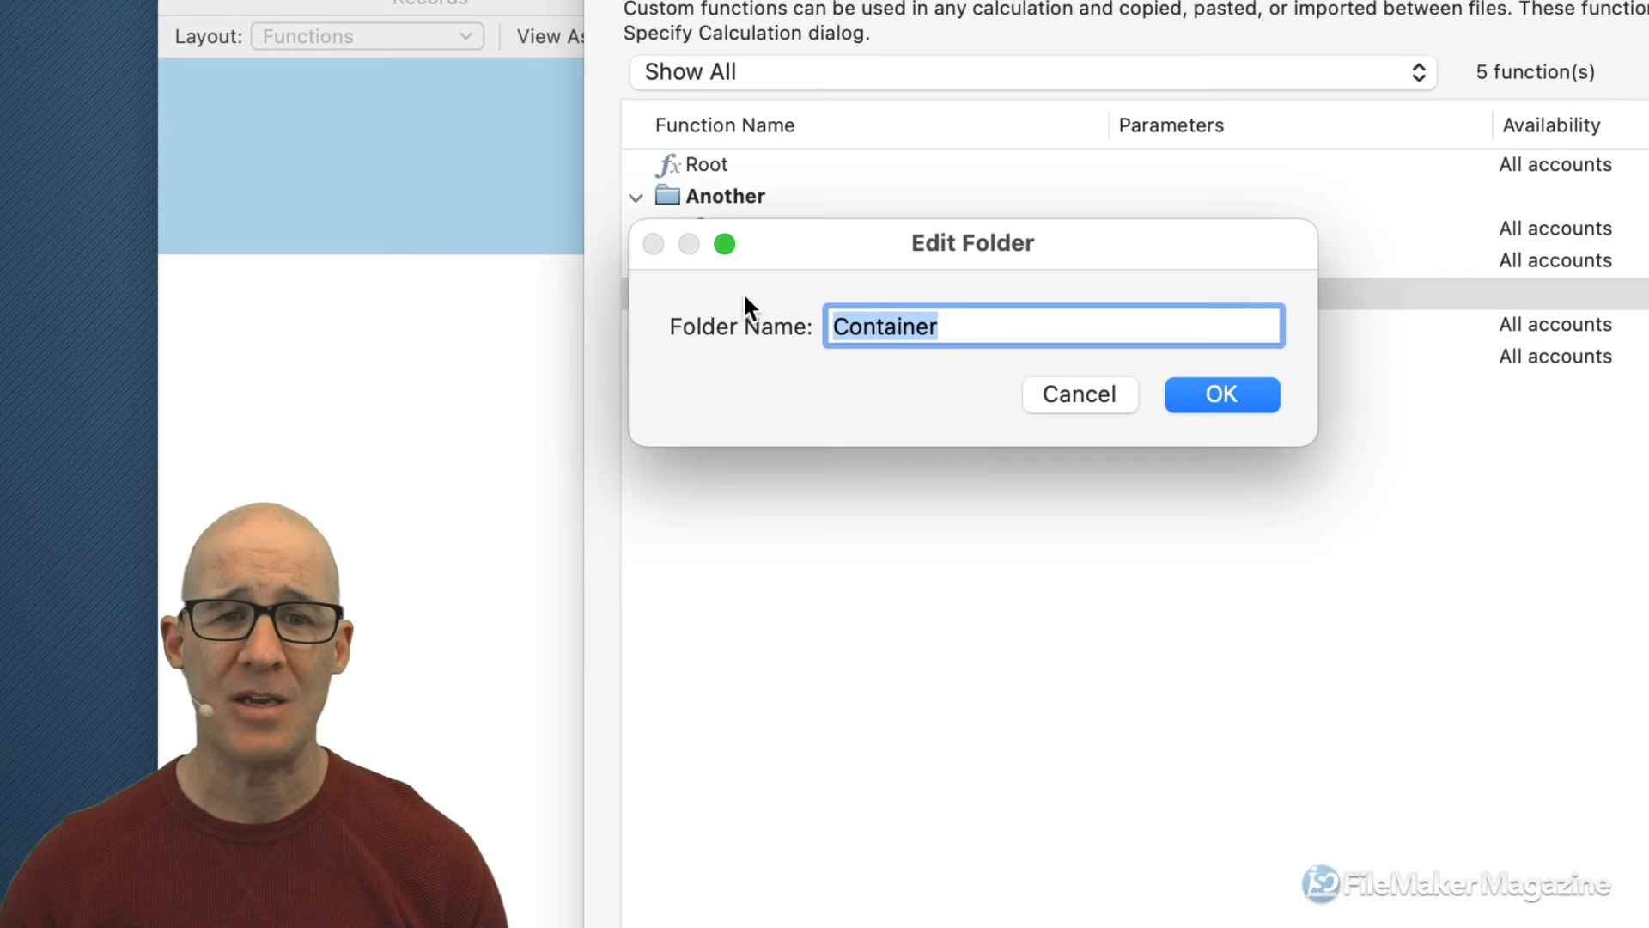
{"action": "left_click", "coordinate": [1061, 406]}
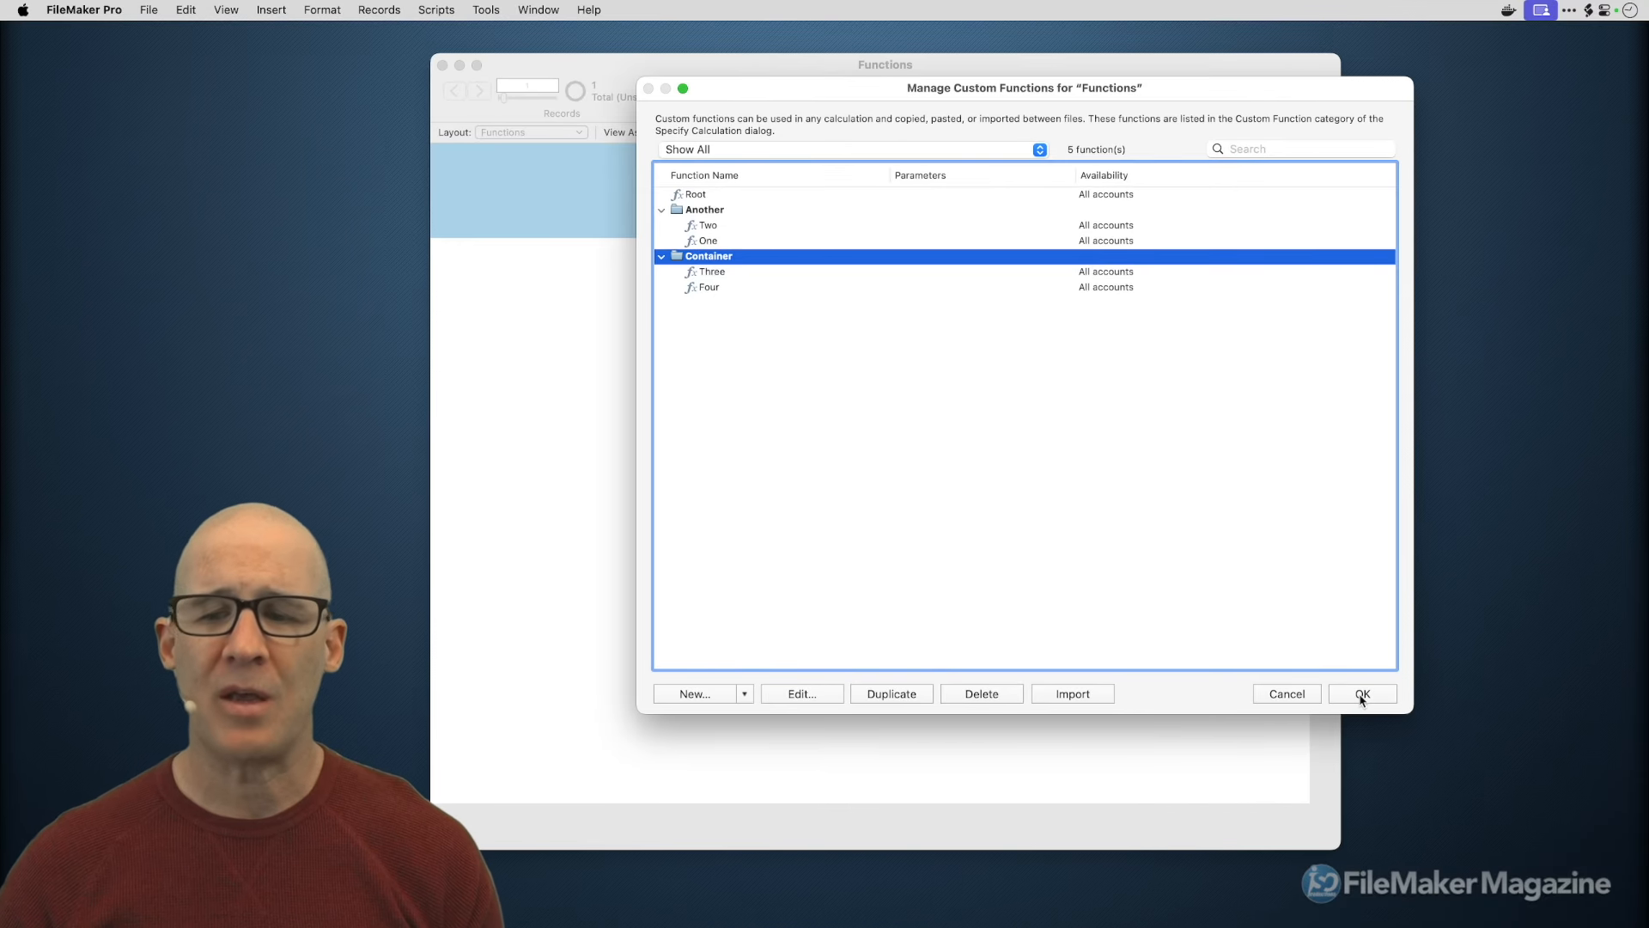
Accept and close the Functions file, and reopen it with its custom function list in the older FileMaker Pro version.
{"action": "left_click", "coordinate": [1362, 693]}
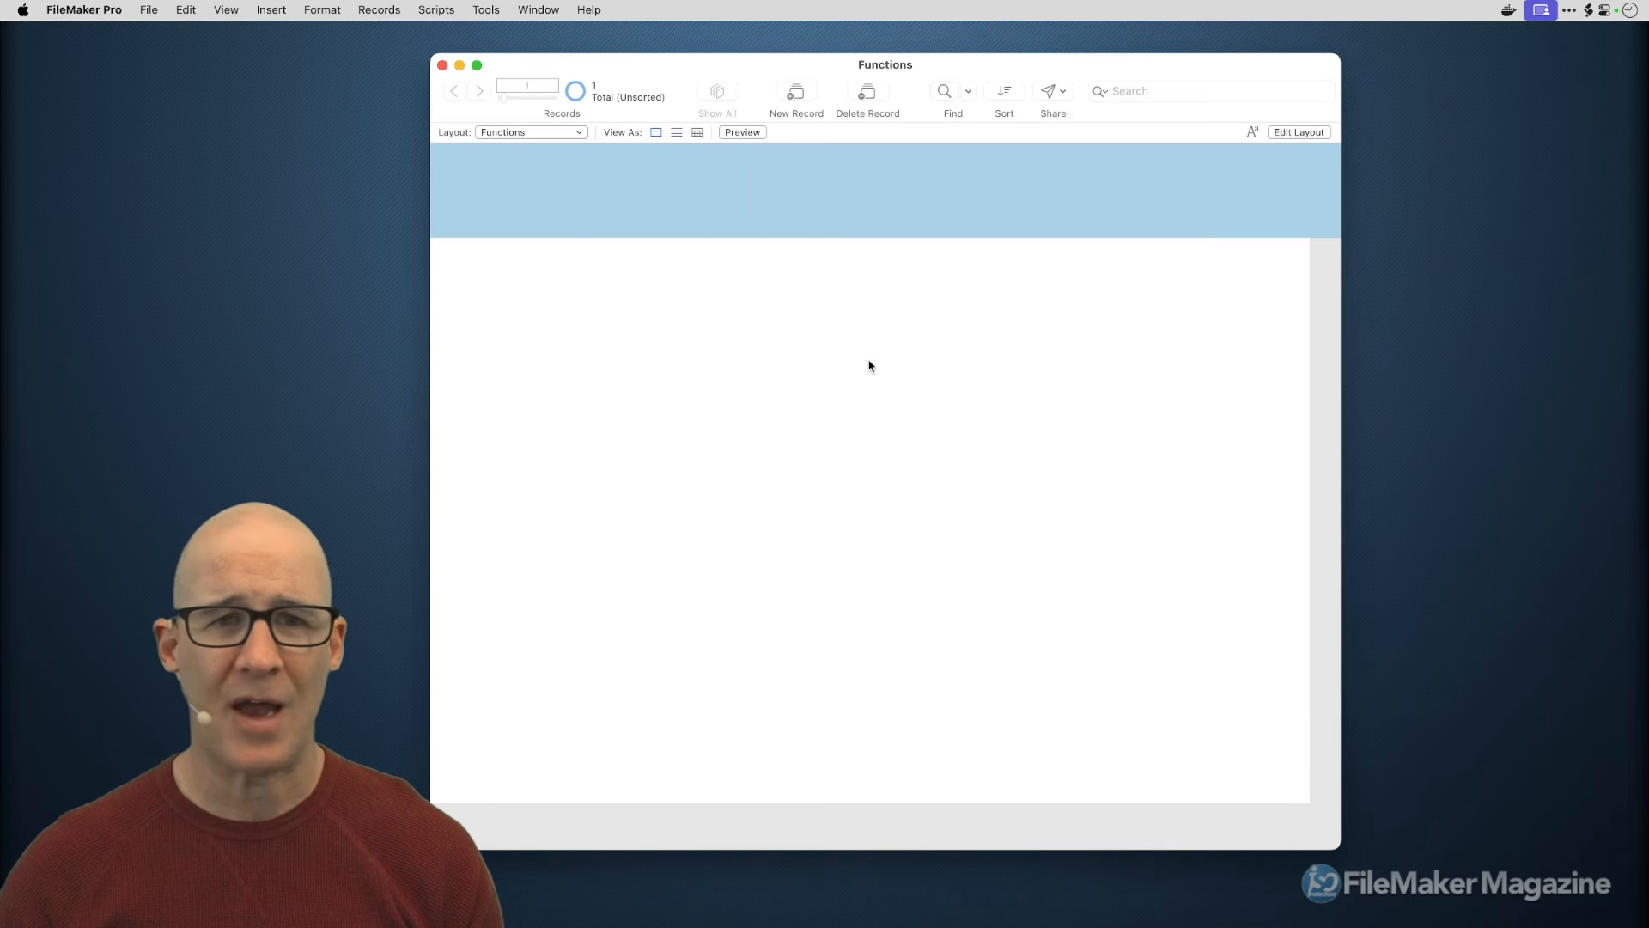
{"action": "left_click", "coordinate": [442, 66]}
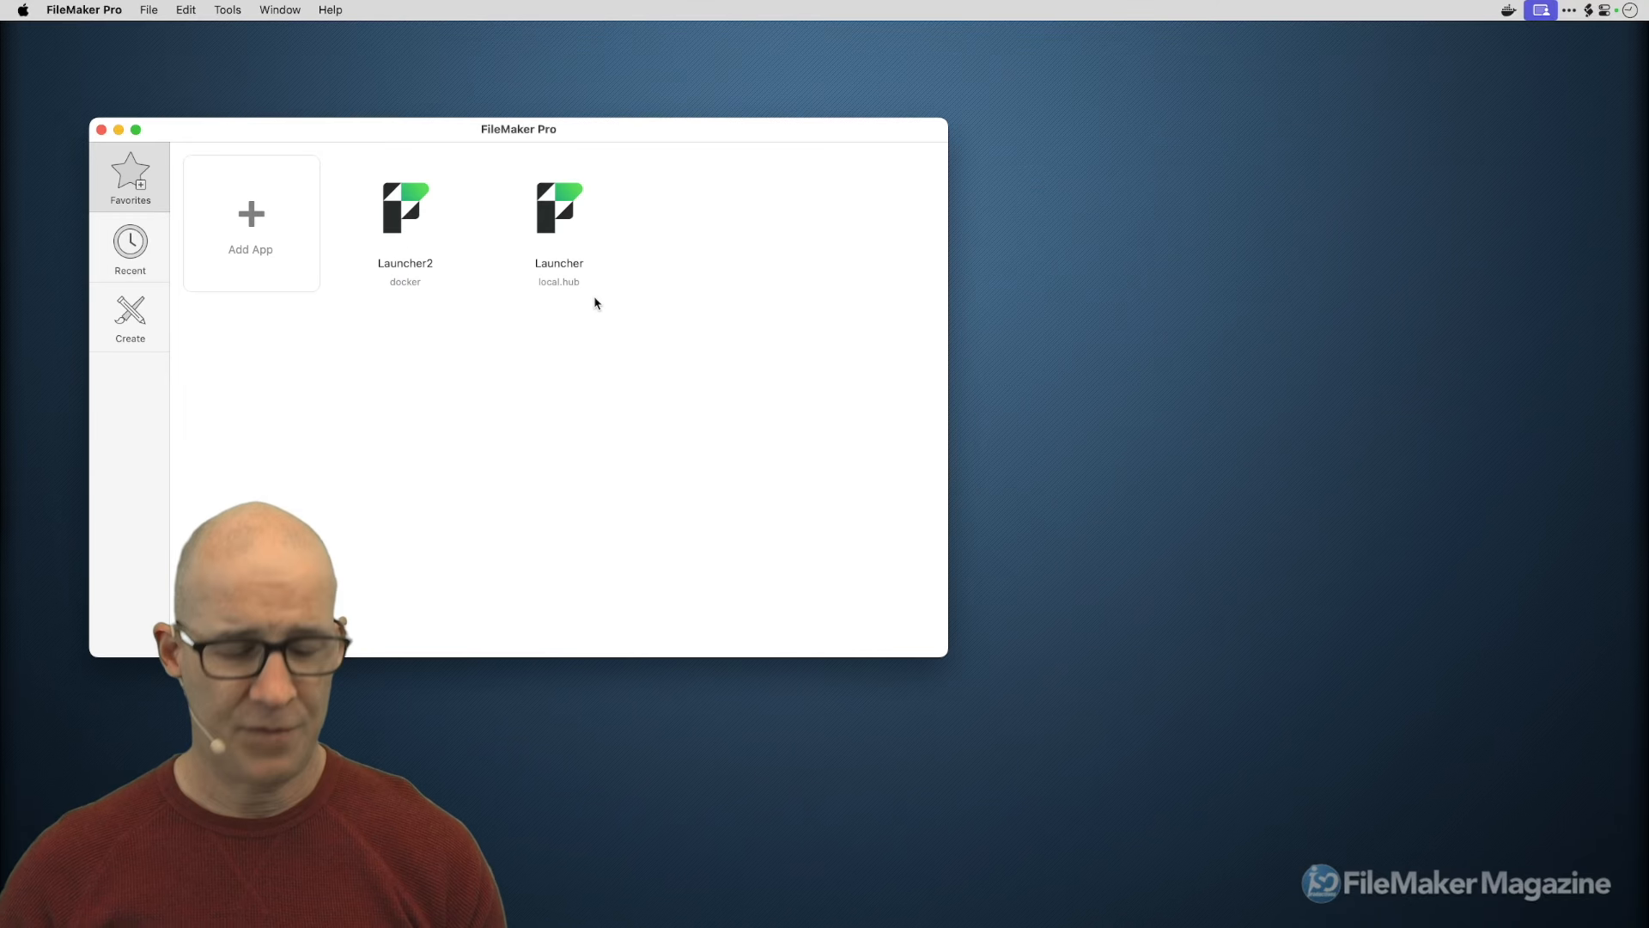
{"action": "left_click", "coordinate": [144, 11]}
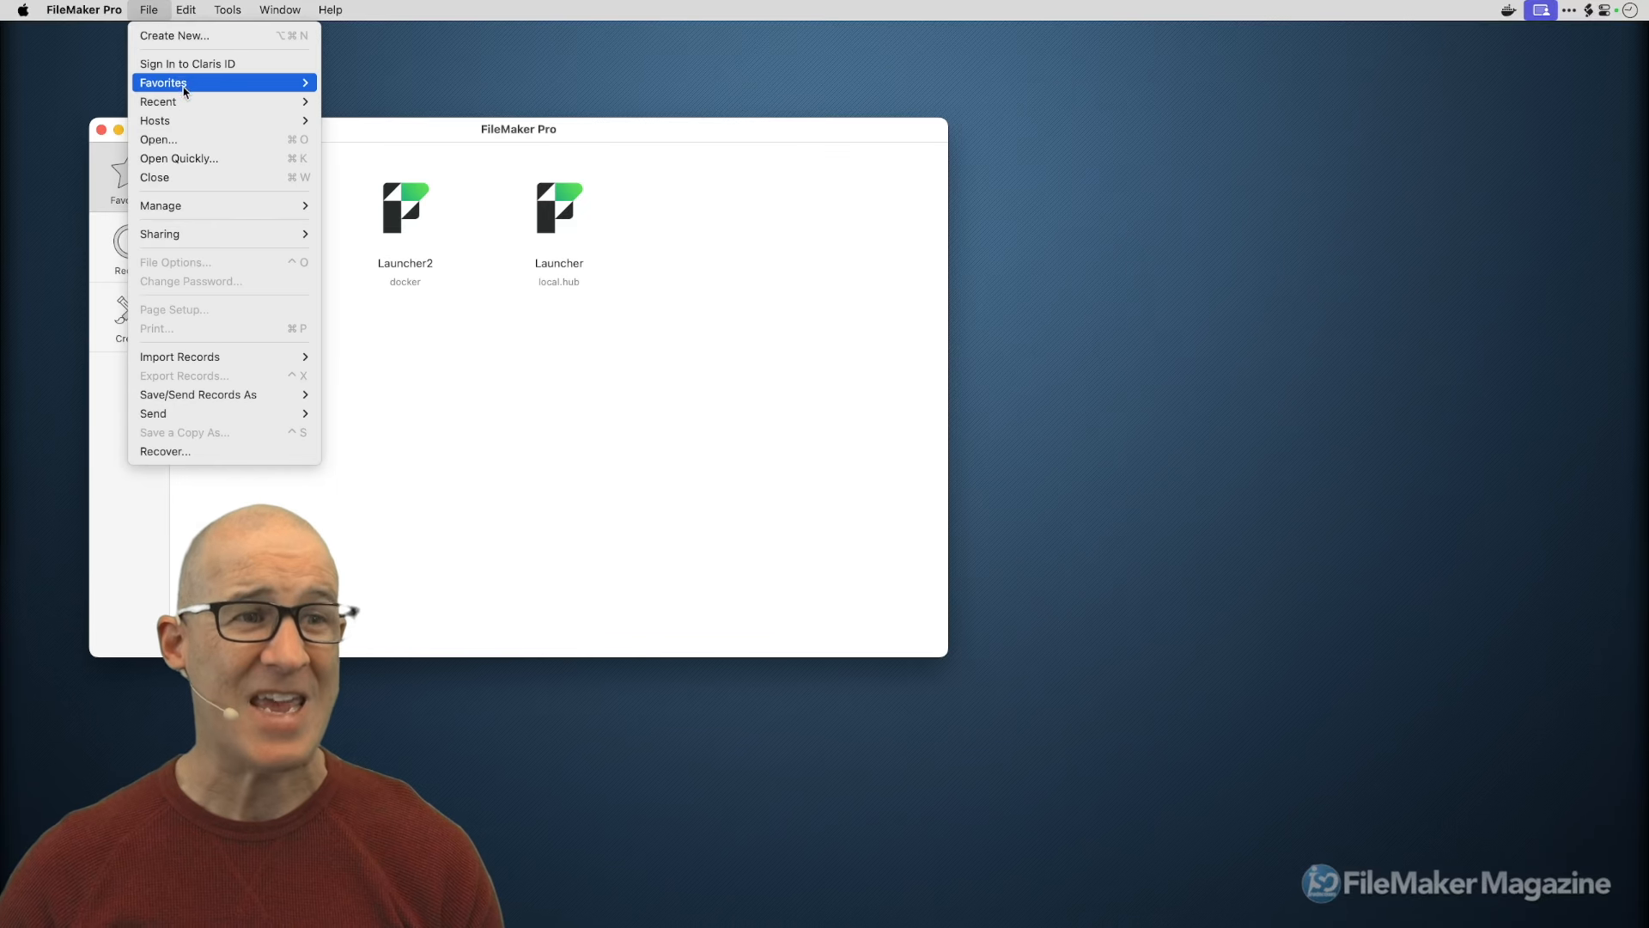
{"action": "mouse_move", "coordinate": [186, 104]}
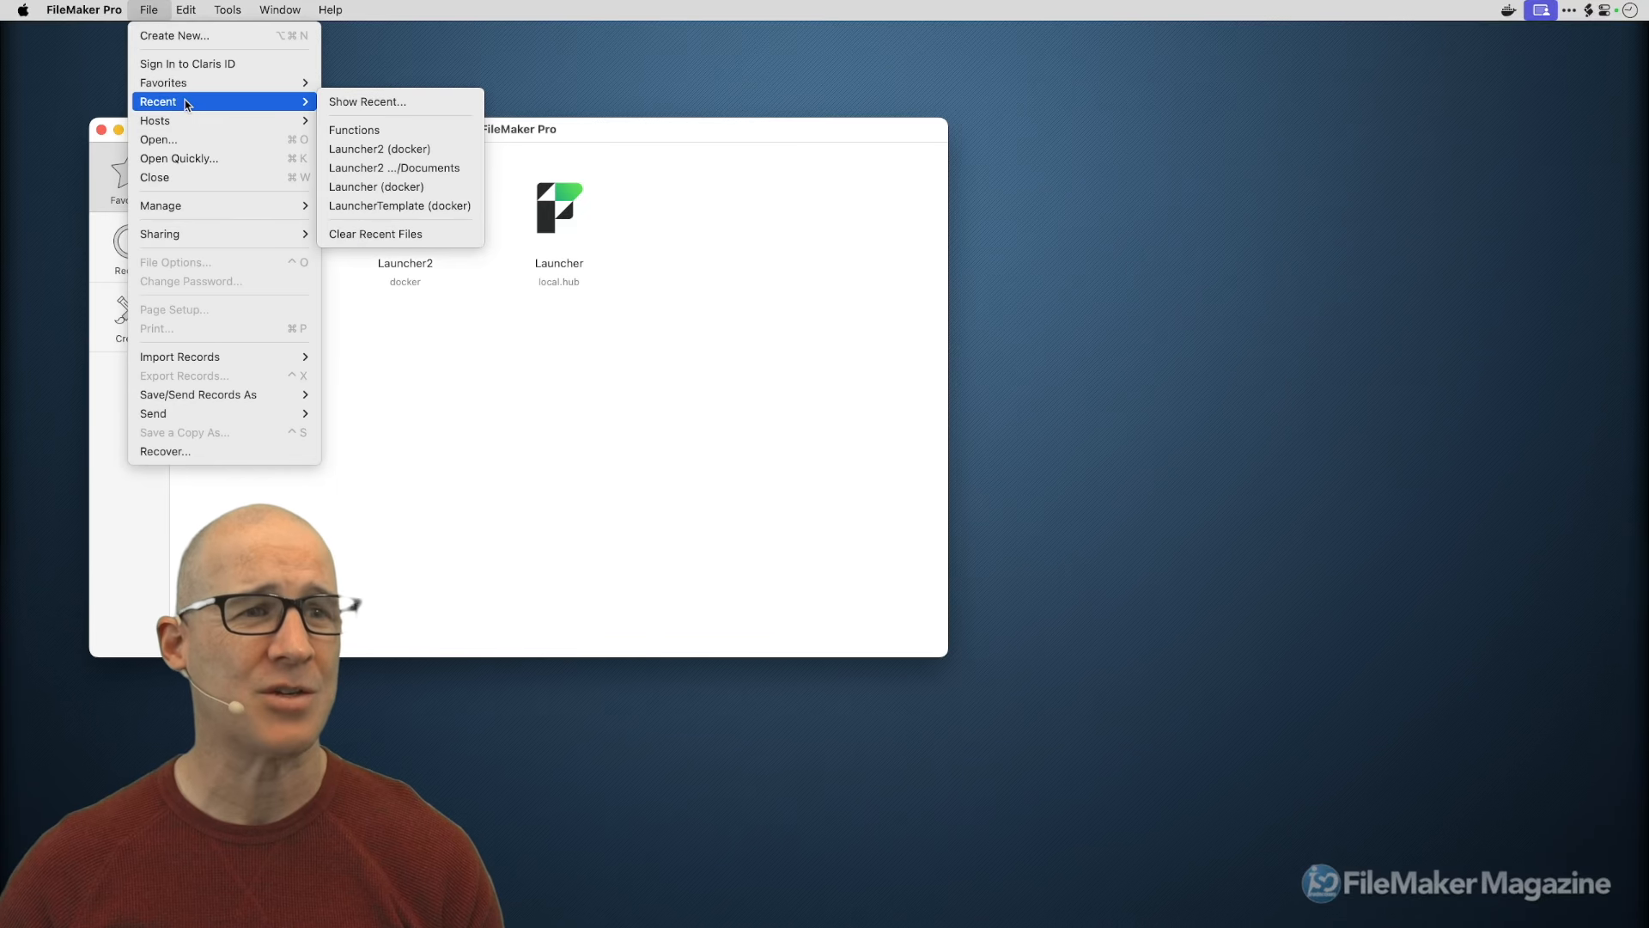
{"action": "left_click", "coordinate": [352, 130]}
{"action": "key", "text": "super+shift+f"}
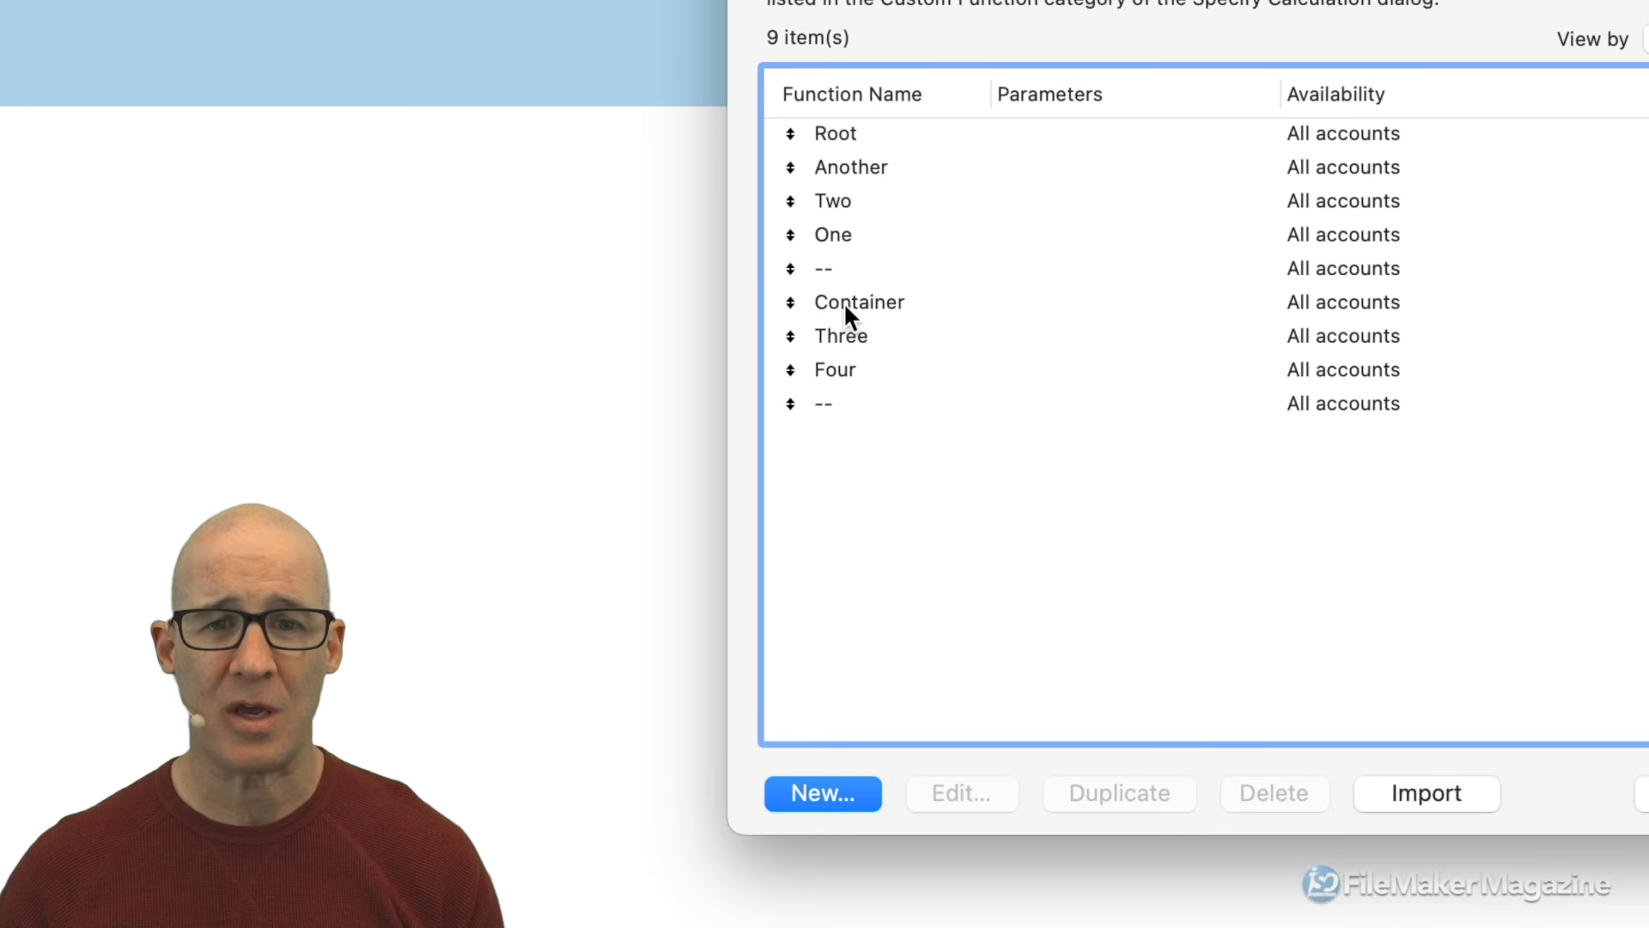
Move Container, Three, Four and their closing "--" entry together to the top of the list, above Root.
{"action": "left_click", "coordinate": [845, 333]}
{"action": "left_click", "coordinate": [838, 397], "text": "shift"}
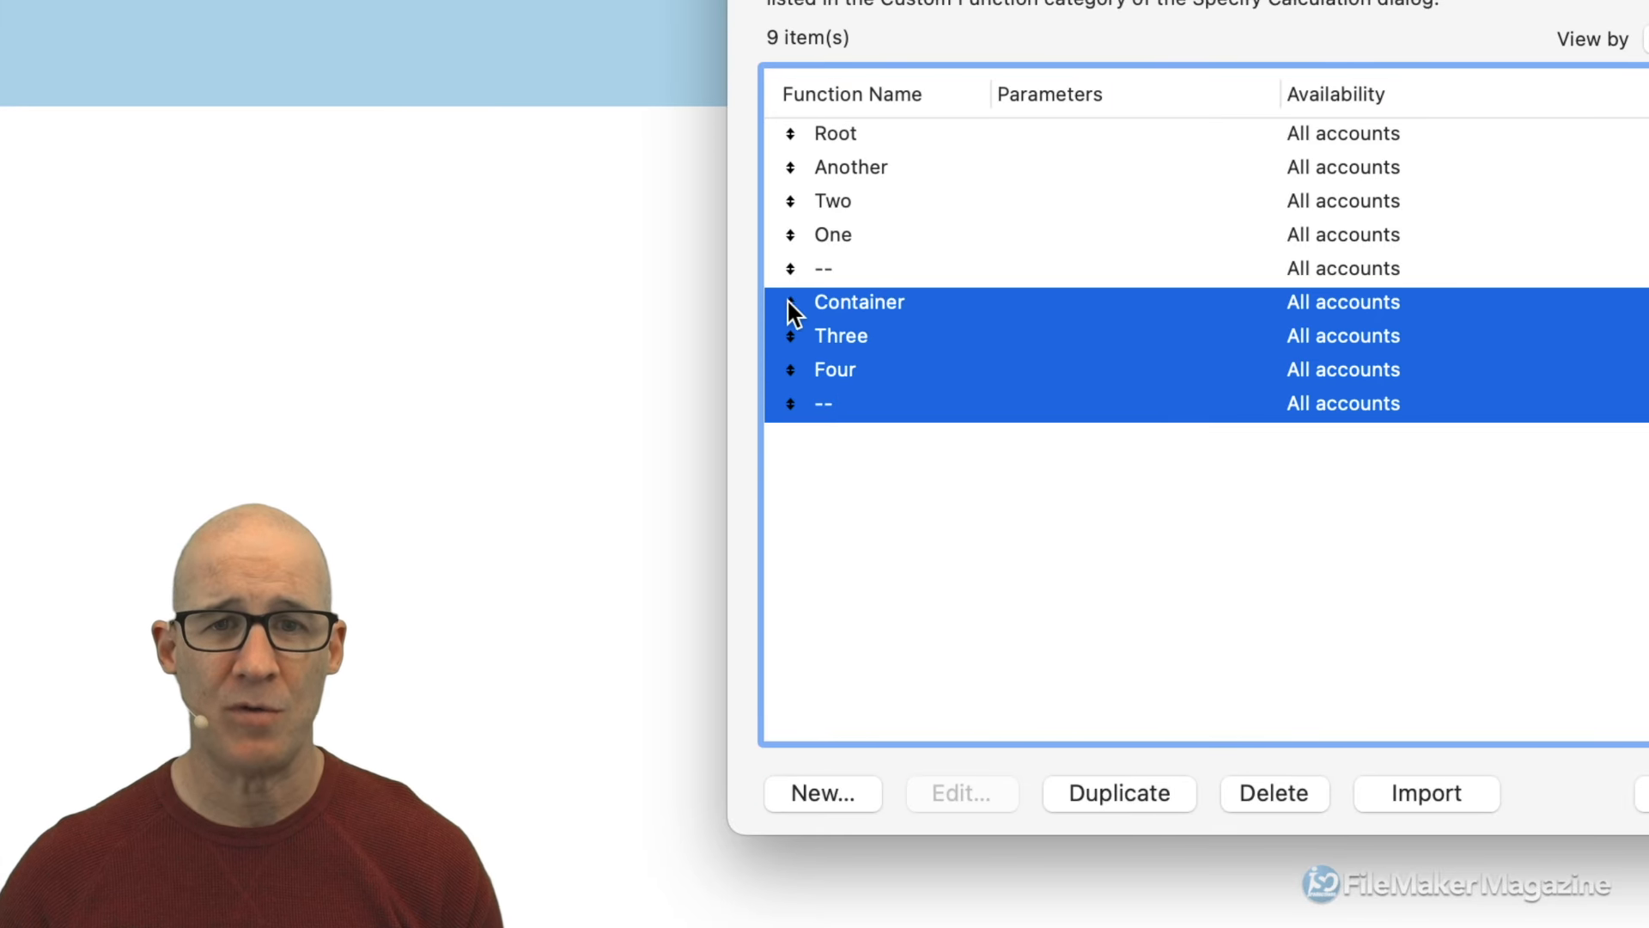
{"action": "left_click_drag", "start_coordinate": [791, 309], "coordinate": [818, 121]}
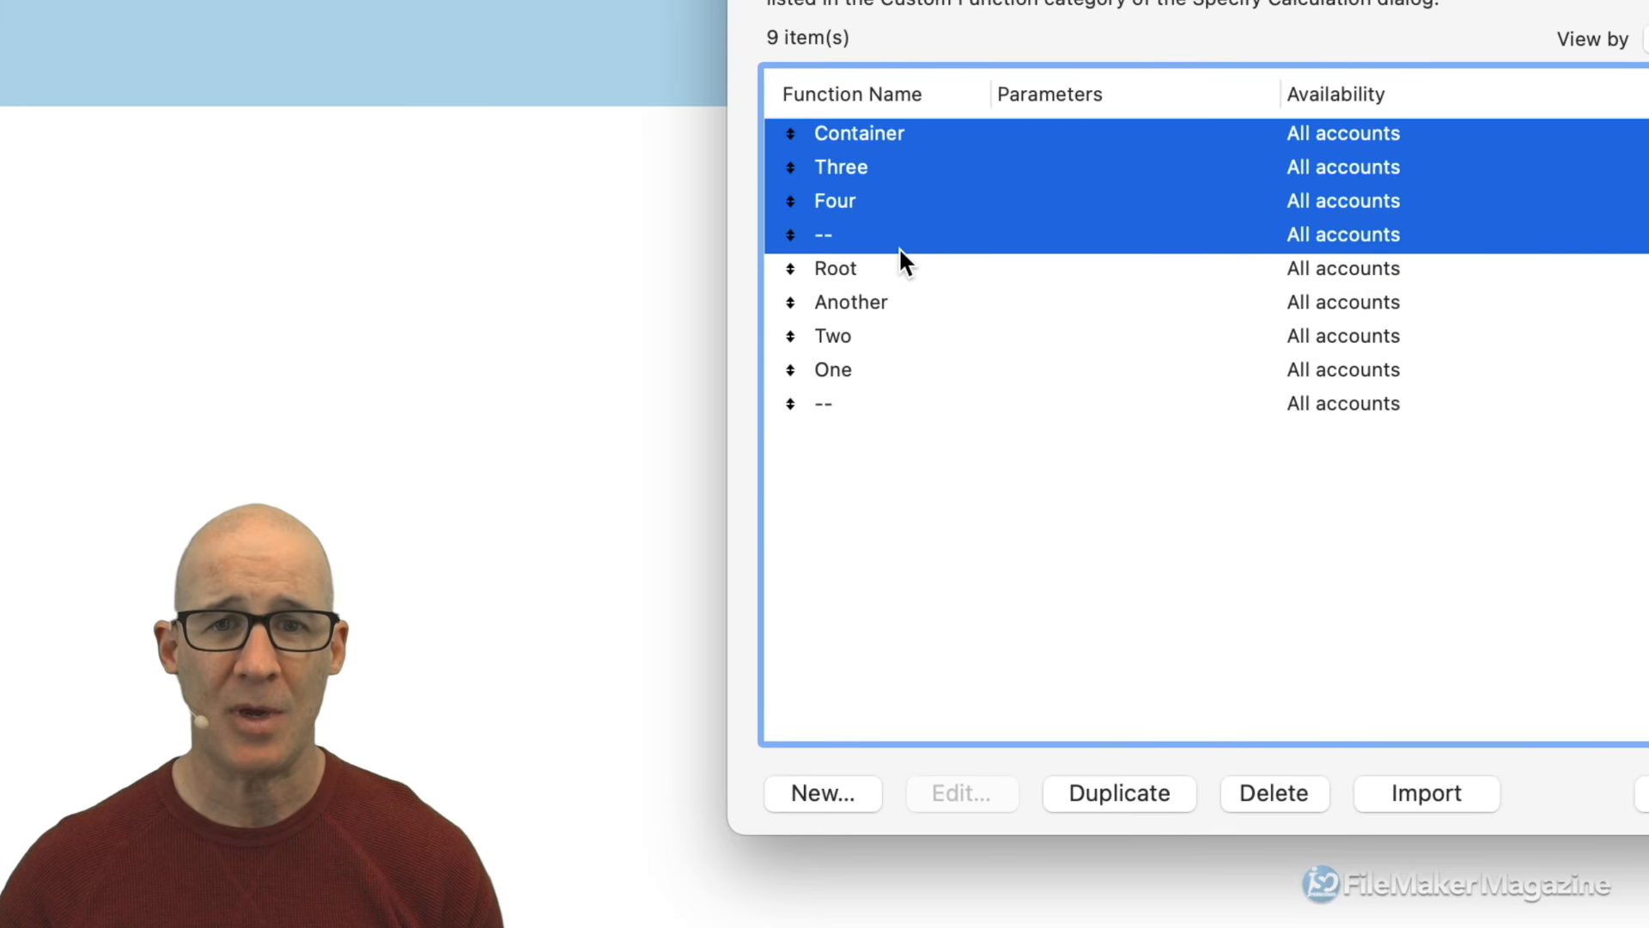
Move the "--" entry that follows Four to the top of the list, above Container, and save the changes.
{"action": "left_click", "coordinate": [860, 366]}
{"action": "left_click_drag", "start_coordinate": [790, 230], "coordinate": [788, 119]}
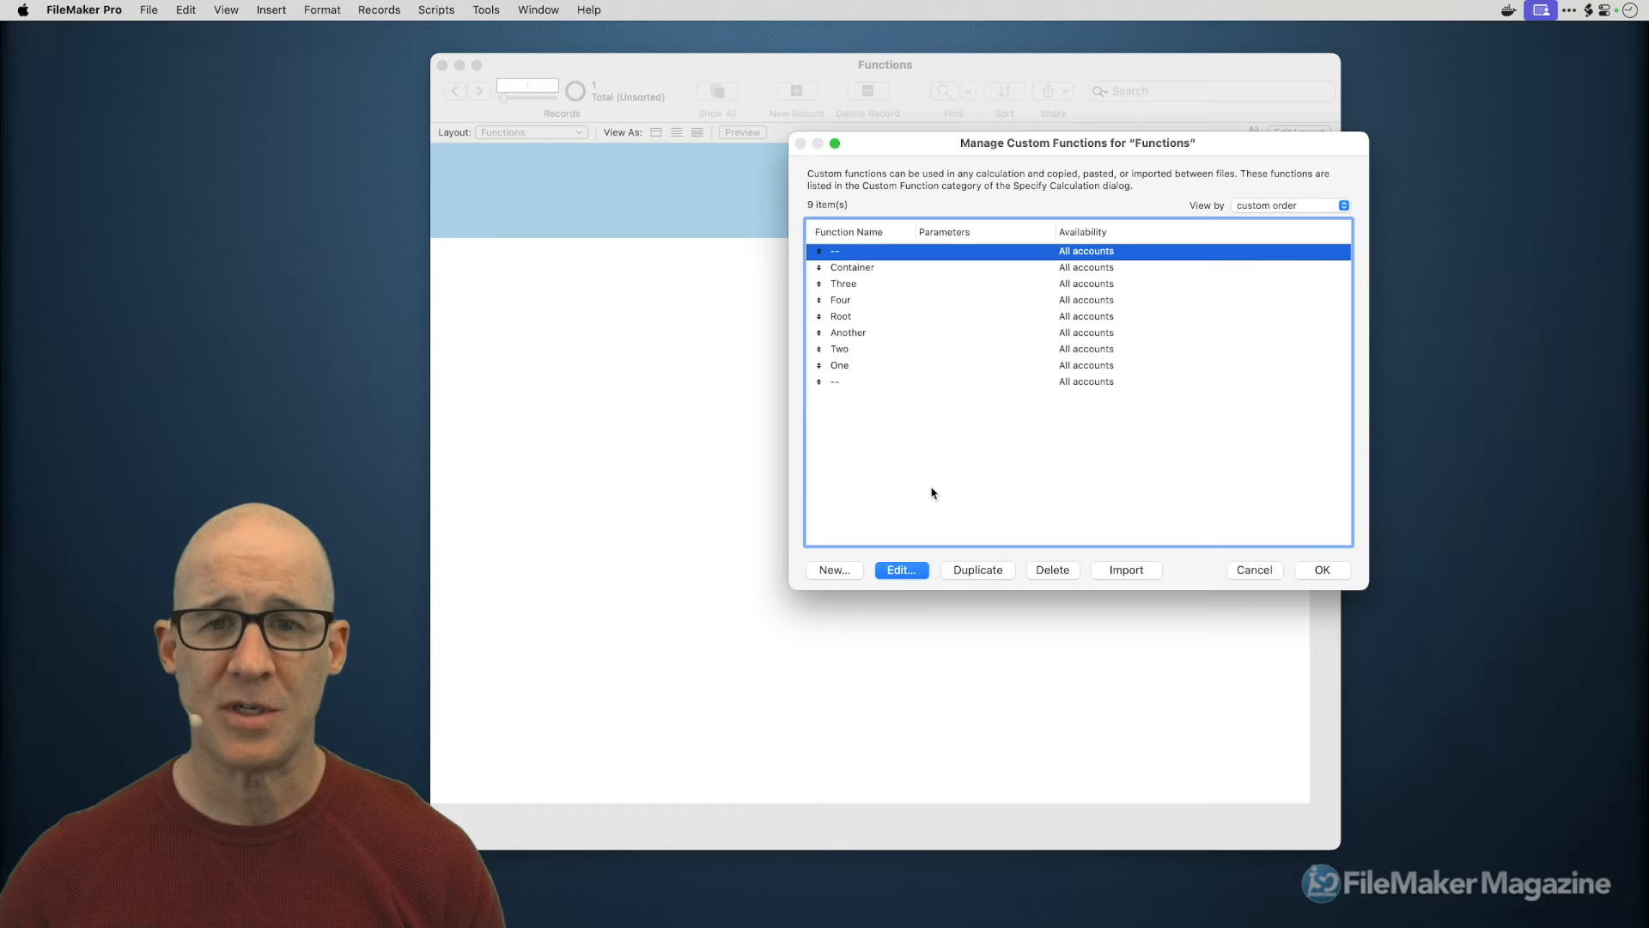
{"action": "left_click", "coordinate": [1321, 570]}
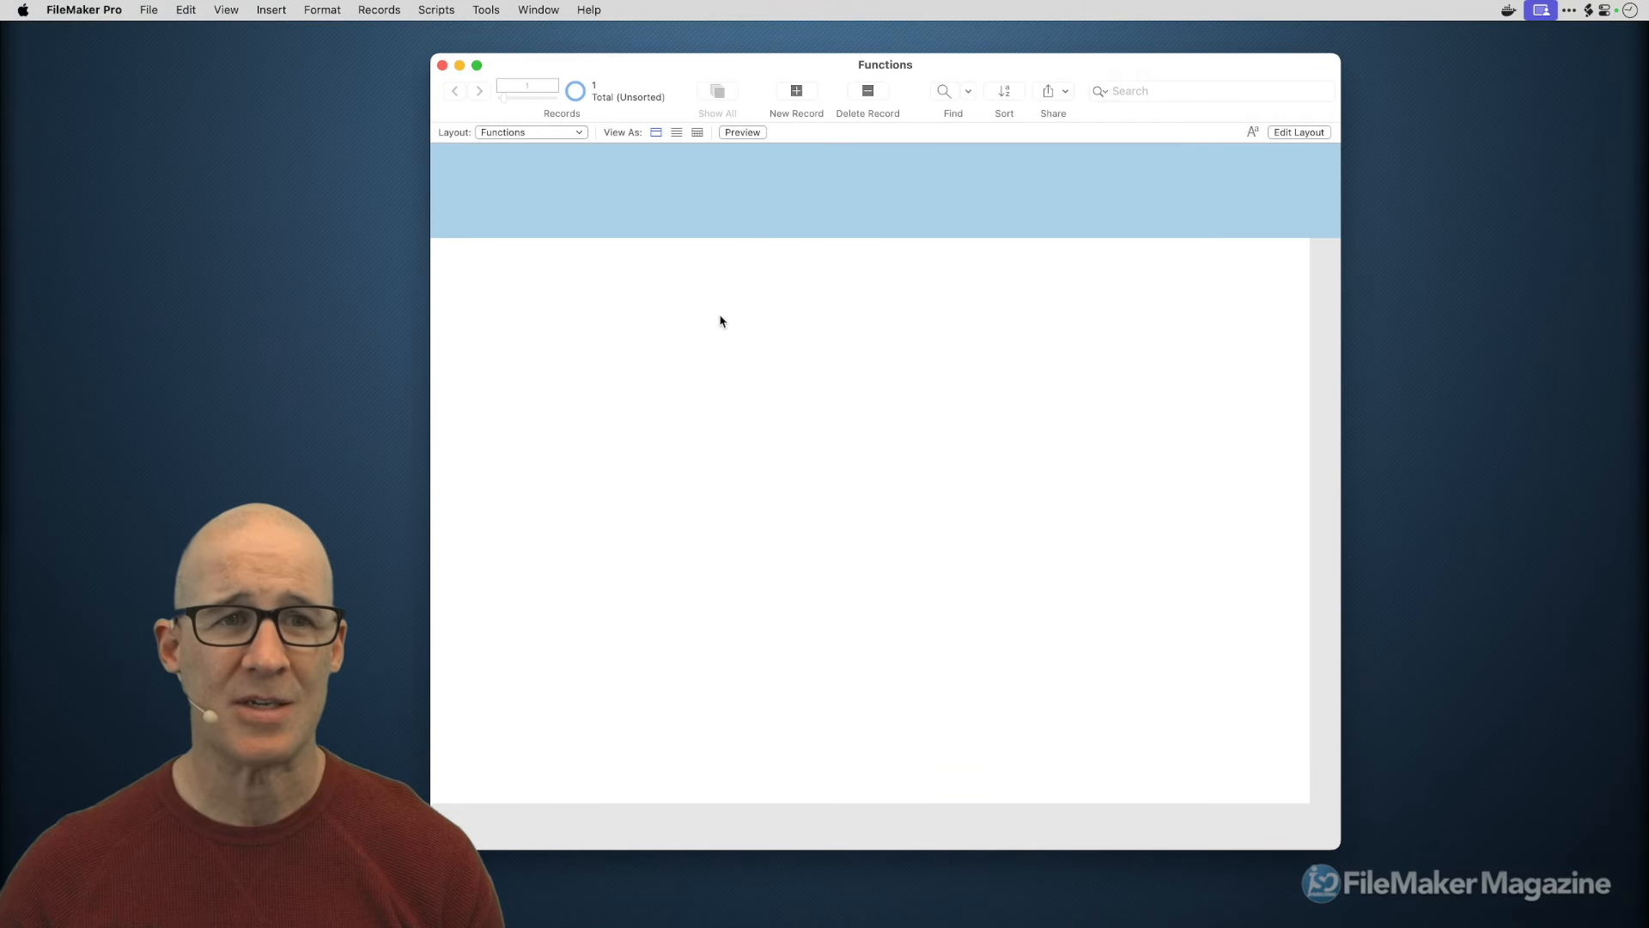
Close the Functions file and reopen it in the newer FileMaker Pro version to show its custom functions.
{"action": "key", "text": "super+w"}
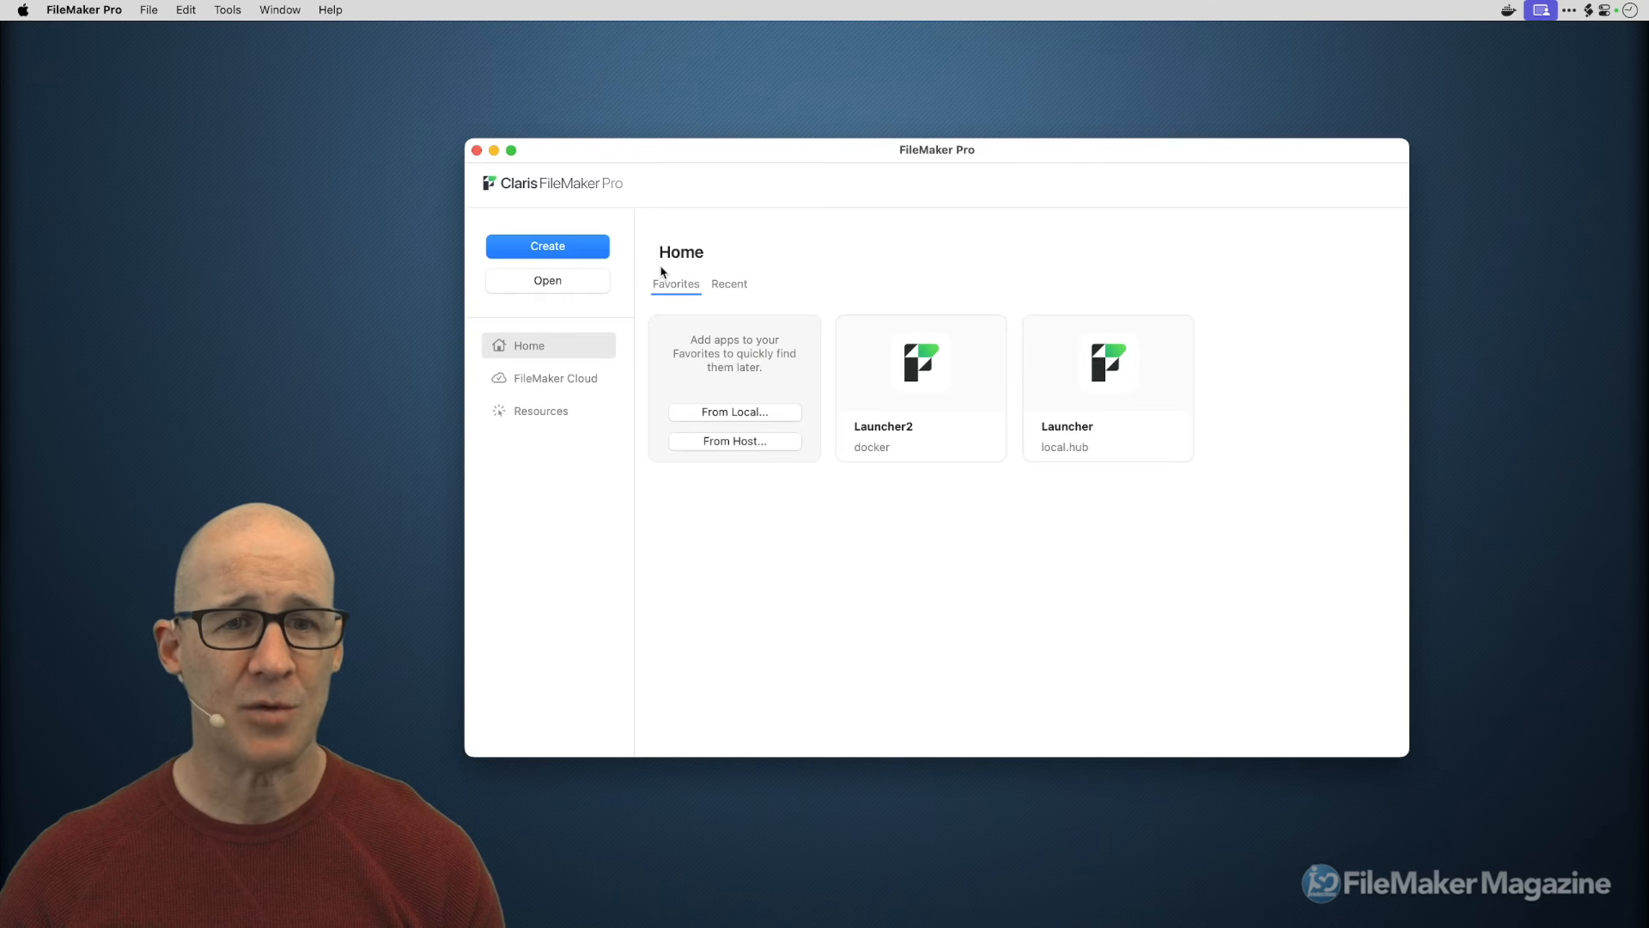
{"action": "left_click", "coordinate": [146, 10]}
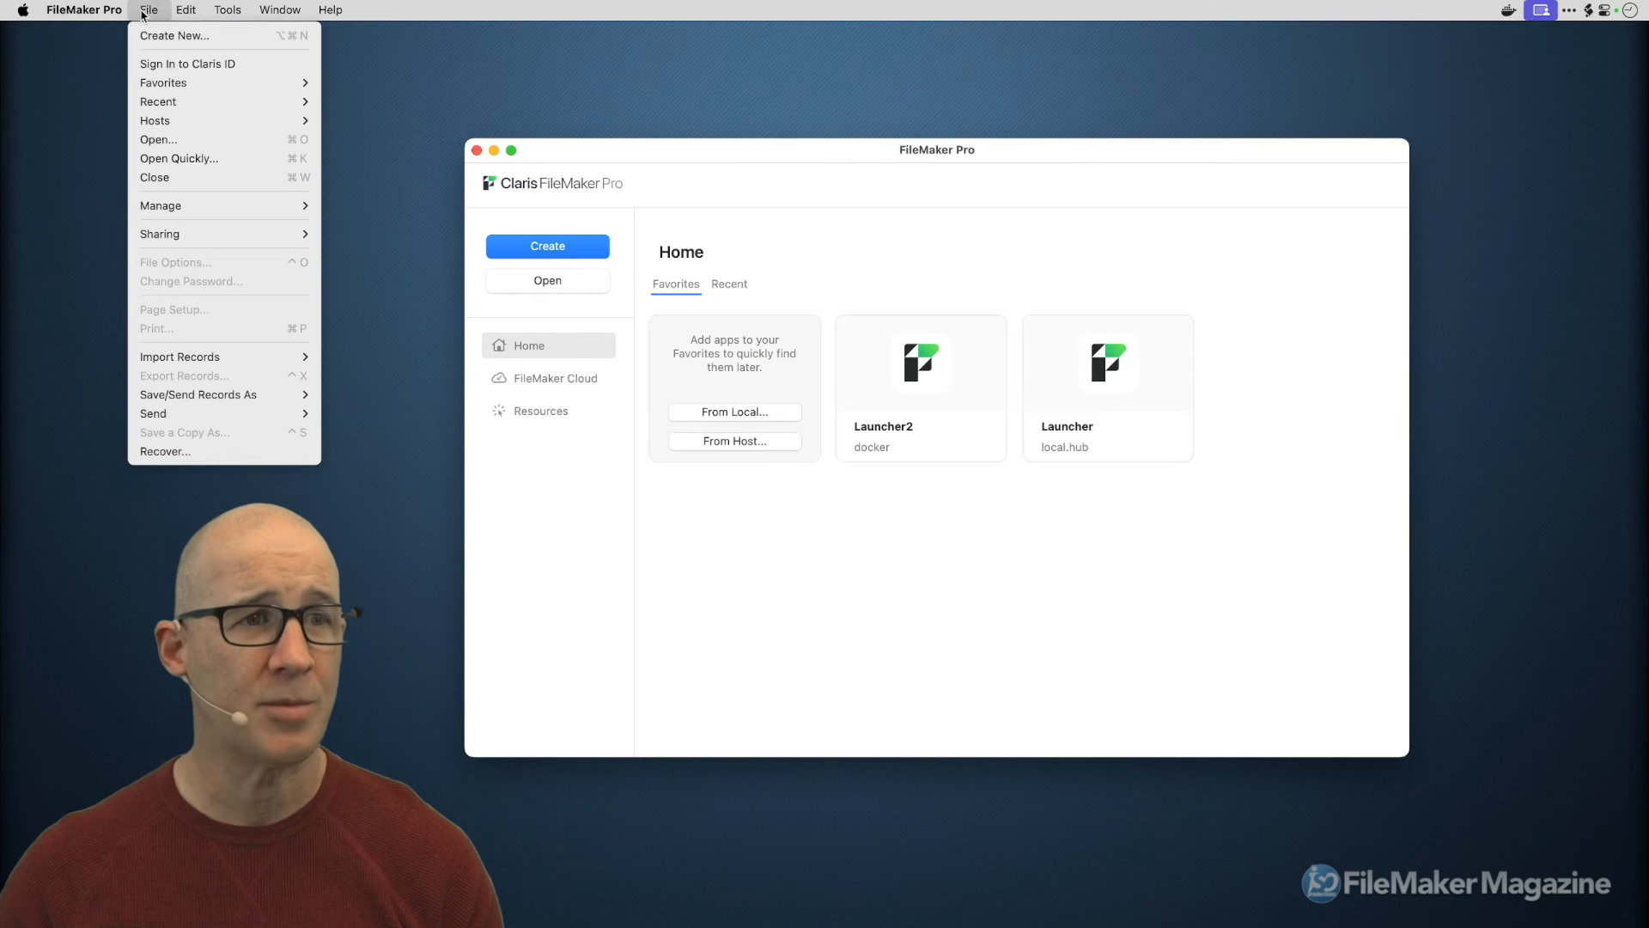
{"action": "mouse_move", "coordinate": [246, 107]}
{"action": "left_click", "coordinate": [352, 133]}
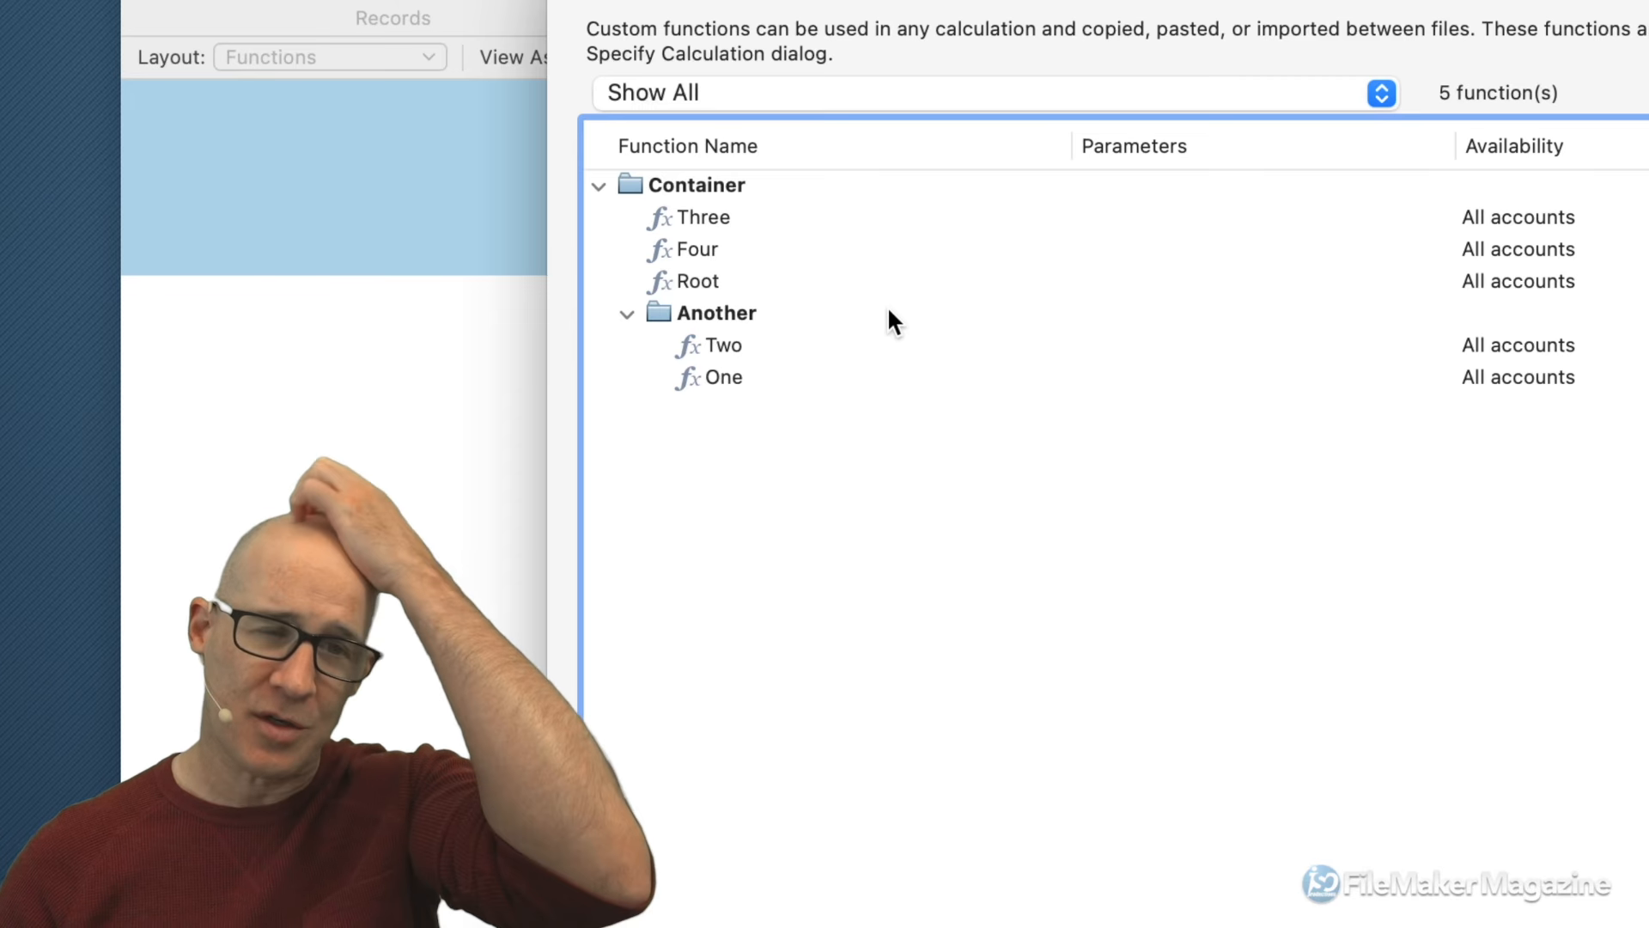
Sort the functions Three, Four and Root inside the Container folder using Sort Selection.
{"action": "left_click", "coordinate": [723, 187]}
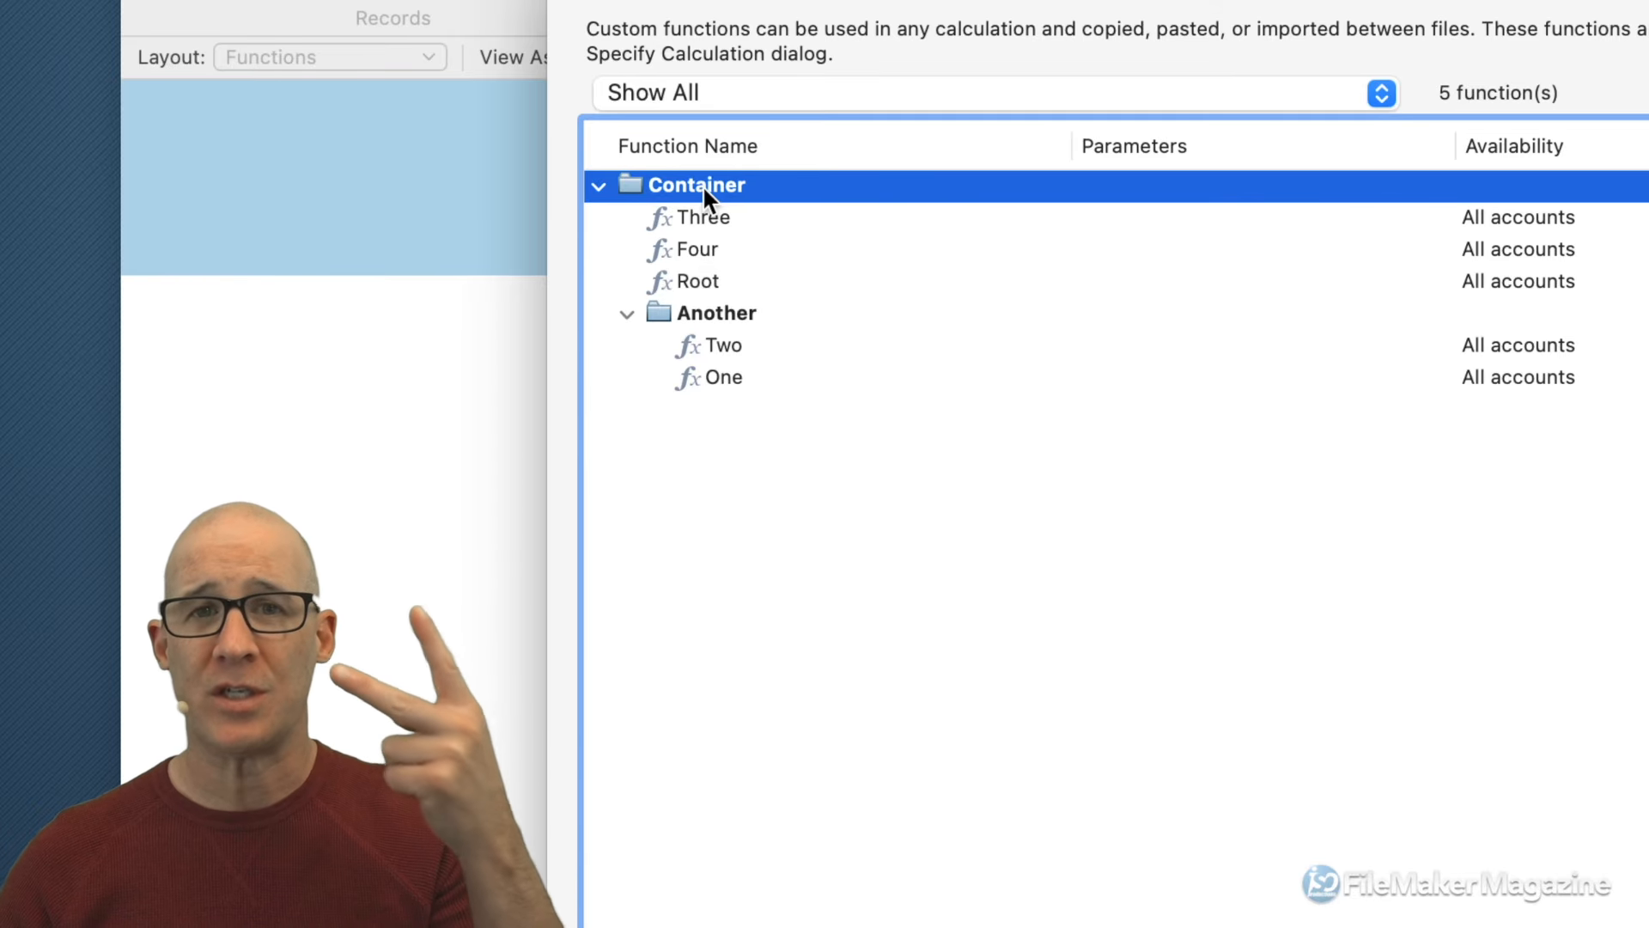
{"action": "left_click", "coordinate": [715, 218]}
{"action": "left_click", "coordinate": [716, 261]}
{"action": "left_click", "coordinate": [738, 285], "text": "shift"}
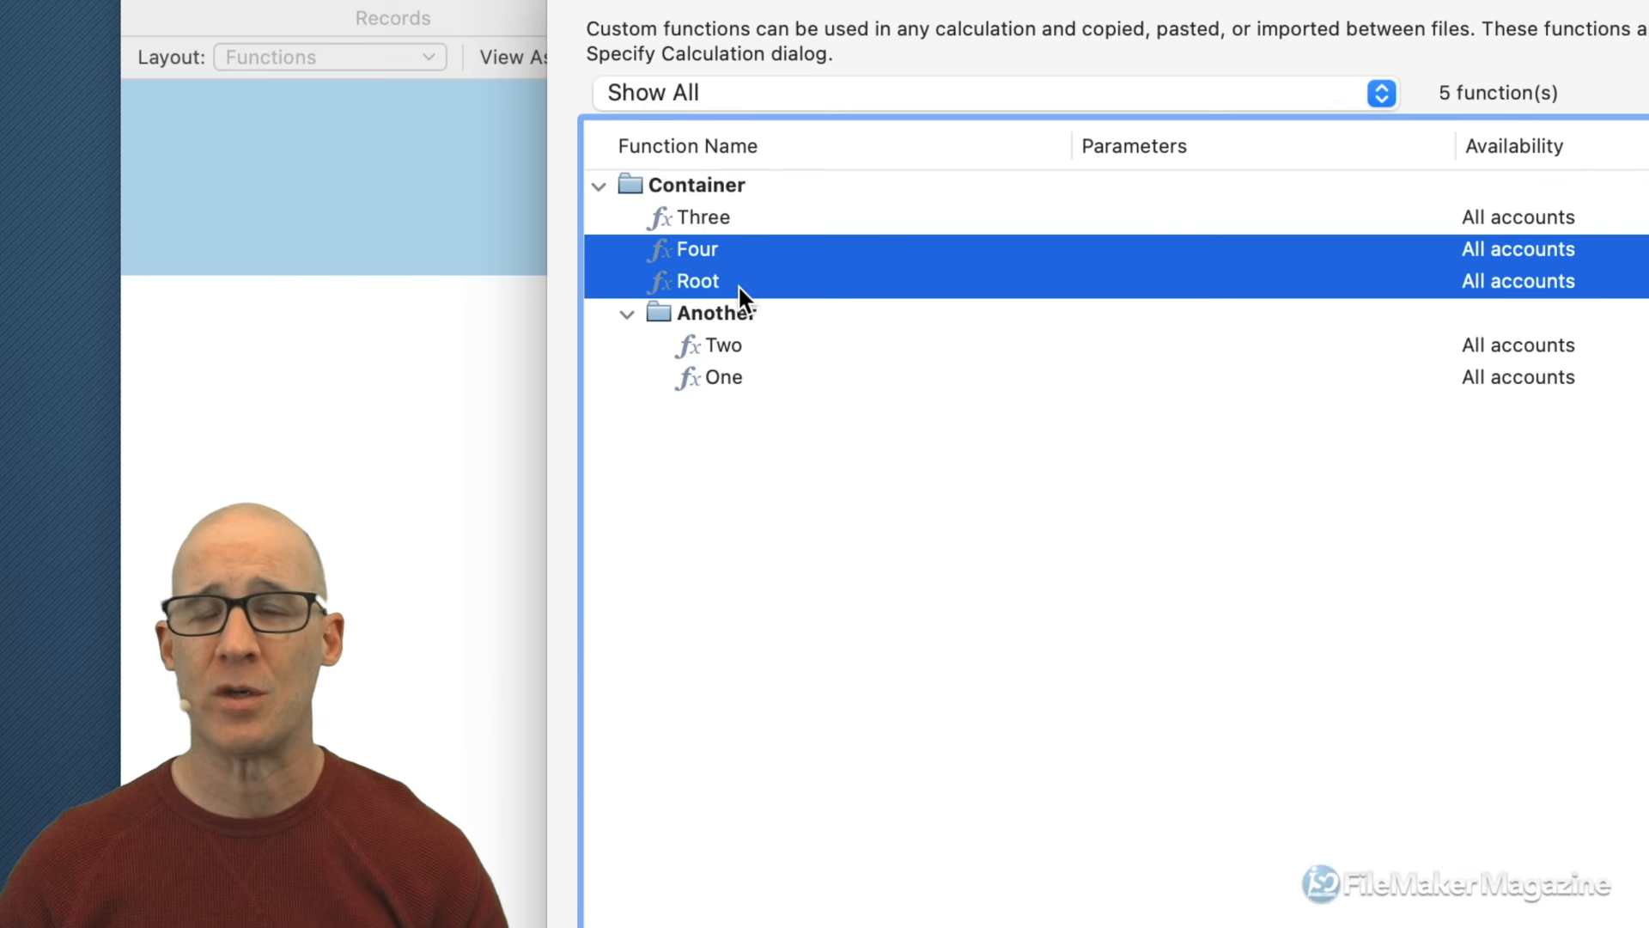
{"action": "left_click", "coordinate": [723, 219]}
{"action": "left_click", "coordinate": [728, 273], "text": "shift"}
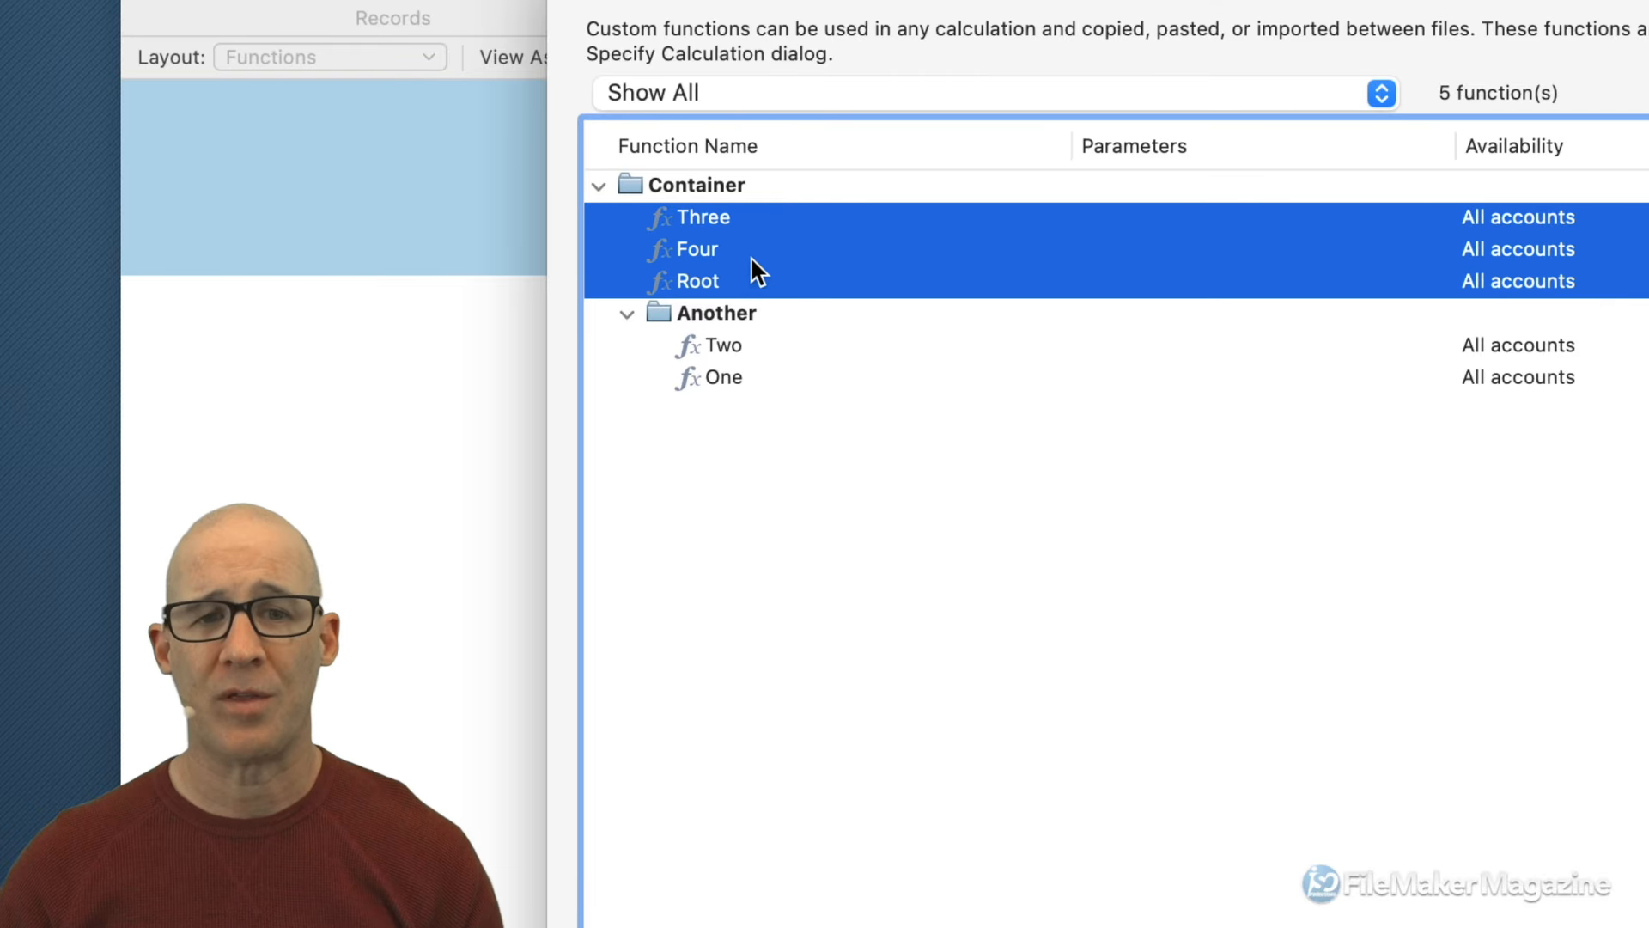
{"action": "right_click", "coordinate": [736, 236]}
{"action": "left_click", "coordinate": [811, 372]}
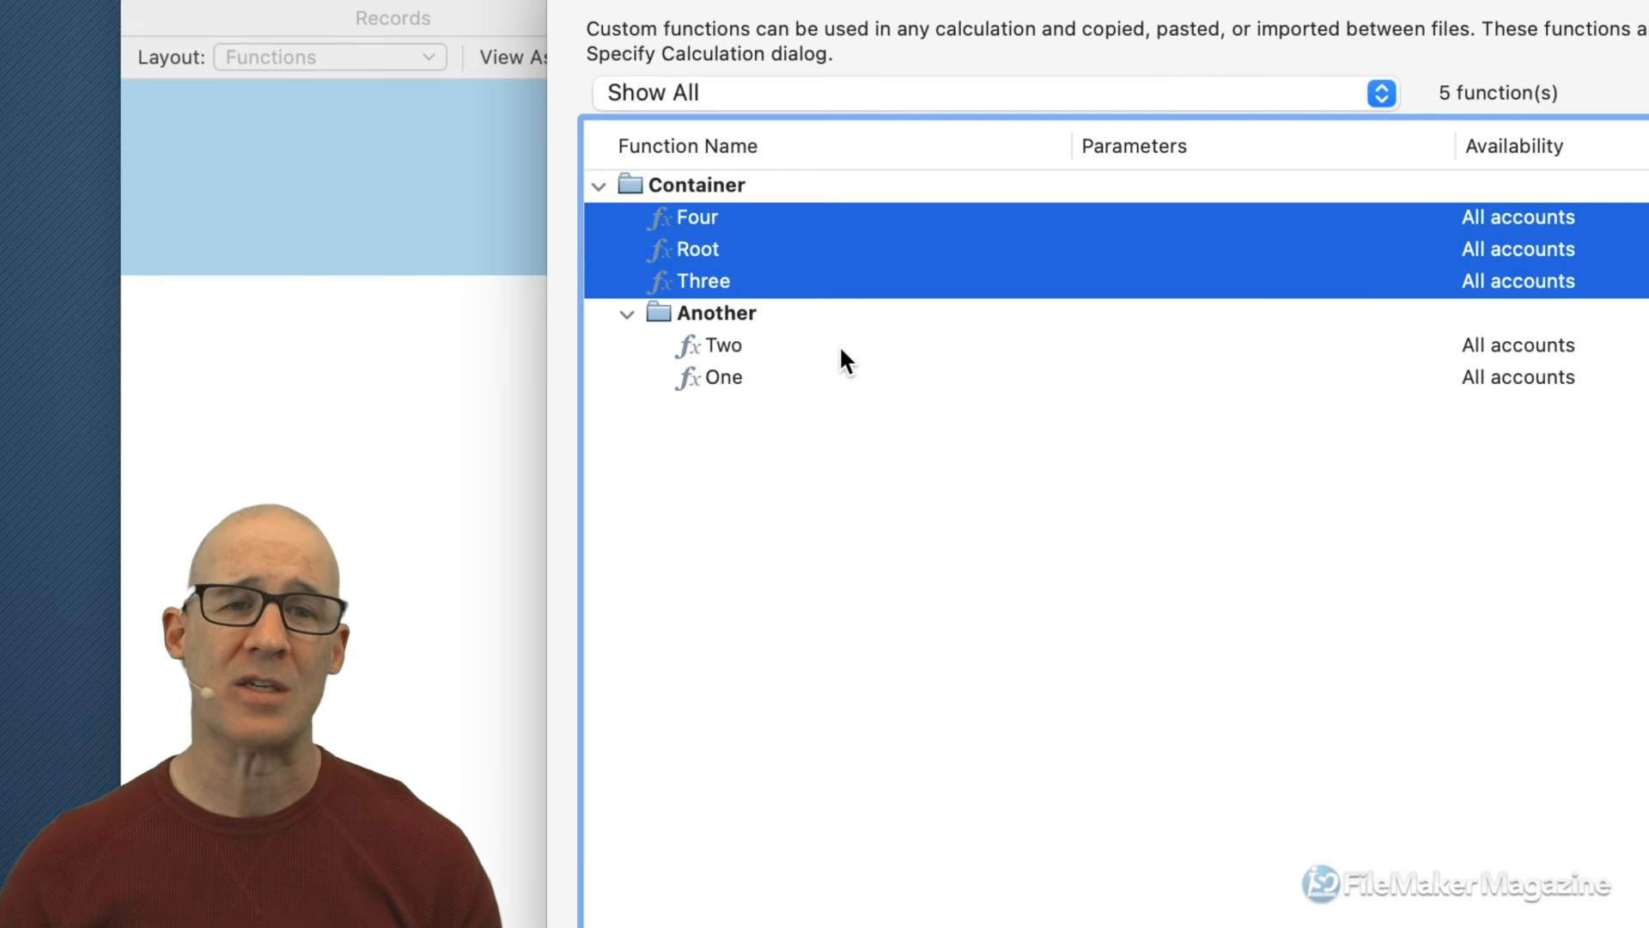
Move the Another folder out of Container to the top level of the list, above Container.
{"action": "left_click", "coordinate": [598, 186]}
{"action": "left_click", "coordinate": [599, 187]}
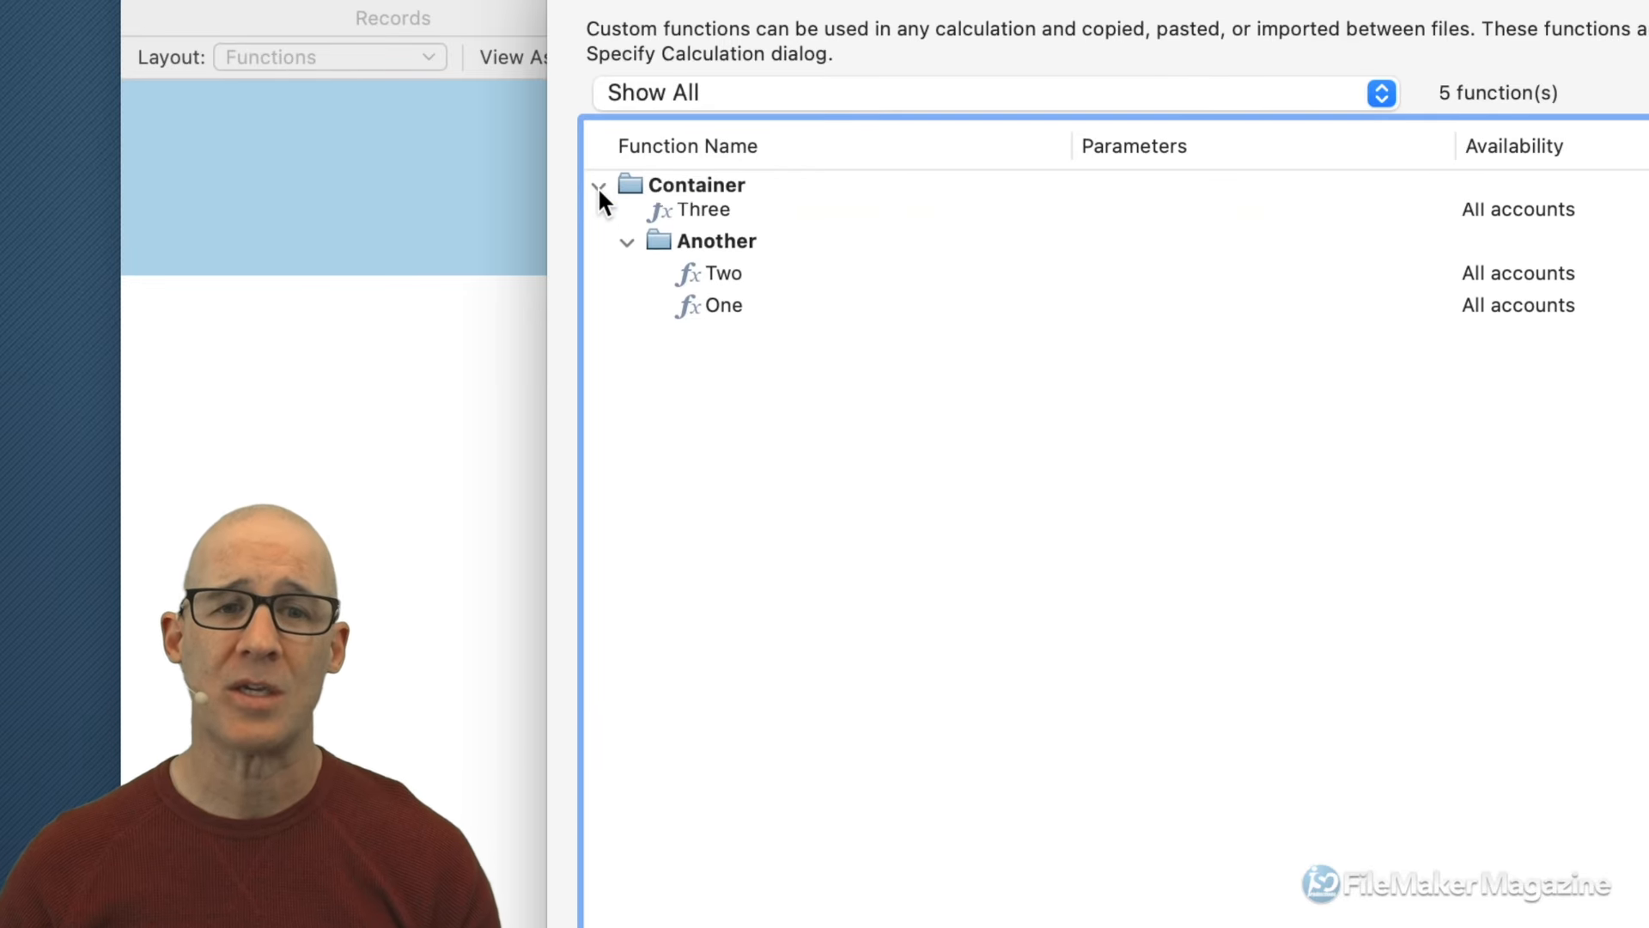
{"action": "left_click", "coordinate": [628, 314]}
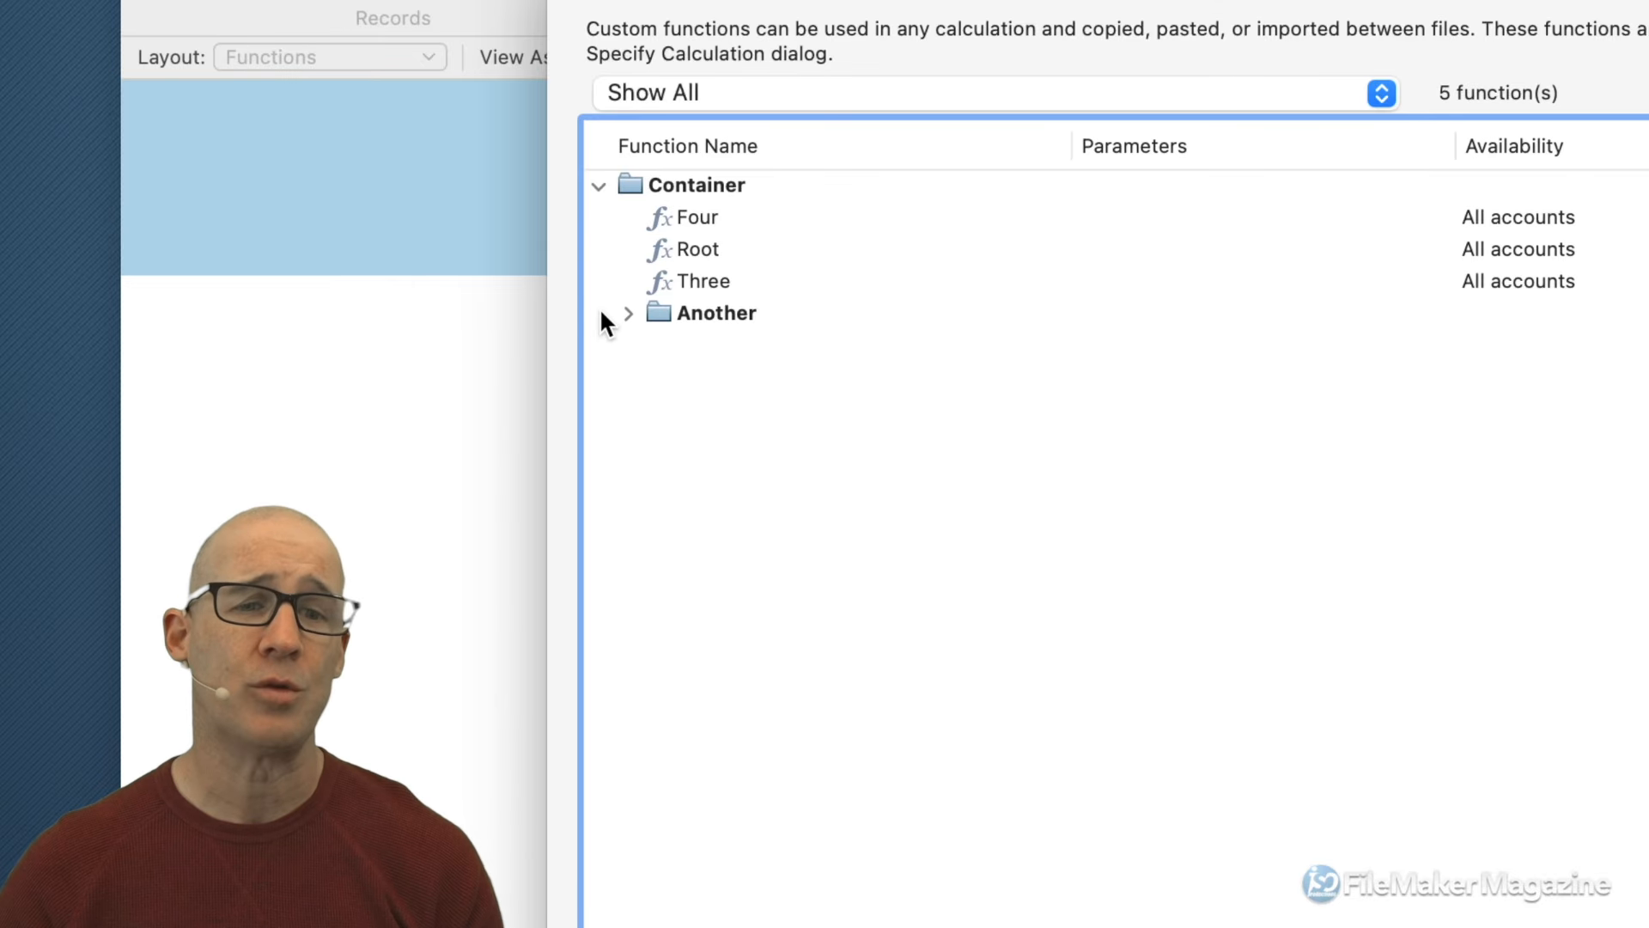
{"action": "left_click", "coordinate": [628, 313]}
{"action": "left_click_drag", "start_coordinate": [658, 313], "coordinate": [601, 169]}
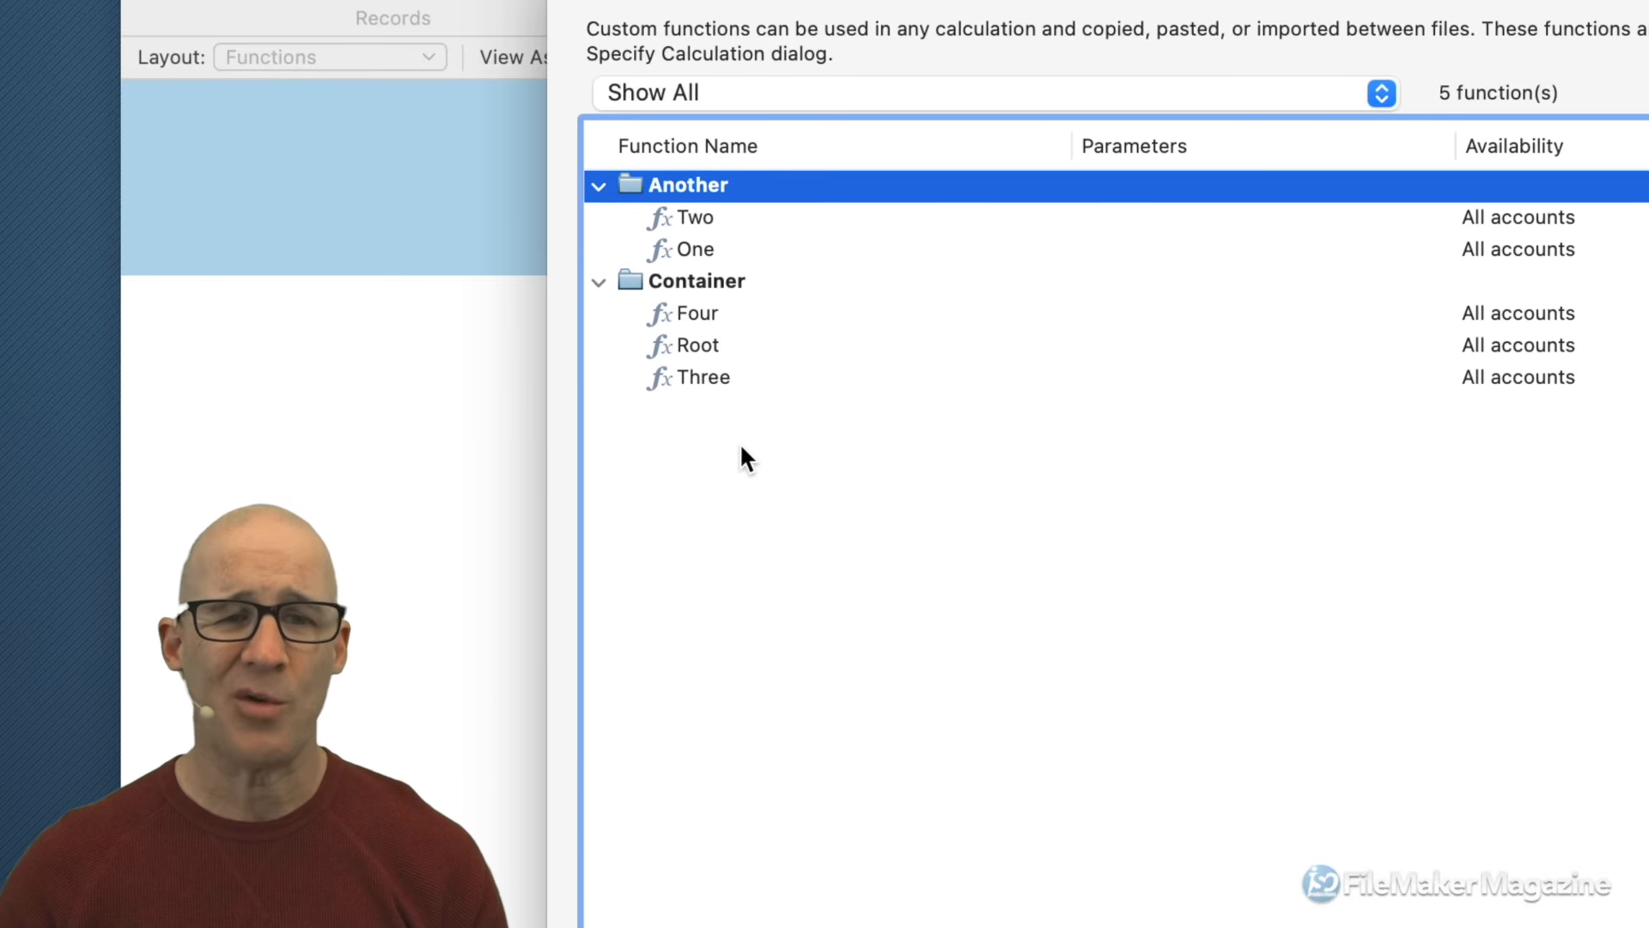